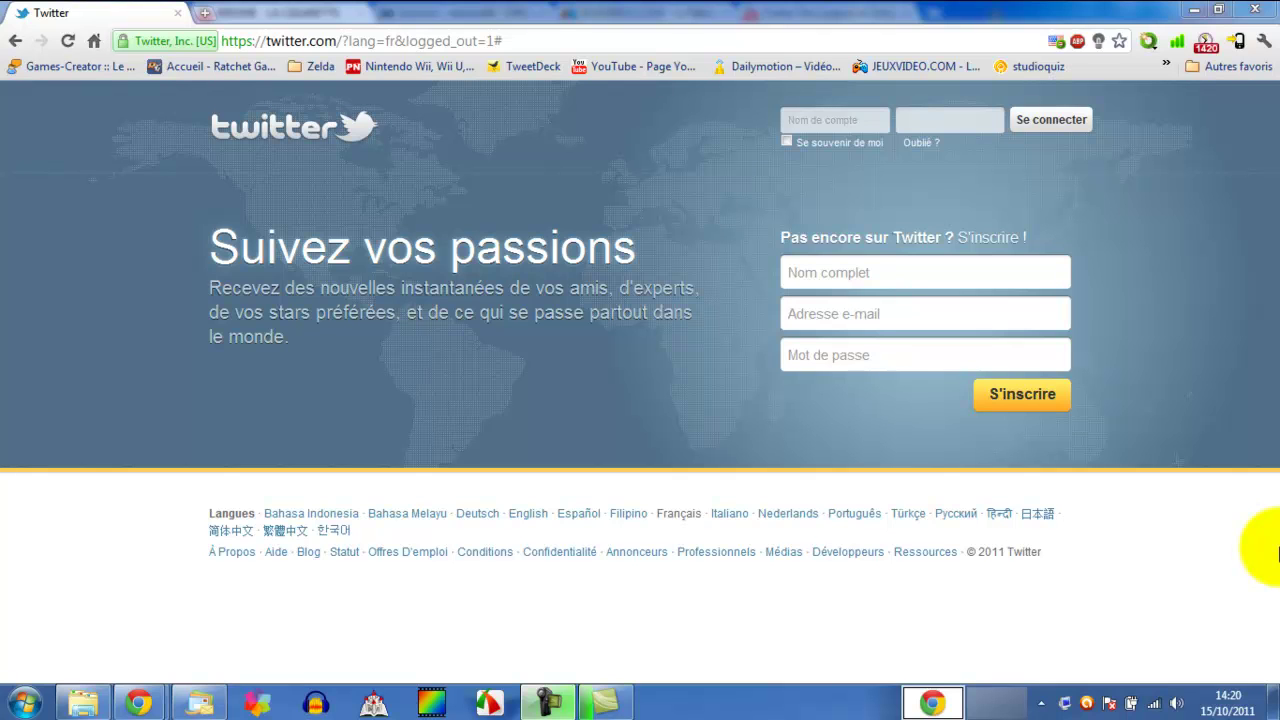
- Enter the user's first and last name in the Nom complet field of the sign-up form
click(548, 700)
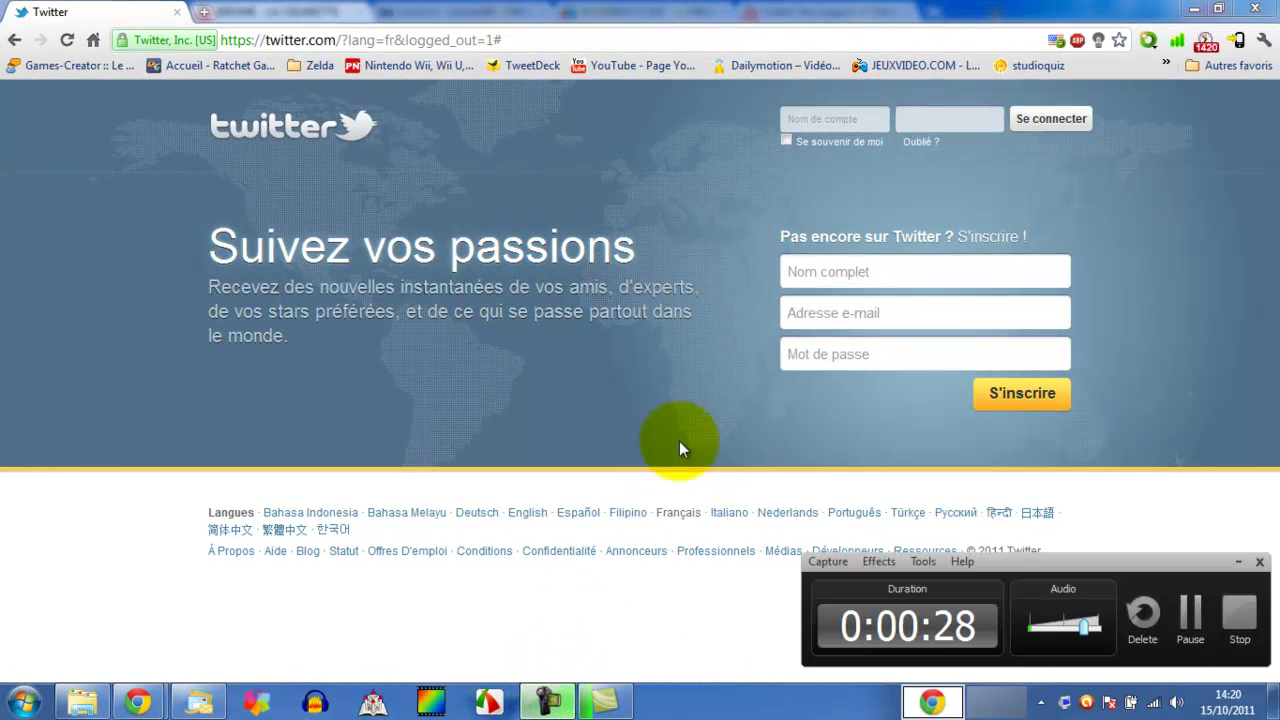
click(1237, 561)
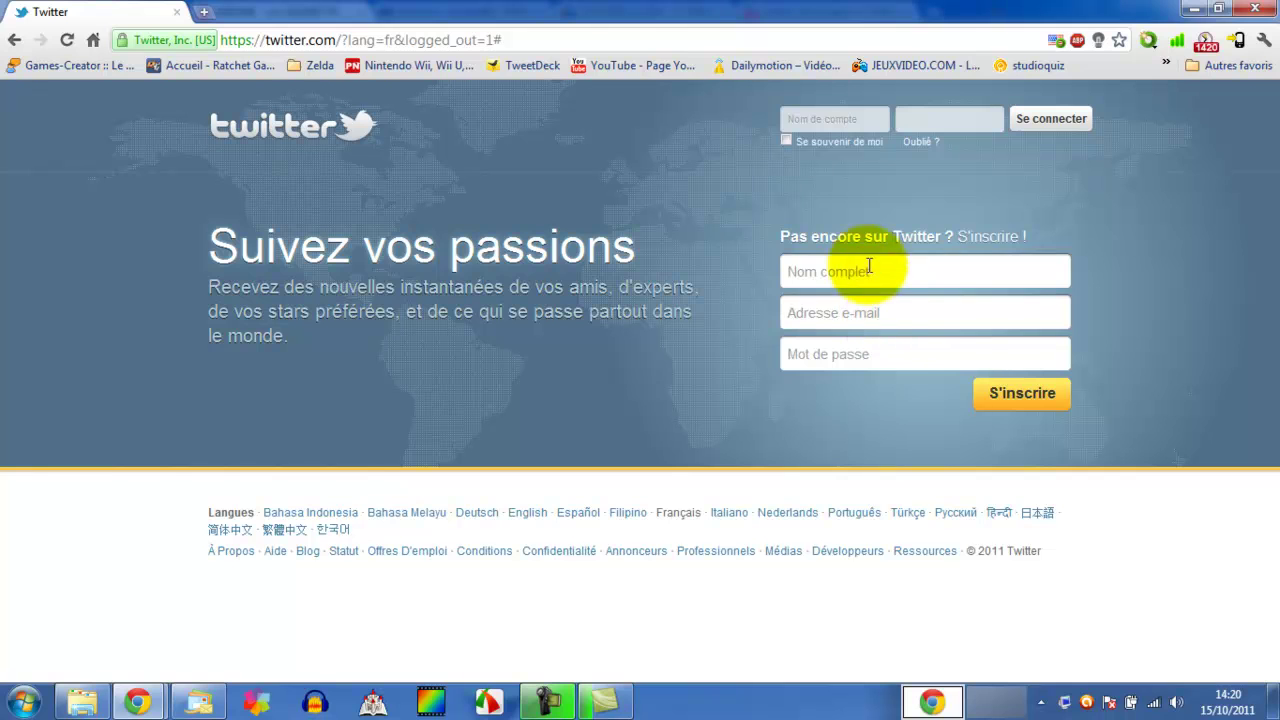
click(830, 265)
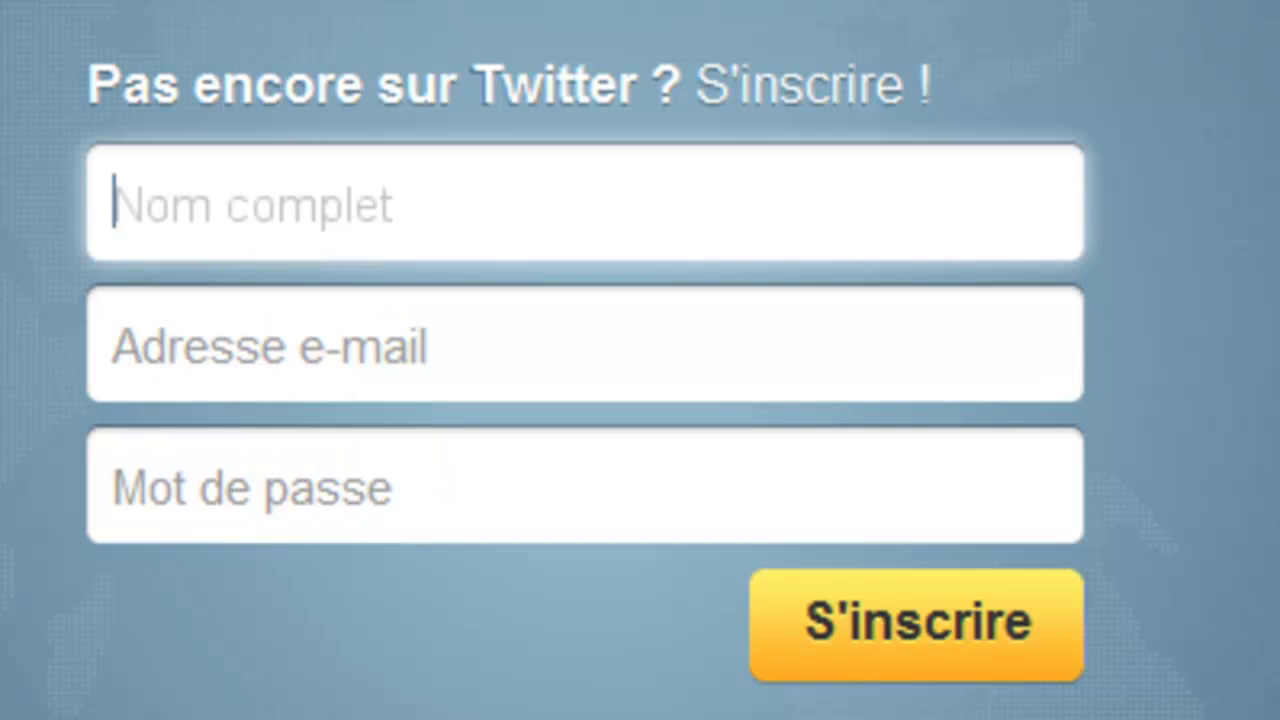
text(Mar)
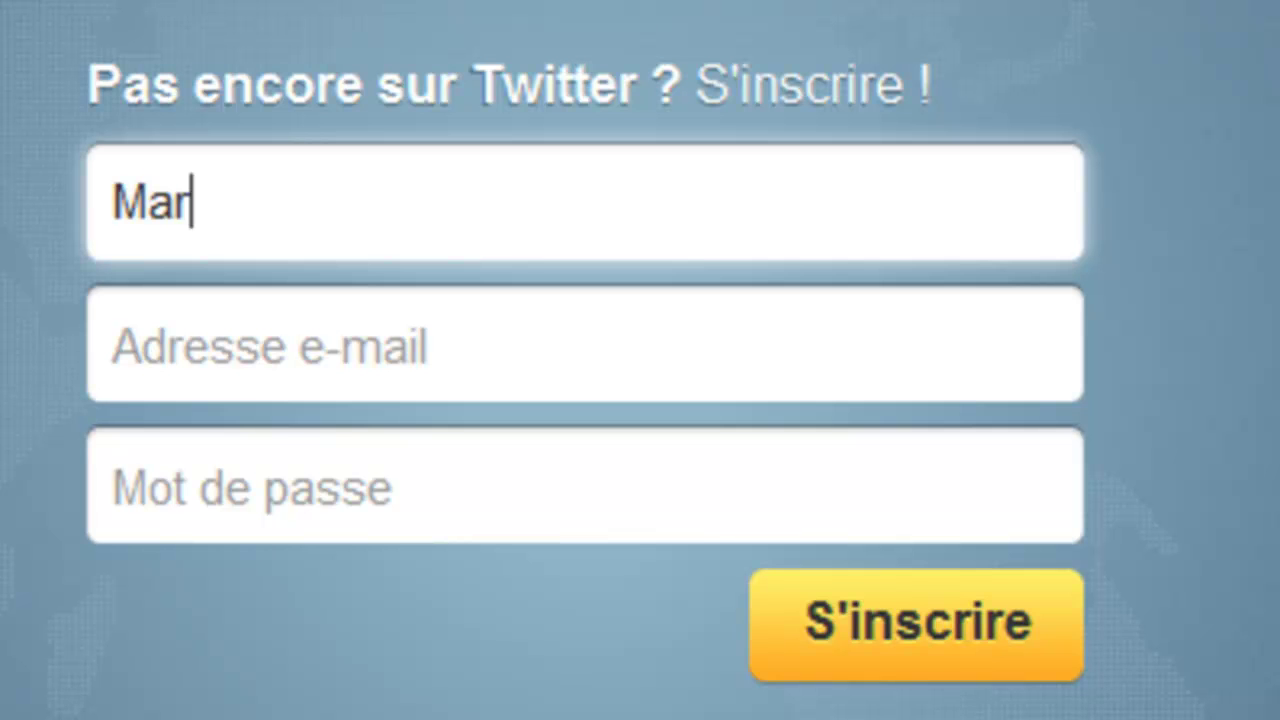
text(c)
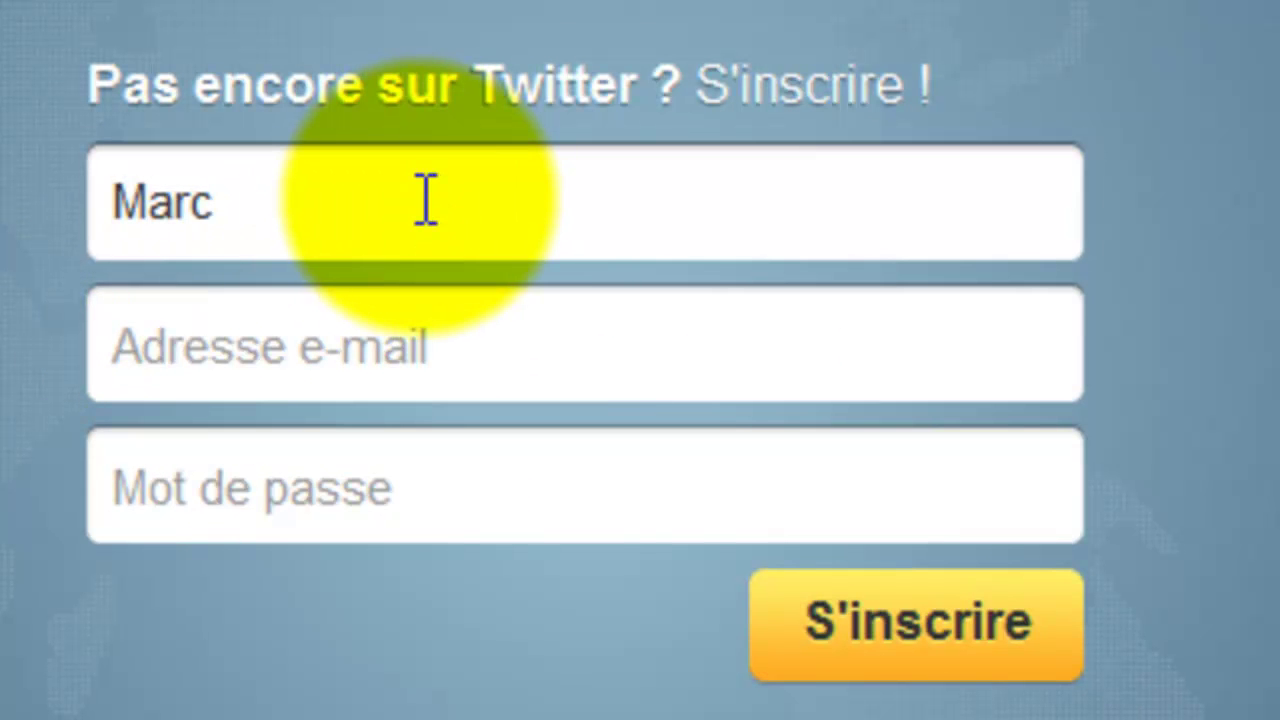
click(426, 200)
text(Dupond)
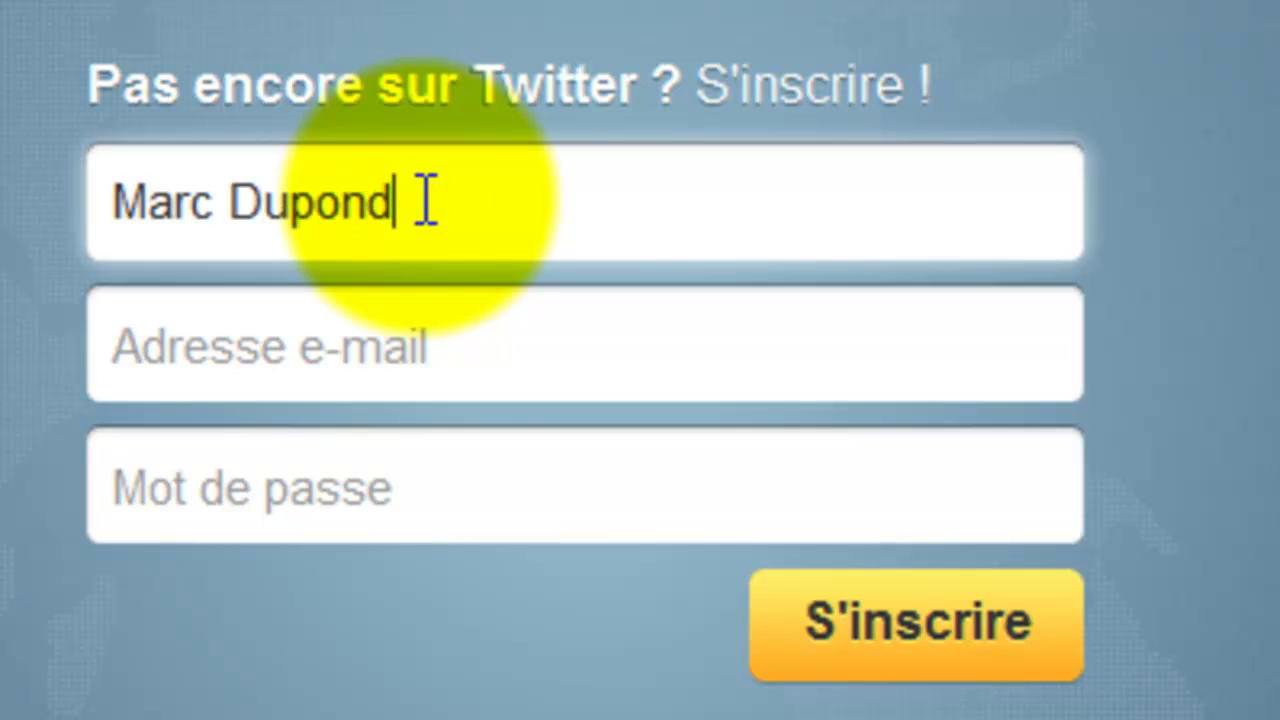
- Enter the e-mail address, correcting a typo, and type a 10-character password
click(388, 345)
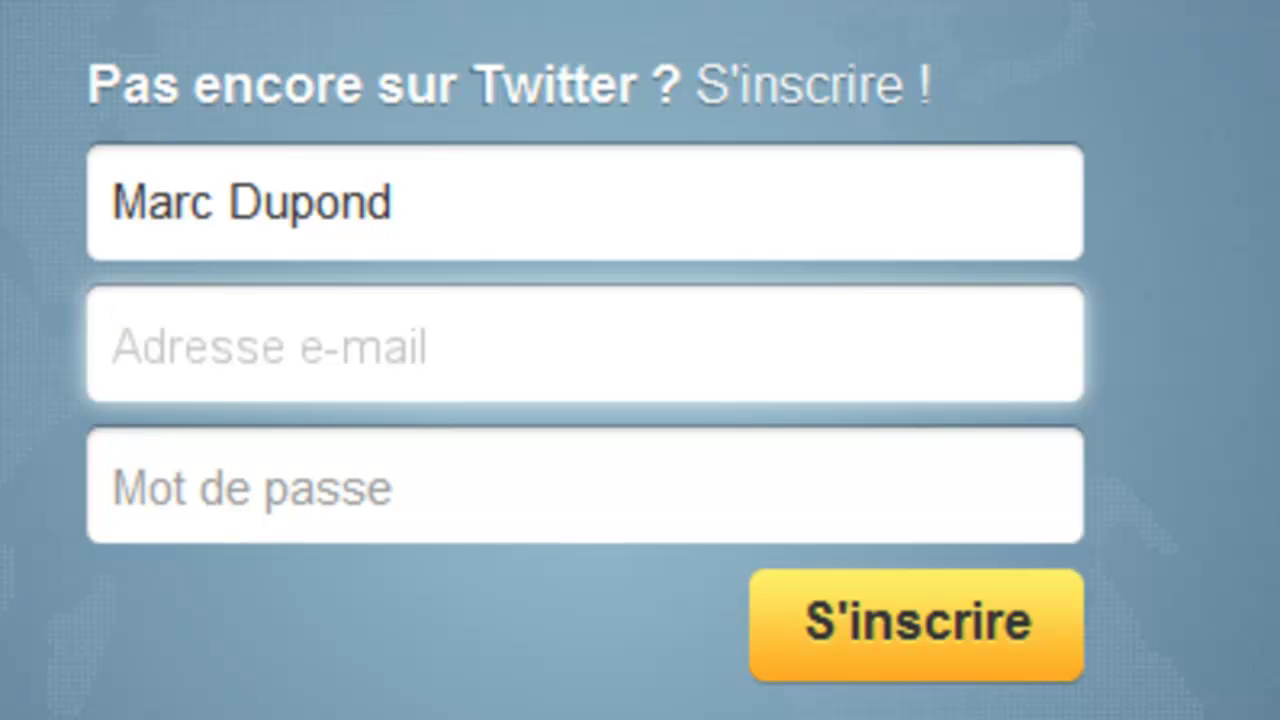
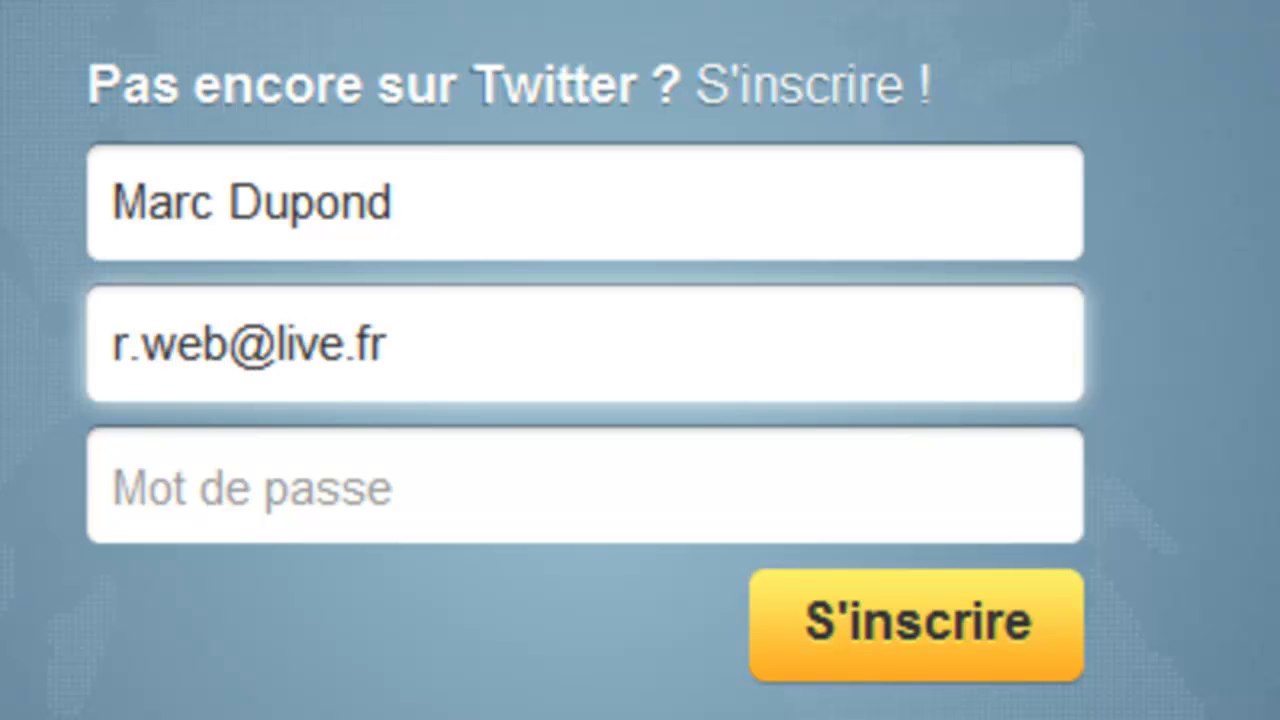
click(180, 517)
text(•••••••••)
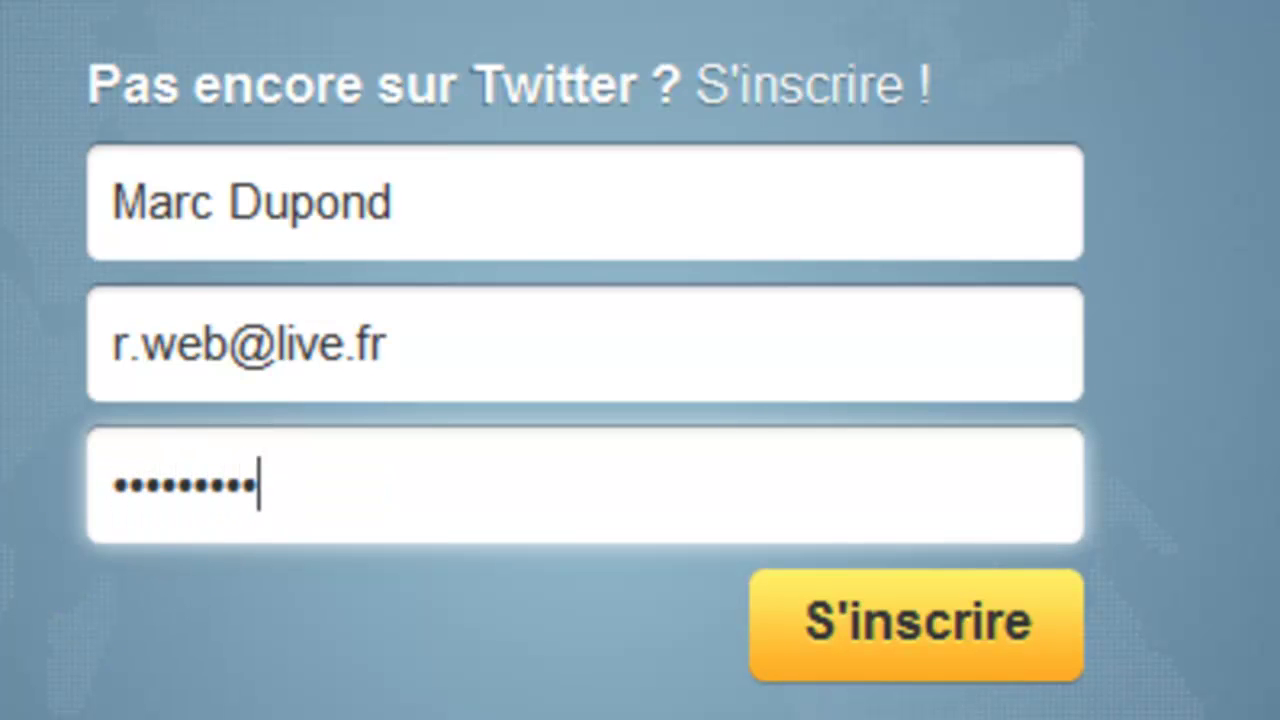
text(•)
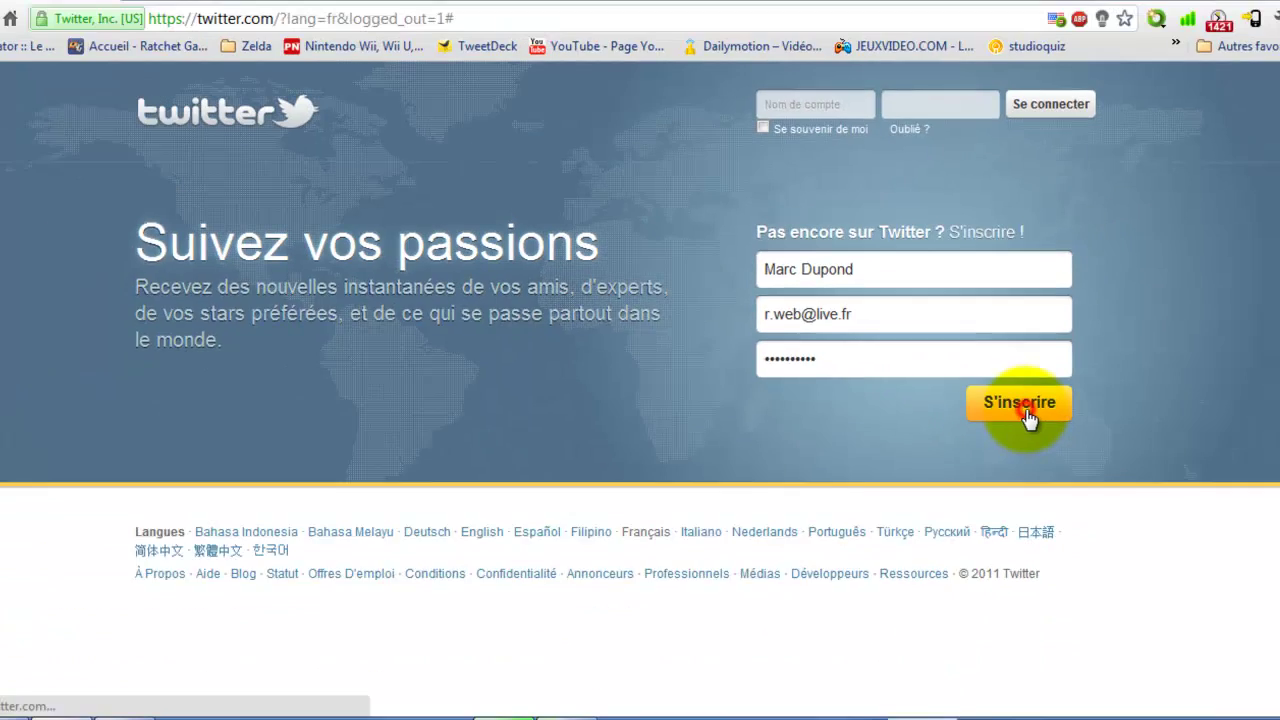
- Submit the sign-up details and untick Rester connecté
click(942, 650)
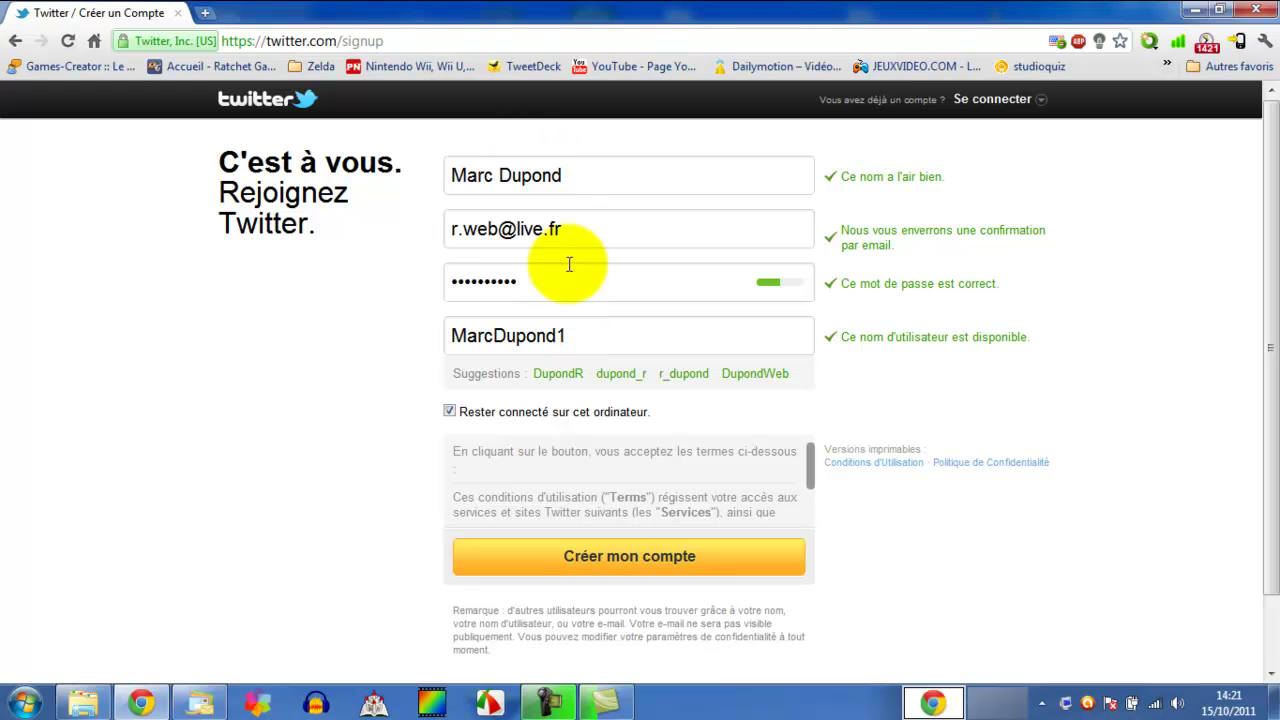
click(500, 417)
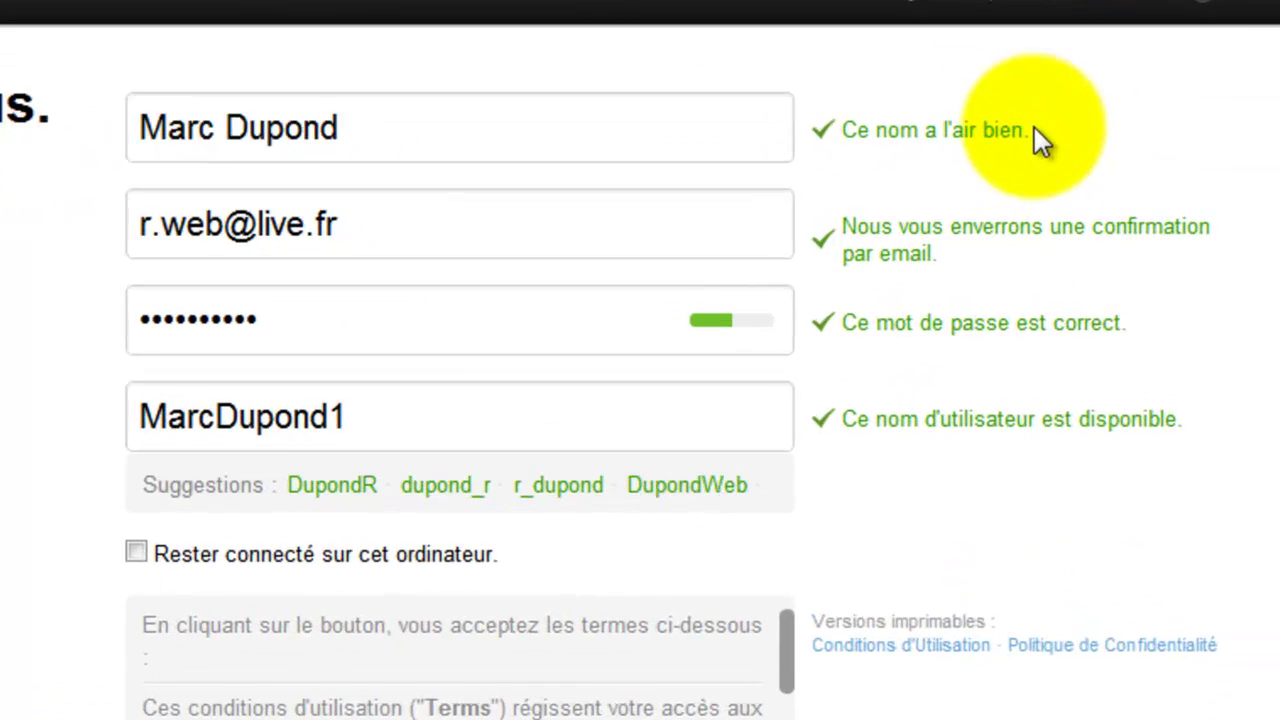
drag(1034, 127, 848, 145)
click(1038, 169)
- Replace the rejected username with an available suggestion and click Créer mon compte
drag(366, 429, 30, 434)
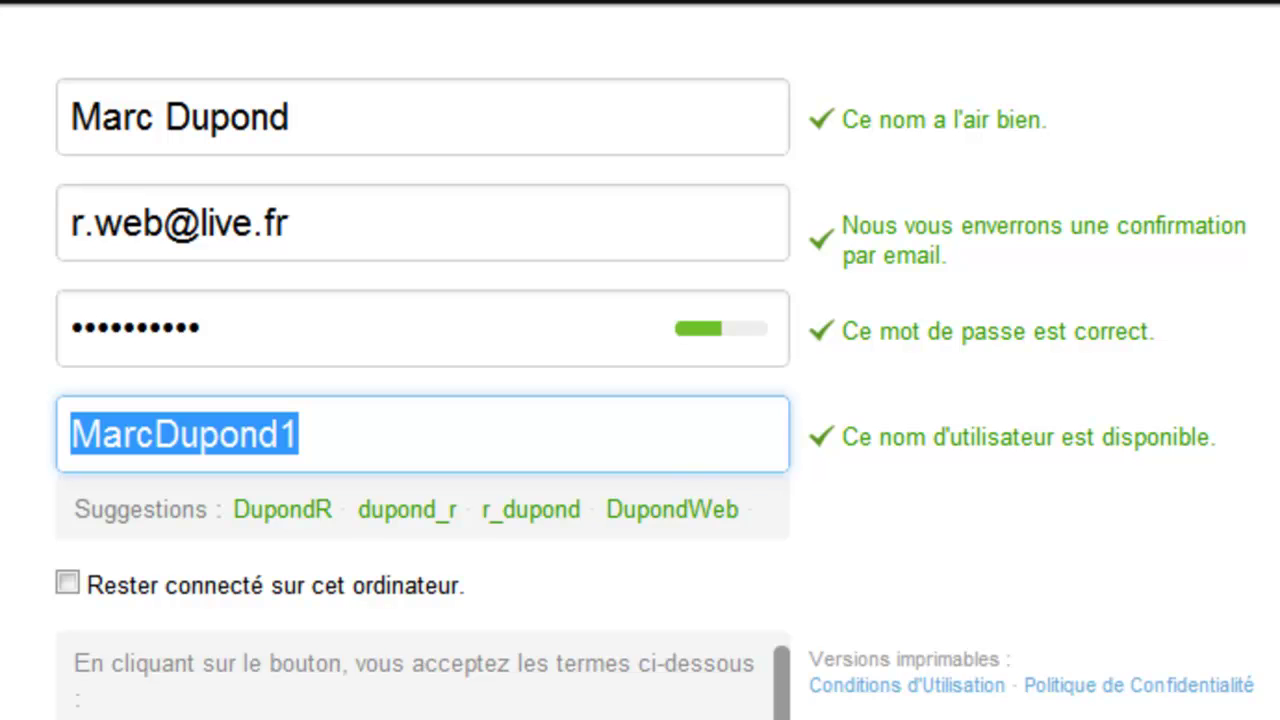
click(322, 515)
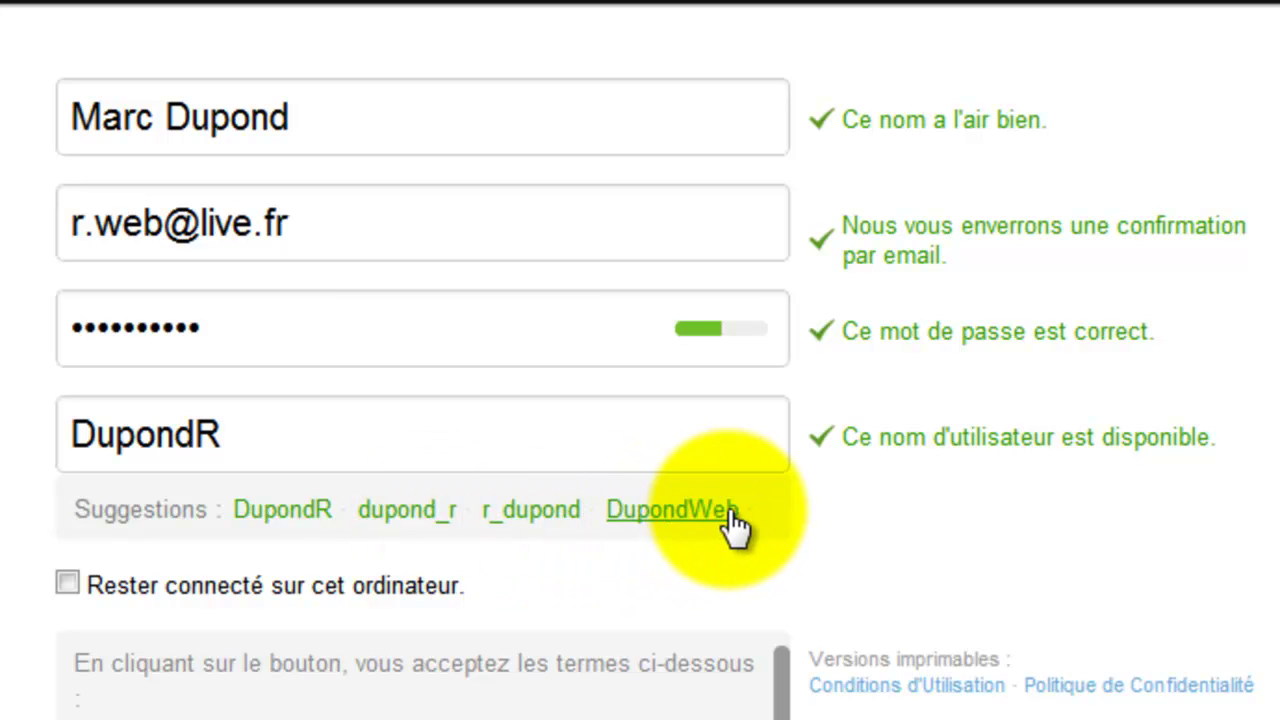
click(377, 407)
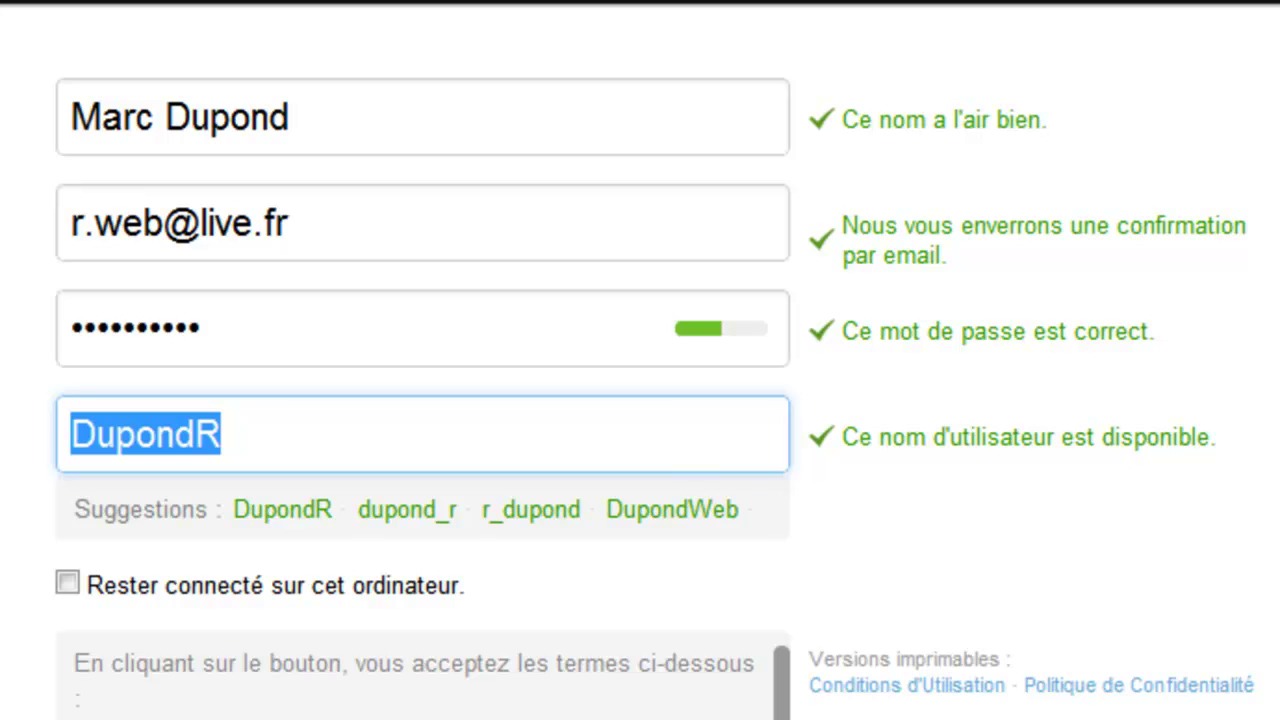
text(m-)
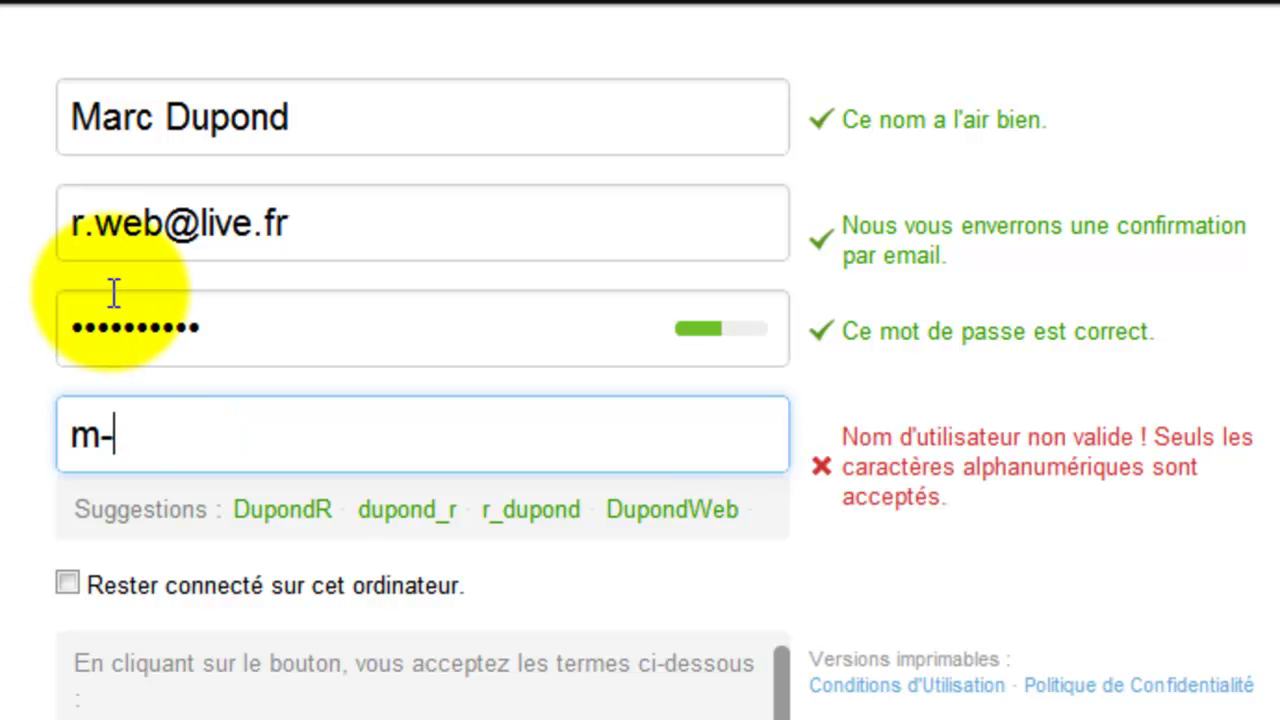
text(dupond)
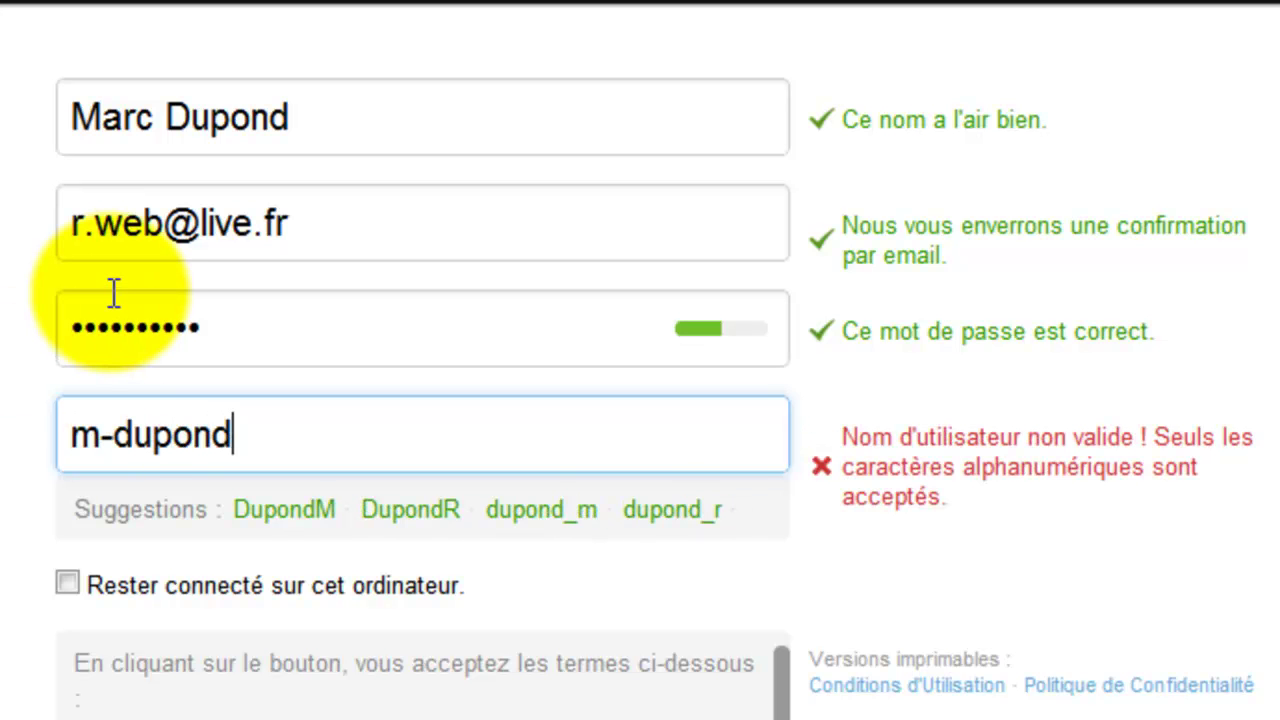
click(2, 322)
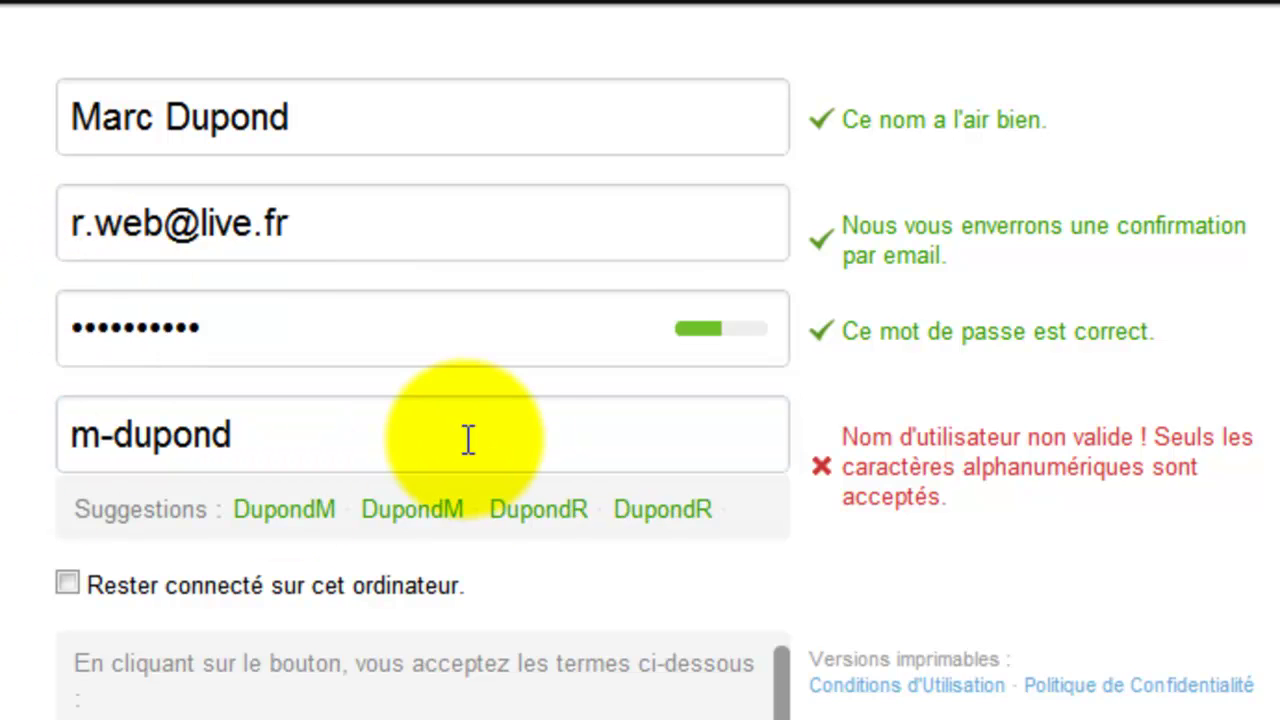
click(405, 515)
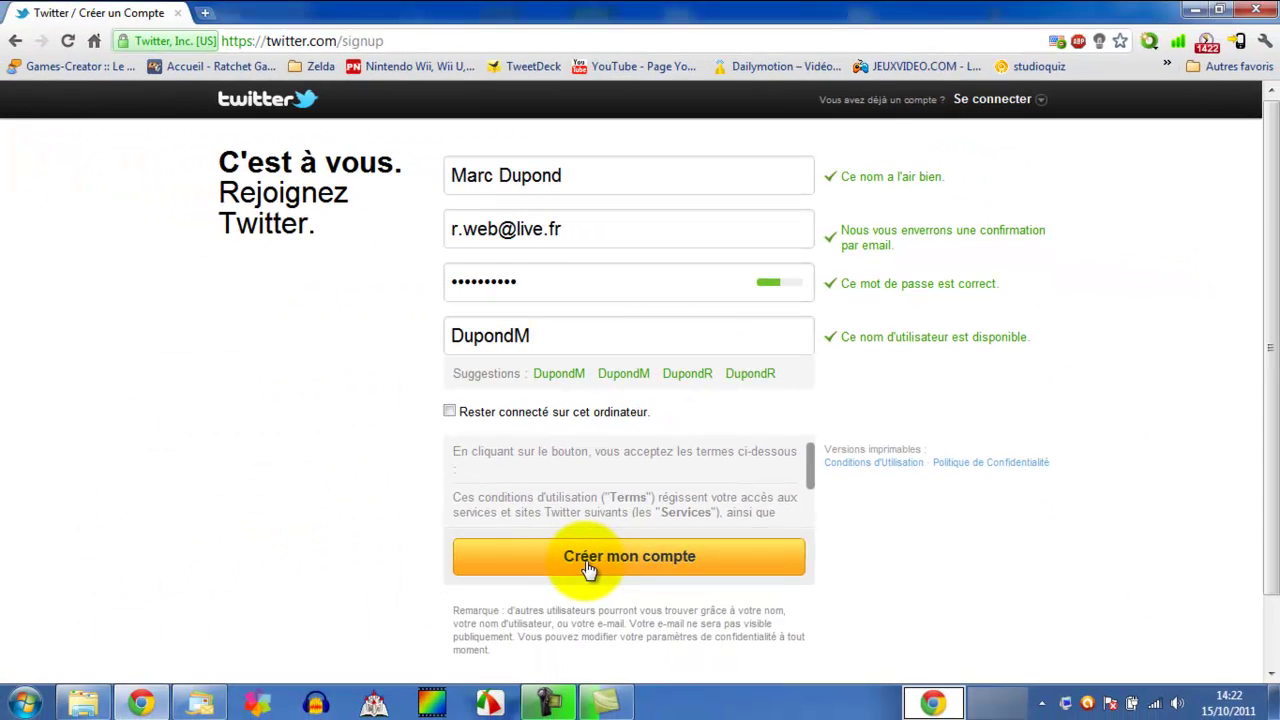
click(589, 566)
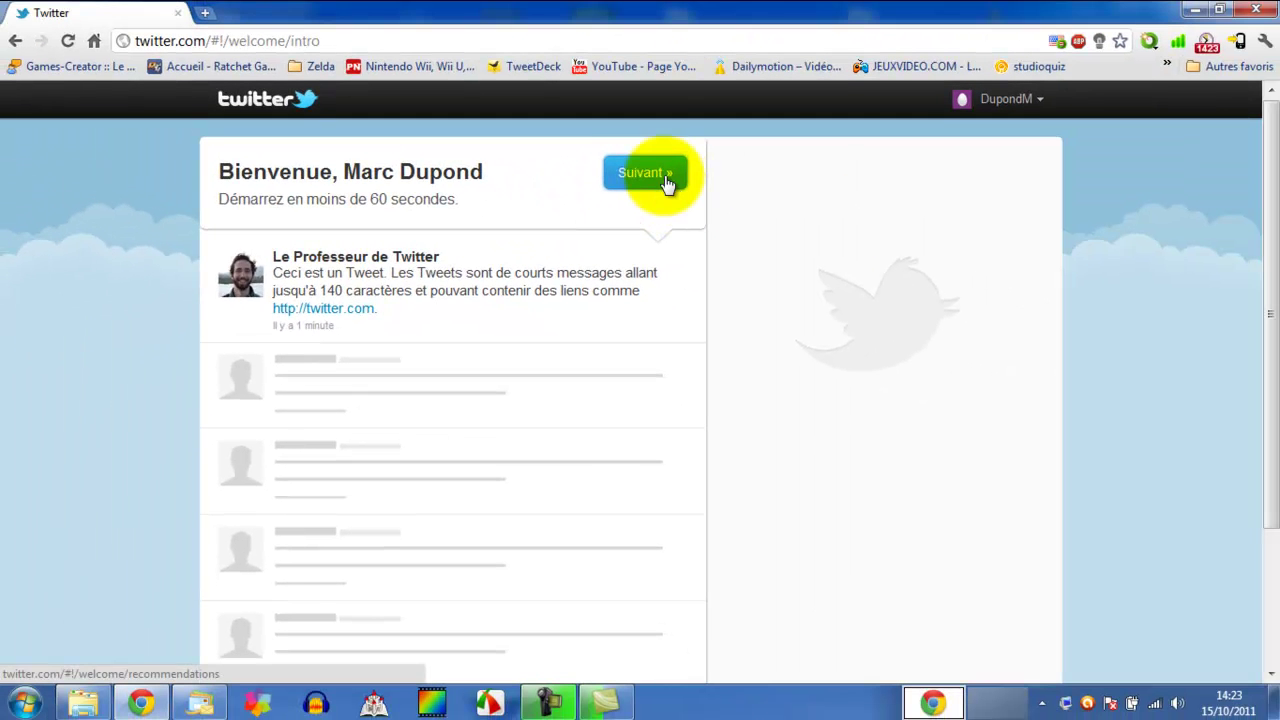
- Go past the welcome intro and browse the Suivez librement list of suggested accounts
click(665, 180)
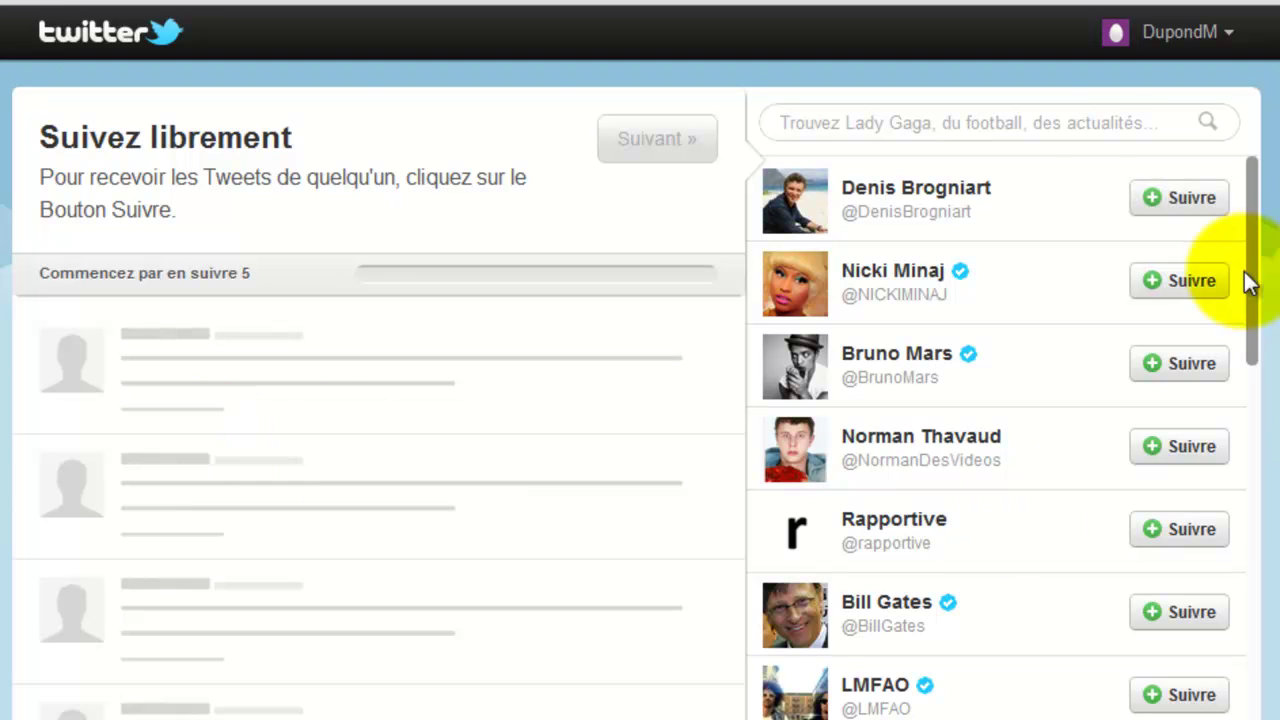
drag(1262, 190, 1225, 640)
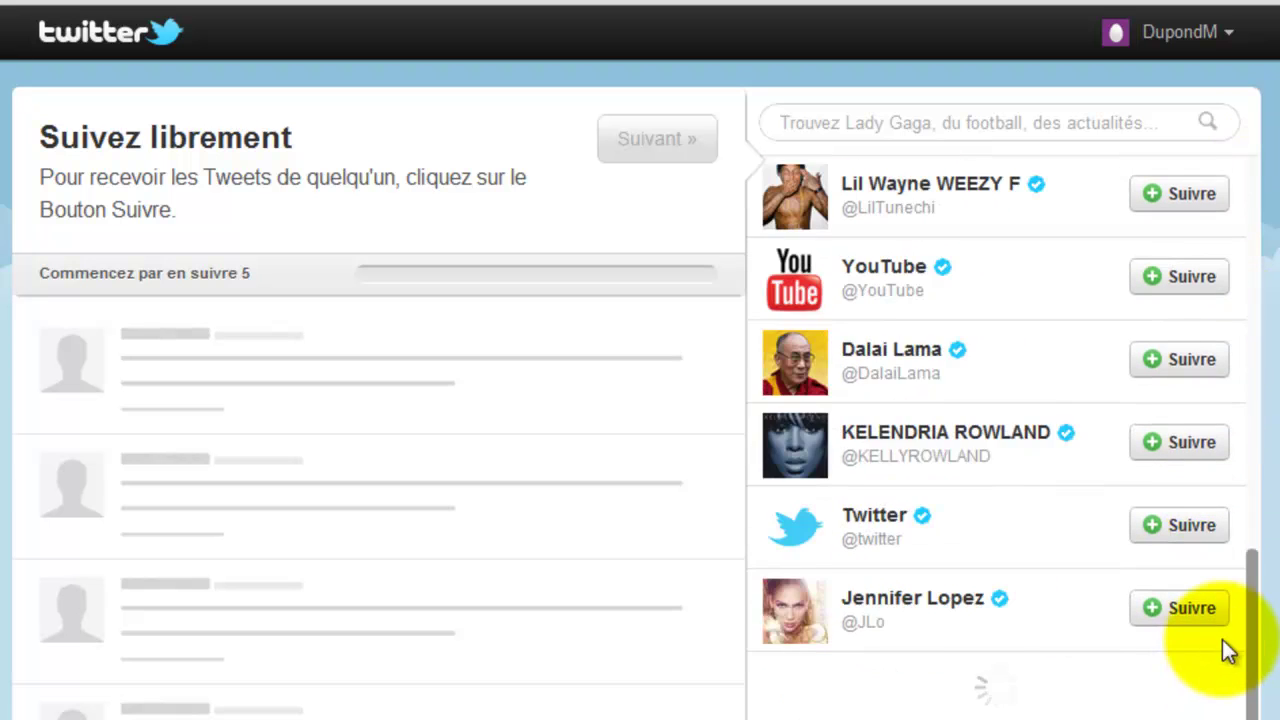
scroll(1222, 450, up, 3)
scroll(1255, 180, up, 5)
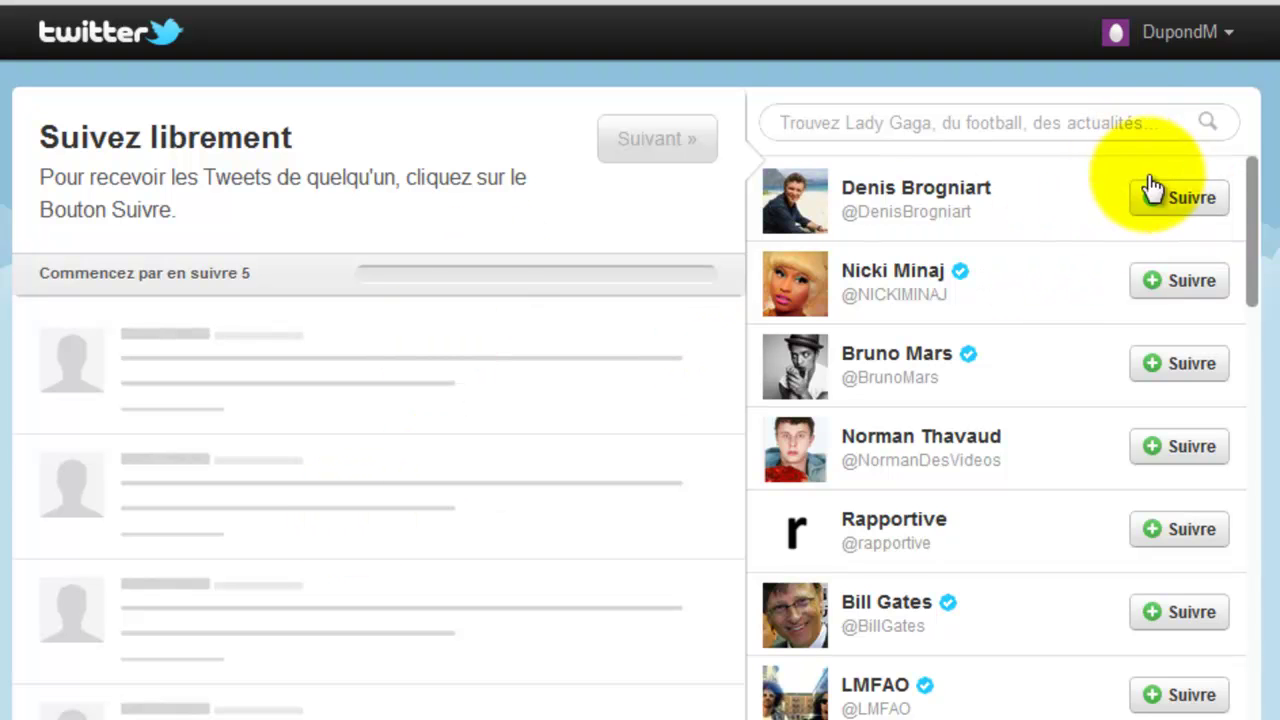
scroll(240, 330, down, 3)
scroll(204, 358, up, 3)
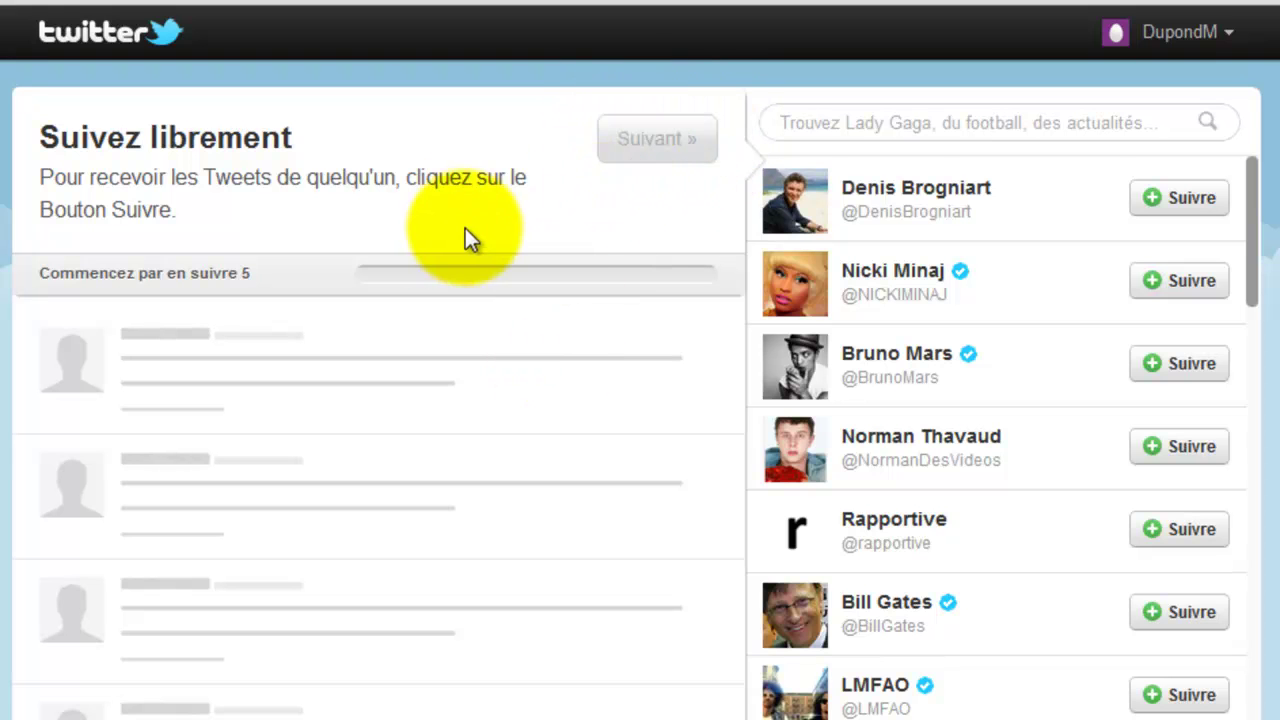
- Follow the first few suggested accounts, including the one listed after Rapportive
click(1155, 197)
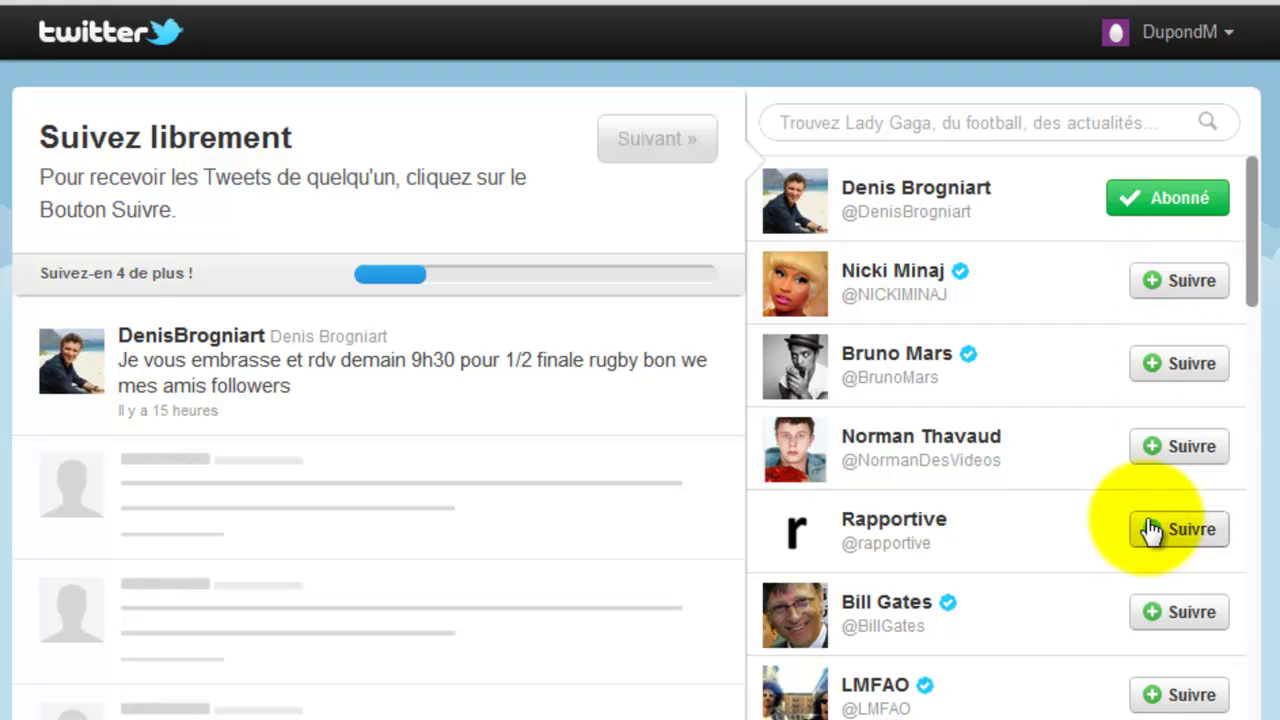
click(1172, 425)
scroll(1130, 520, down, 3)
scroll(1090, 510, up, 1)
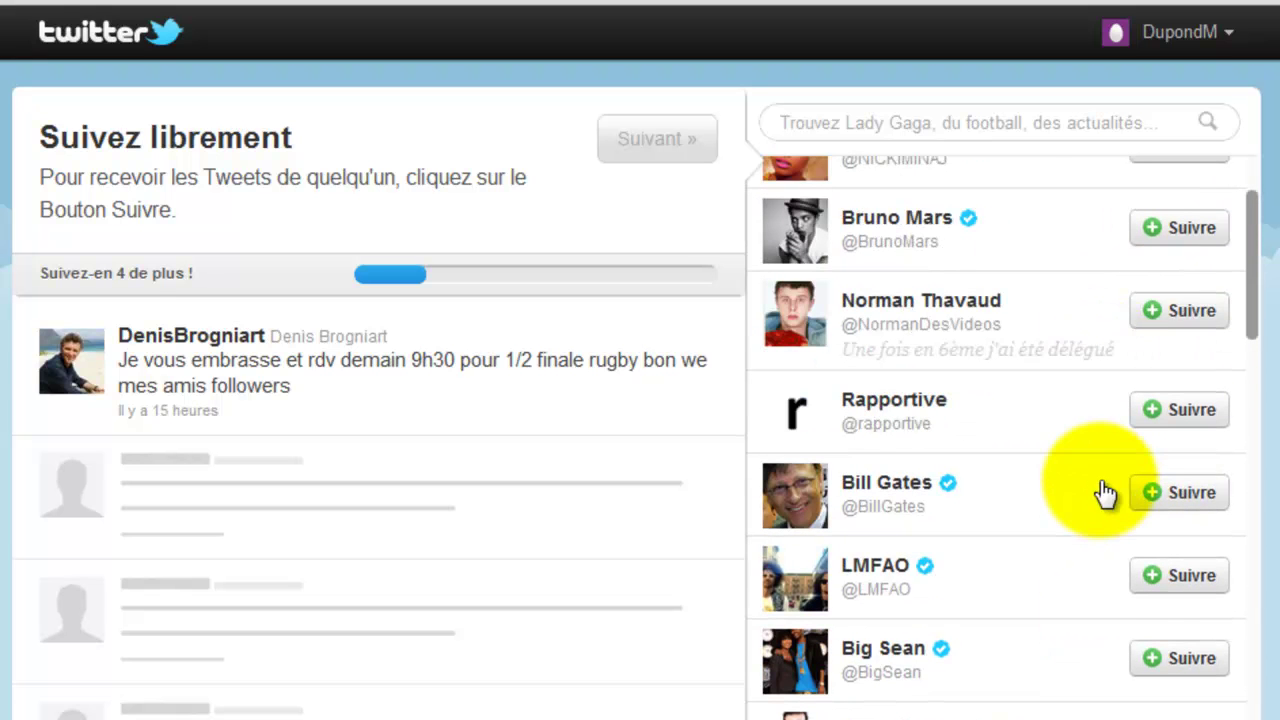
click(1172, 312)
click(1172, 494)
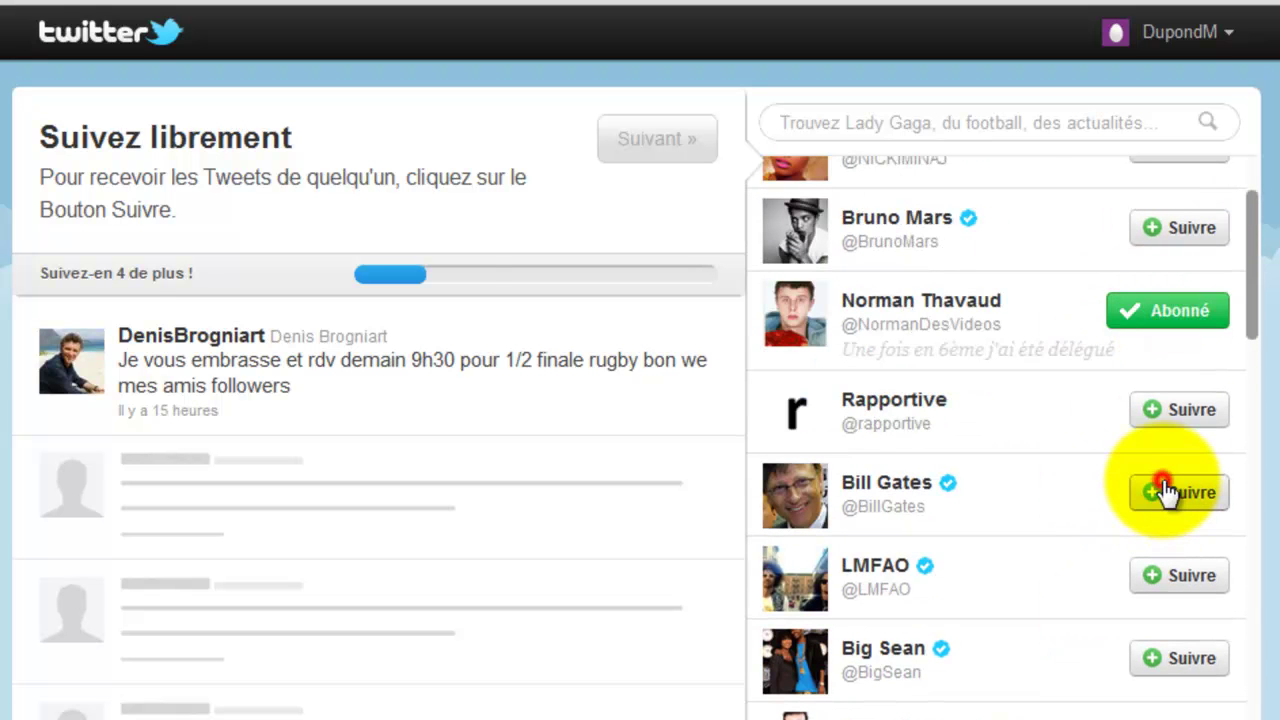
scroll(1100, 550, down, 2)
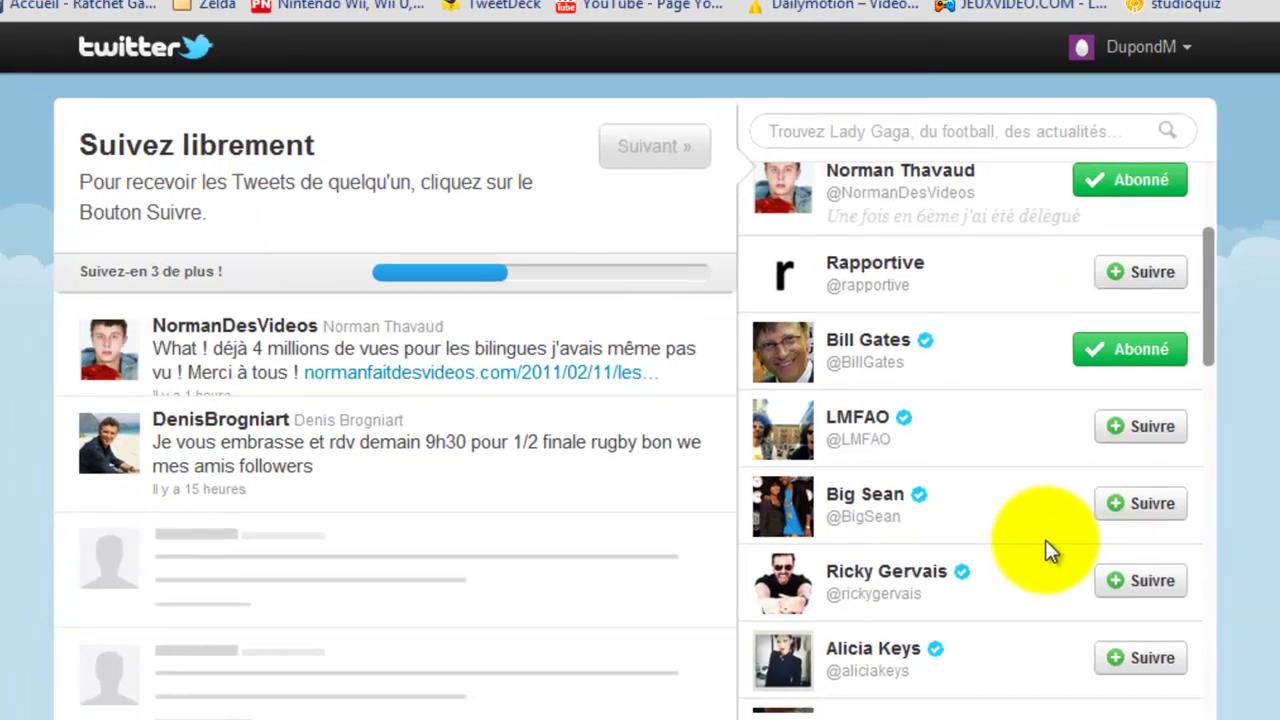
scroll(1045, 539, down, 2)
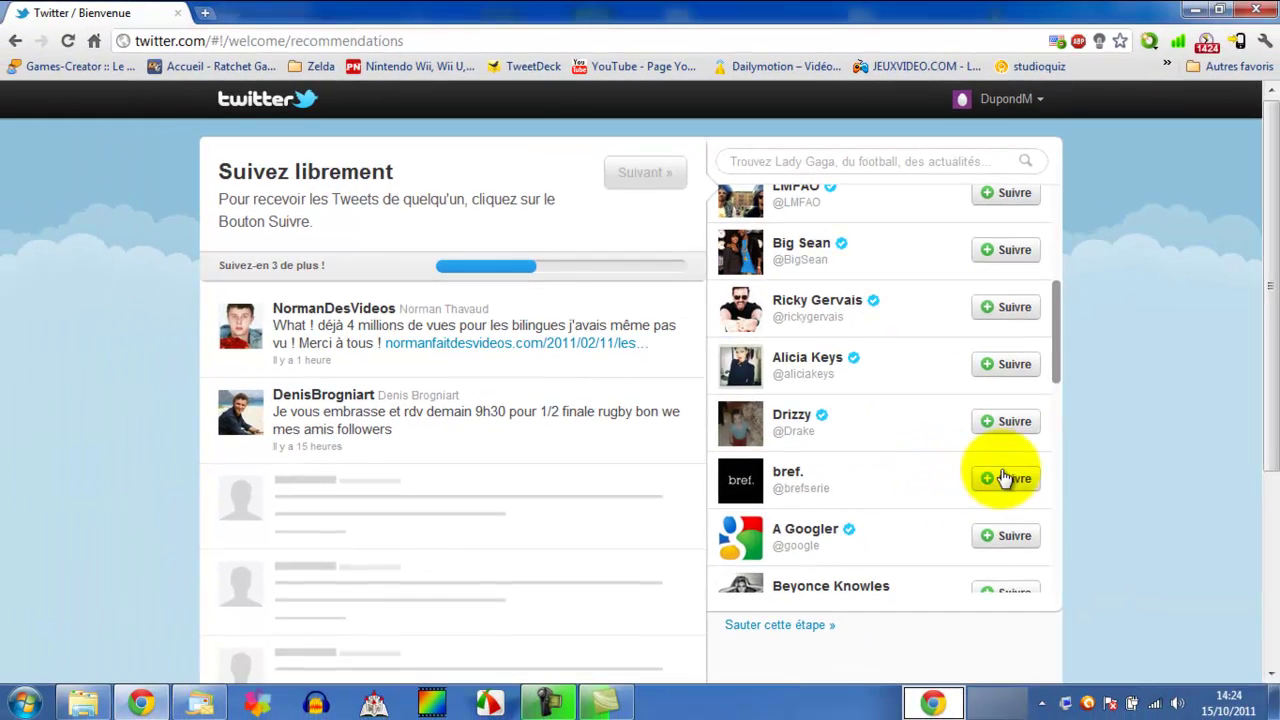
- Follow bref., YouTube and the official Twitter account, then continue to Ajoutez vos favoris
click(1010, 479)
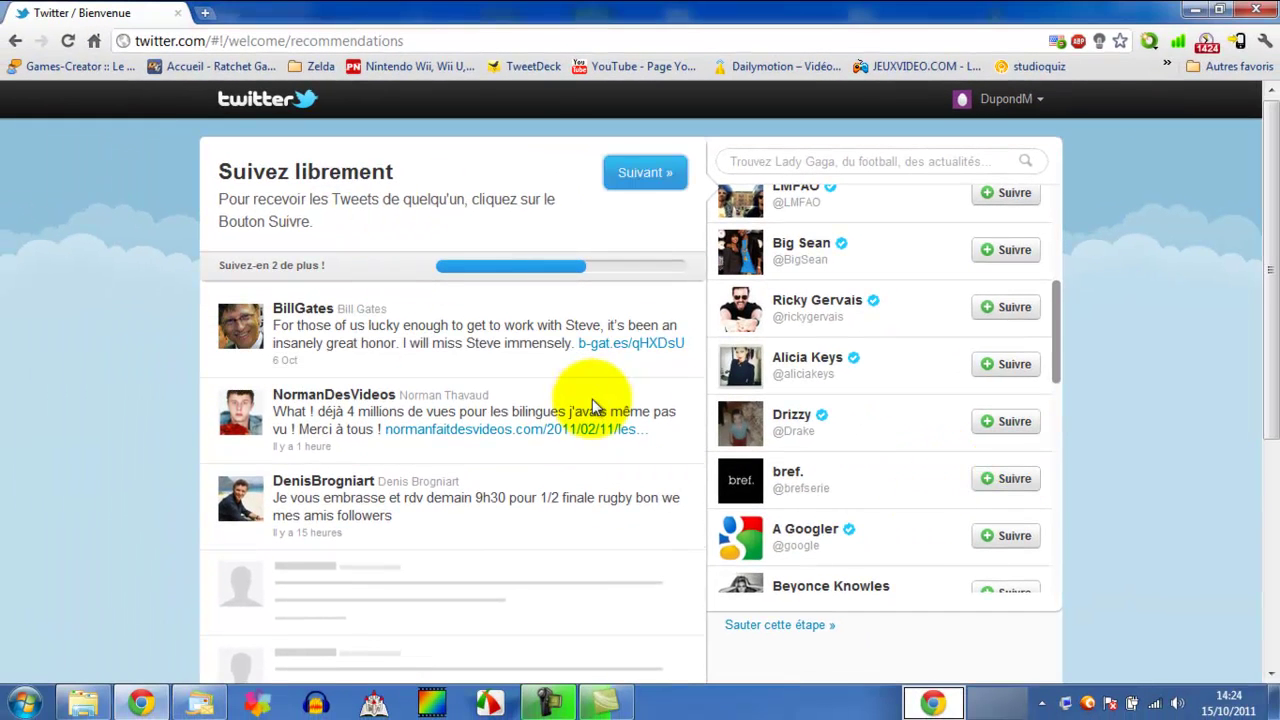
scroll(1007, 401, down, 3)
scroll(960, 410, down, 1)
click(1005, 428)
scroll(998, 445, down, 1)
scroll(991, 445, down, 1)
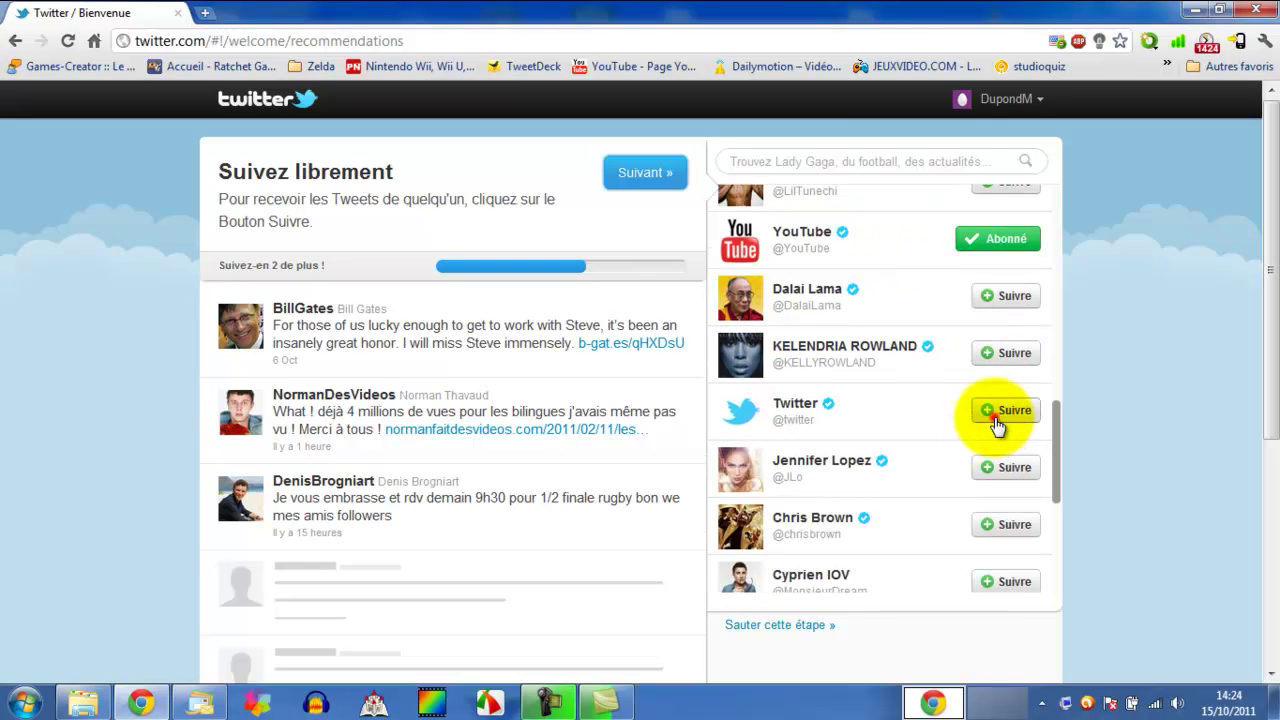
click(990, 412)
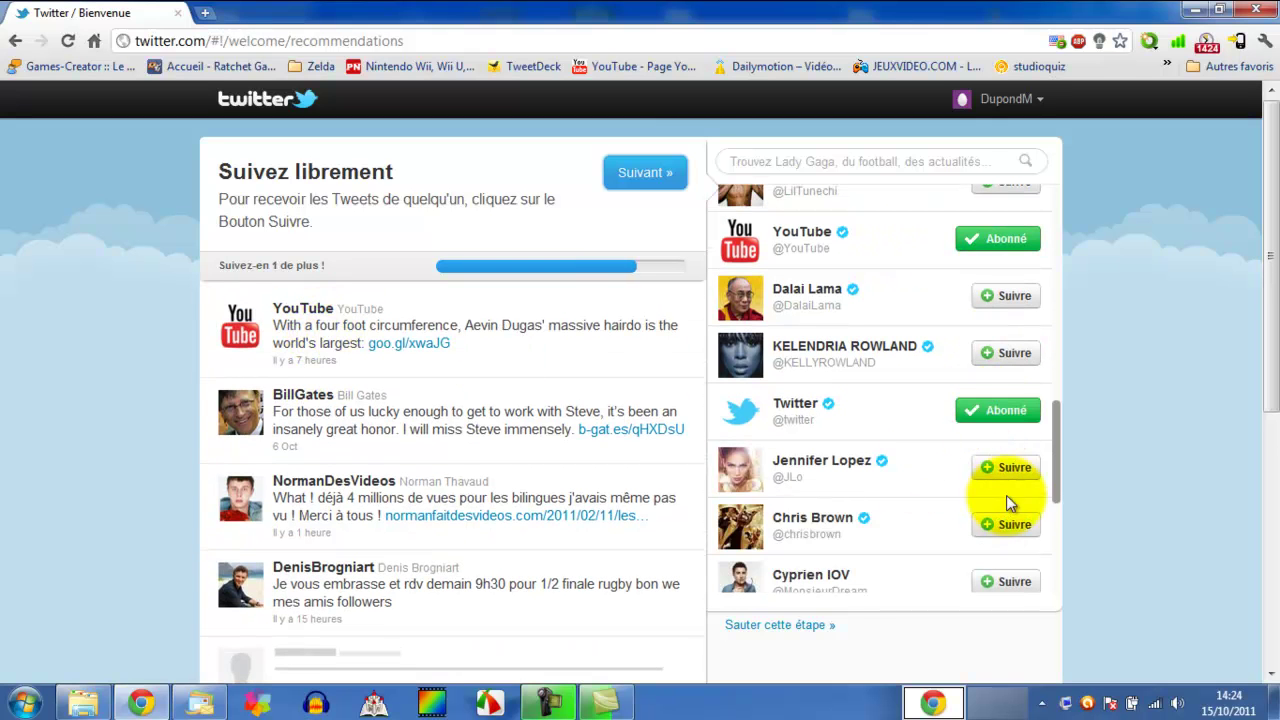
scroll(101, 390, down, 1)
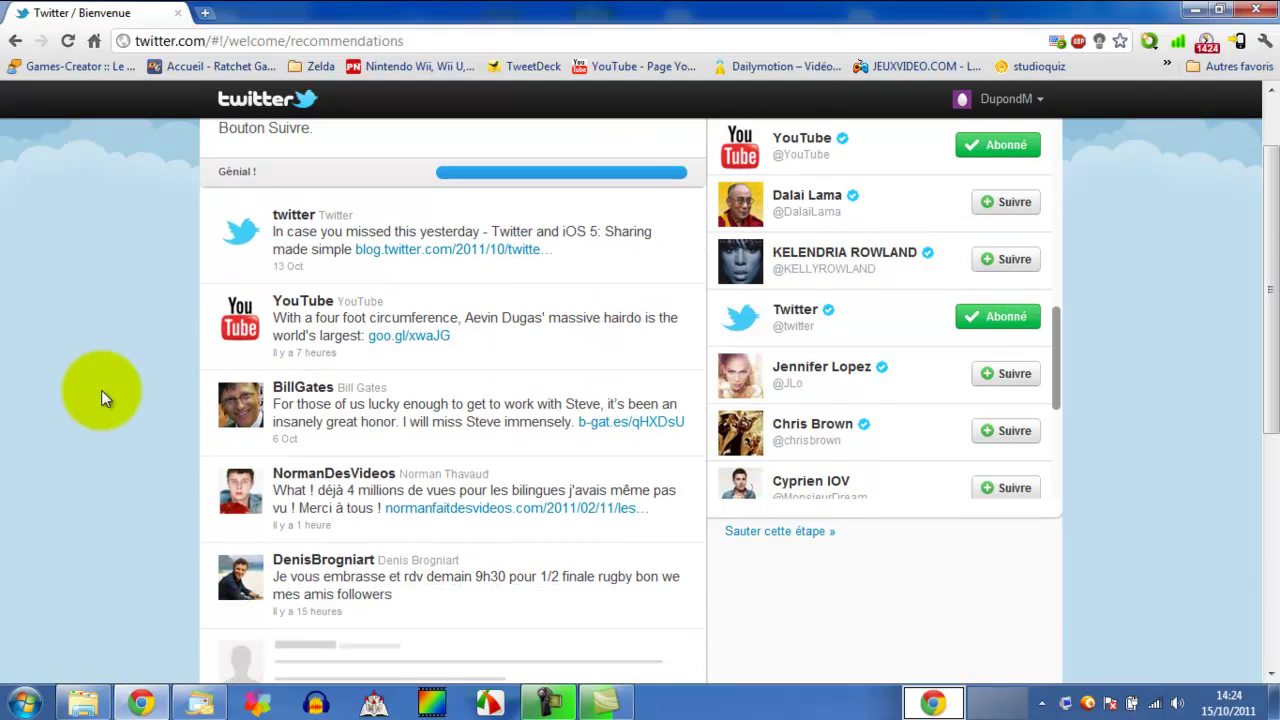
scroll(99, 390, up, 1)
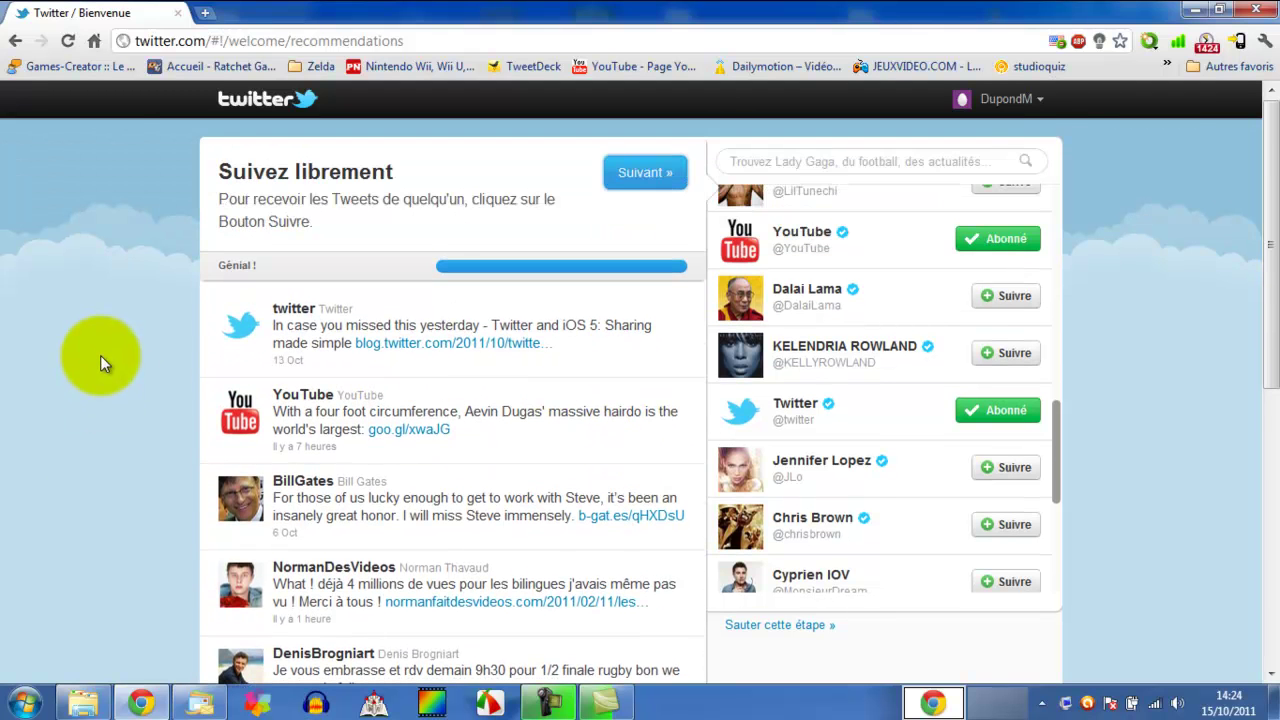
scroll(100, 355, down, 1)
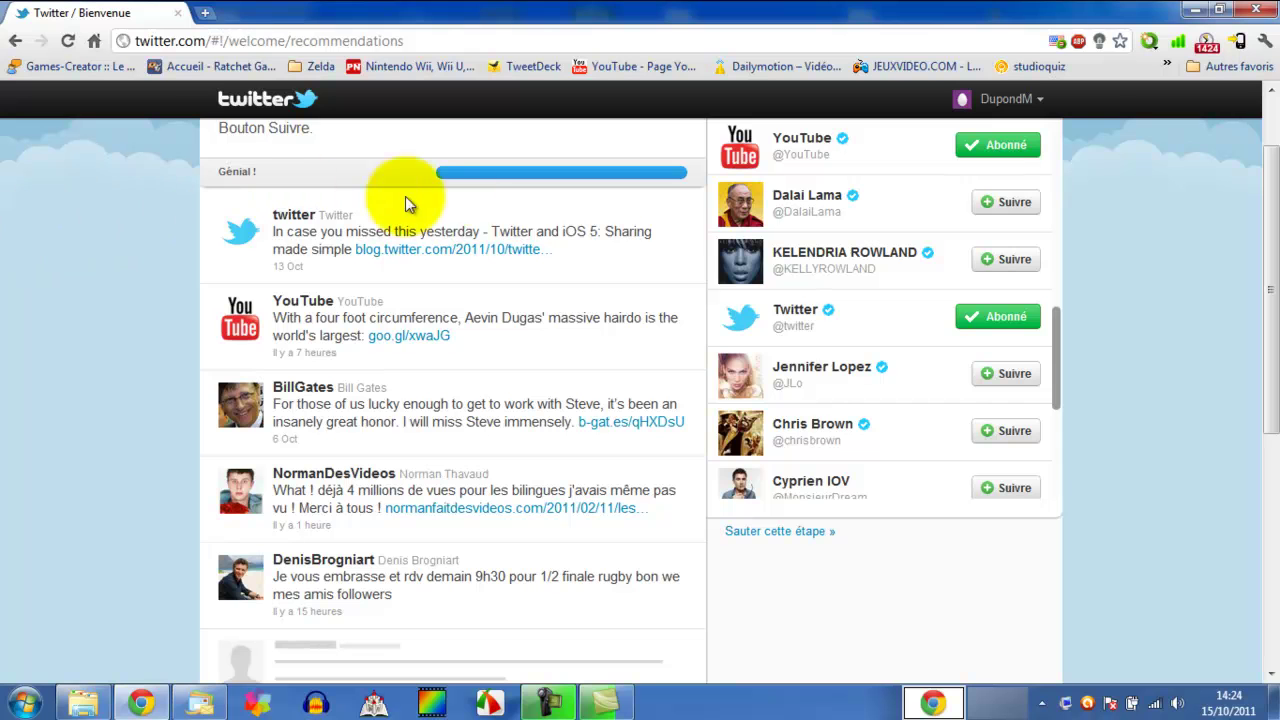
scroll(487, 195, up, 1)
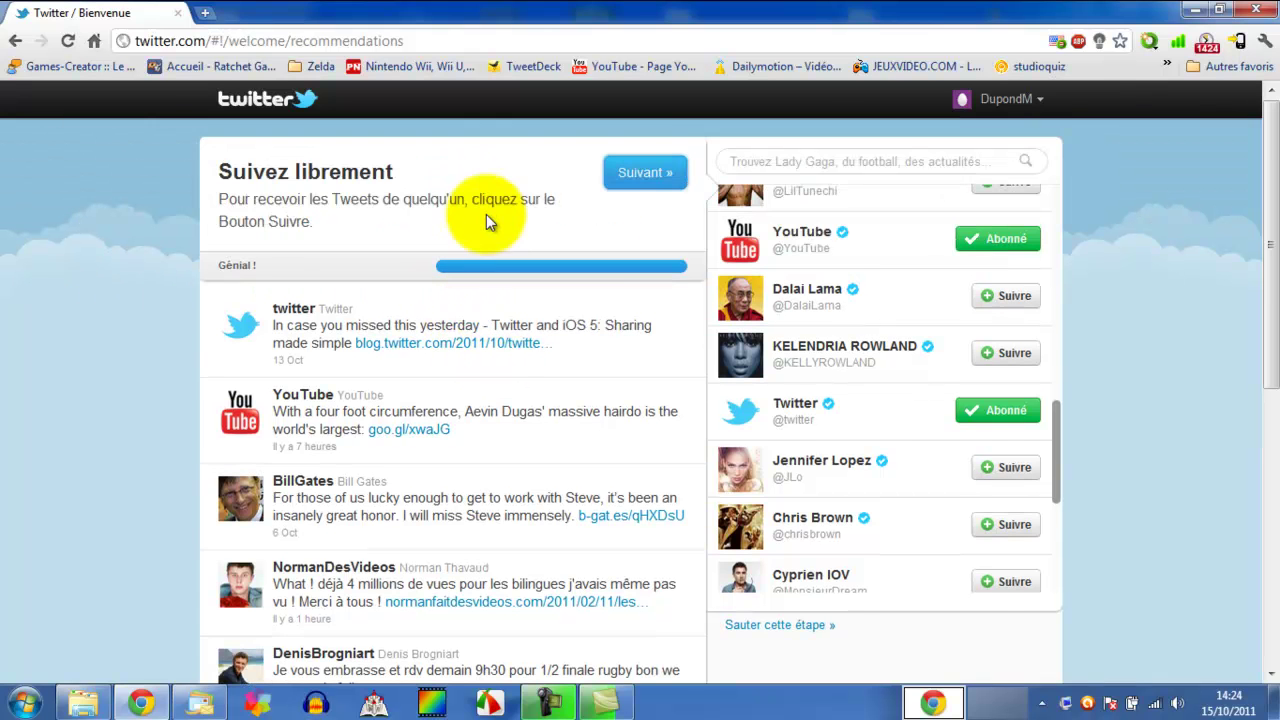
click(650, 172)
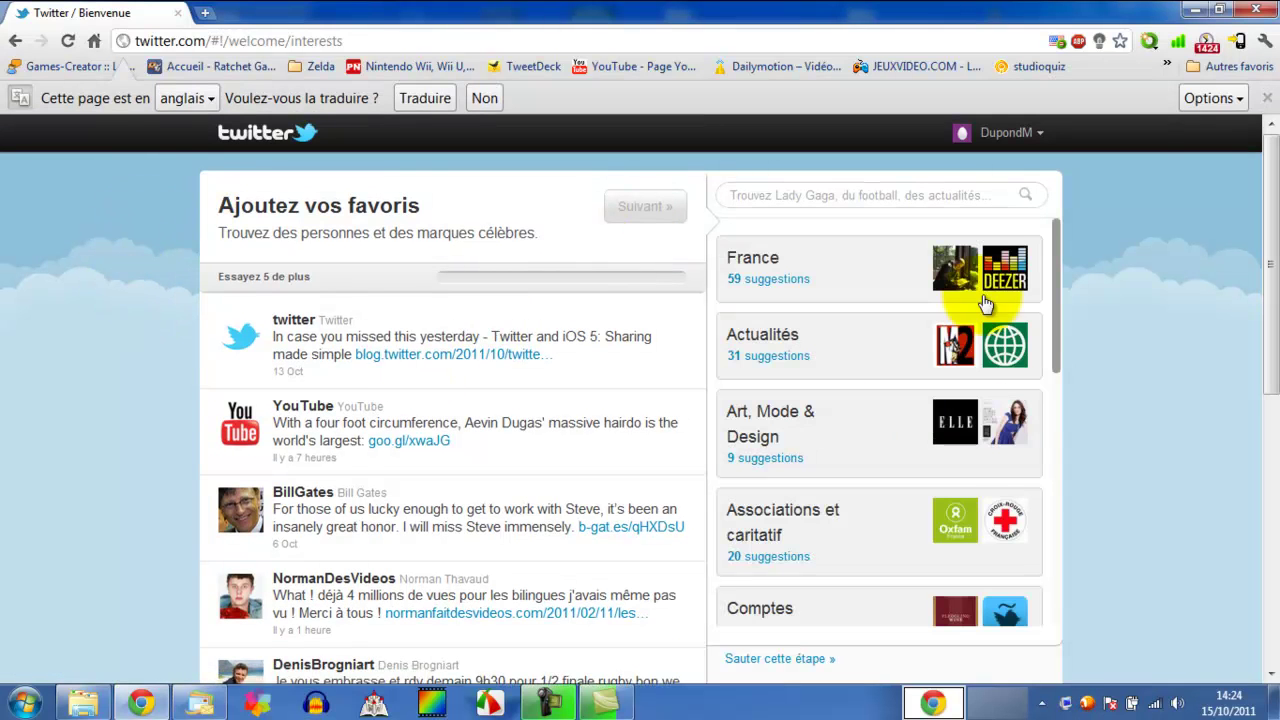
- Search for 'Lady' to find Lady Gaga
click(800, 194)
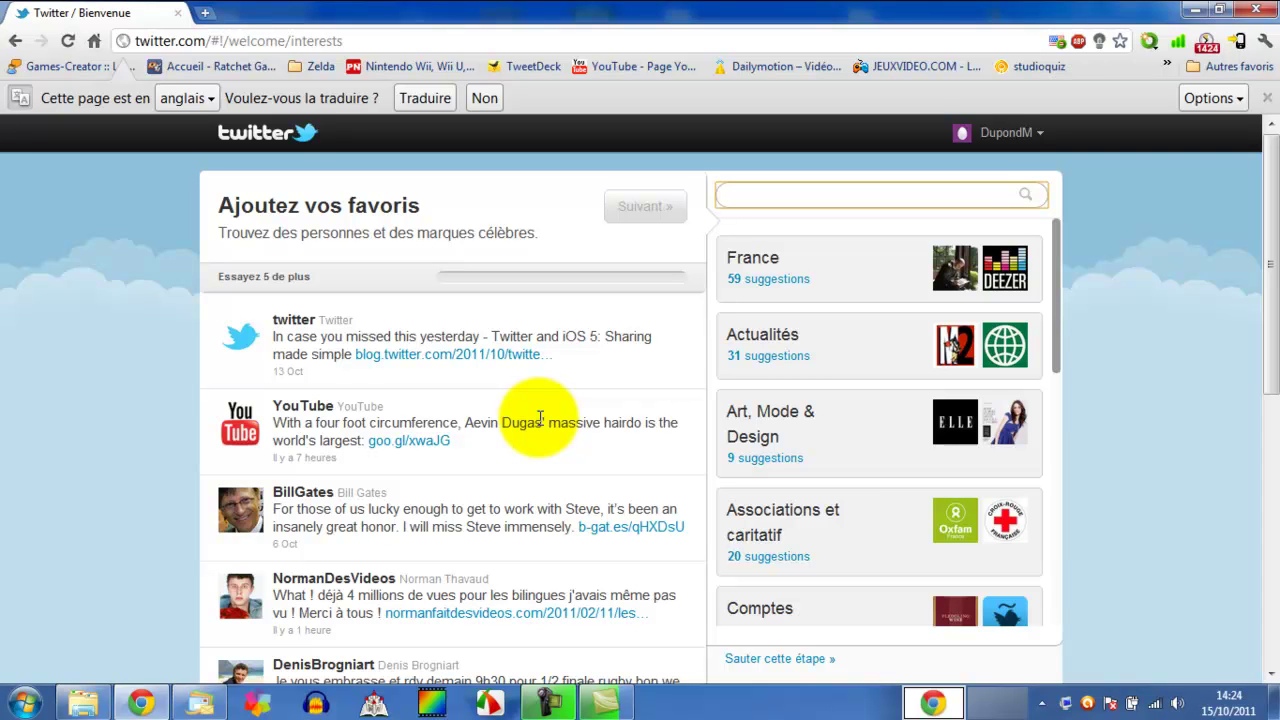
text(Lady Gaga)
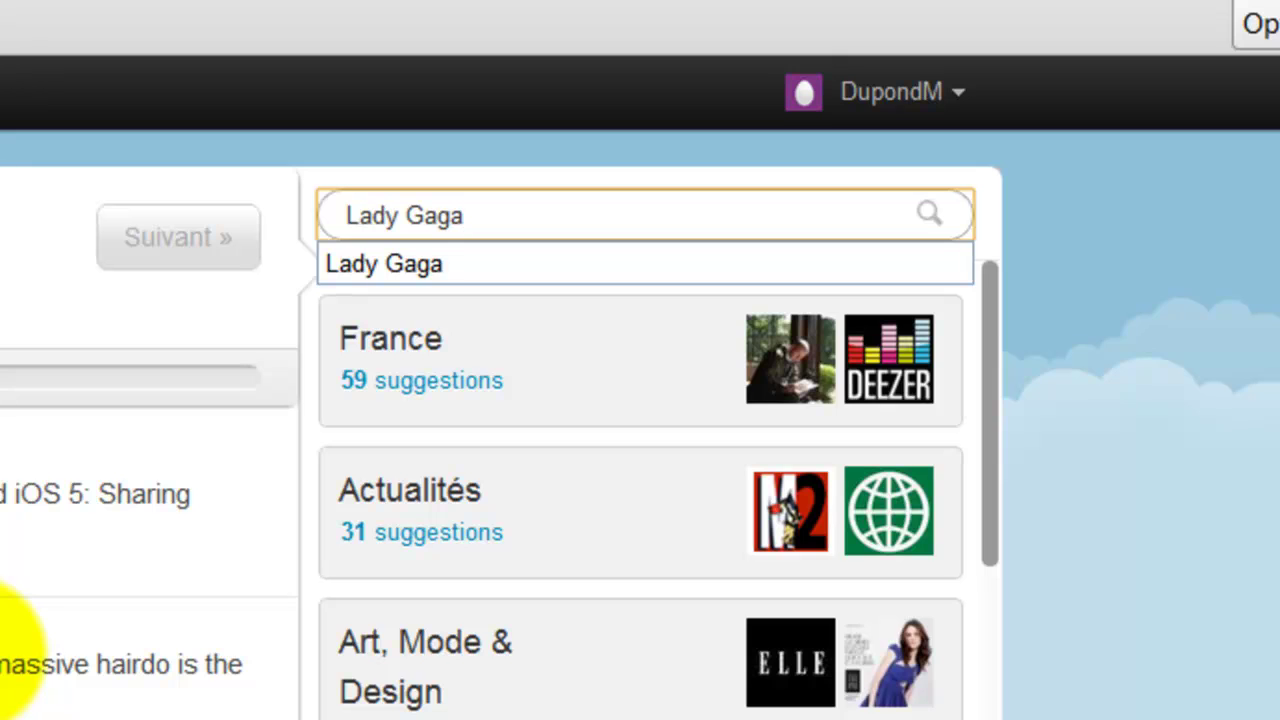
key(Return)
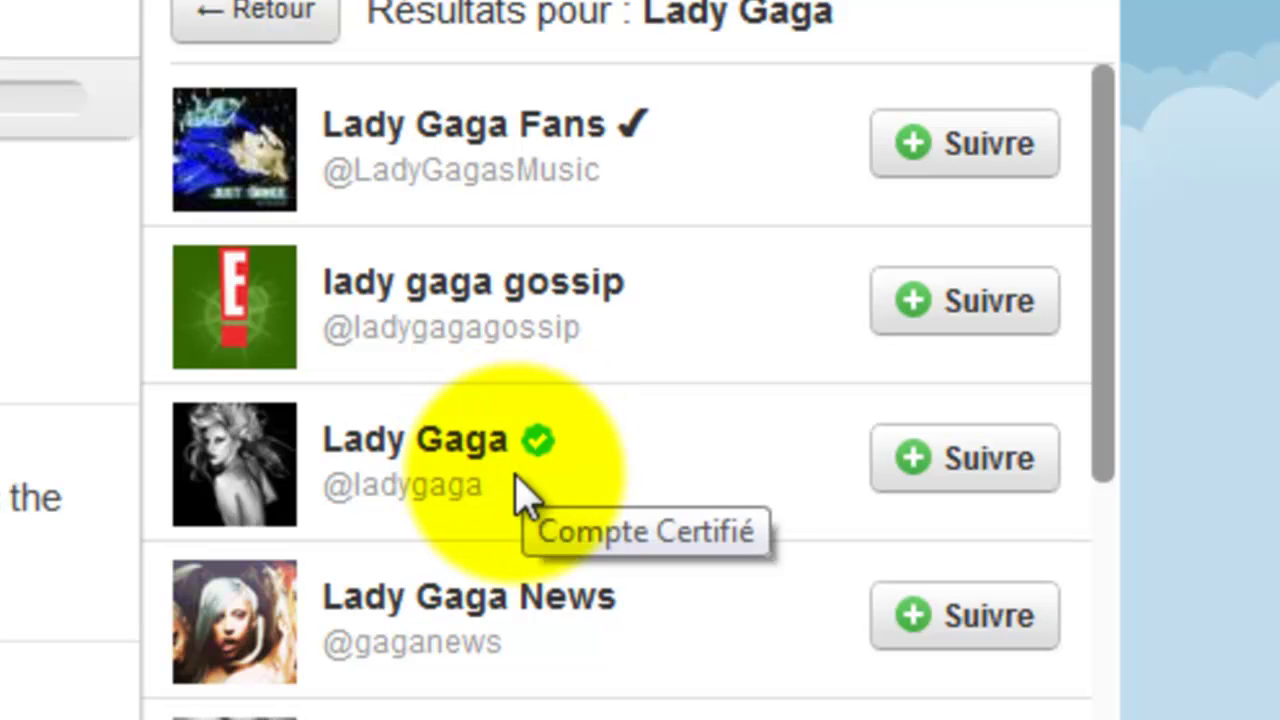
- Follow the verified Lady Gaga account, then skip ahead to Trouvez vos connaissances
mouse_move(540, 450)
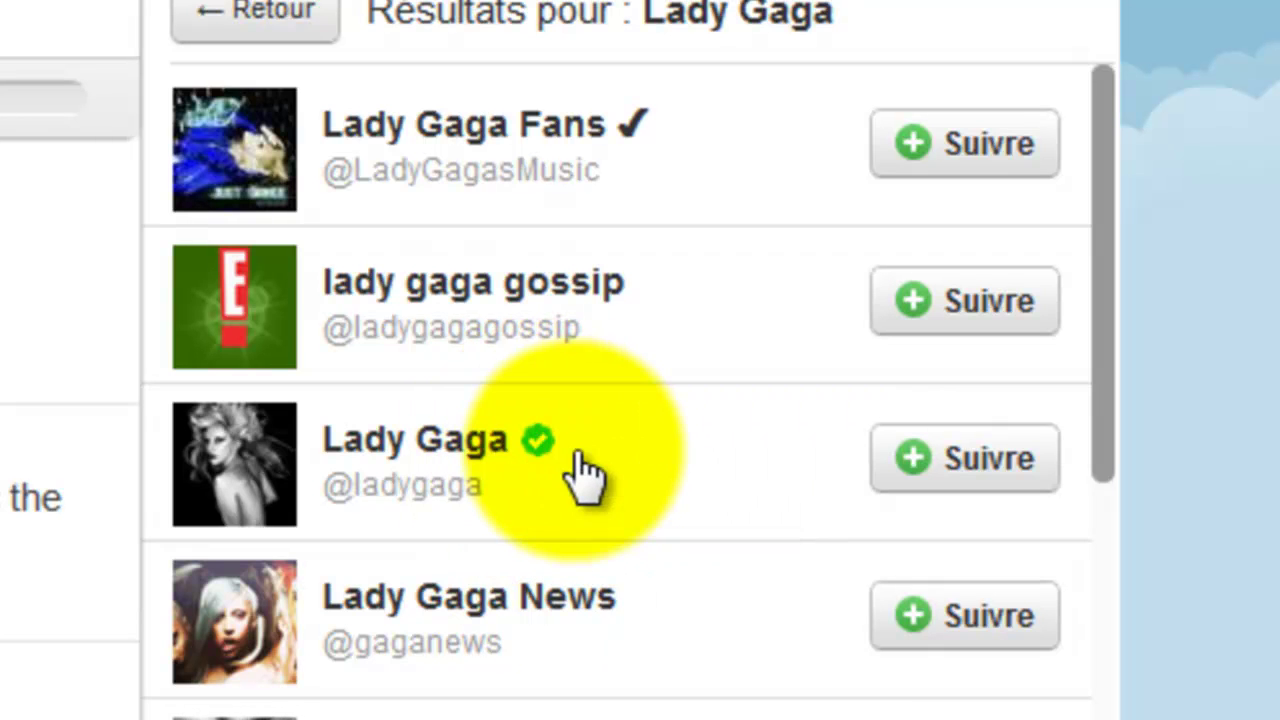
click(569, 455)
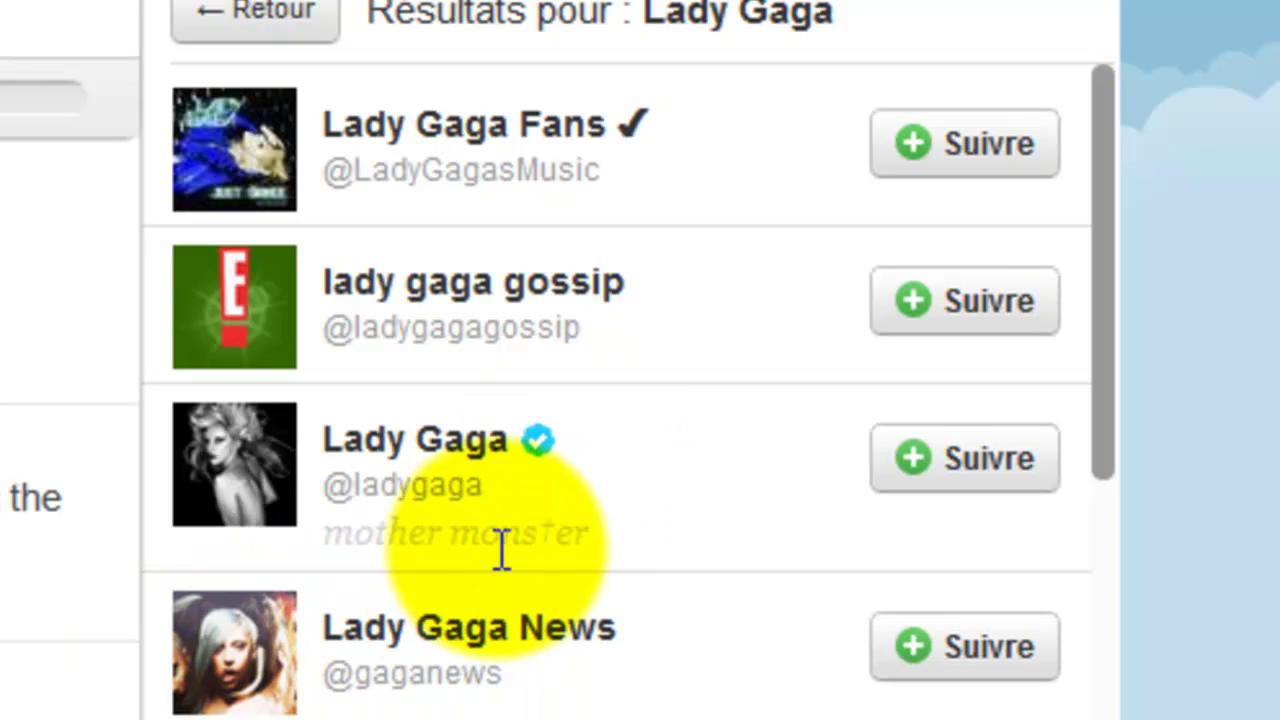
click(943, 490)
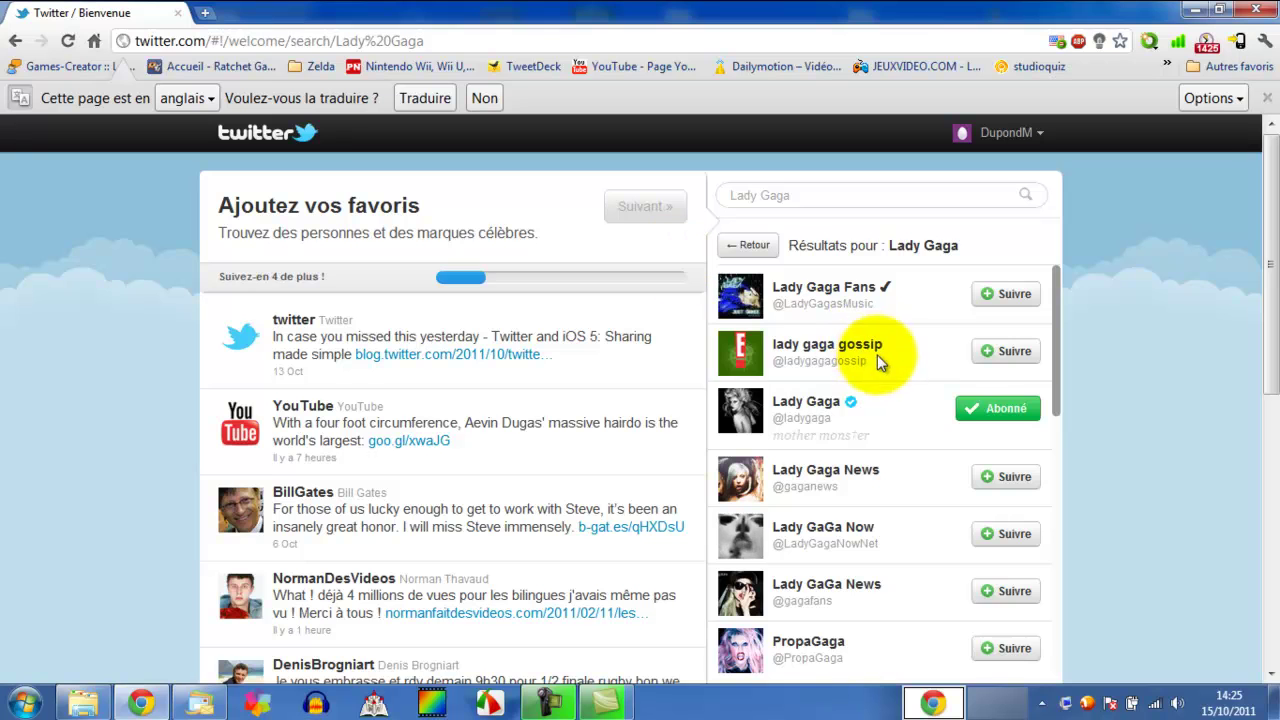
scroll(864, 360, down, 1)
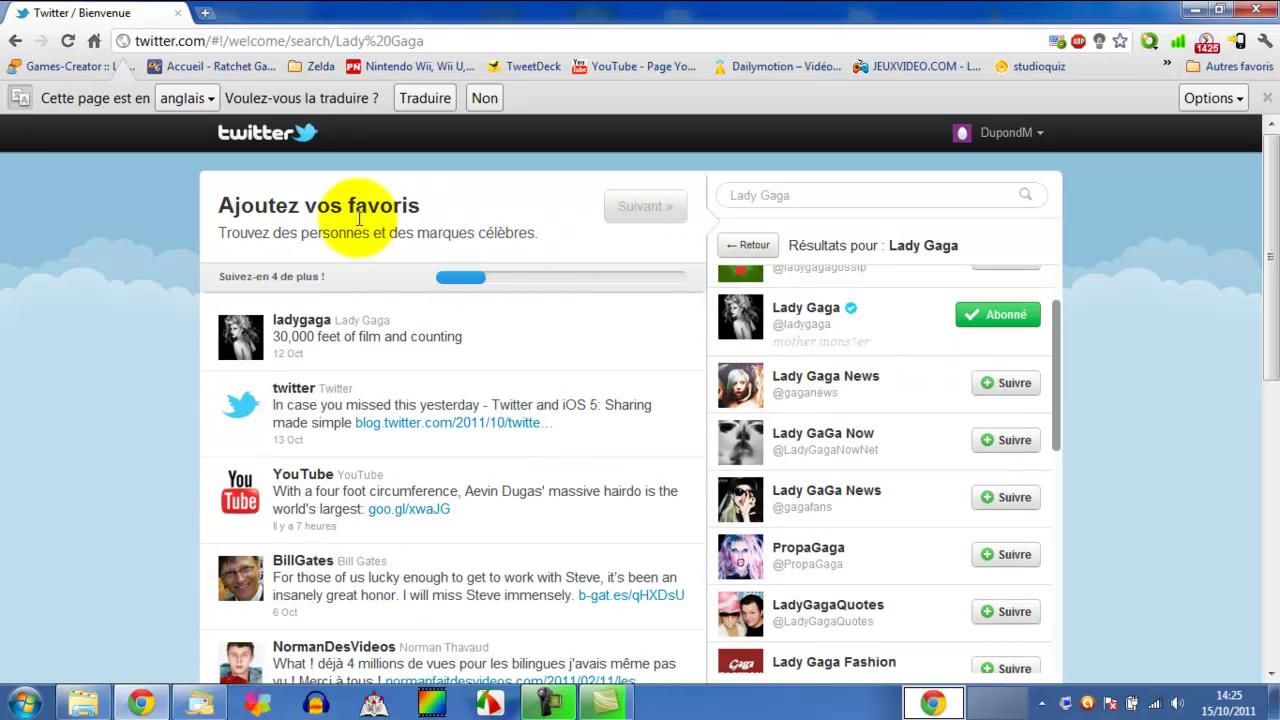
scroll(786, 423, down, 2)
scroll(658, 423, down, 1)
scroll(658, 423, down, 1)
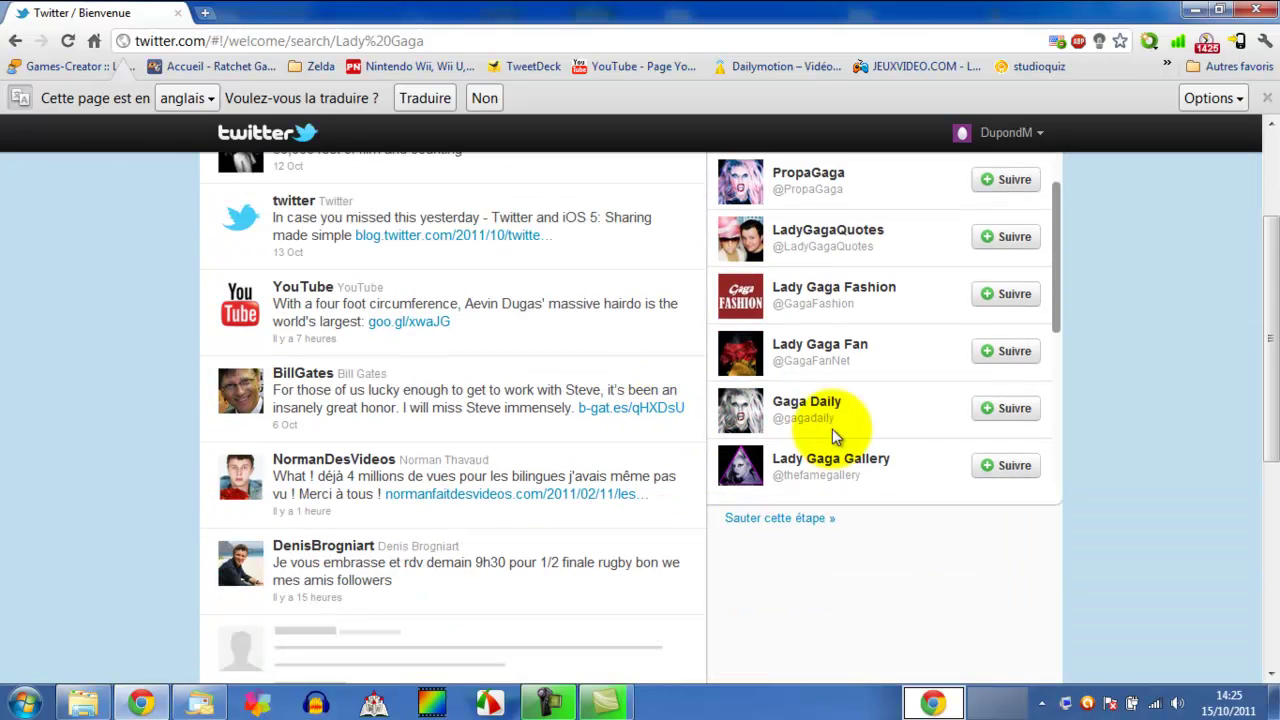
click(770, 519)
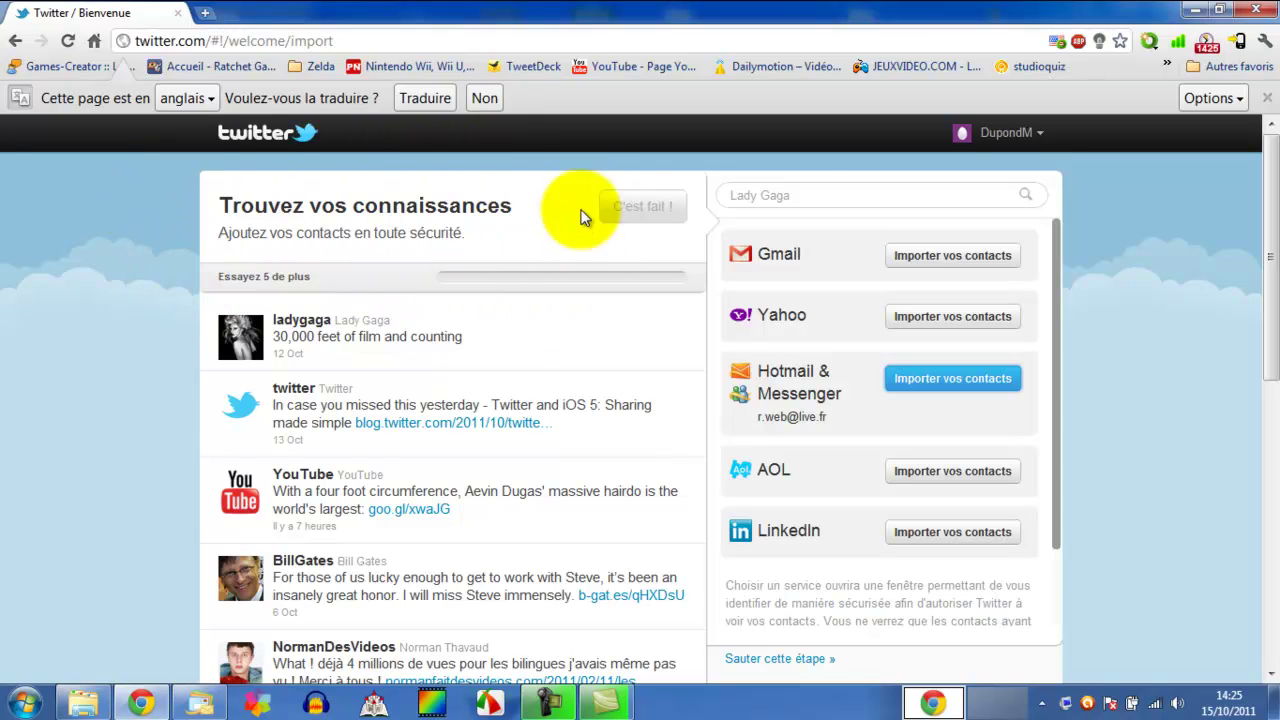
scroll(837, 449, down, 2)
scroll(849, 449, up, 2)
scroll(827, 465, down, 2)
scroll(827, 465, down, 2)
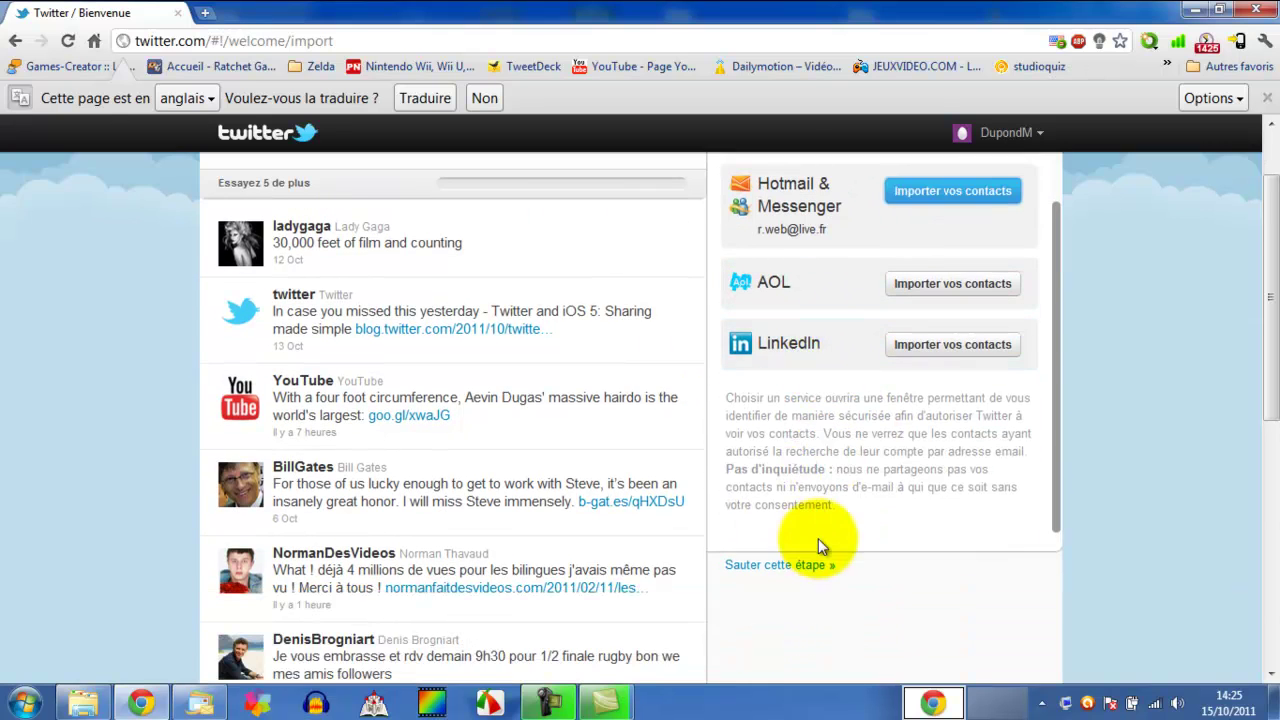
scroll(818, 538, up, 3)
scroll(843, 478, down, 2)
scroll(843, 471, up, 2)
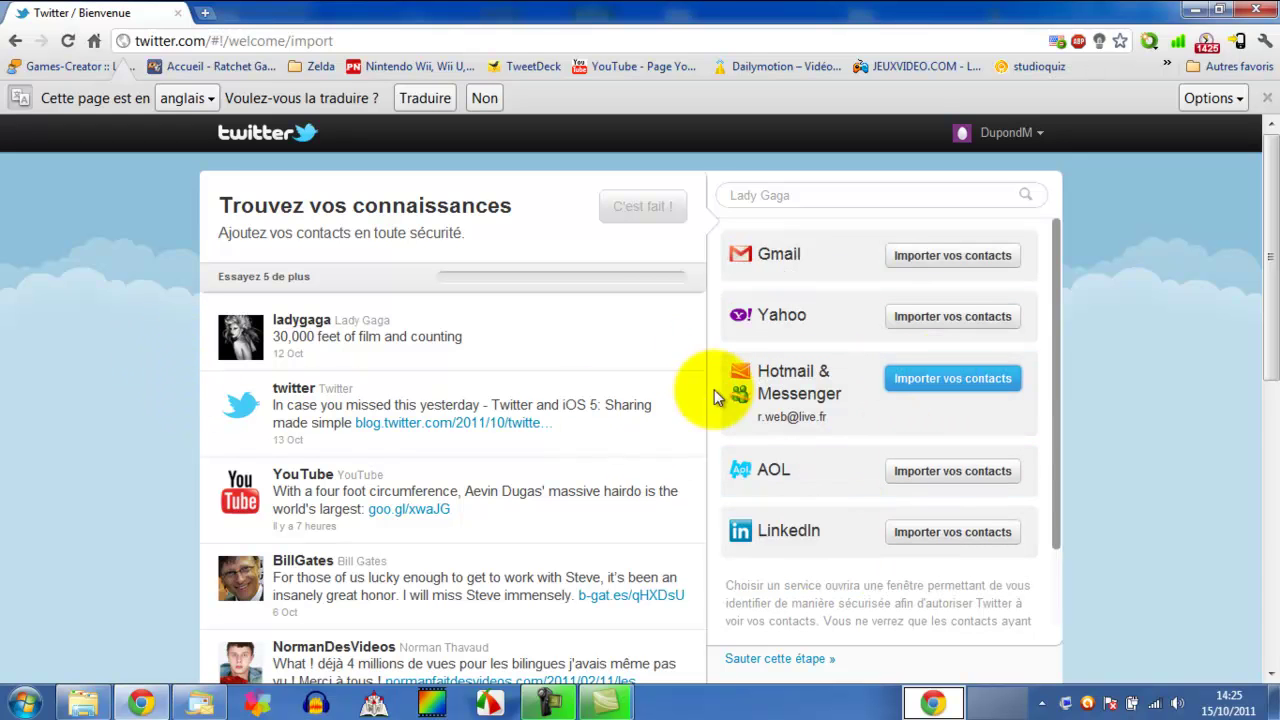
drag(828, 418, 755, 417)
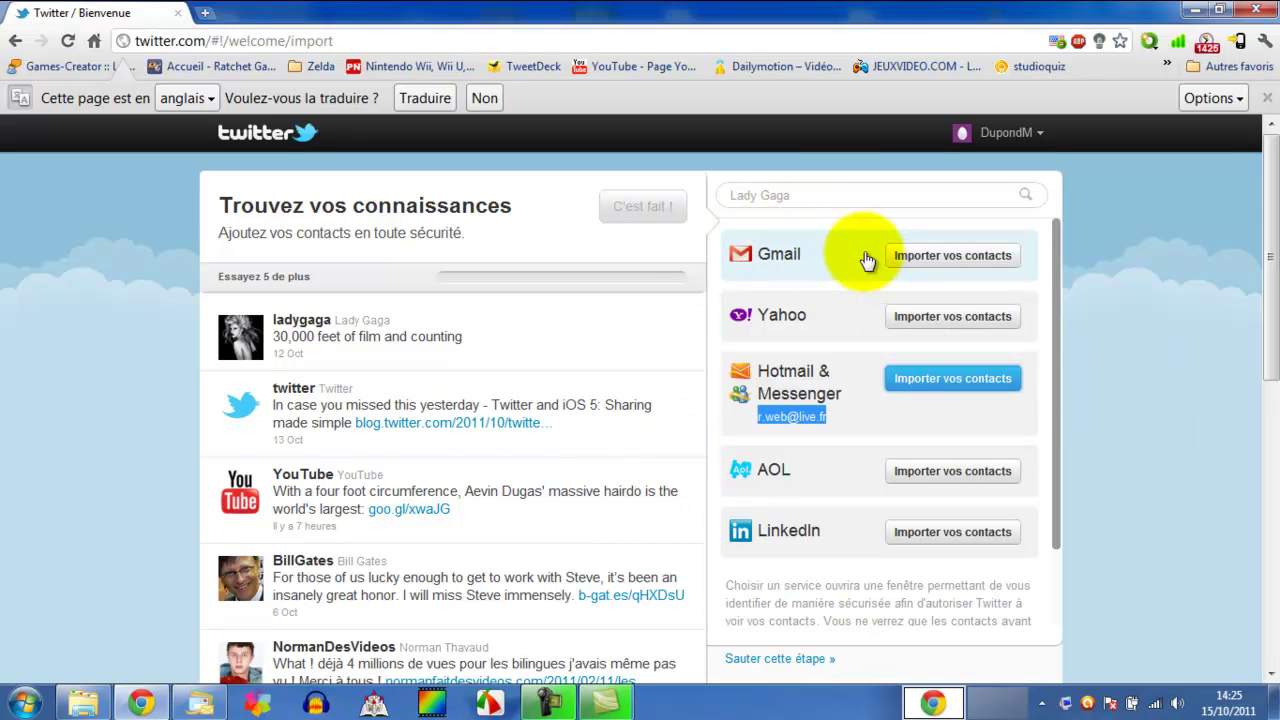
click(914, 390)
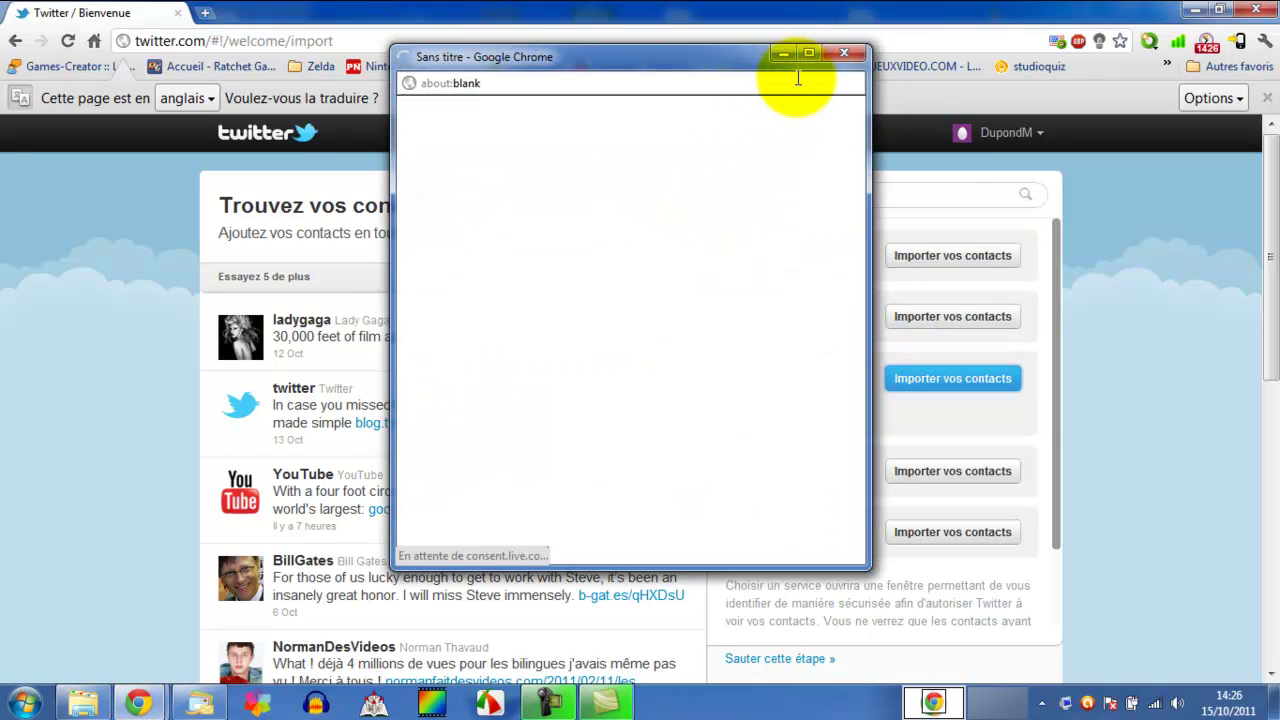
click(843, 52)
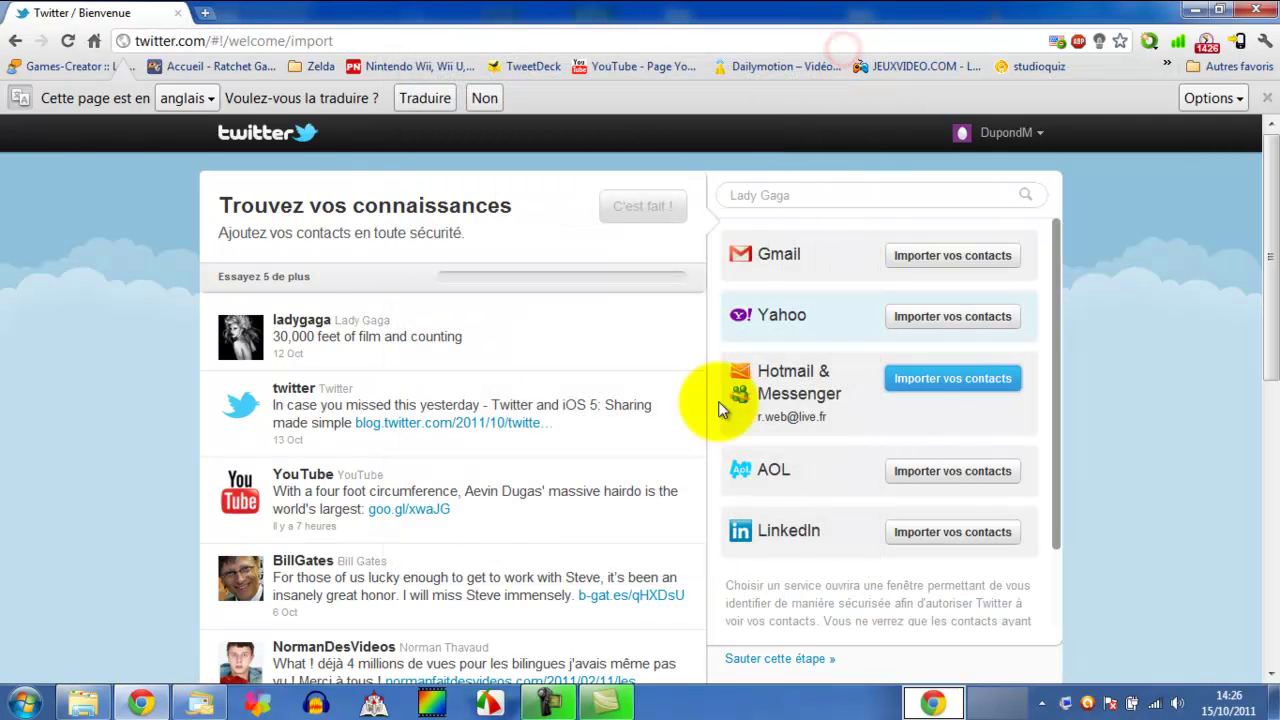
- Skip the contacts import step and close the YouTube tab to reach the Twitter timeline
click(790, 659)
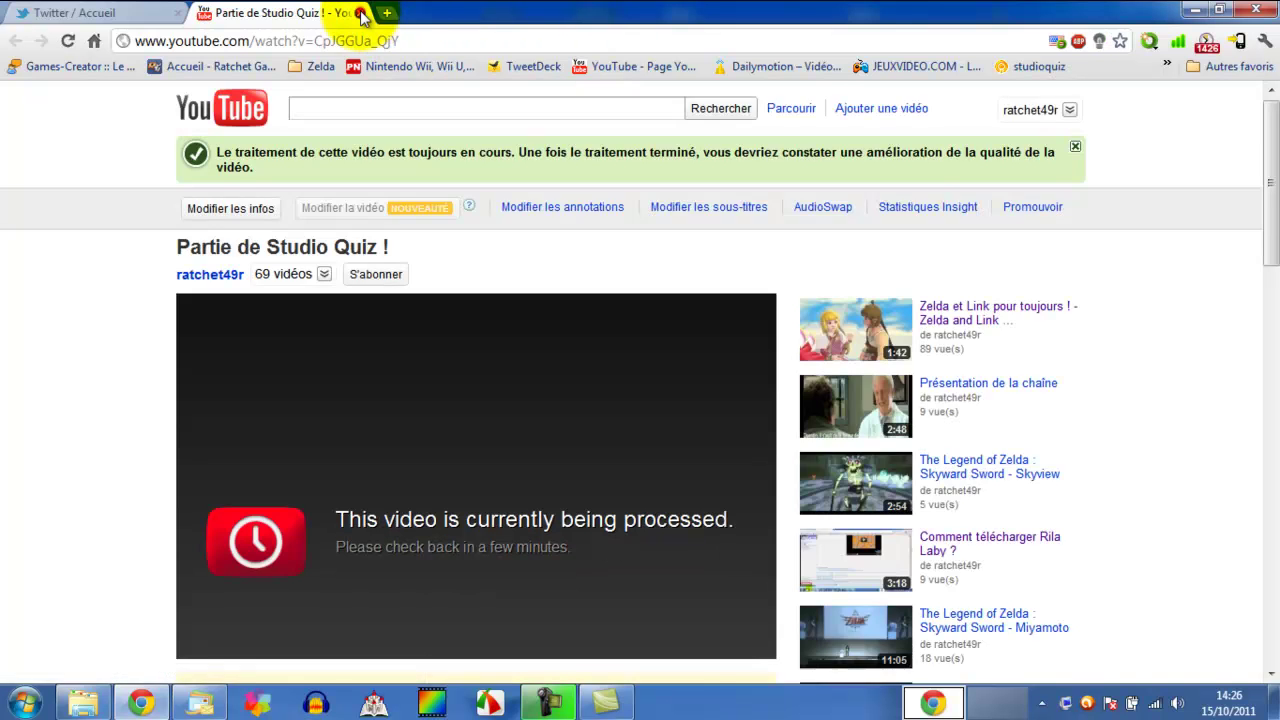
click(359, 12)
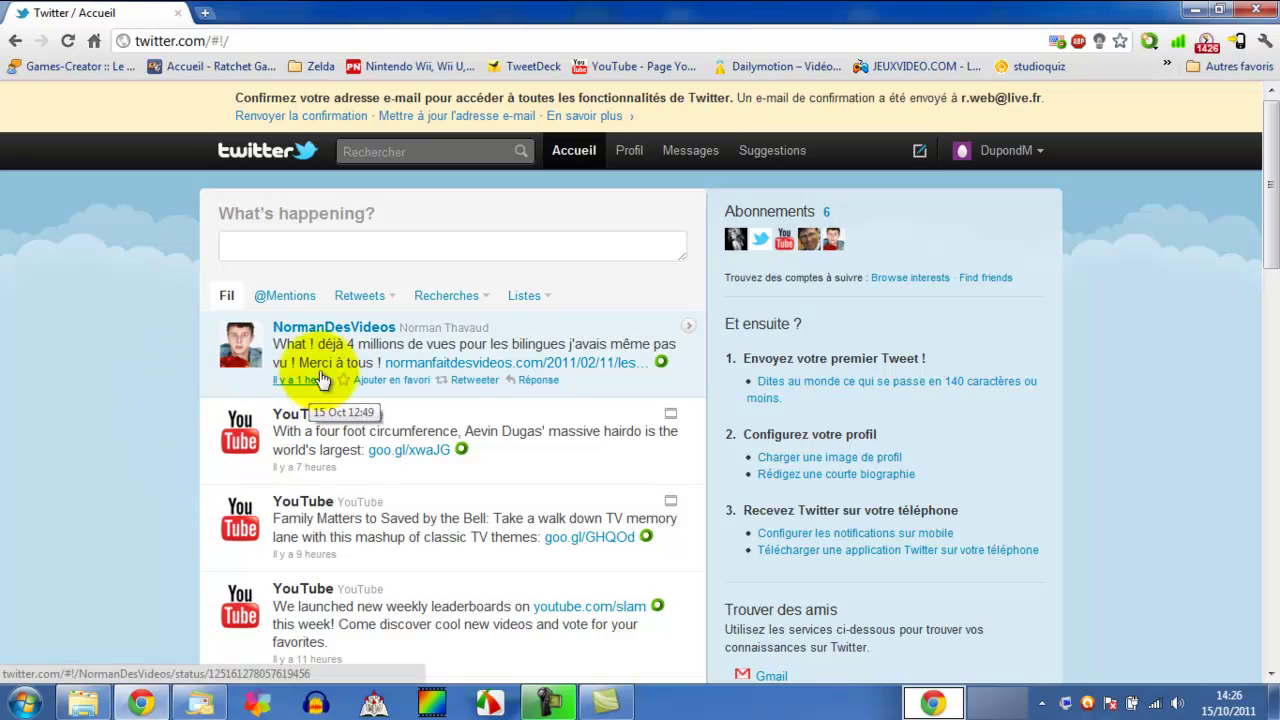
- Load the French site by prefixing the twitter.com address with 'fr.'
click(133, 41)
text(fr.)
key(Return)
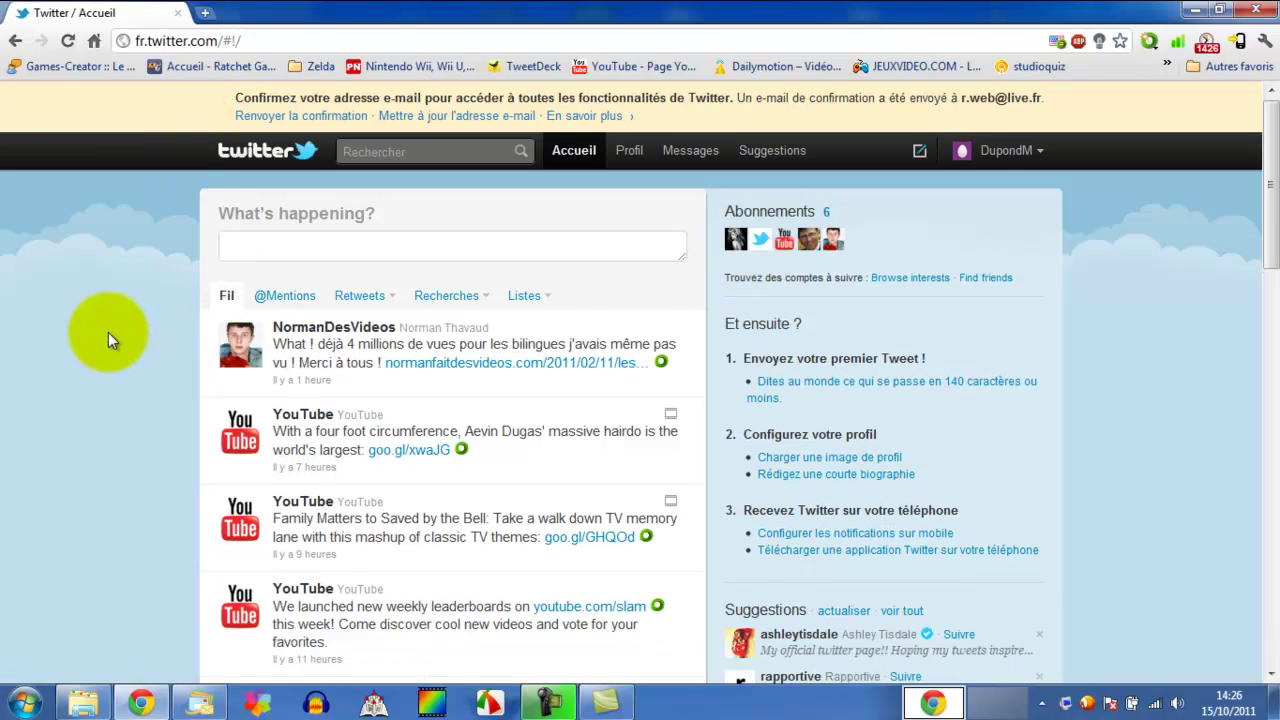
scroll(110, 308, down, 2)
scroll(132, 305, up, 2)
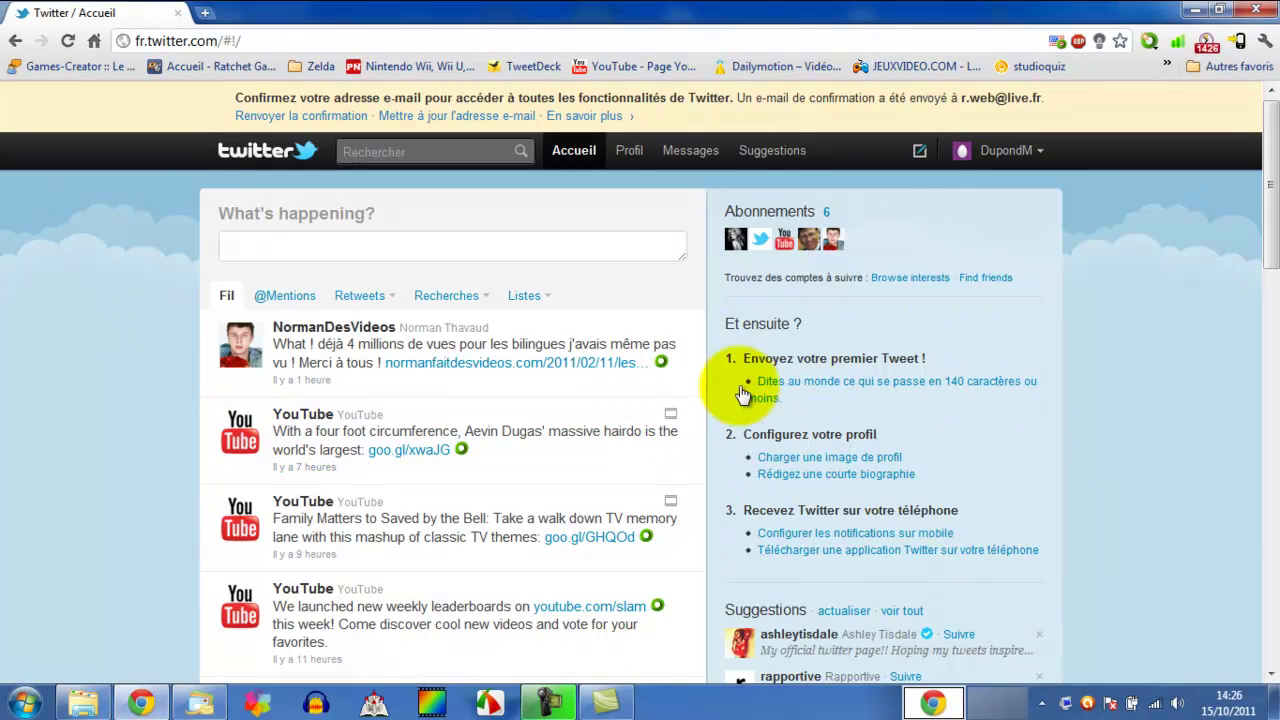
- Tweet 'Salut, ceci est un compte pour ma vidéo présentation de Twitter !'
click(343, 240)
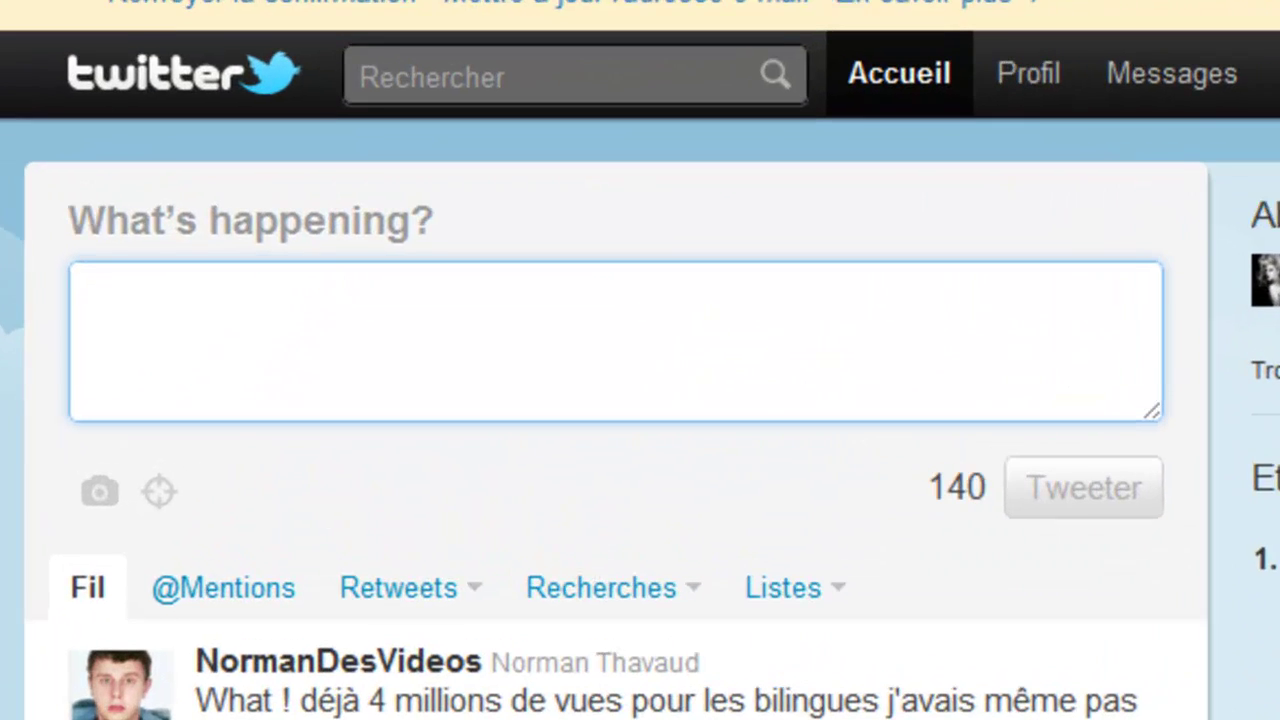
text(Salut)
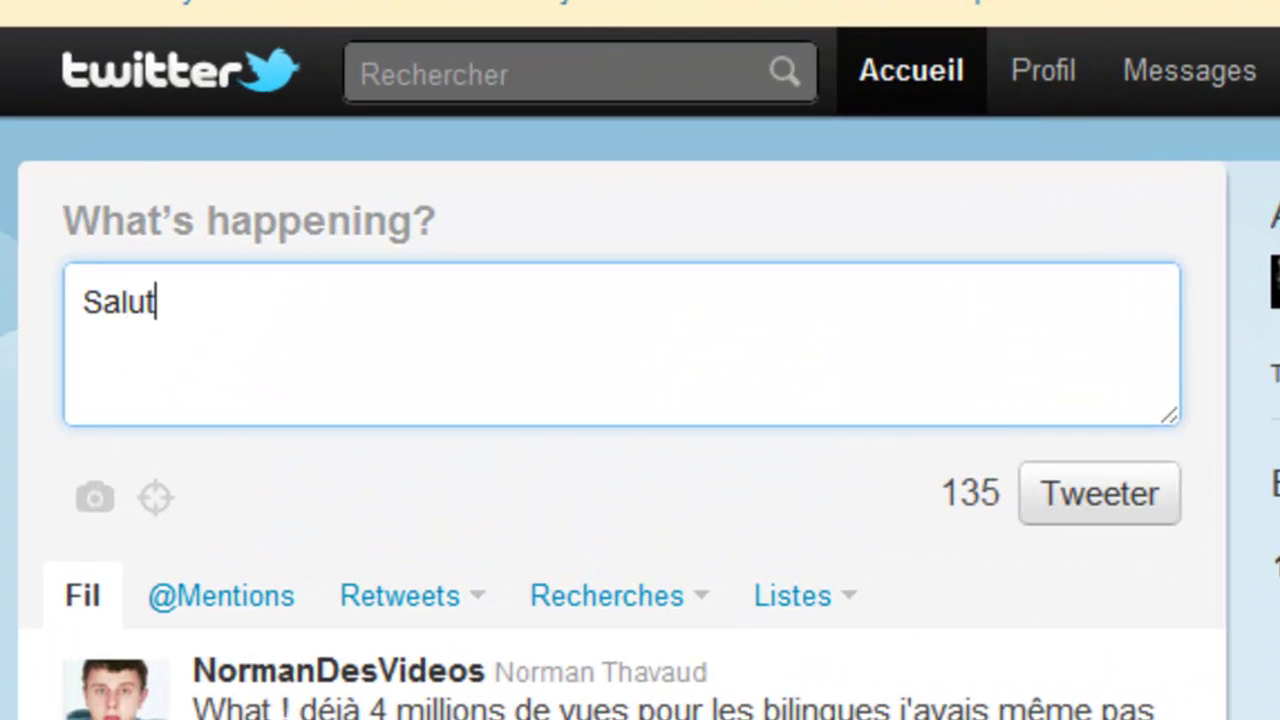
text(, cec)
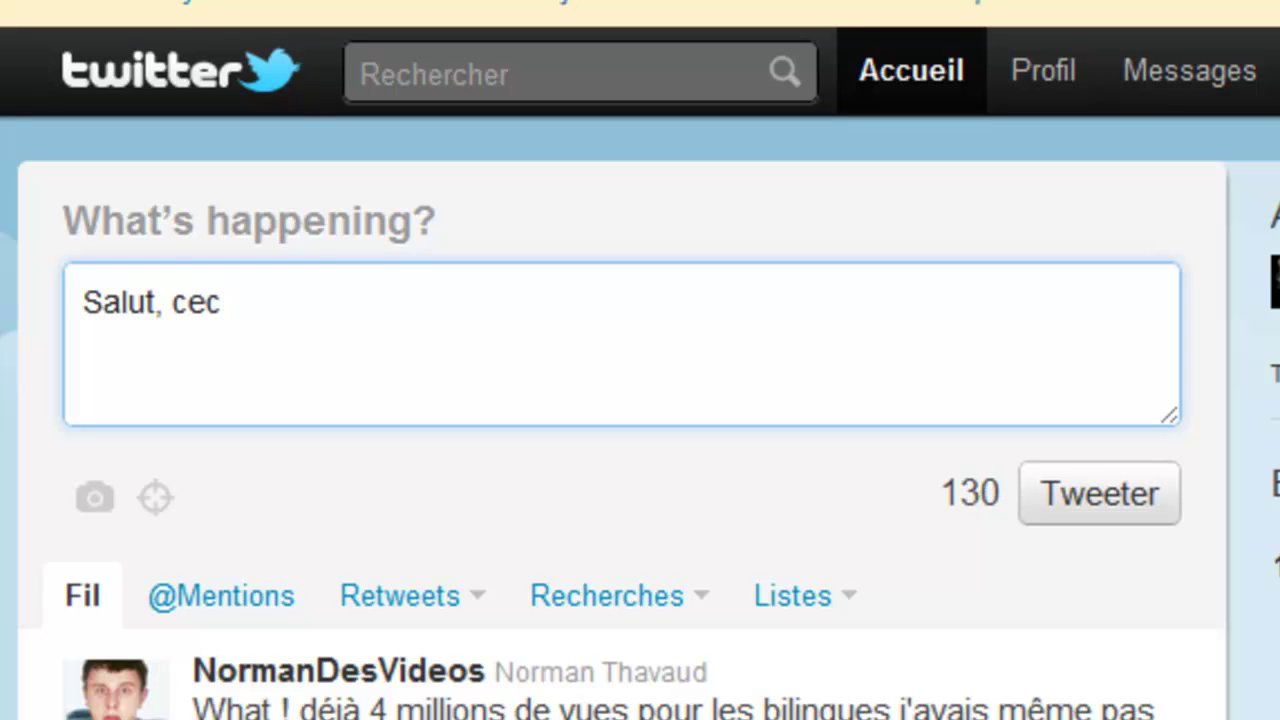
text(i est un c)
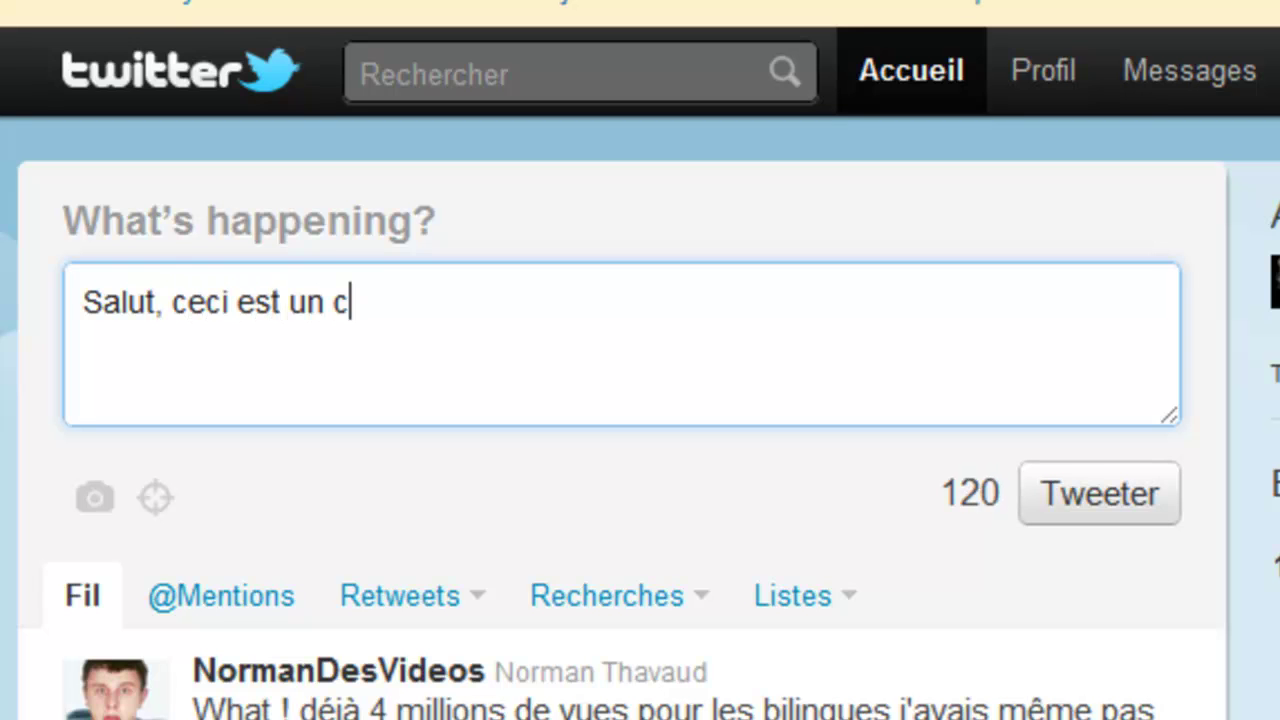
text(ompte)
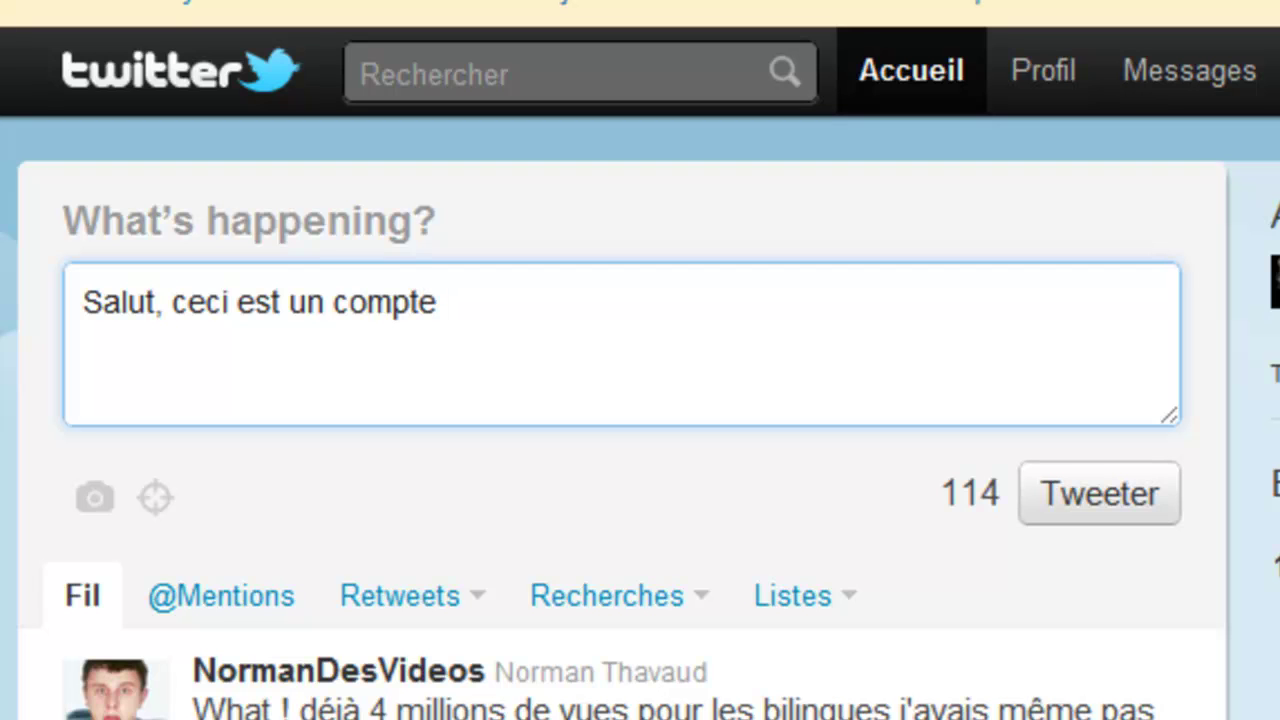
text( pour ma )
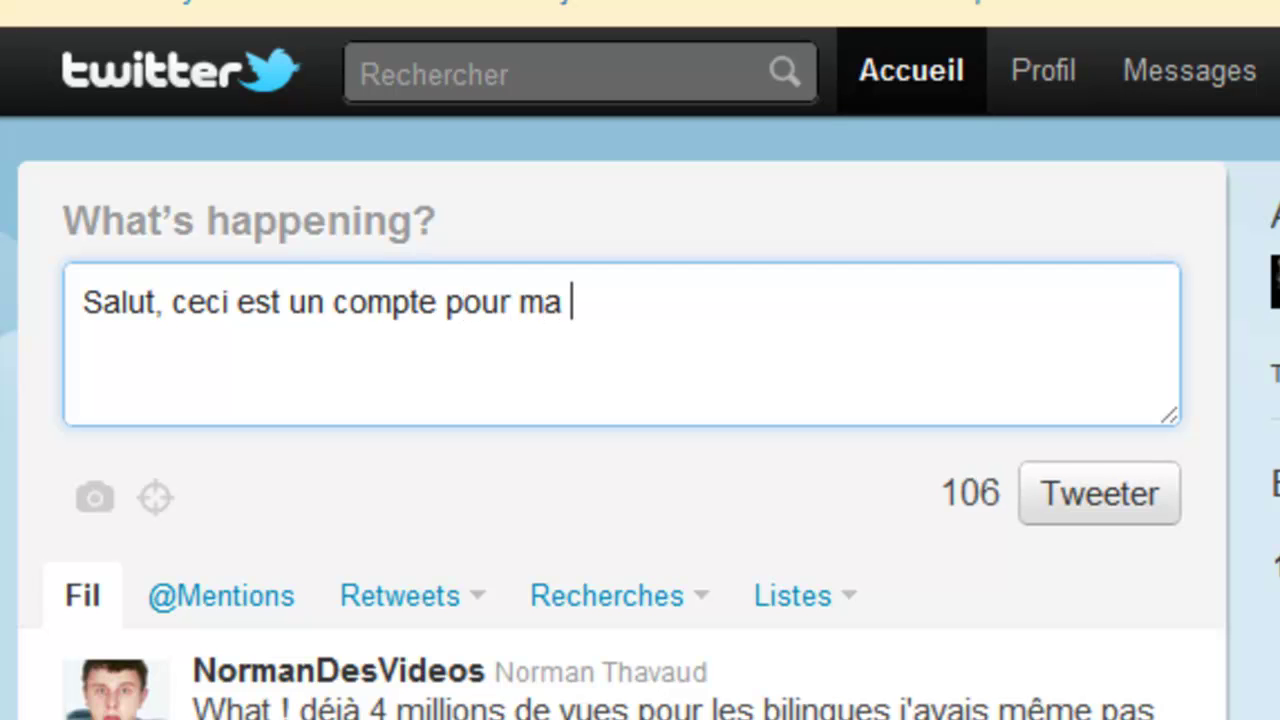
text(vidéo présentation de Twi)
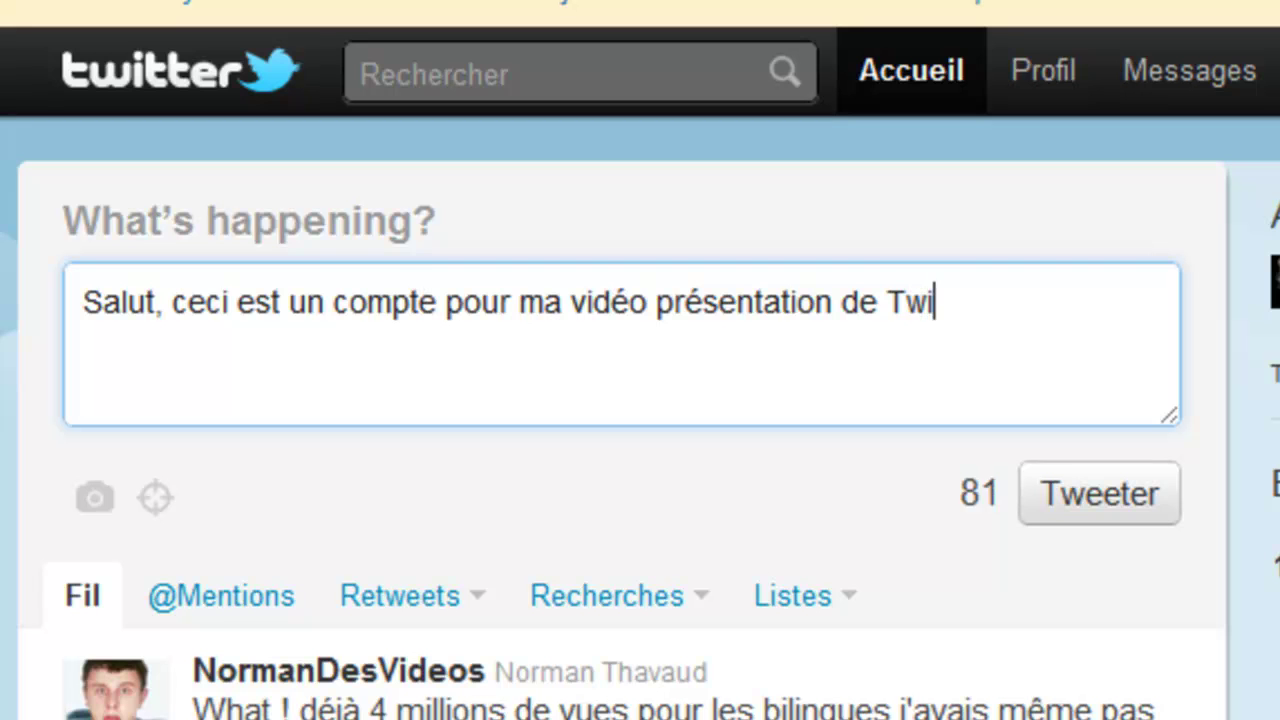
text(tter !)
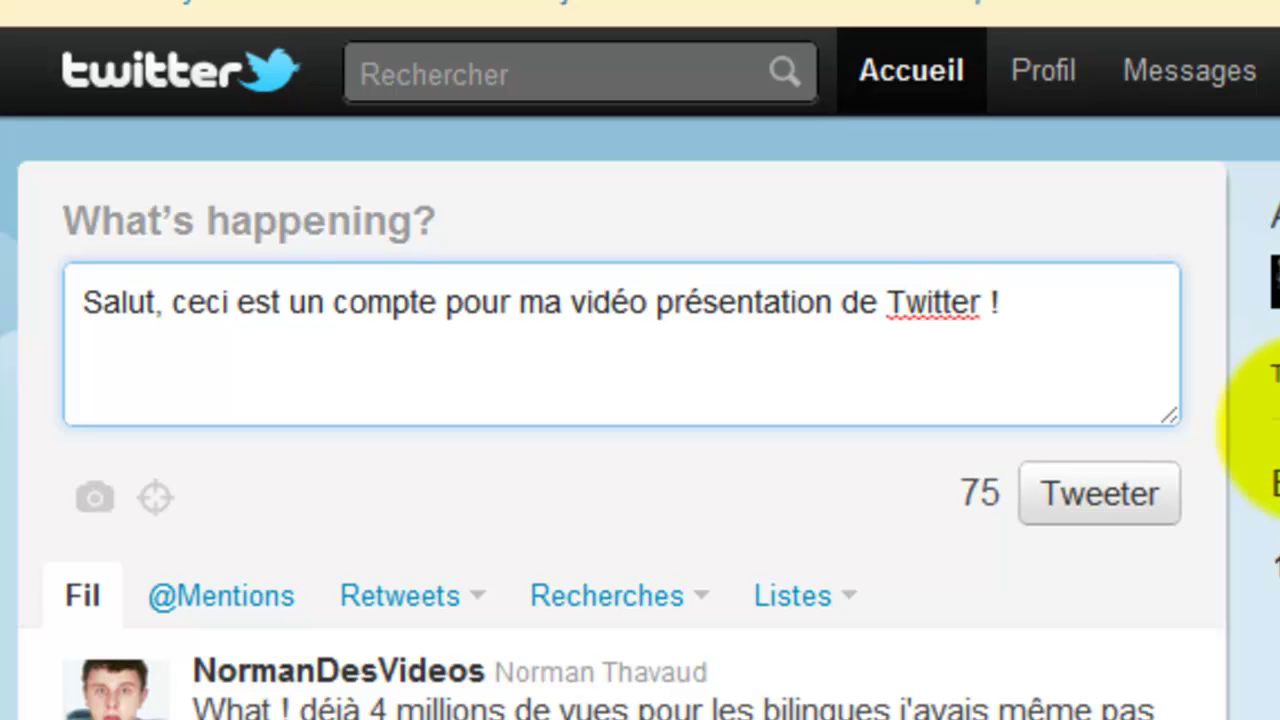
click(1100, 494)
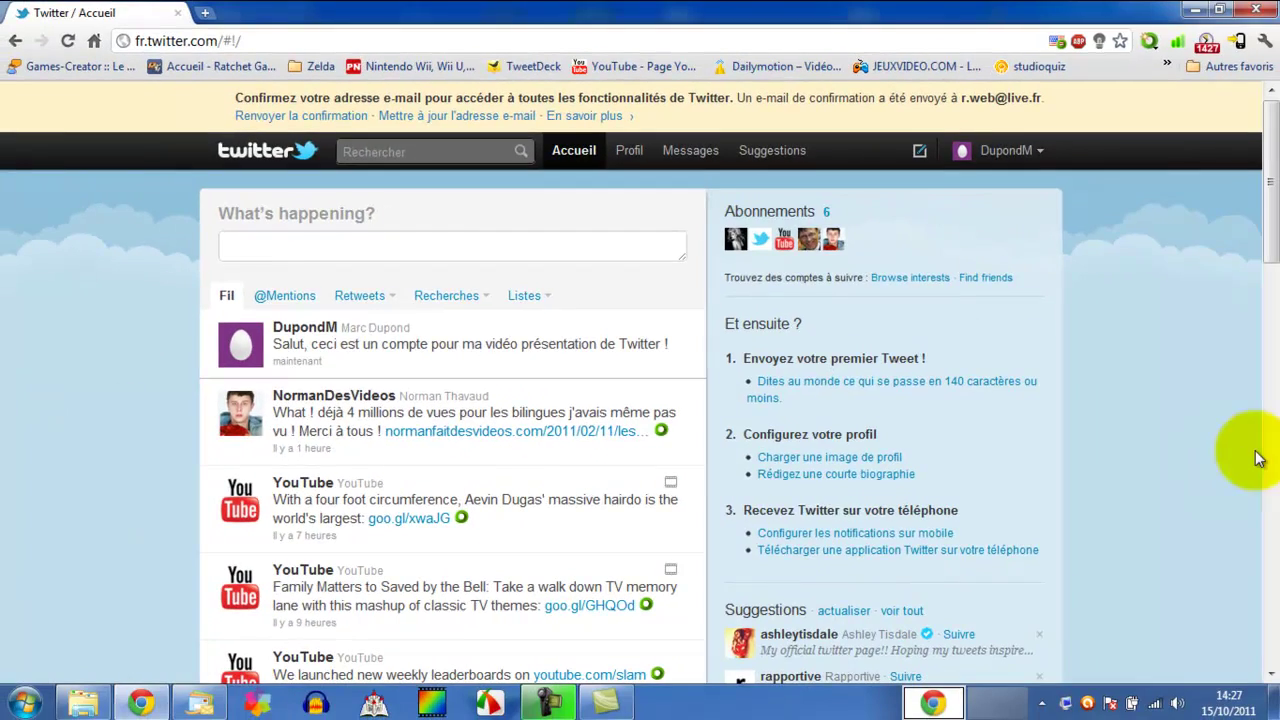
scroll(1115, 420, down, 1)
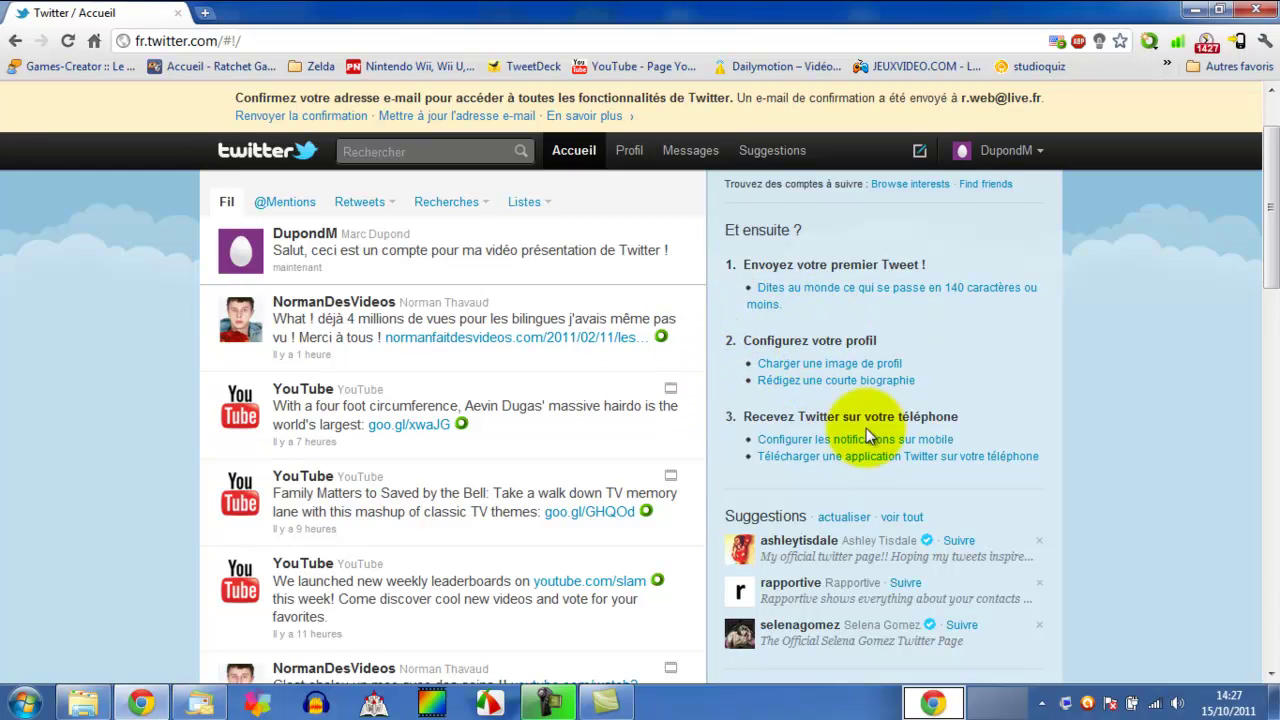
- Open the profile settings and set the location to Paris
click(805, 365)
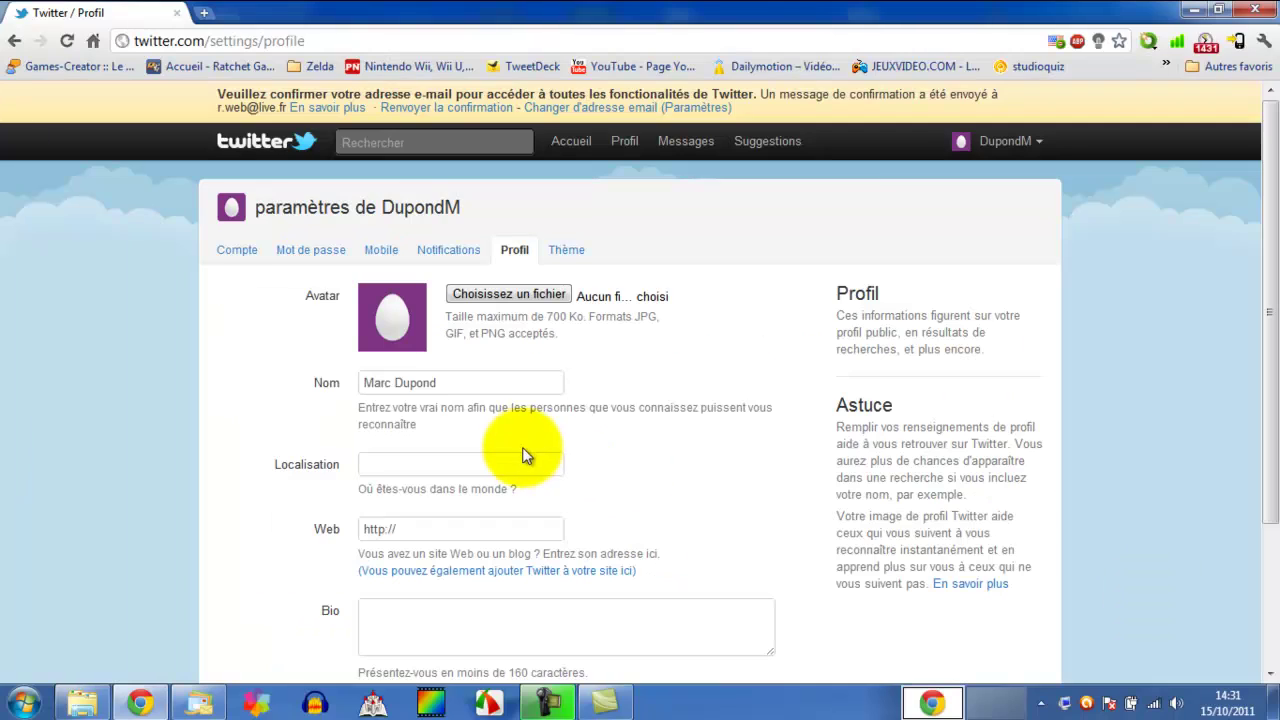
drag(440, 383, 340, 385)
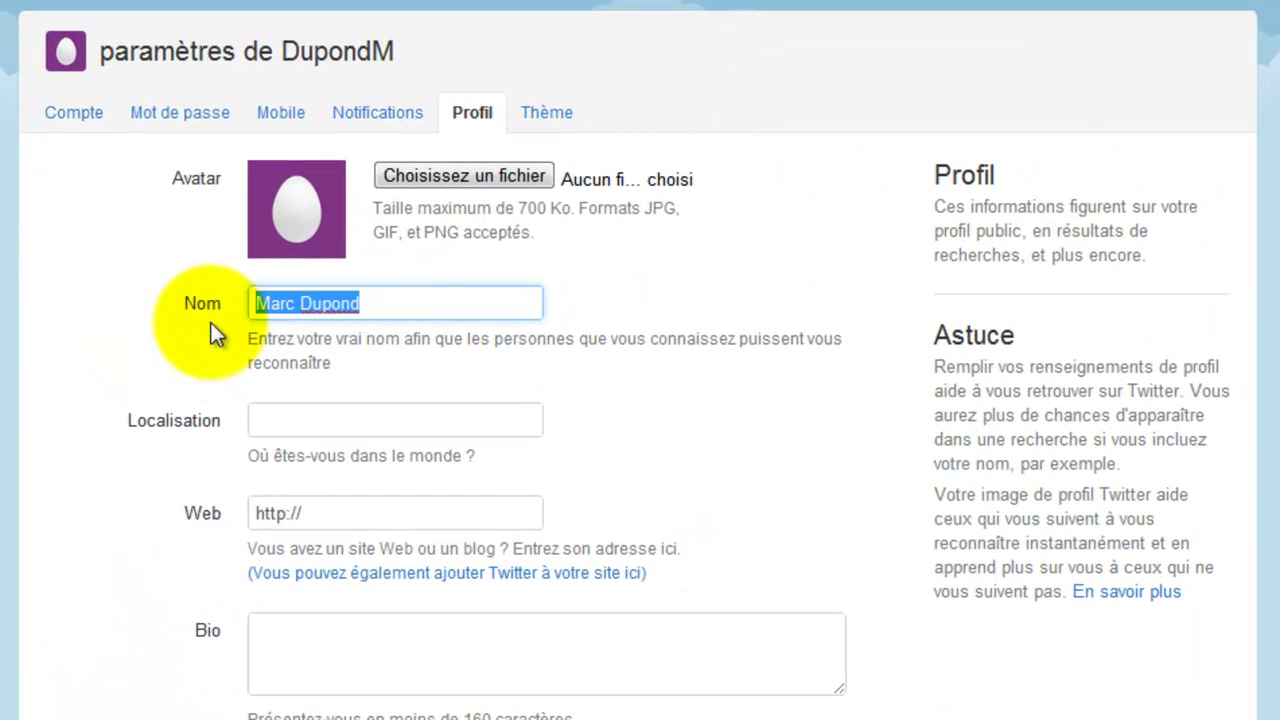
click(296, 415)
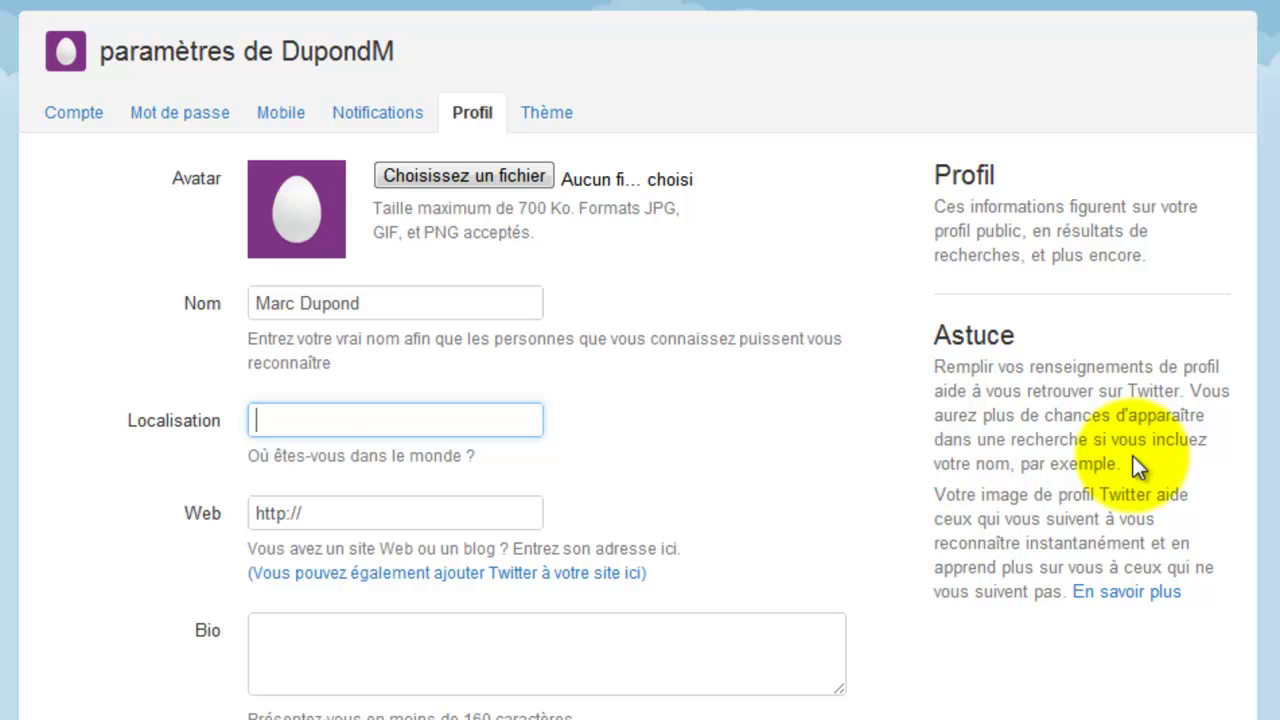
text(Paris)
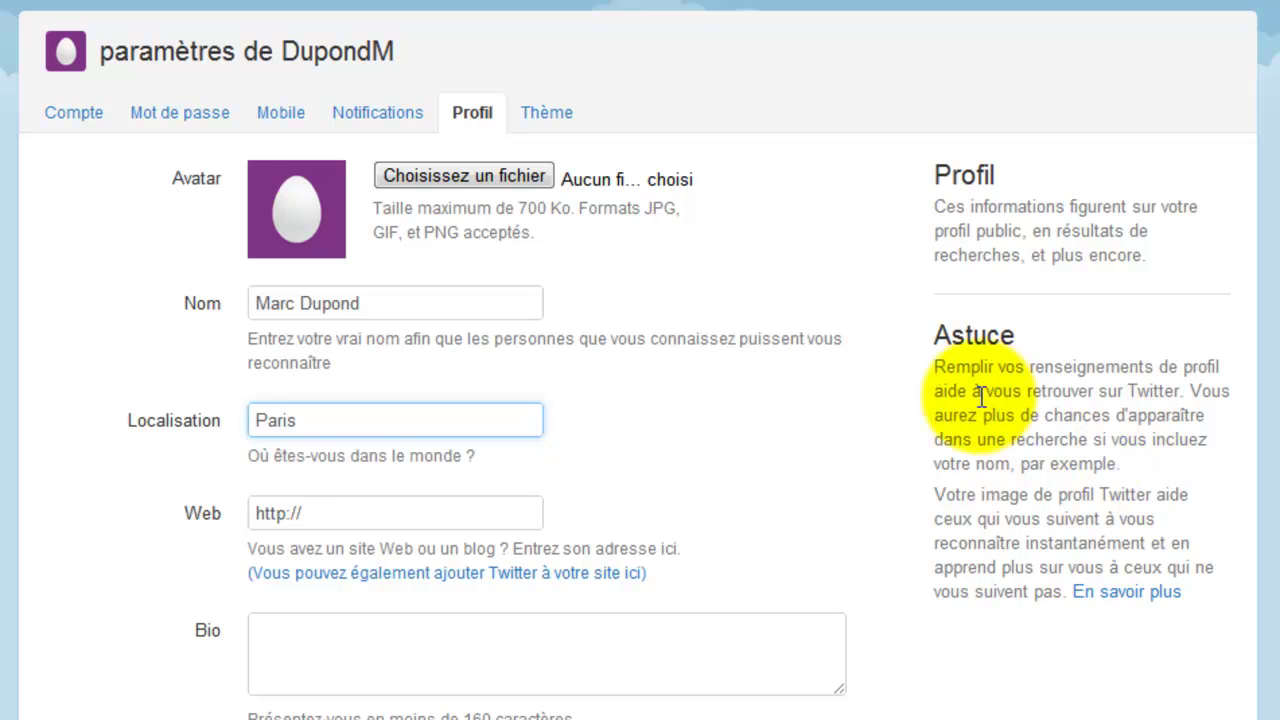
click(824, 488)
click(477, 512)
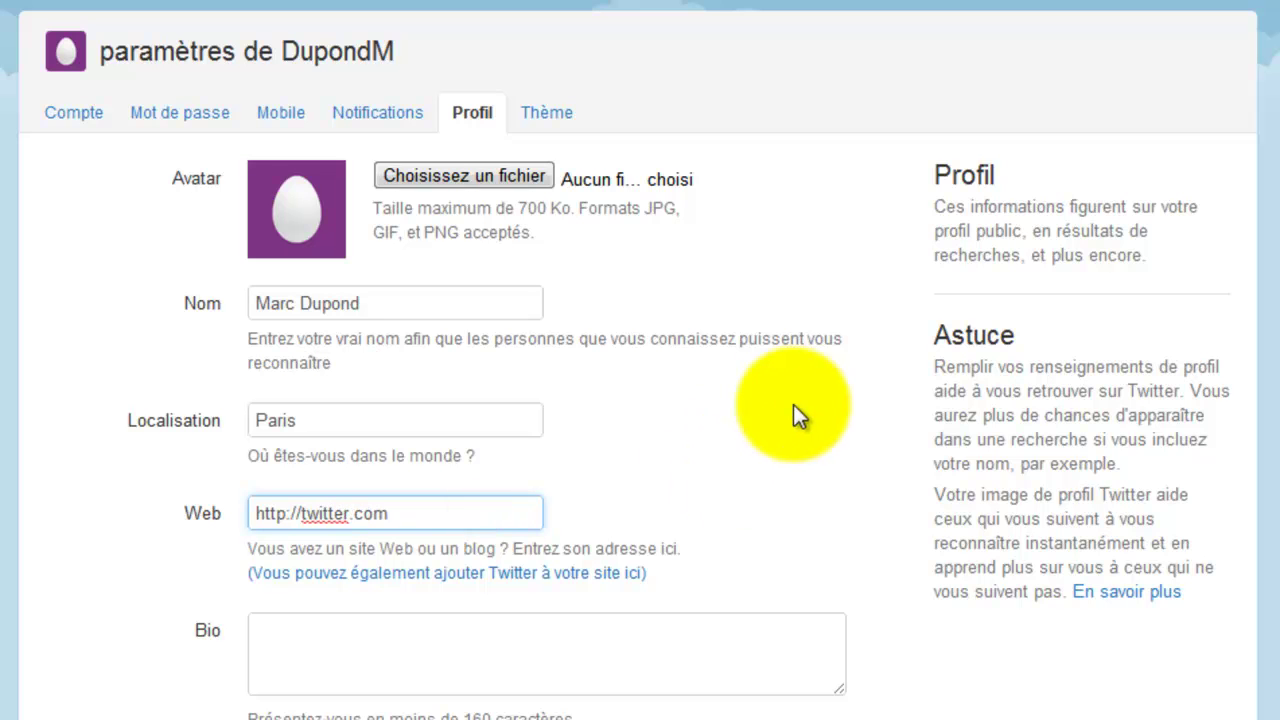
scroll(700, 440, down, 2)
click(366, 535)
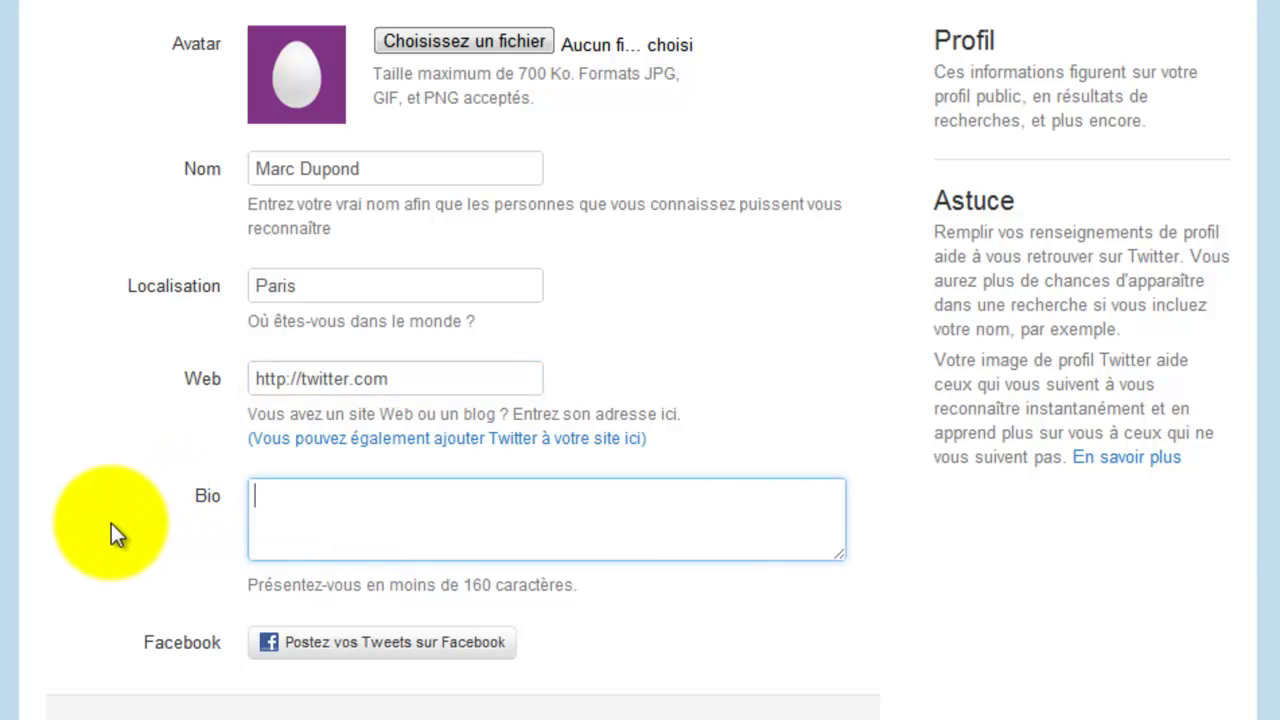
text(Je suis une fausse personne !)
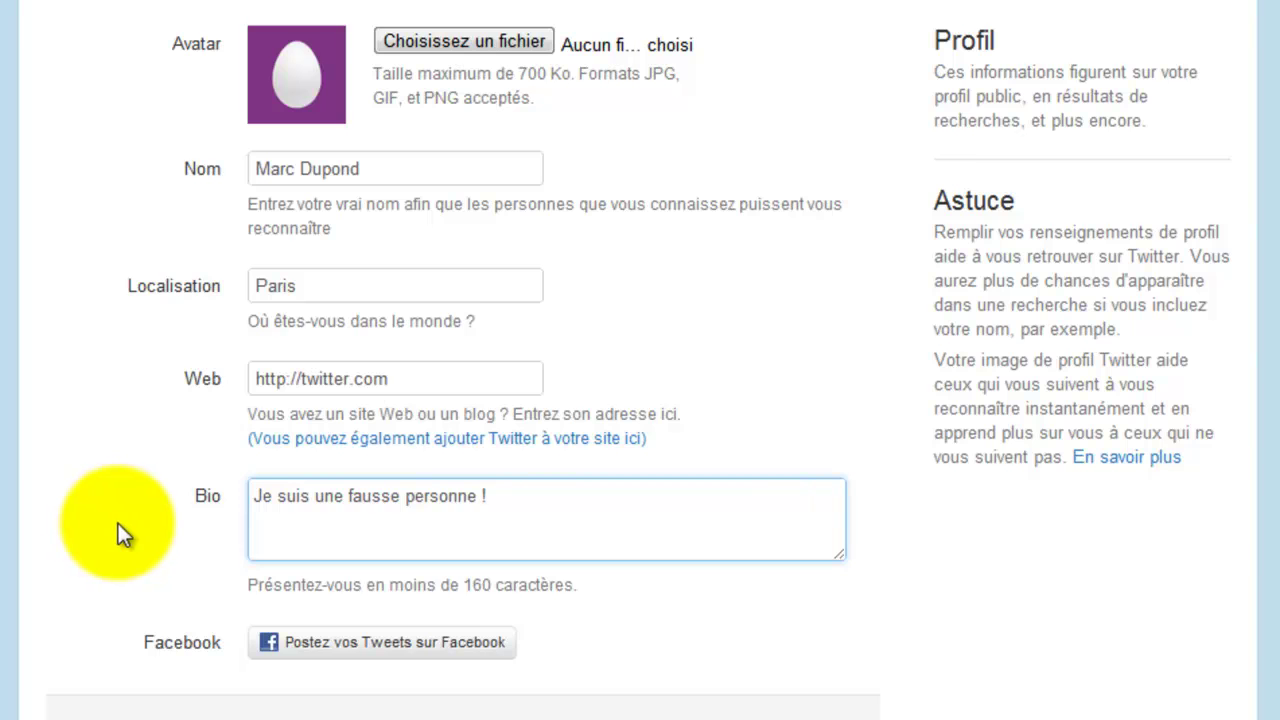
scroll(105, 512, down, 3)
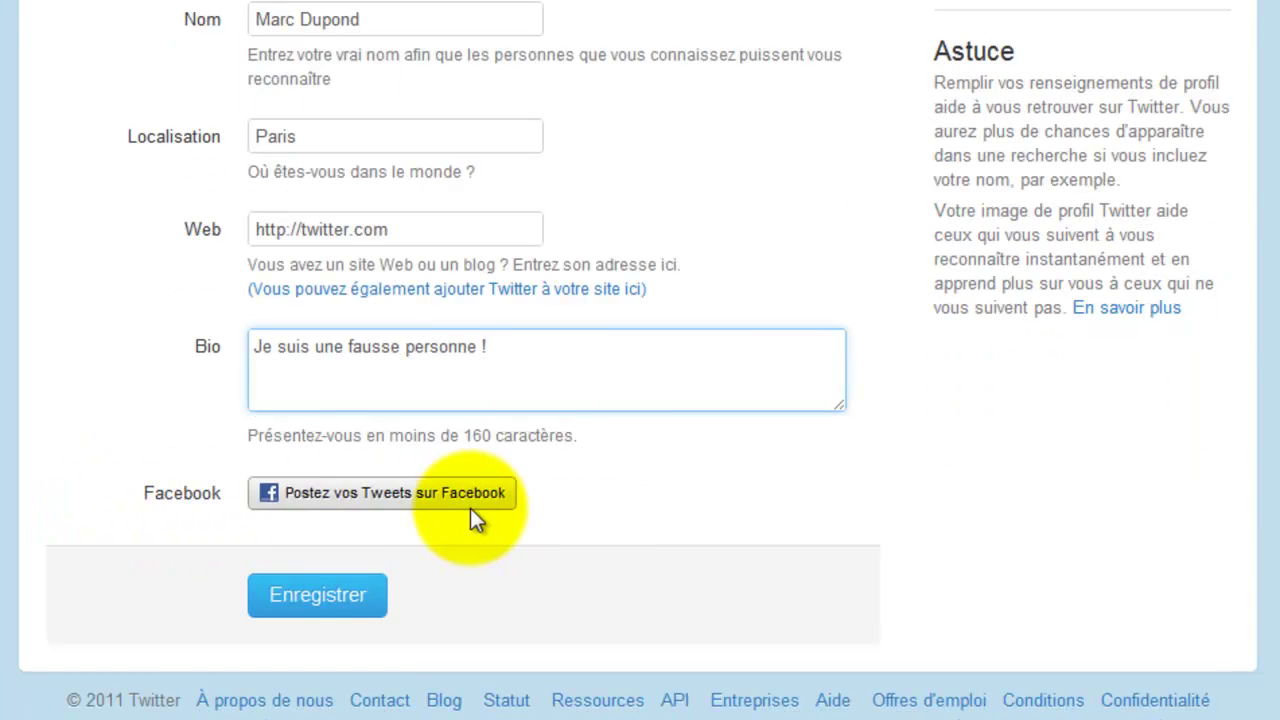
click(127, 507)
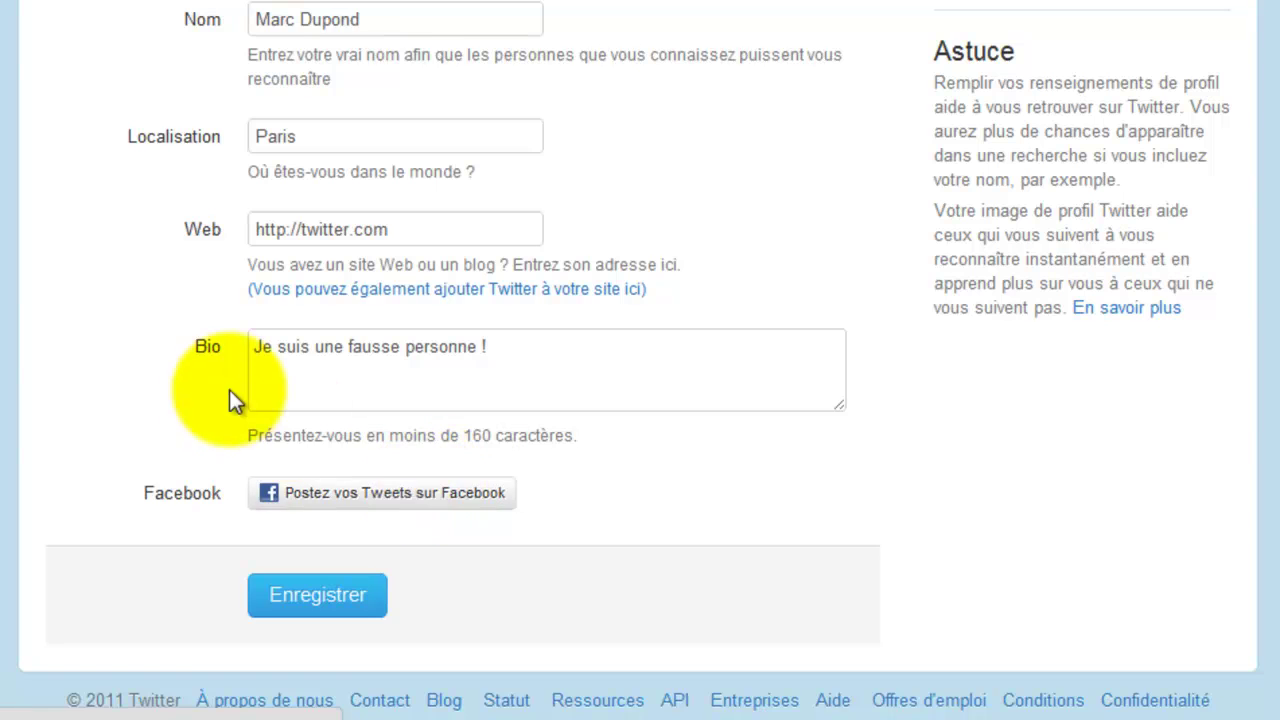
scroll(170, 500, up, 3)
scroll(159, 498, up, 3)
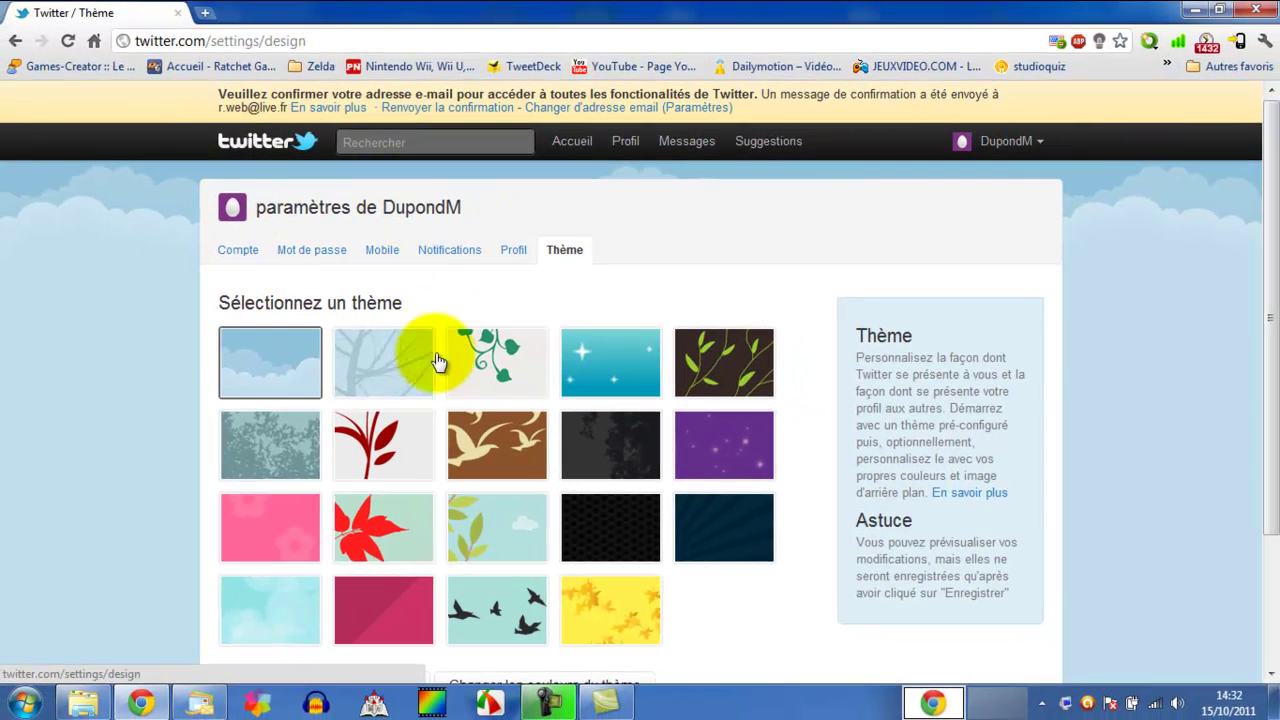
- Preview the teal and purple starry themes, keep sky-blue clouds, then view e-mail Notifications settings
click(630, 378)
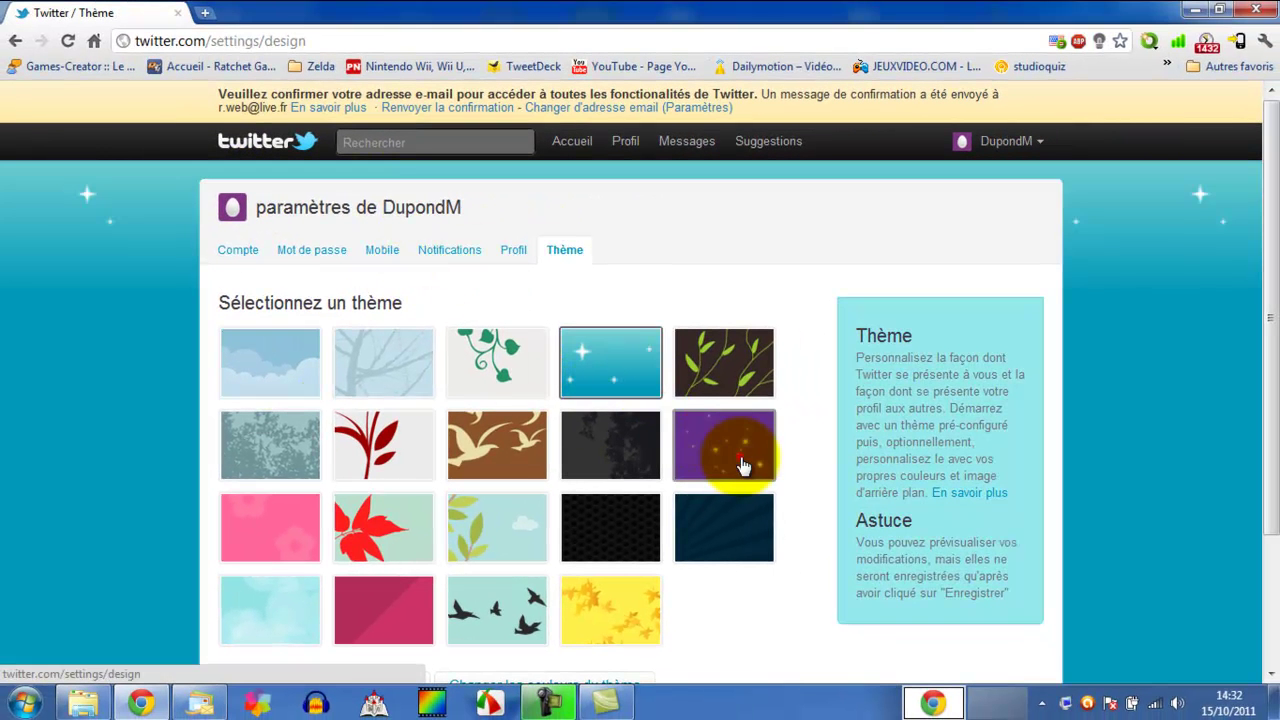
click(743, 466)
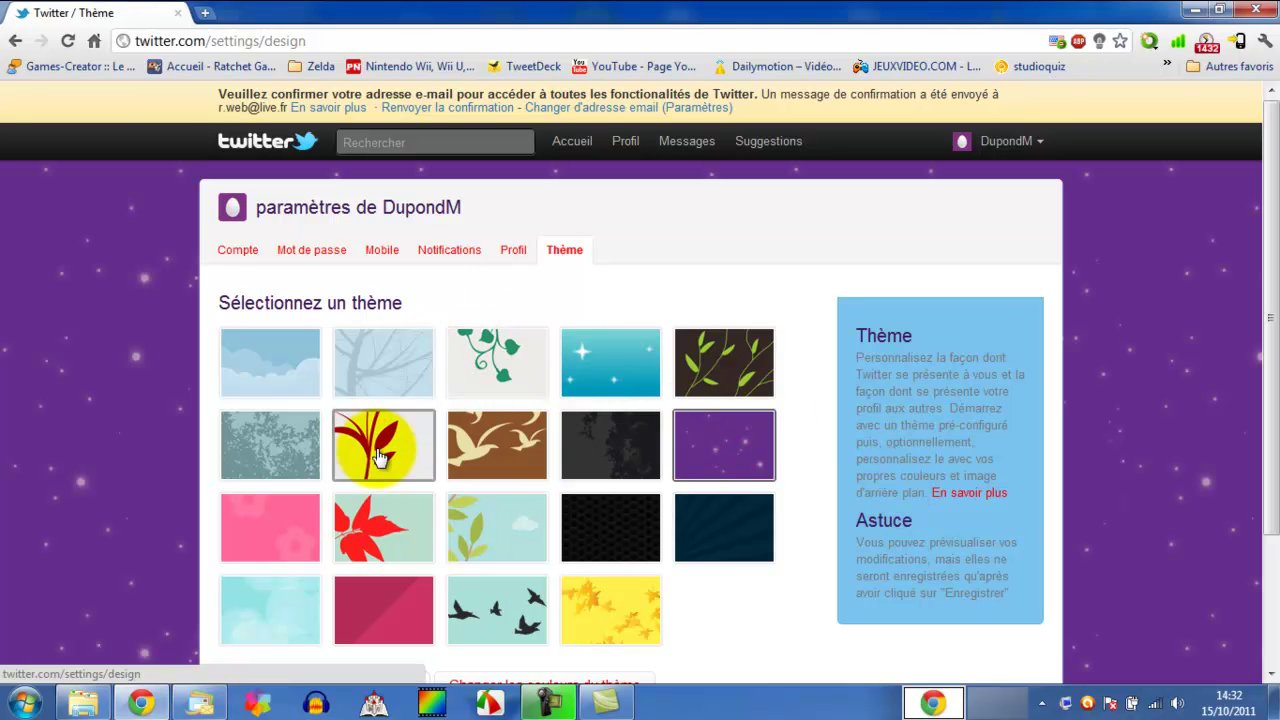
click(289, 342)
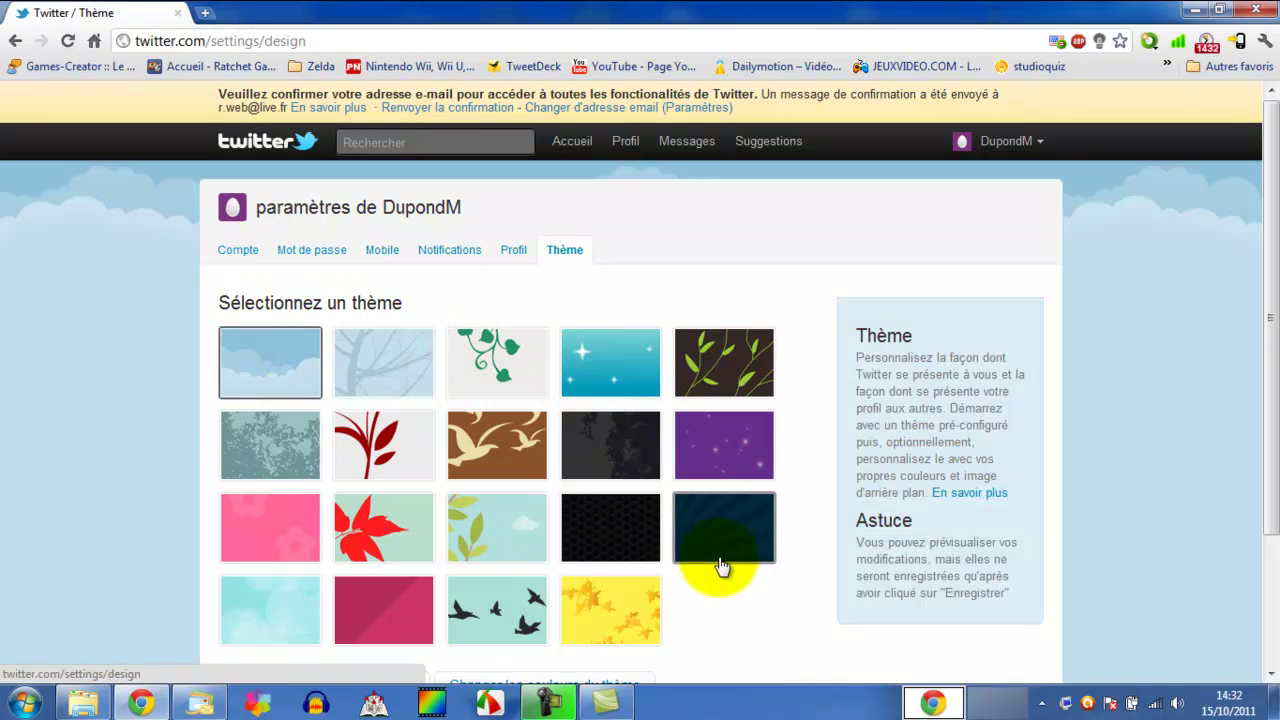
click(449, 258)
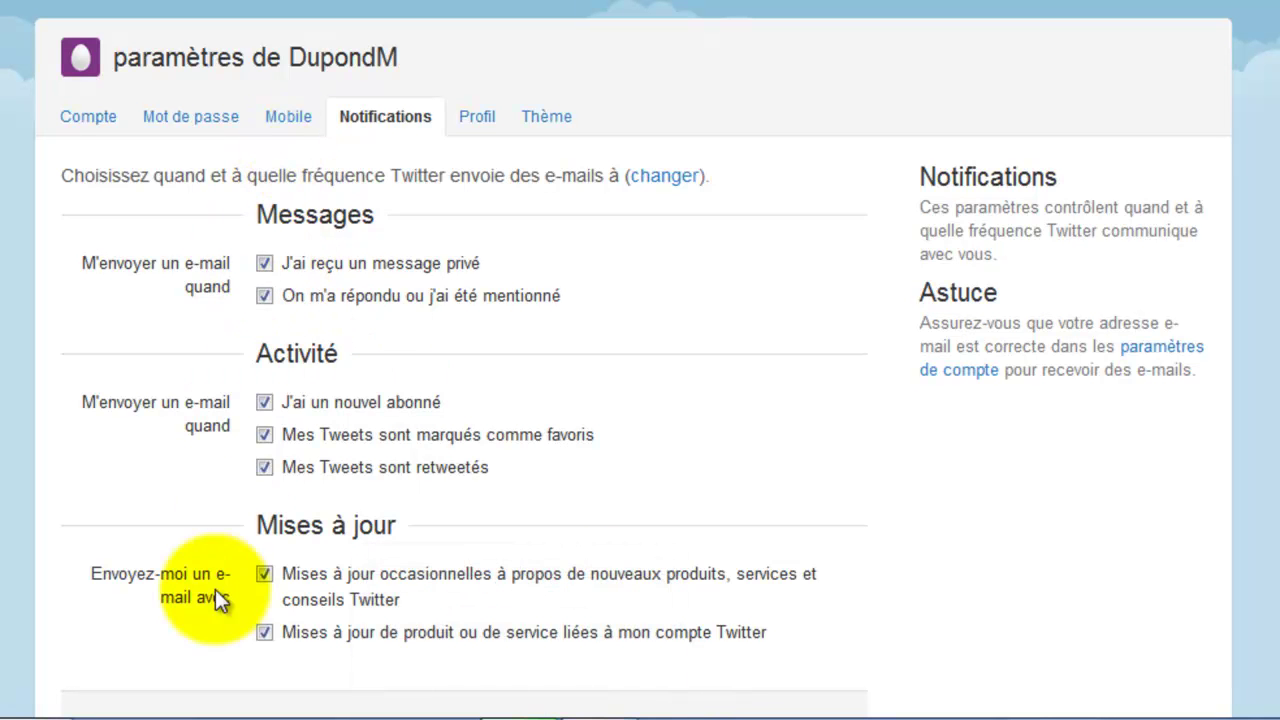
- Review the Mobile SMS settings with the country left as États-Unis, then go to Mot de passe
click(313, 113)
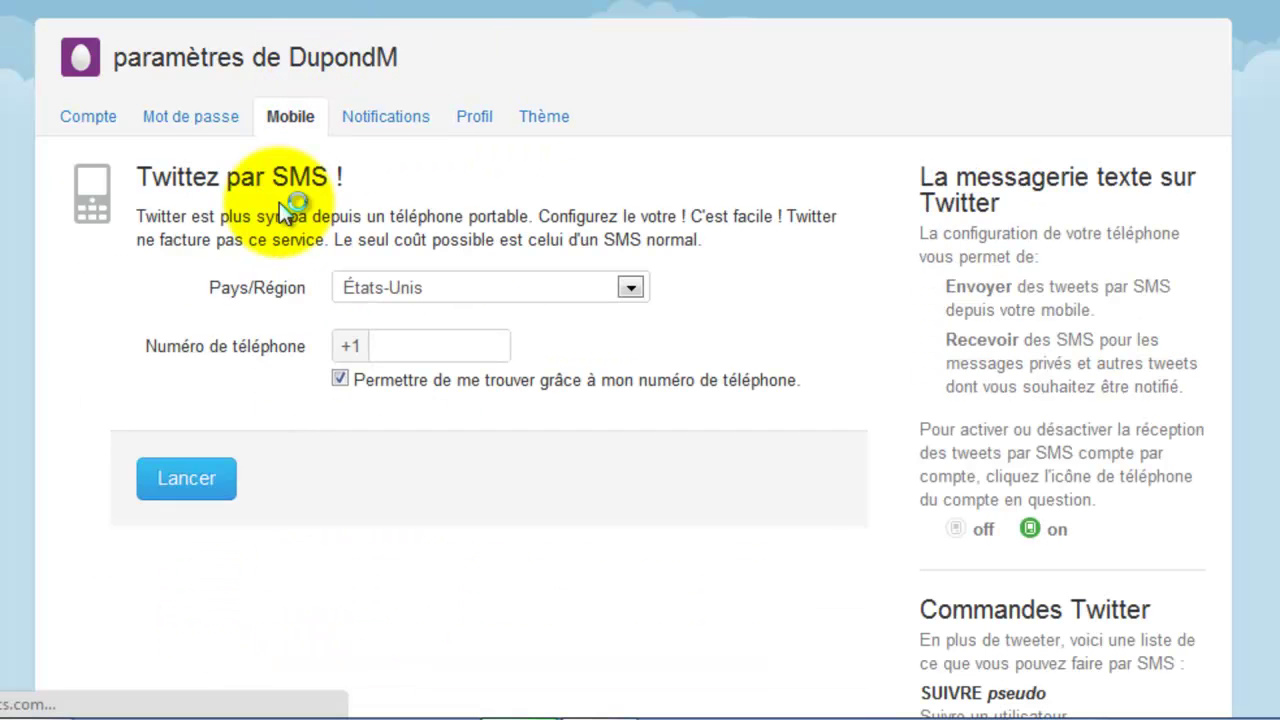
click(348, 283)
mouse_move(636, 2)
mouse_down()
mouse_move(622, 169)
mouse_move(595, 238)
mouse_move(615, 0)
mouse_up()
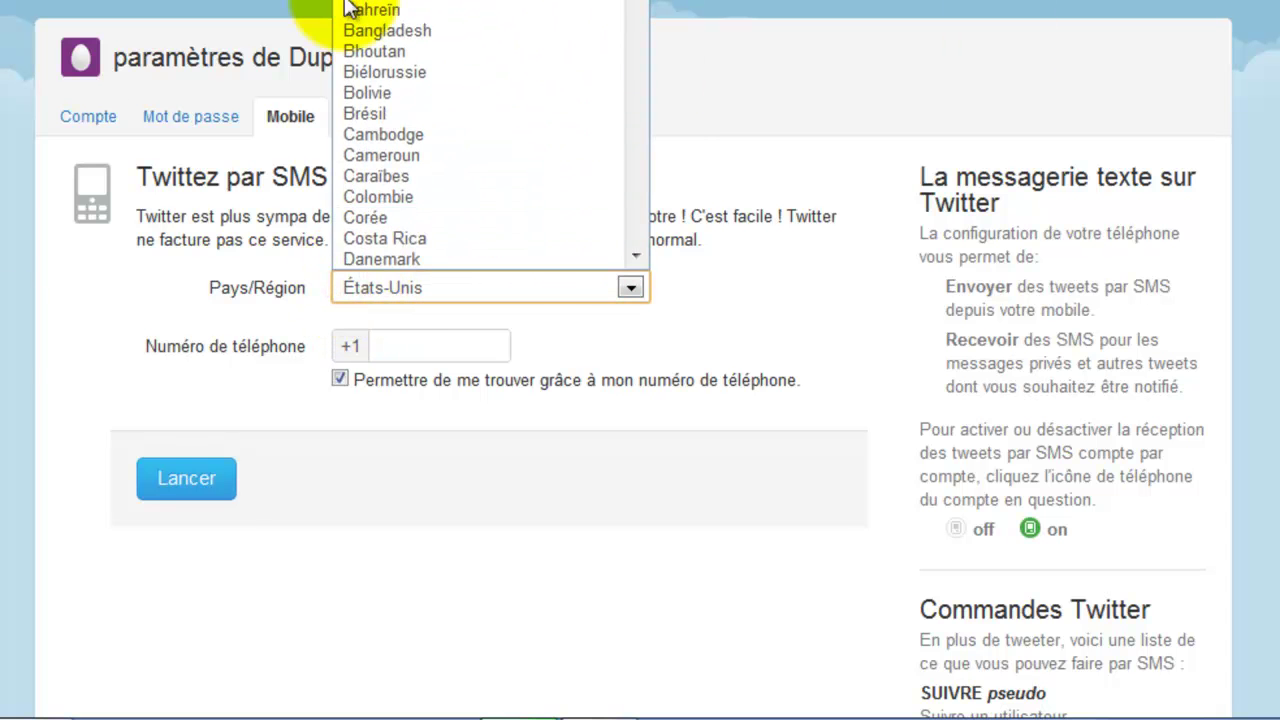
click(64, 297)
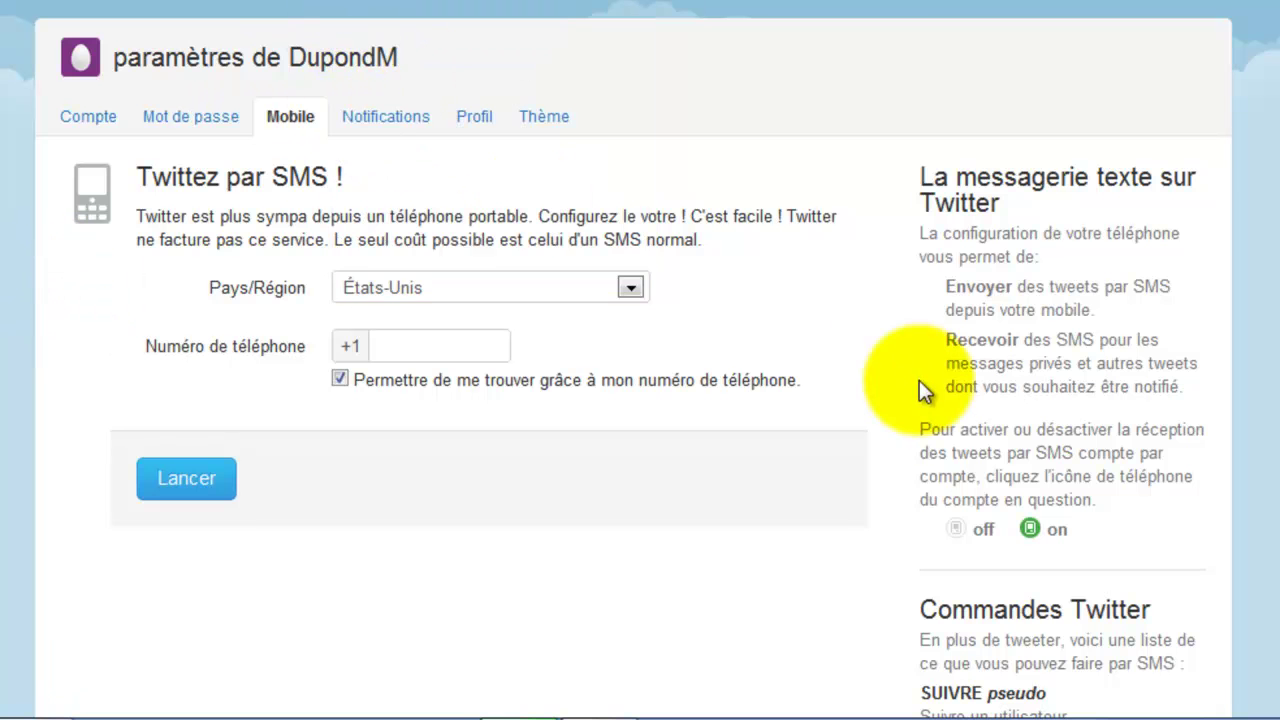
scroll(880, 420, down, 5)
scroll(823, 443, up, 5)
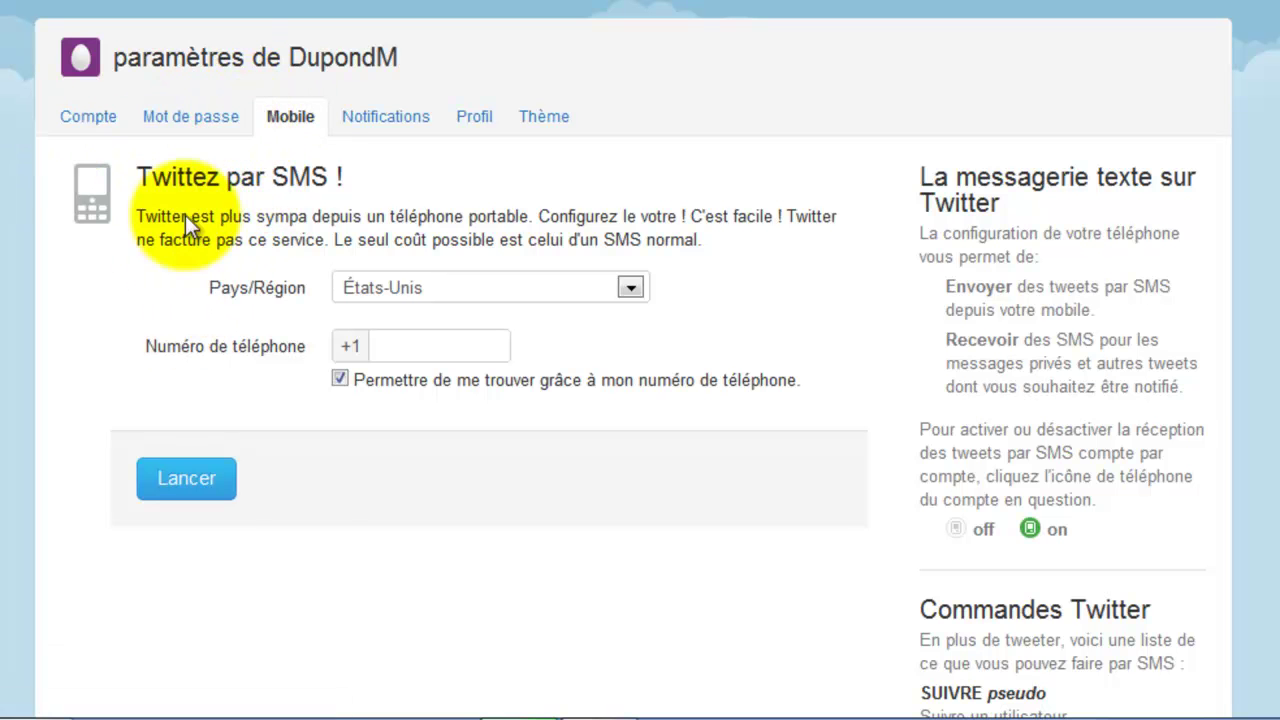
click(195, 118)
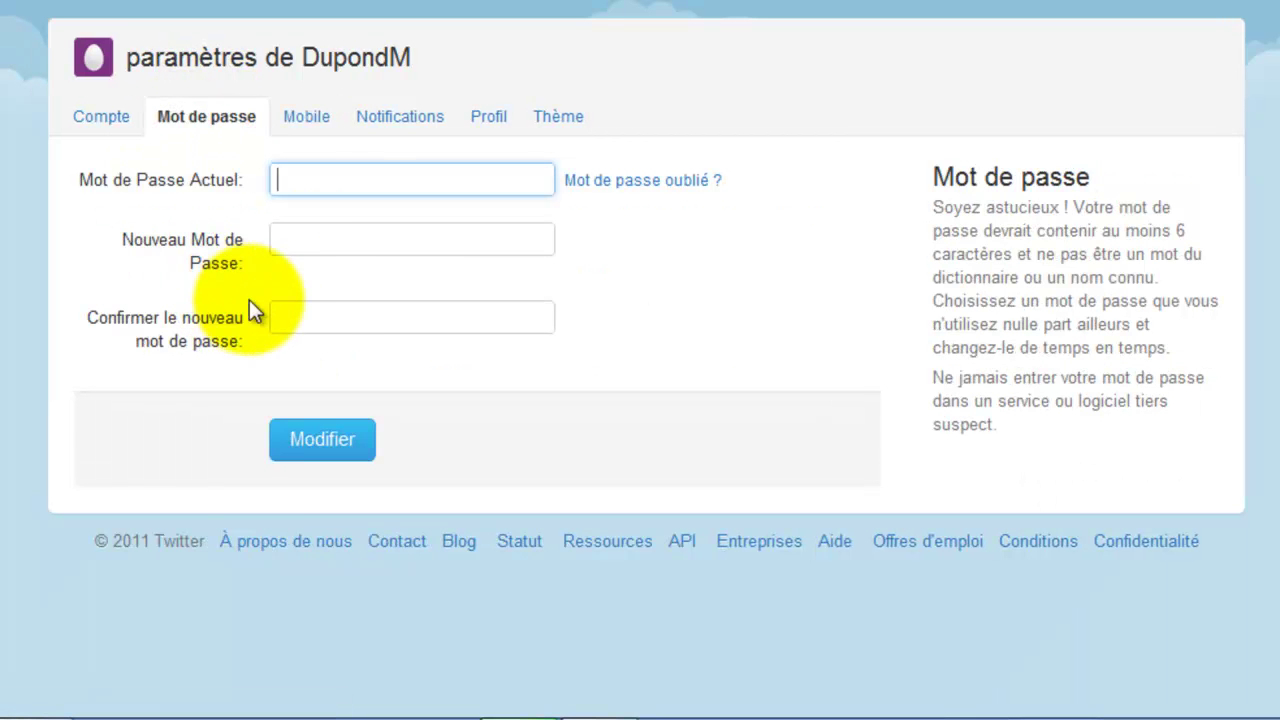
- Leave the new and confirmation password fields empty and switch to the Compte settings
click(312, 234)
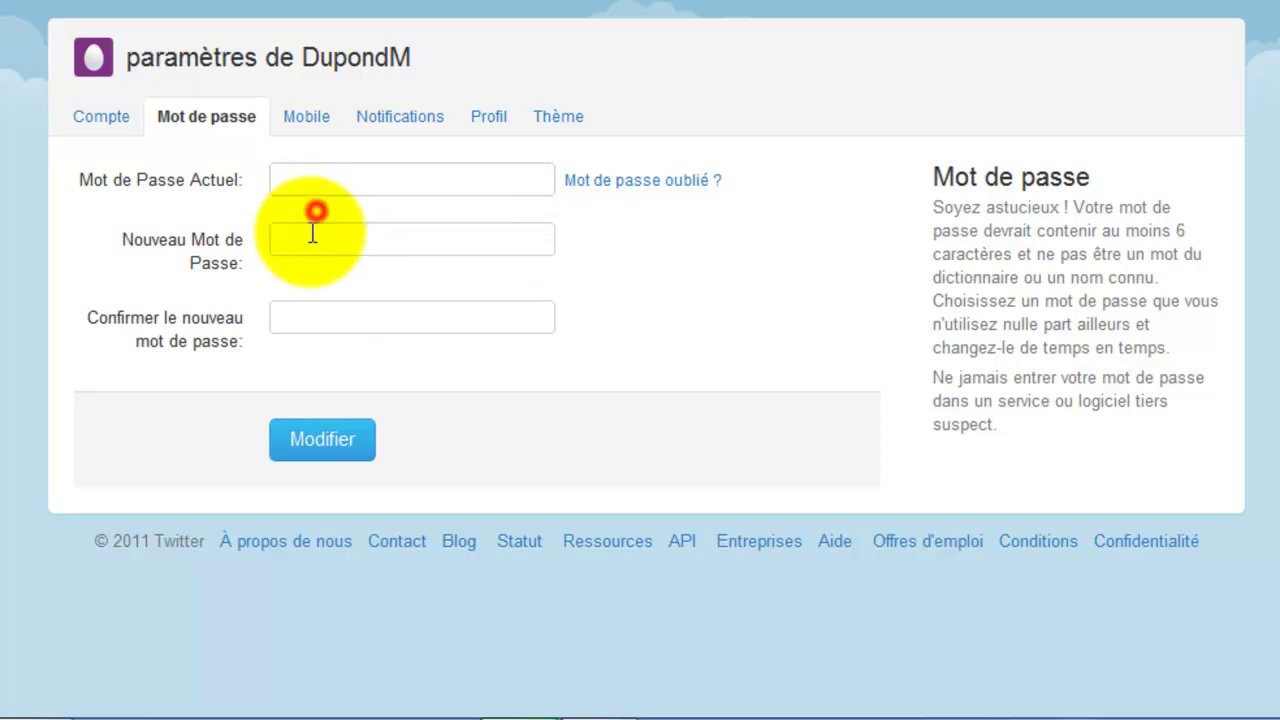
click(318, 319)
click(90, 115)
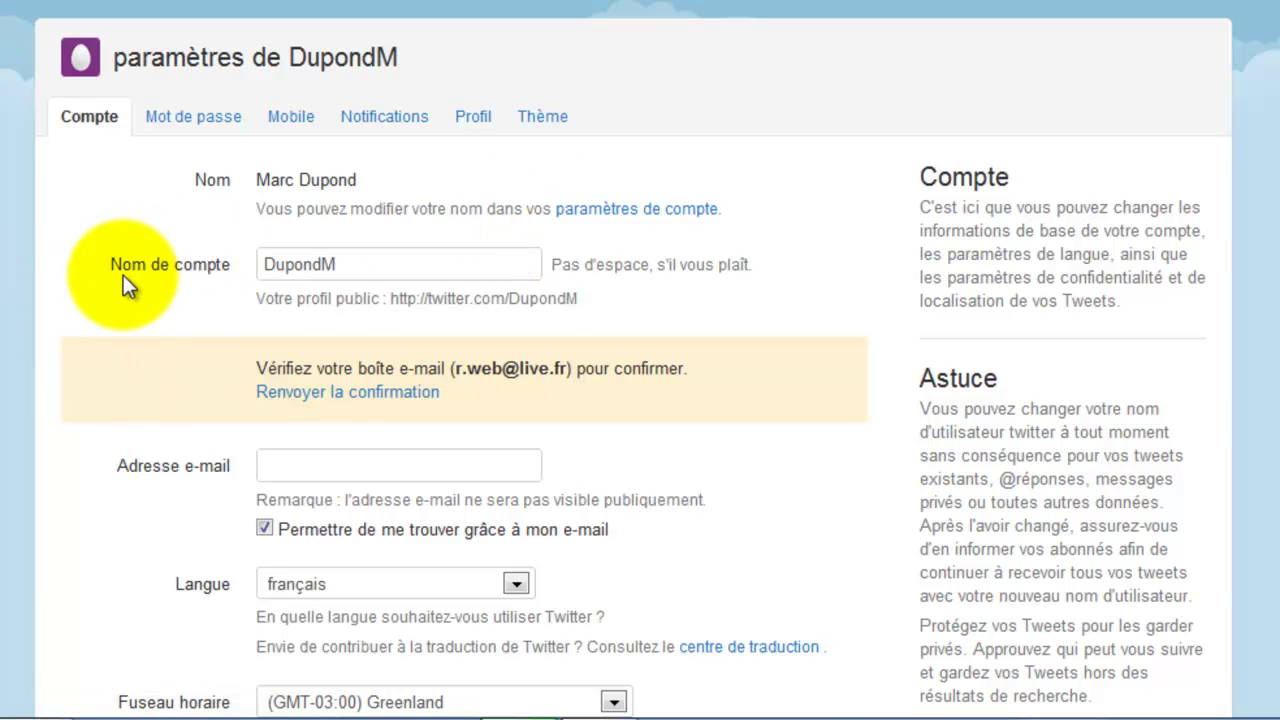
- Keep the language as français and set the time zone to (GMT+01:00) Paris
scroll(123, 275, down, 3)
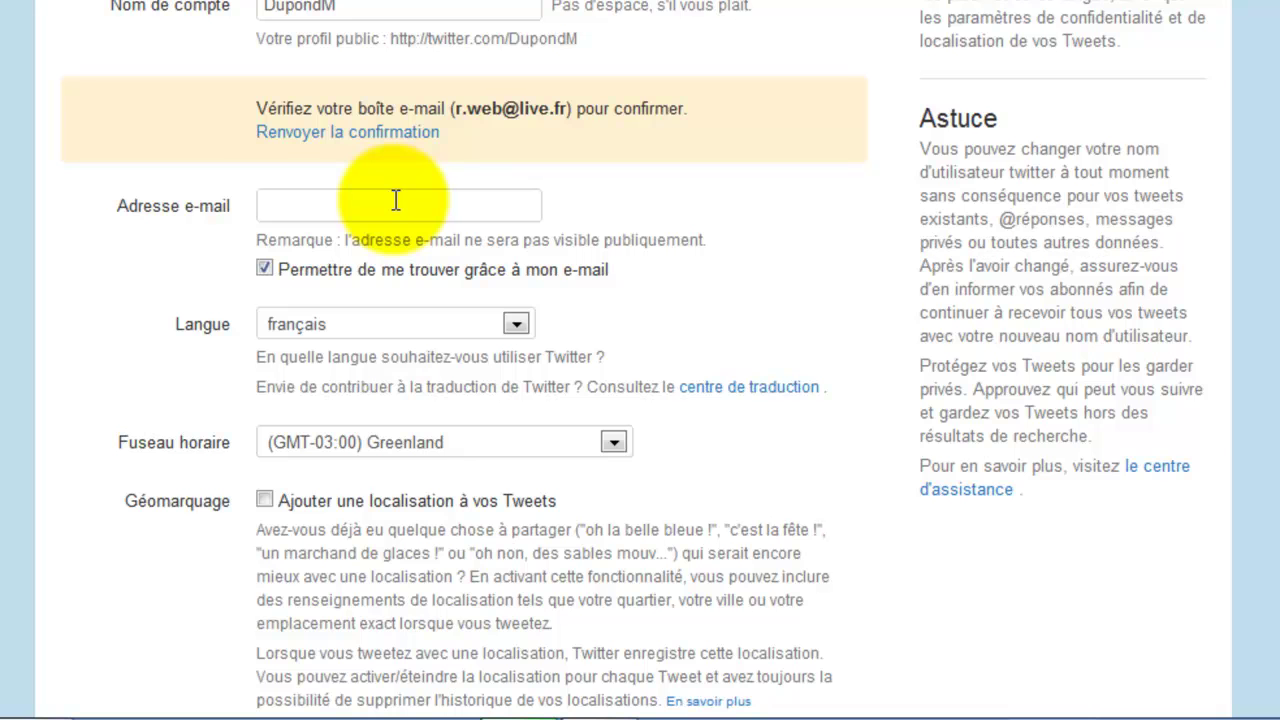
click(443, 204)
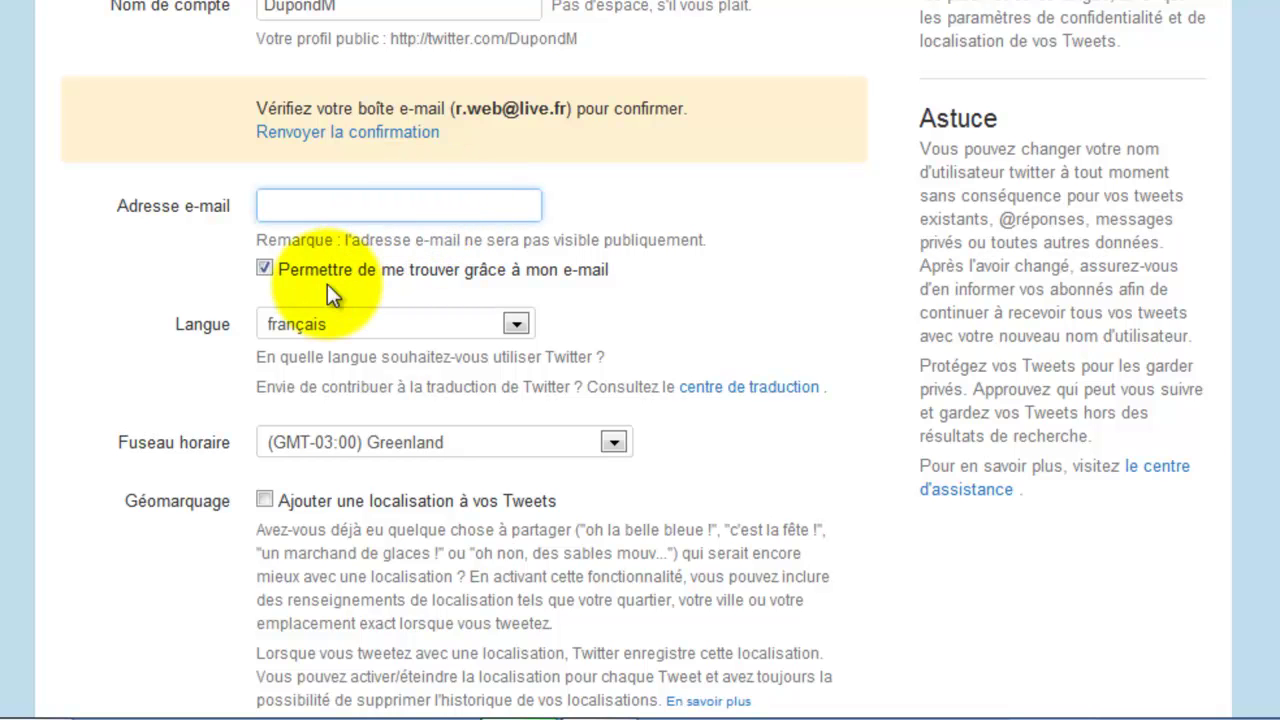
click(322, 321)
click(324, 319)
scroll(140, 460, down, 1)
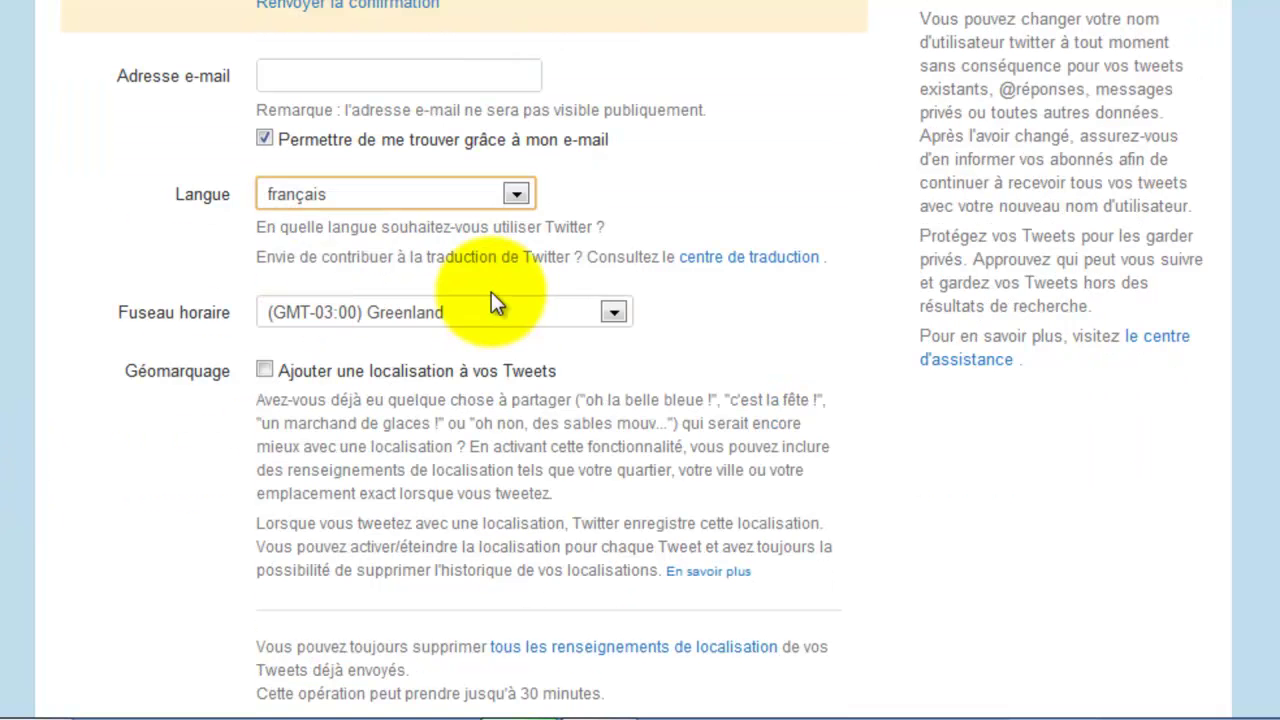
click(448, 315)
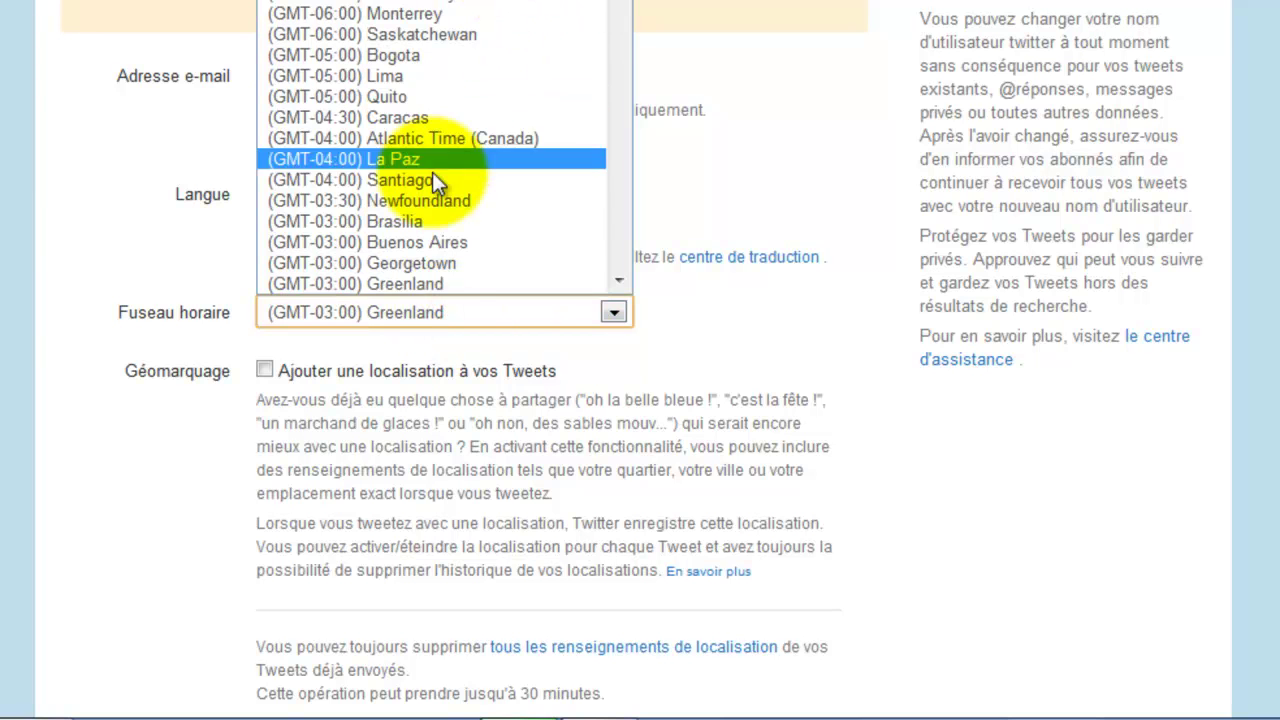
scroll(405, 201, up, 4)
scroll(445, 150, down, 20)
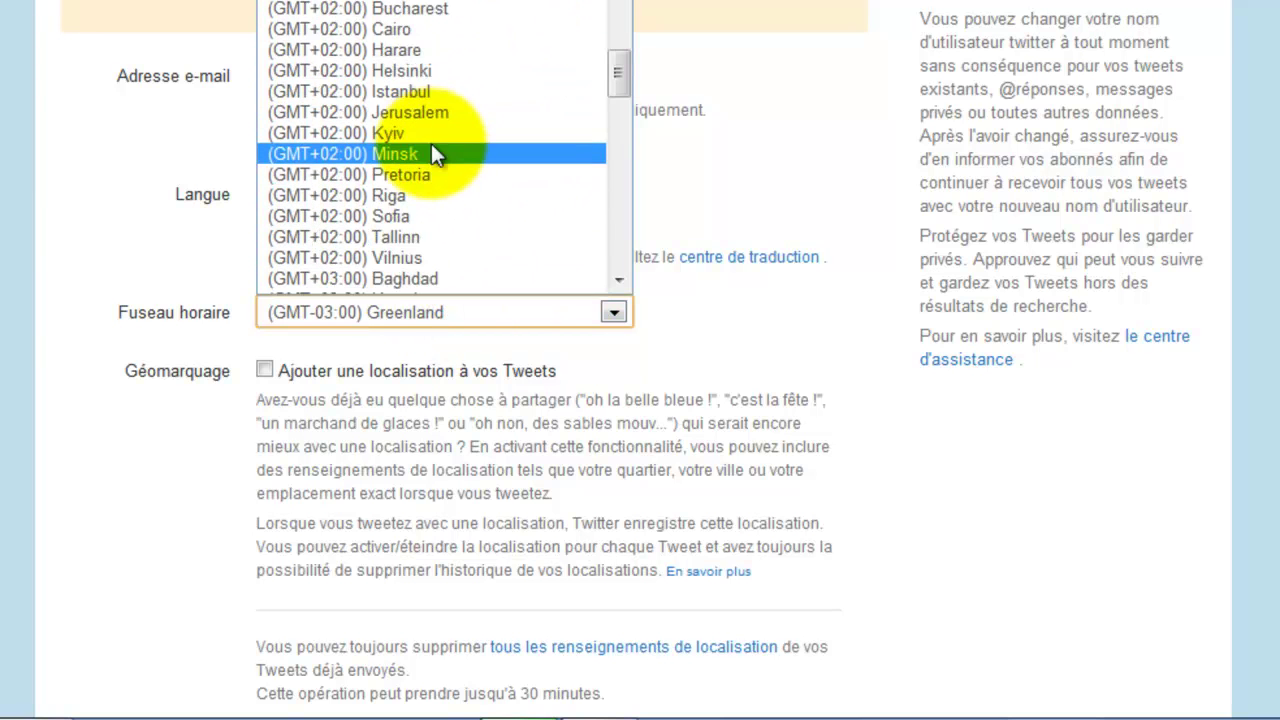
scroll(431, 143, up, 4)
click(420, 43)
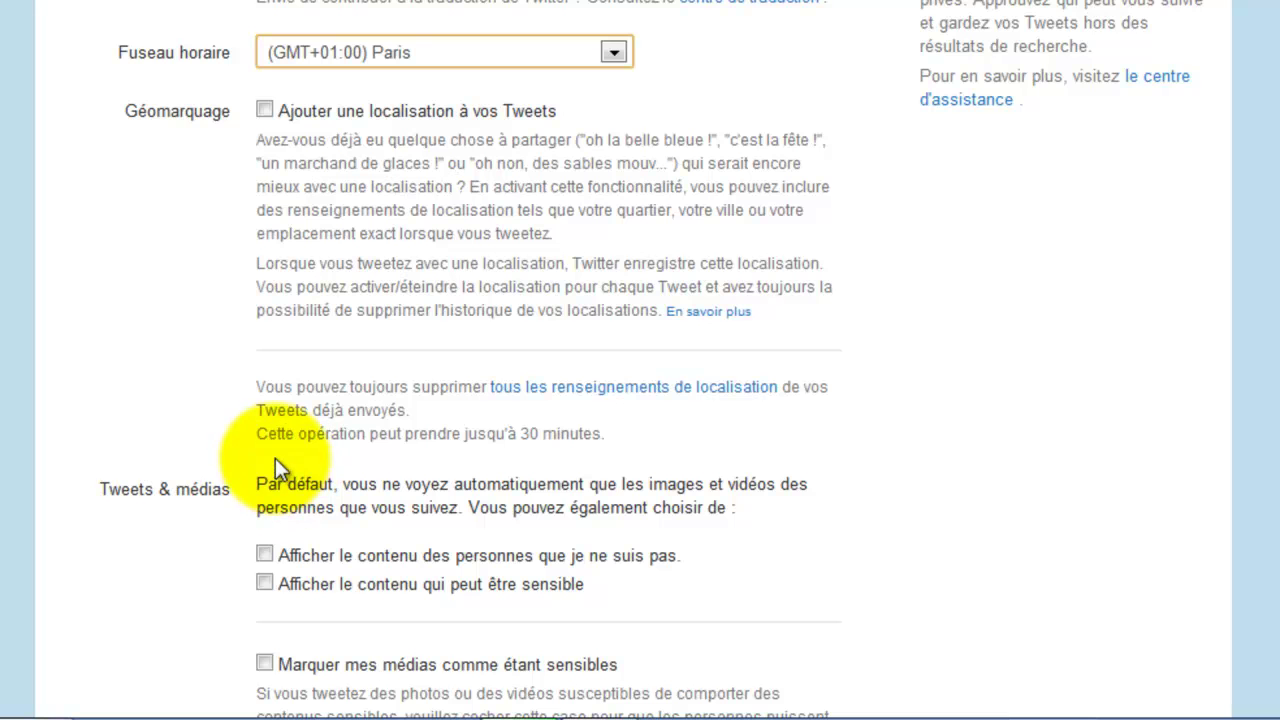
- Leave the options for content from unfollowed people and sensitive content switched off
scroll(177, 468, down, 2)
scroll(370, 420, up, 4)
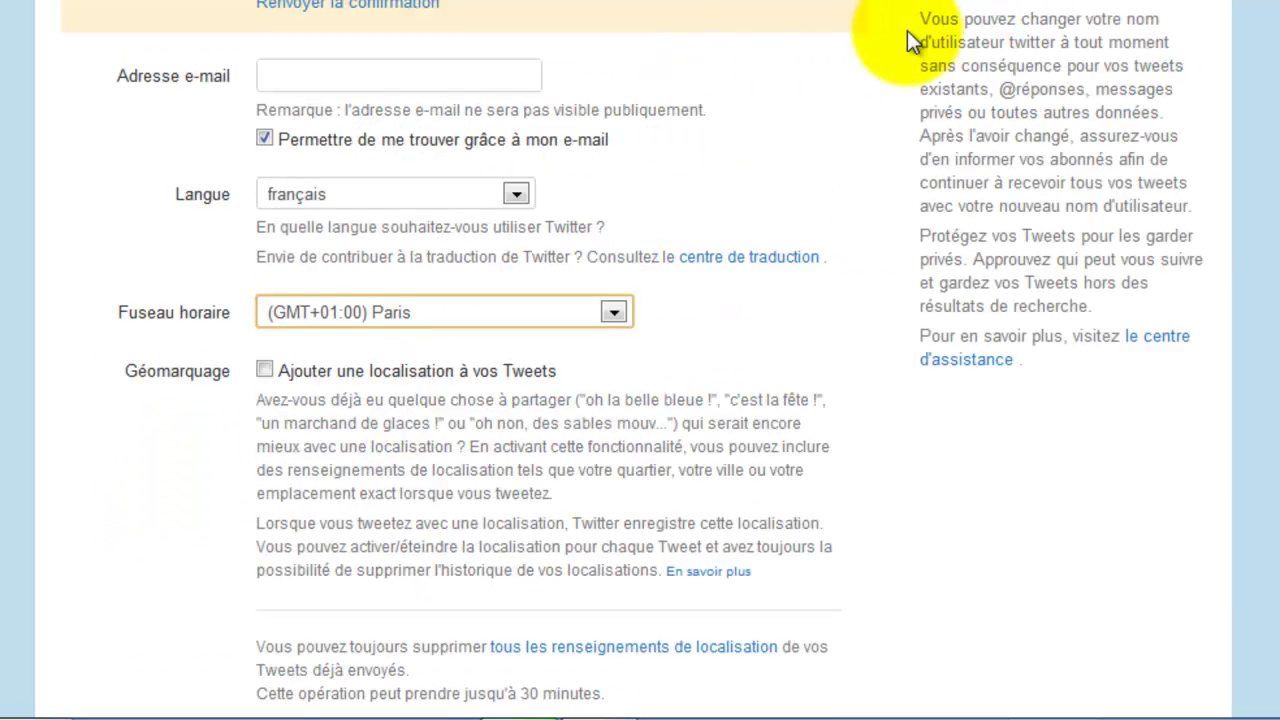
scroll(686, 194, down, 5)
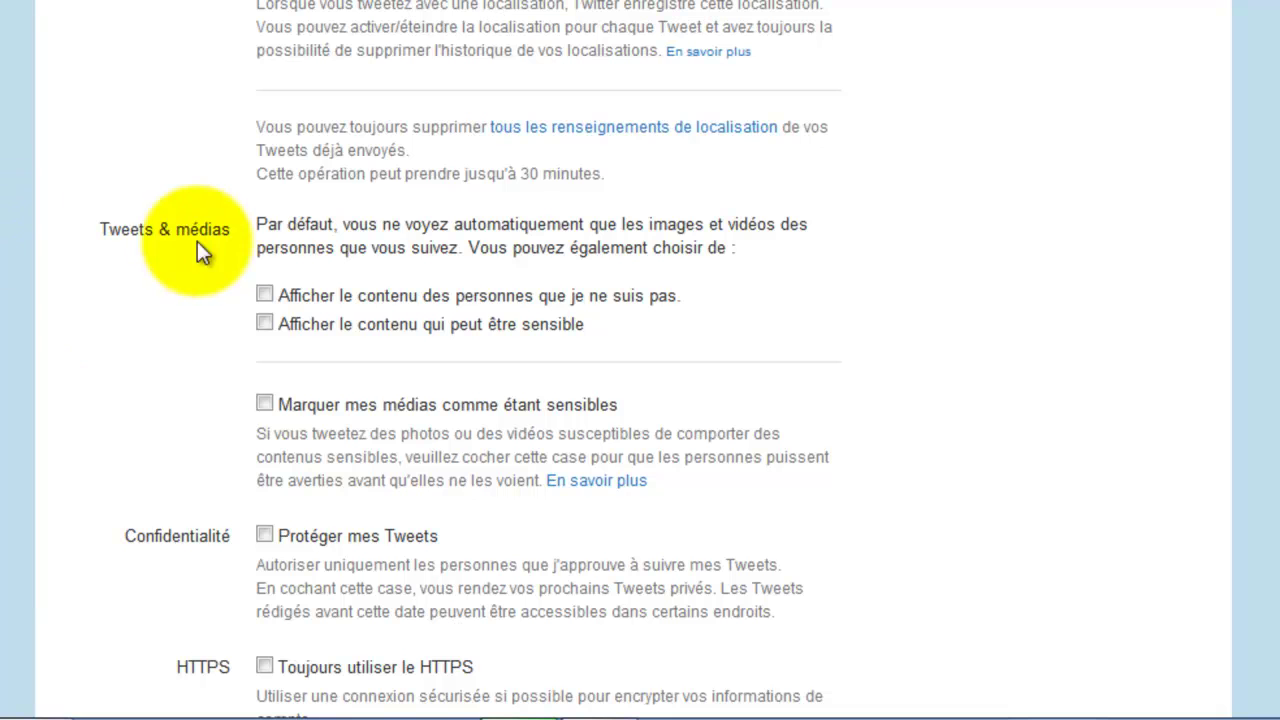
click(264, 220)
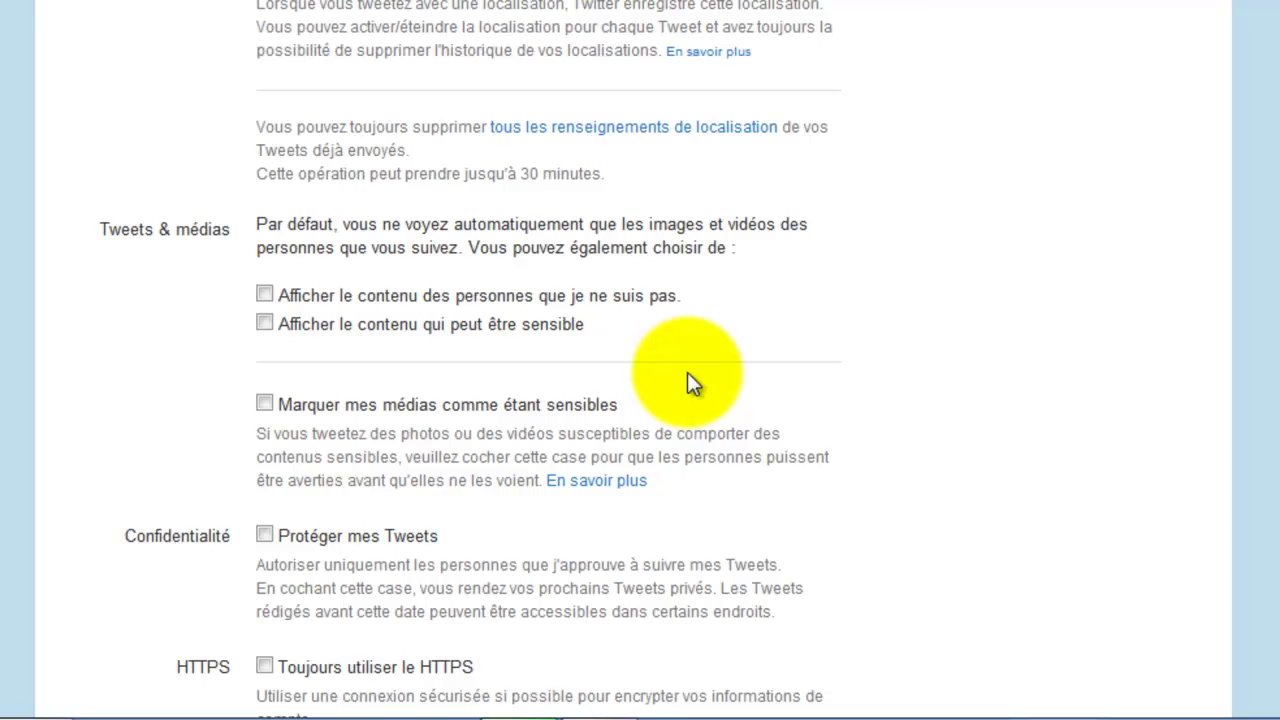
click(423, 299)
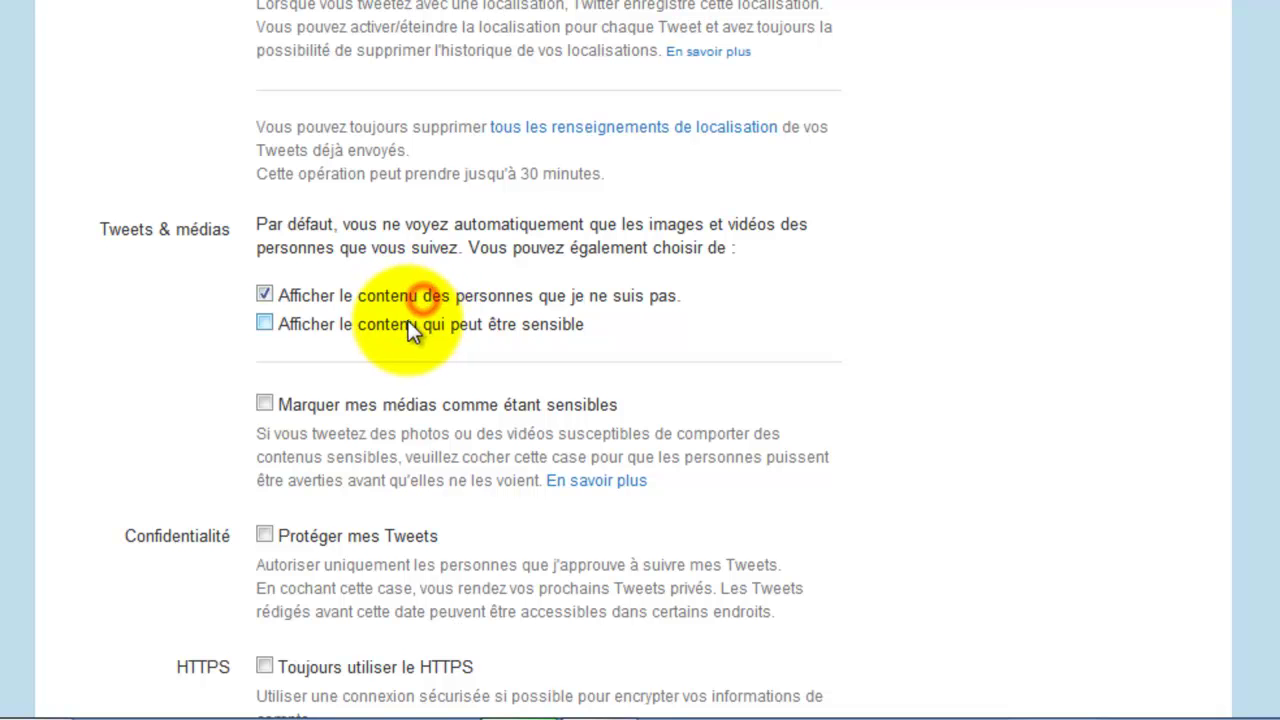
click(412, 324)
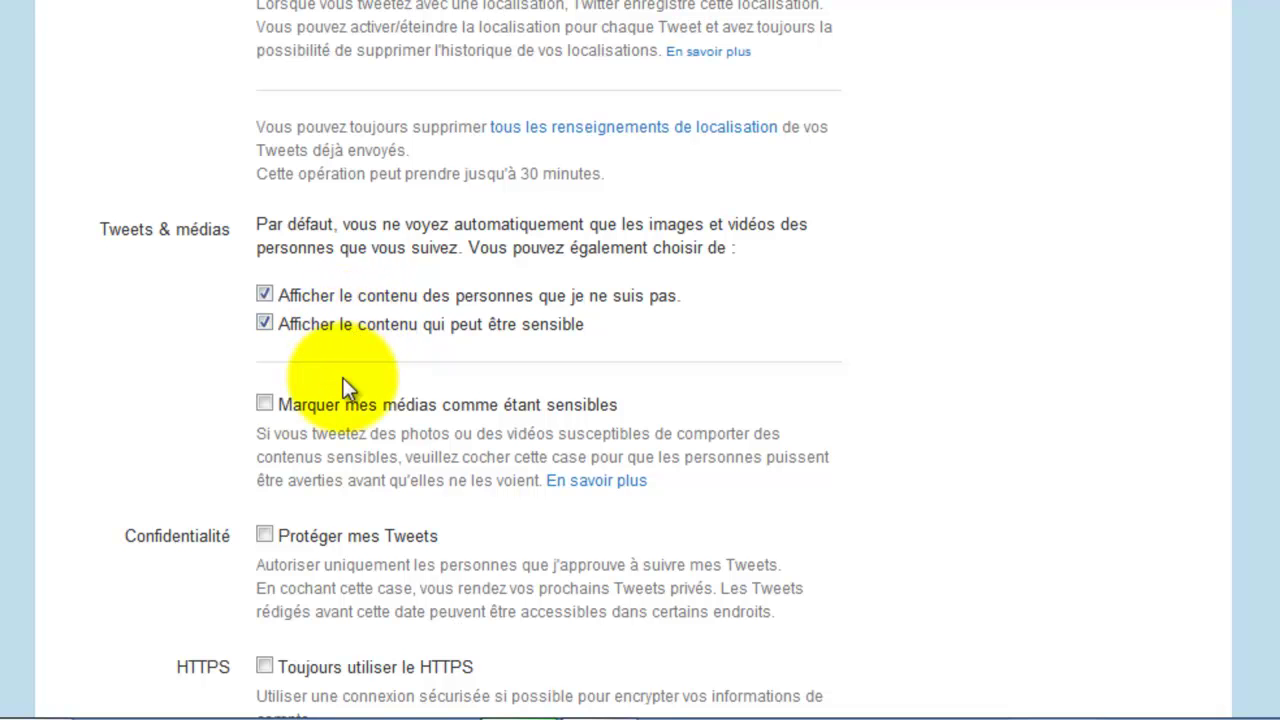
click(283, 323)
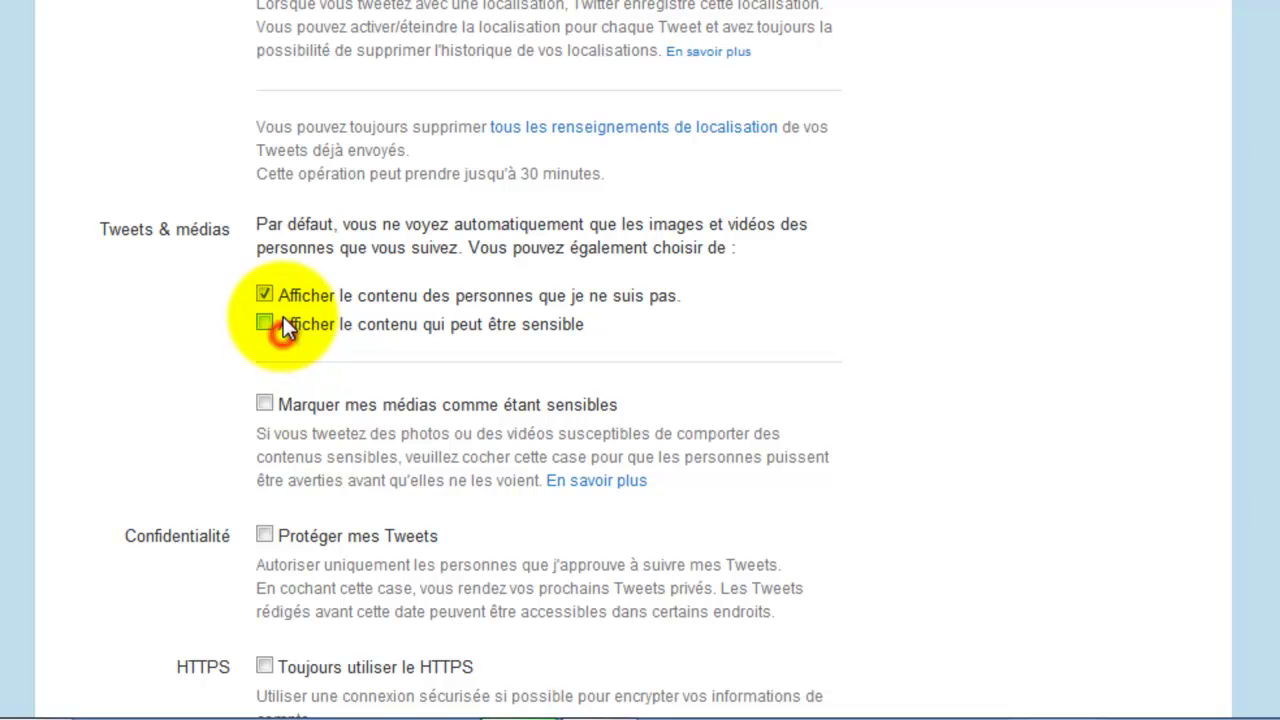
click(313, 295)
- Leave your own media unmarked as sensitive and tick 'Toujours utiliser le HTTPS'
scroll(157, 406, down, 1)
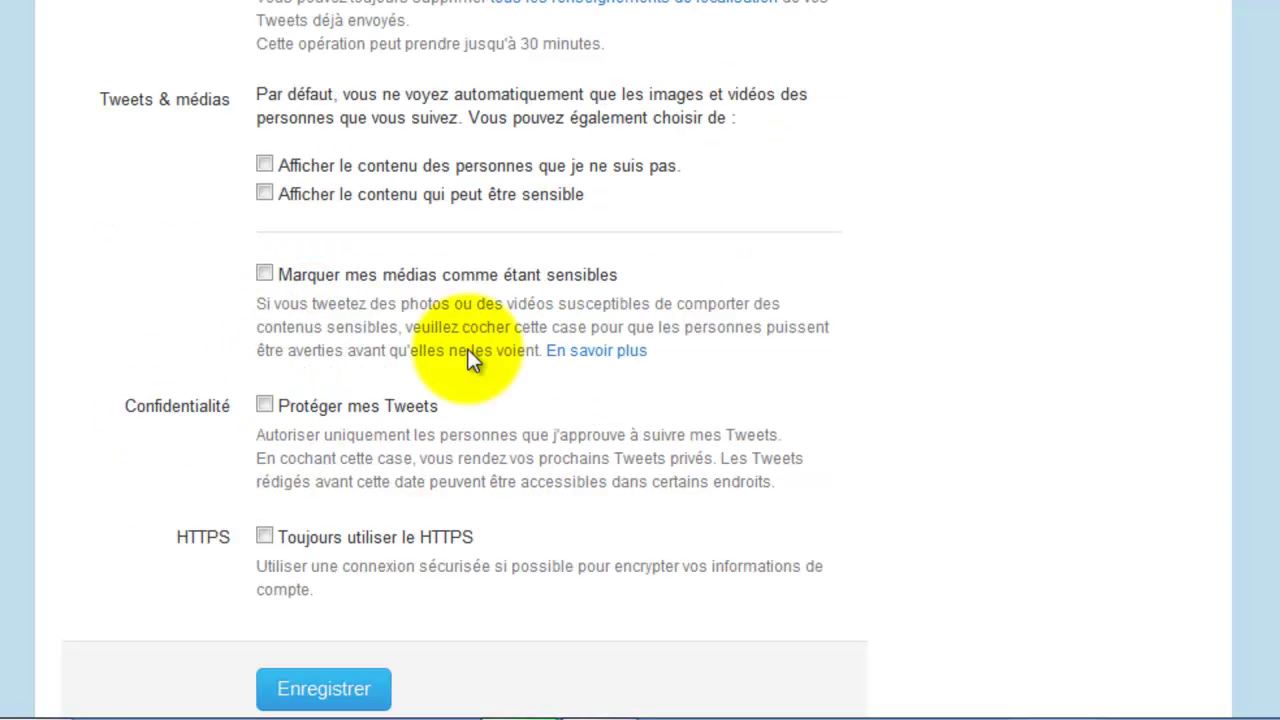
click(422, 275)
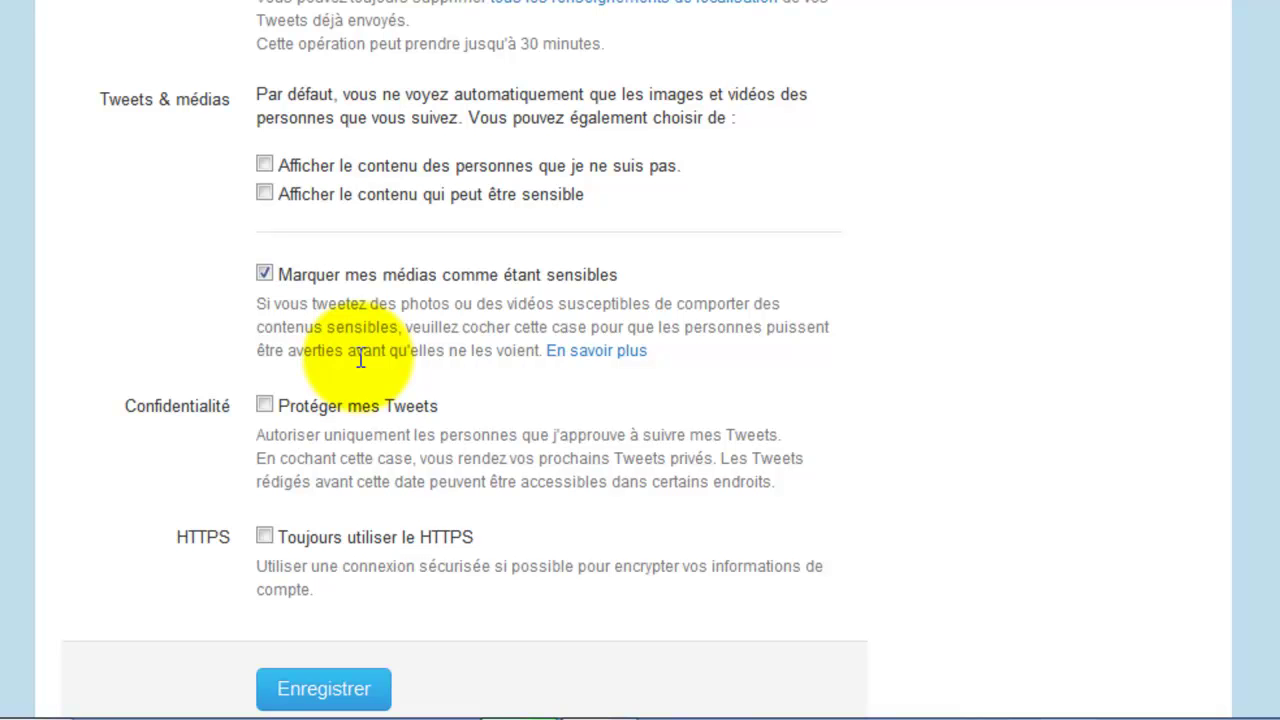
click(326, 266)
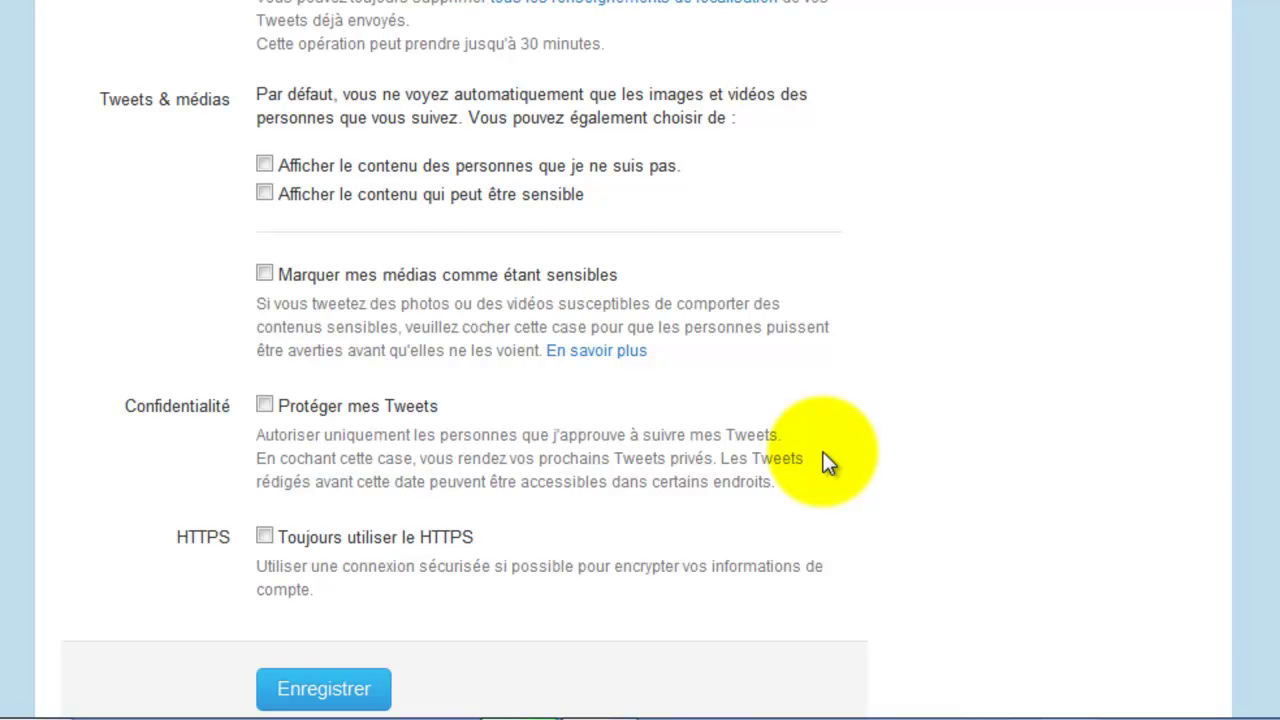
scroll(866, 352, up, 1)
scroll(330, 415, down, 1)
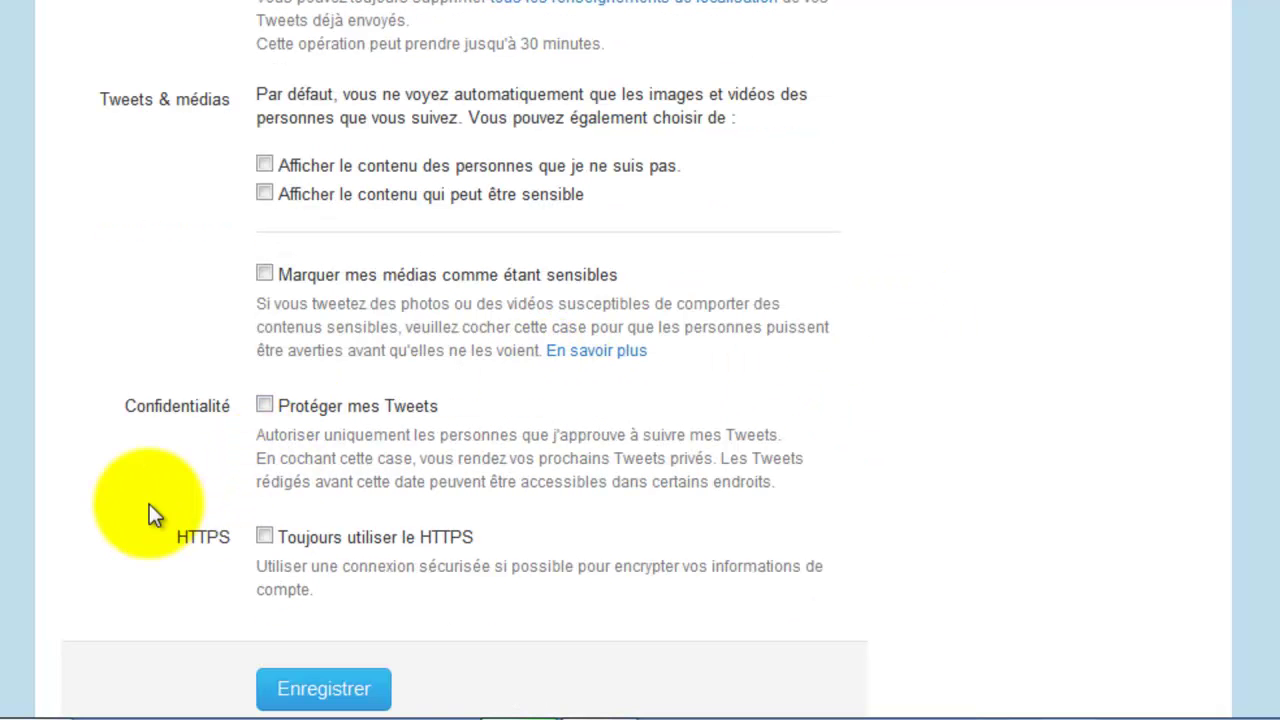
click(378, 537)
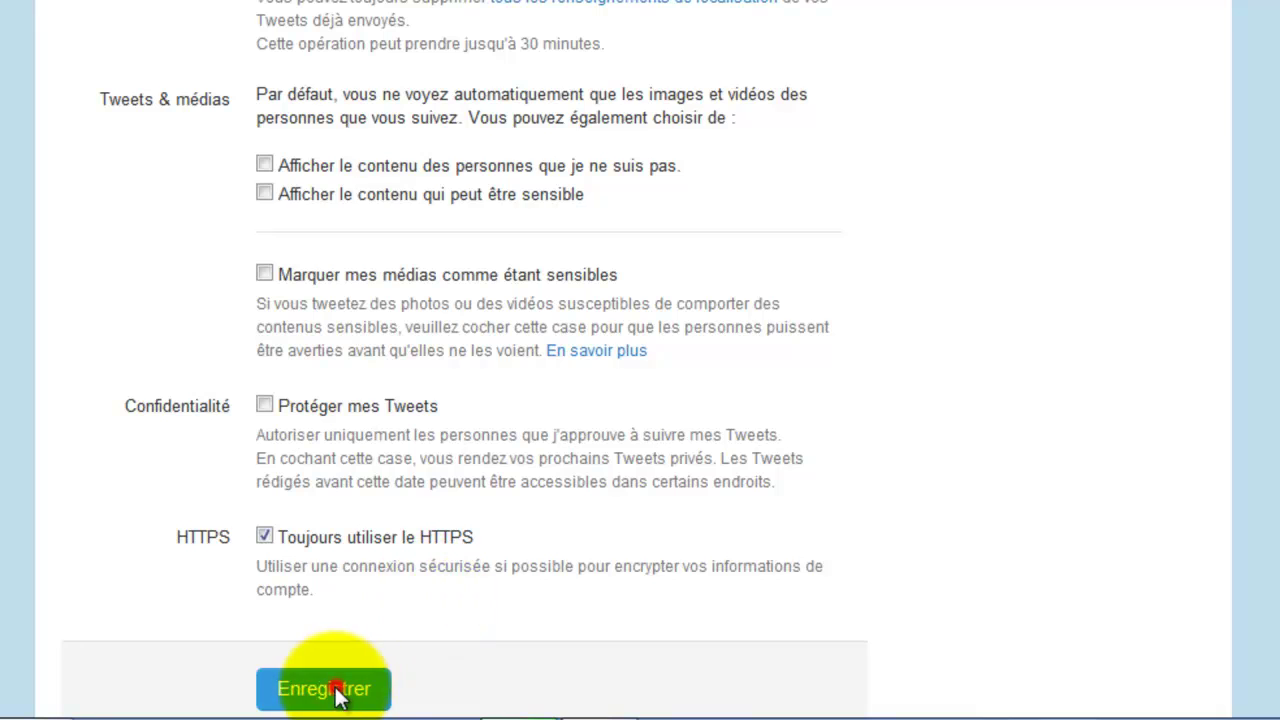
- Save the account settings, confirming with the account password, then return to the Twitter home page
click(336, 687)
text(**********)
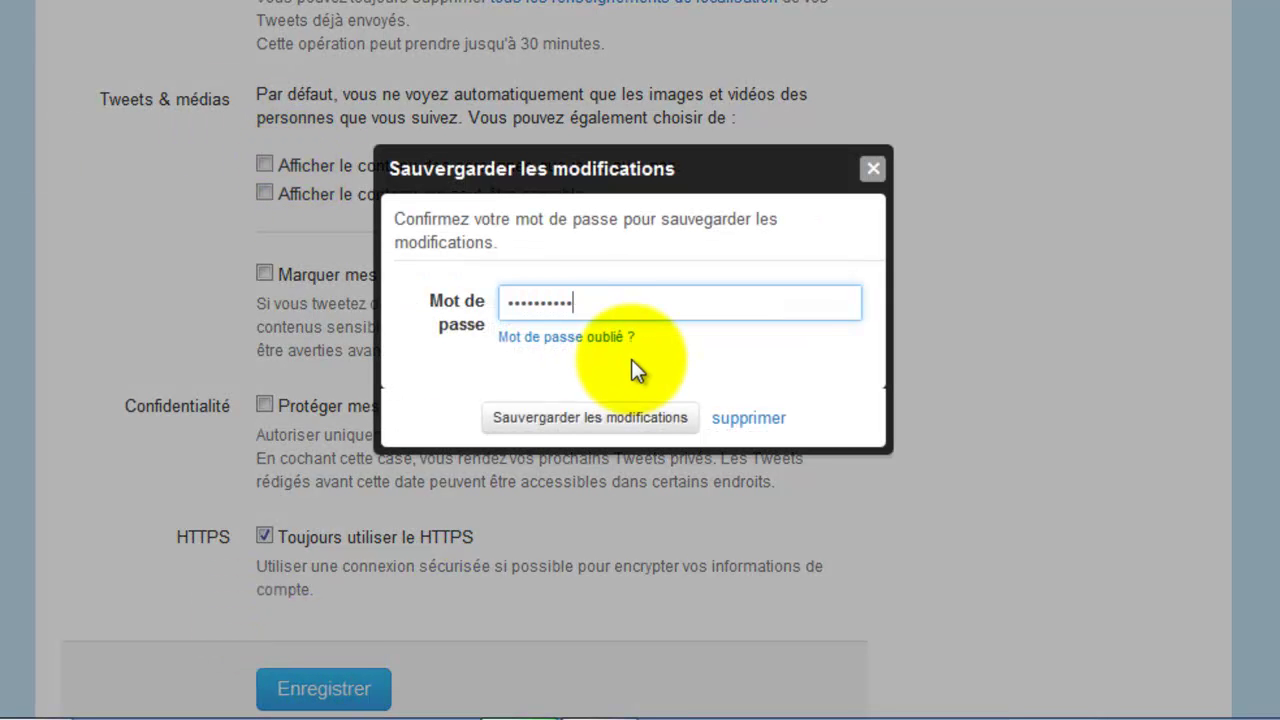
key(Return)
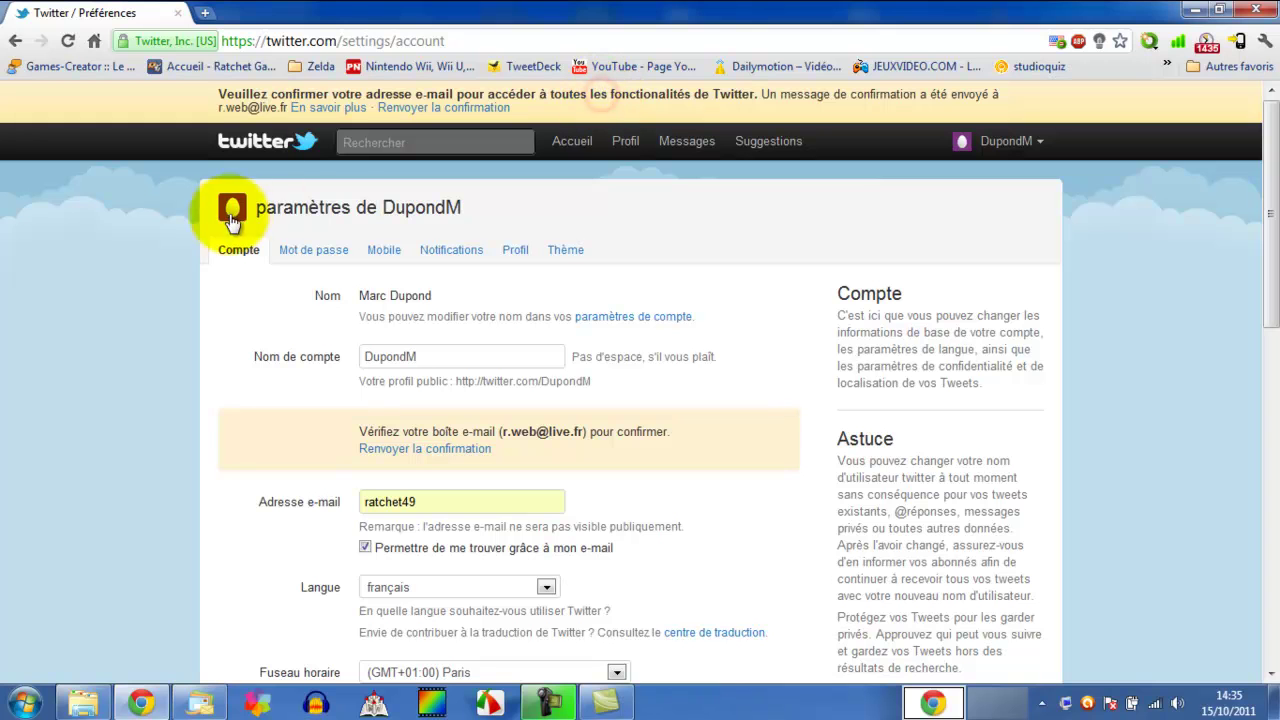
click(272, 145)
- Open the Twitter confirmation message in Windows Live Mail and follow its confirmation link
click(196, 703)
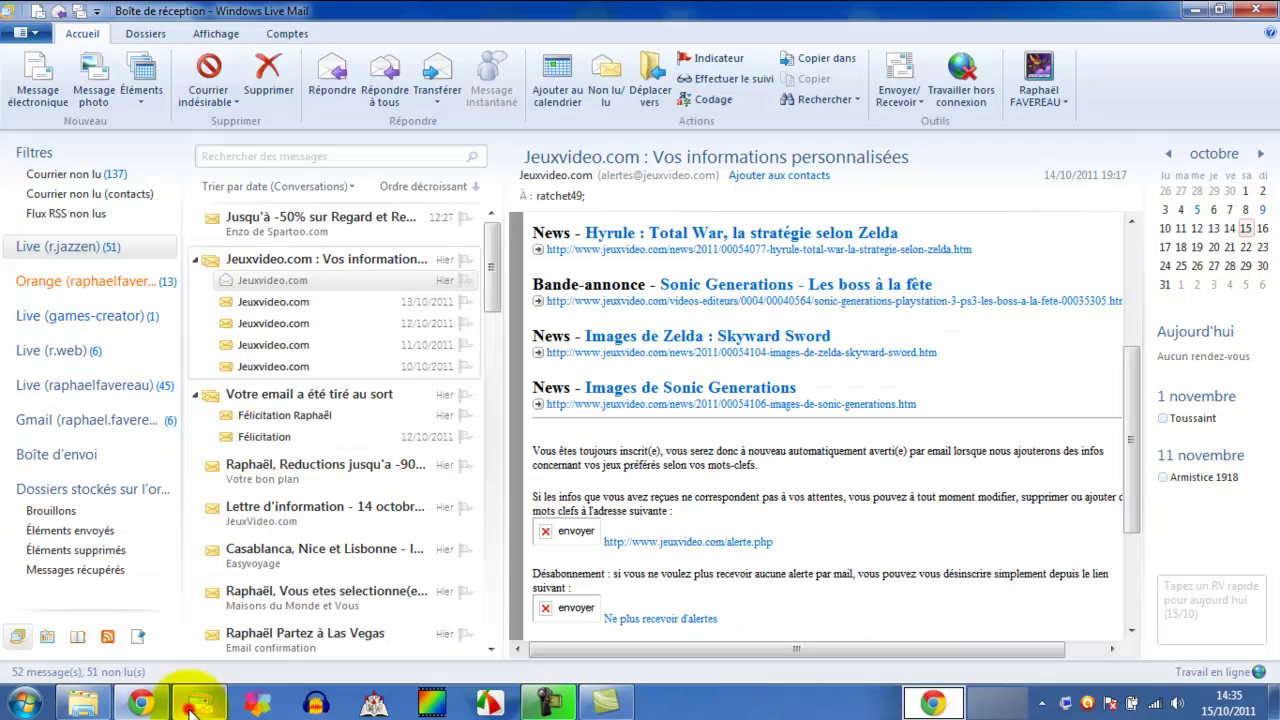
click(87, 351)
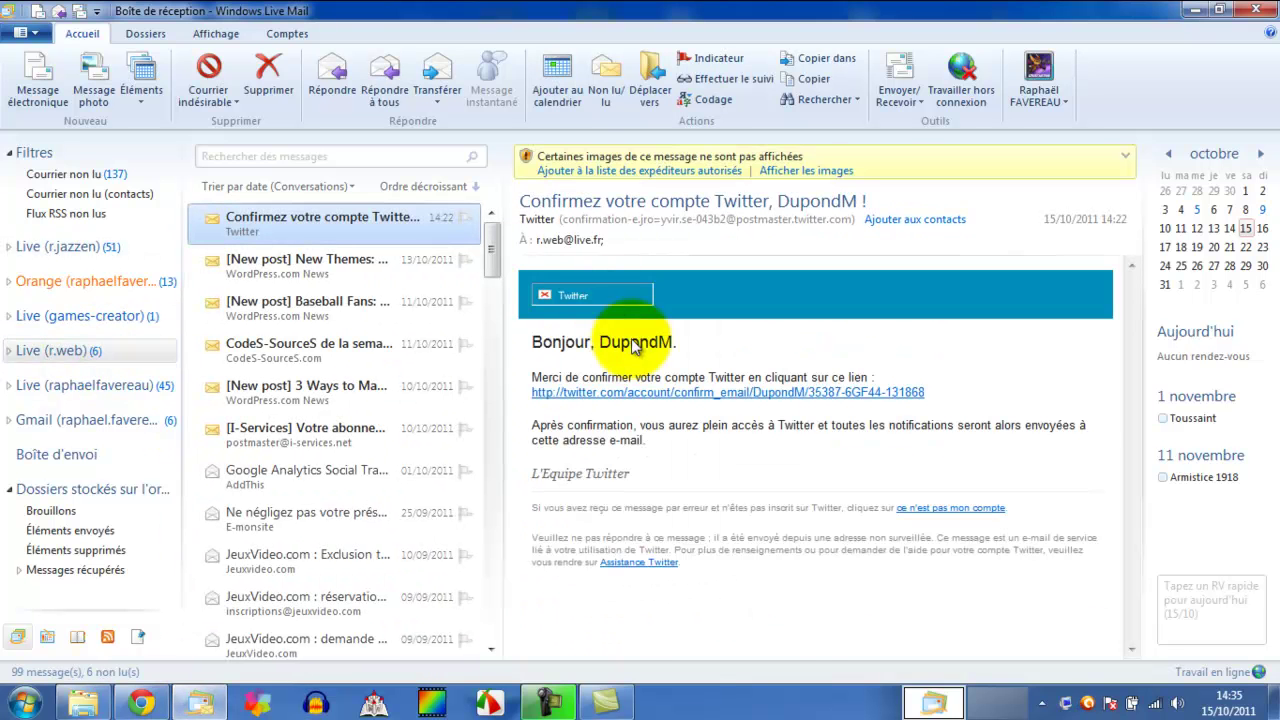
click(614, 398)
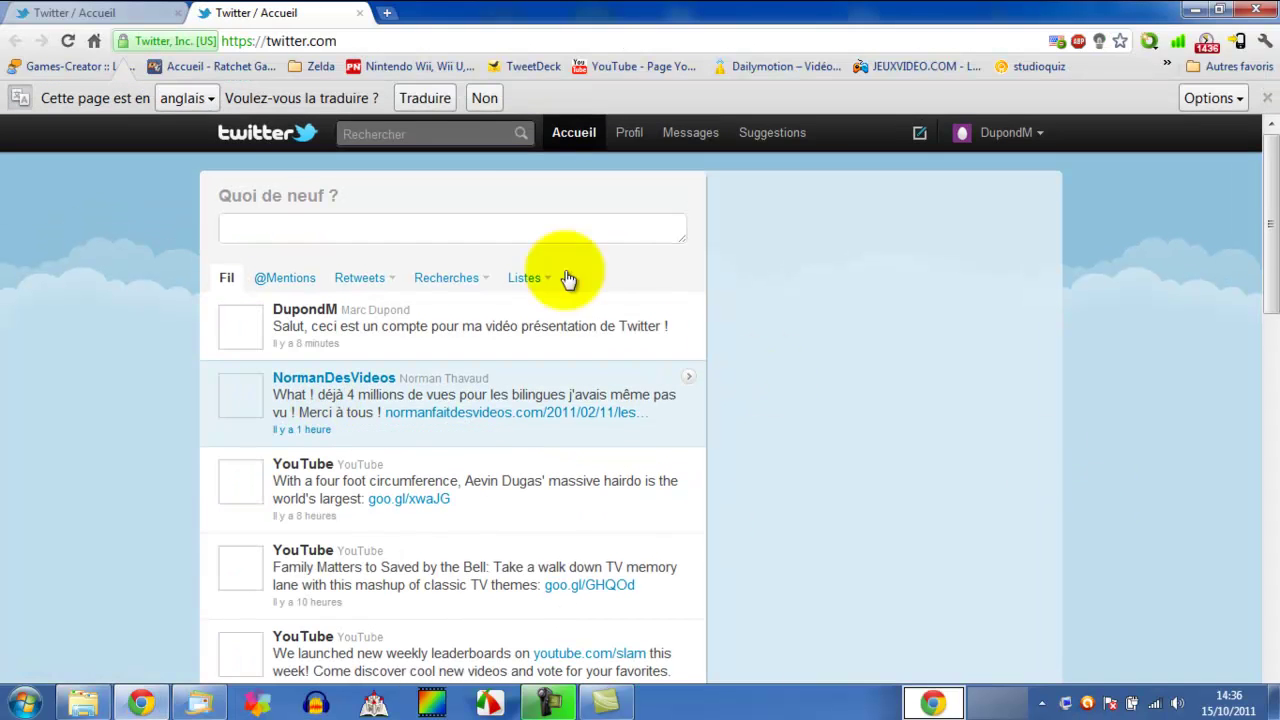
click(180, 12)
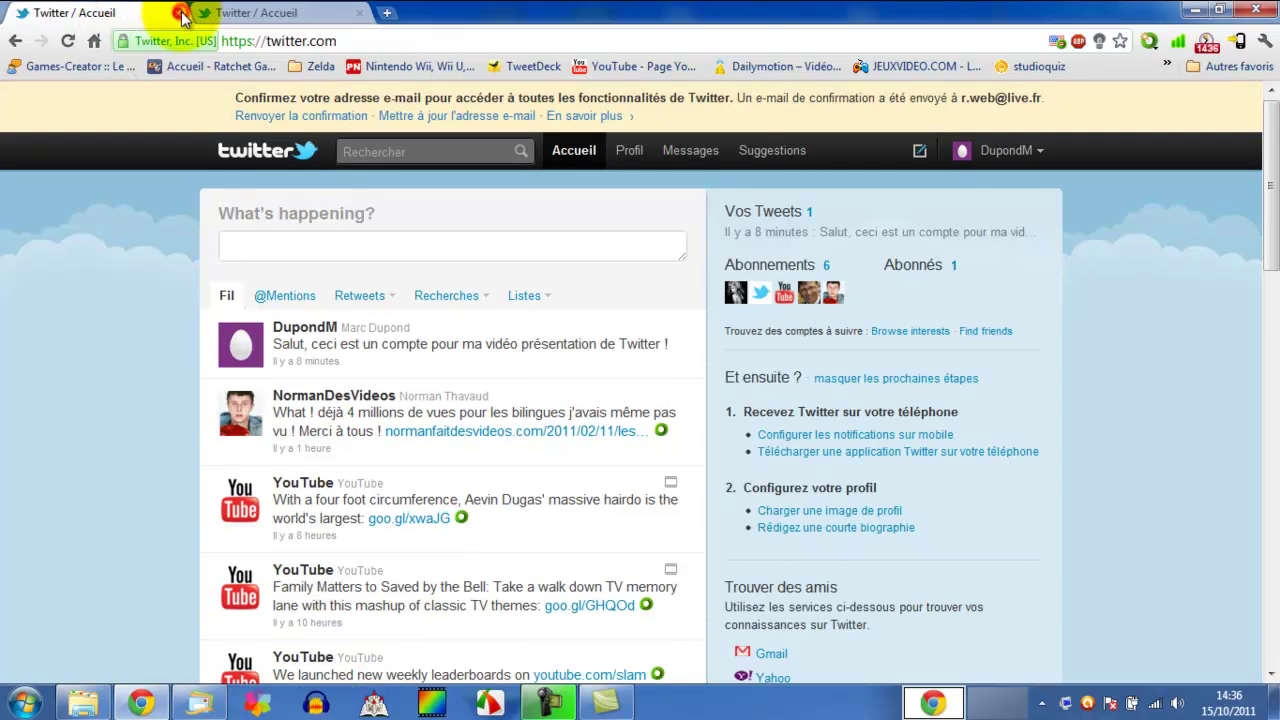
click(180, 12)
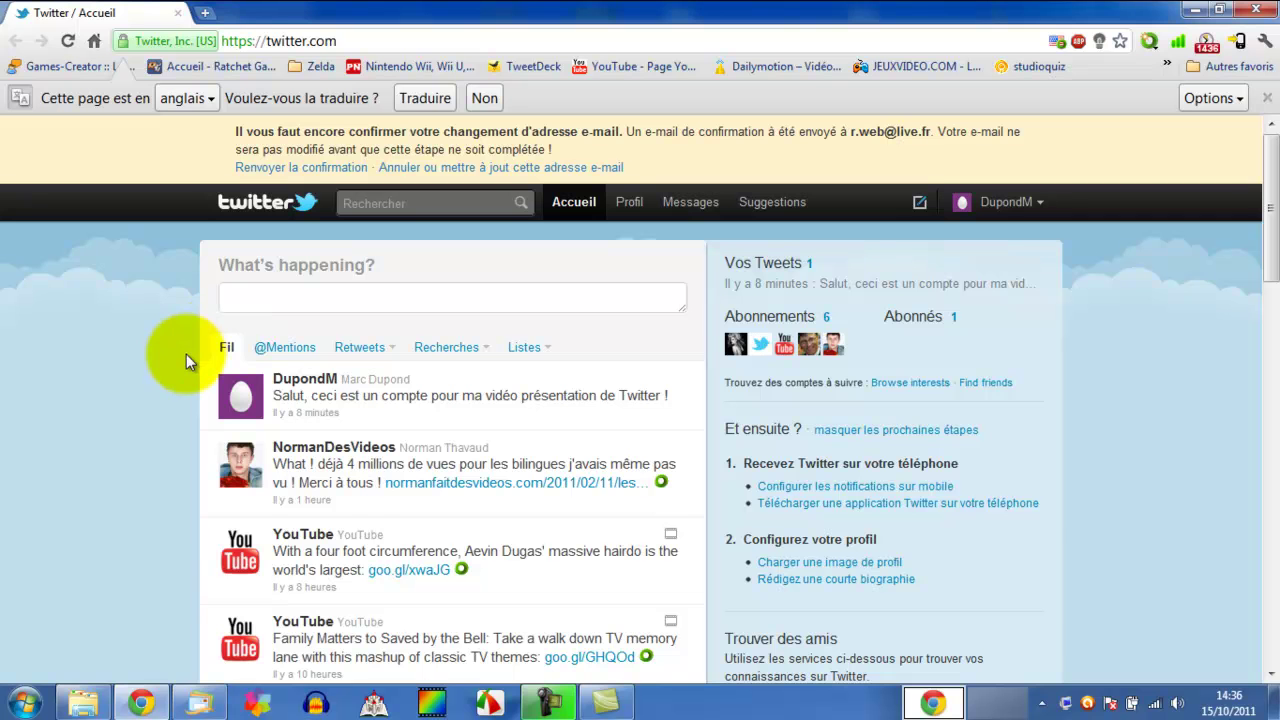
click(285, 347)
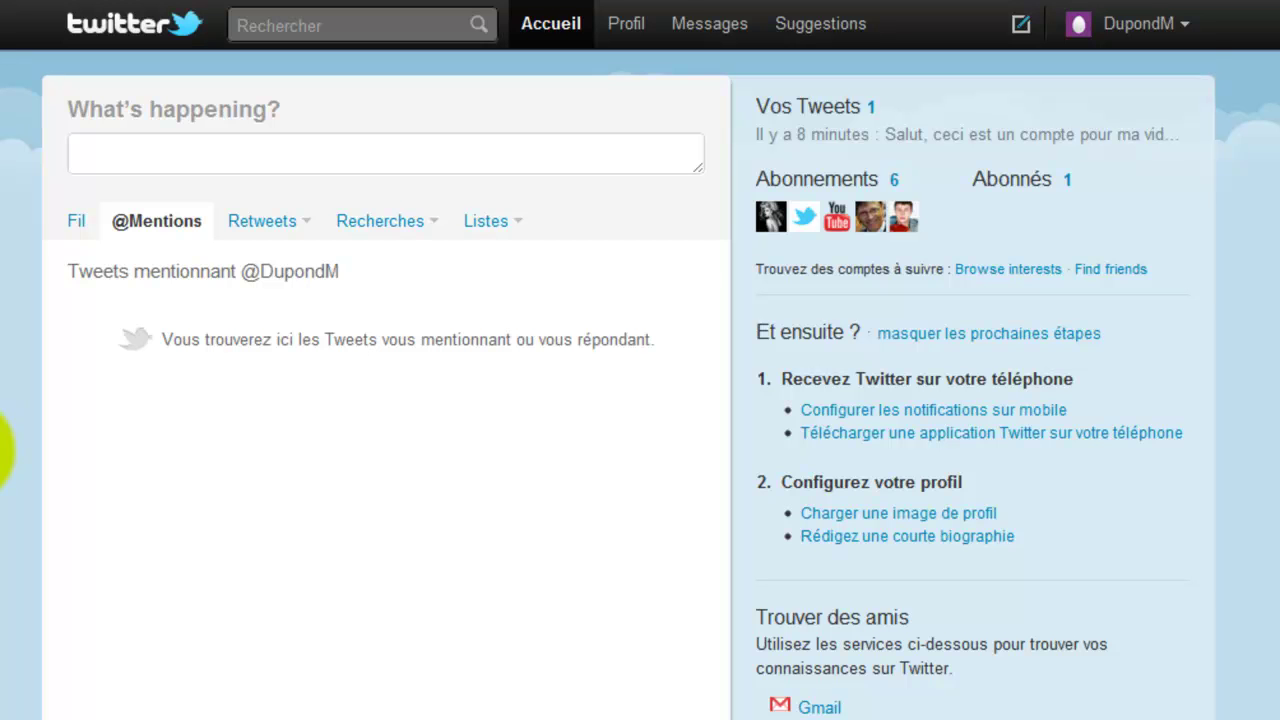
scroll(386, 400, down, 3)
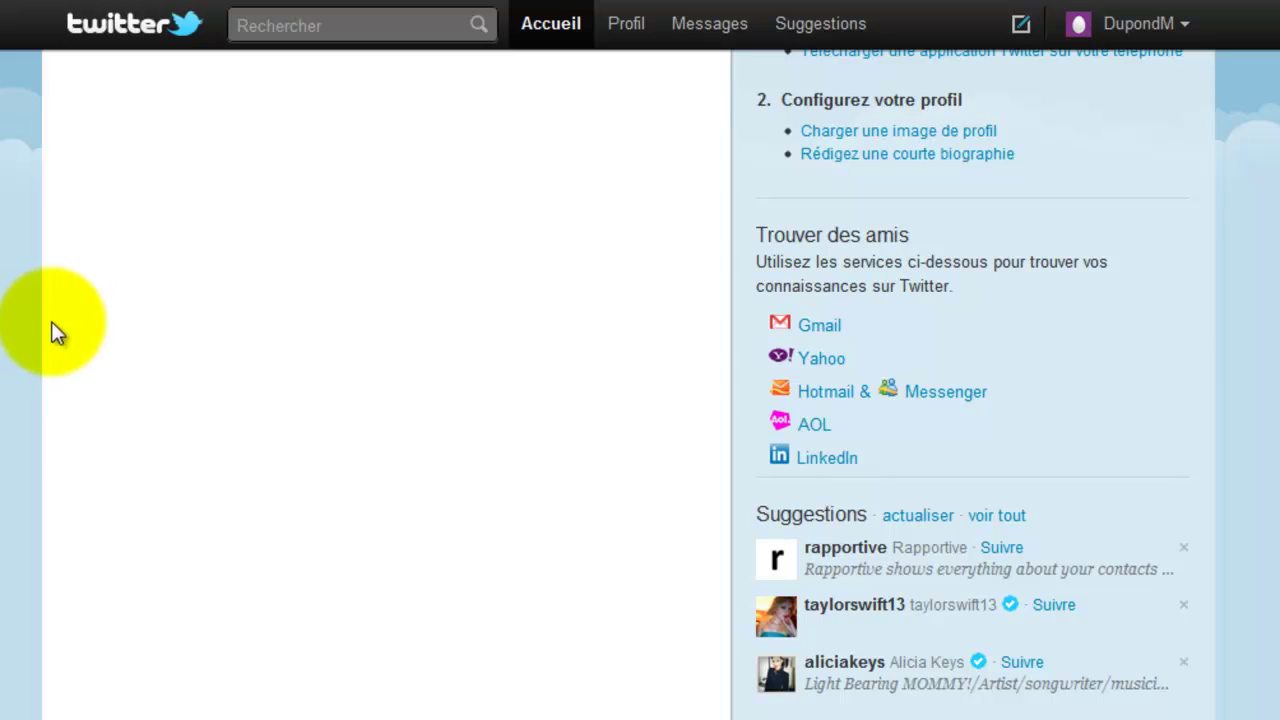
scroll(95, 460, up, 3)
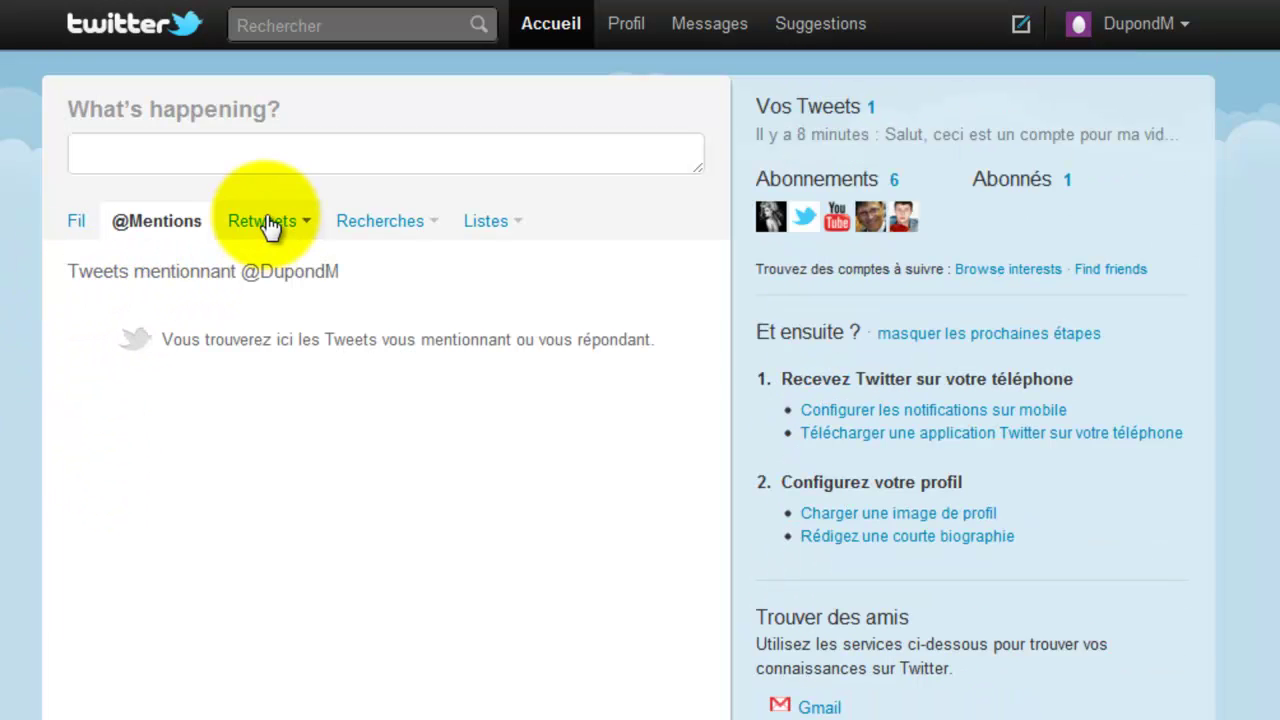
- Tweet 'Salut !' mentioning another account
click(176, 152)
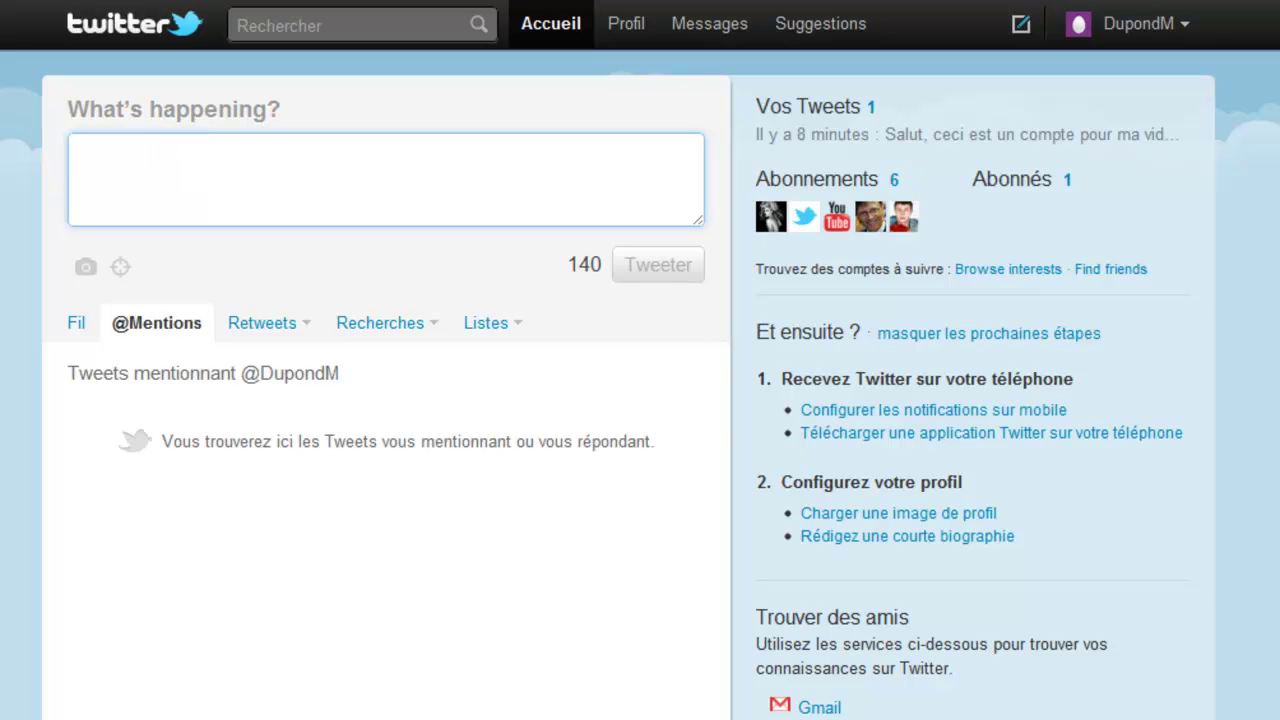
text(@)
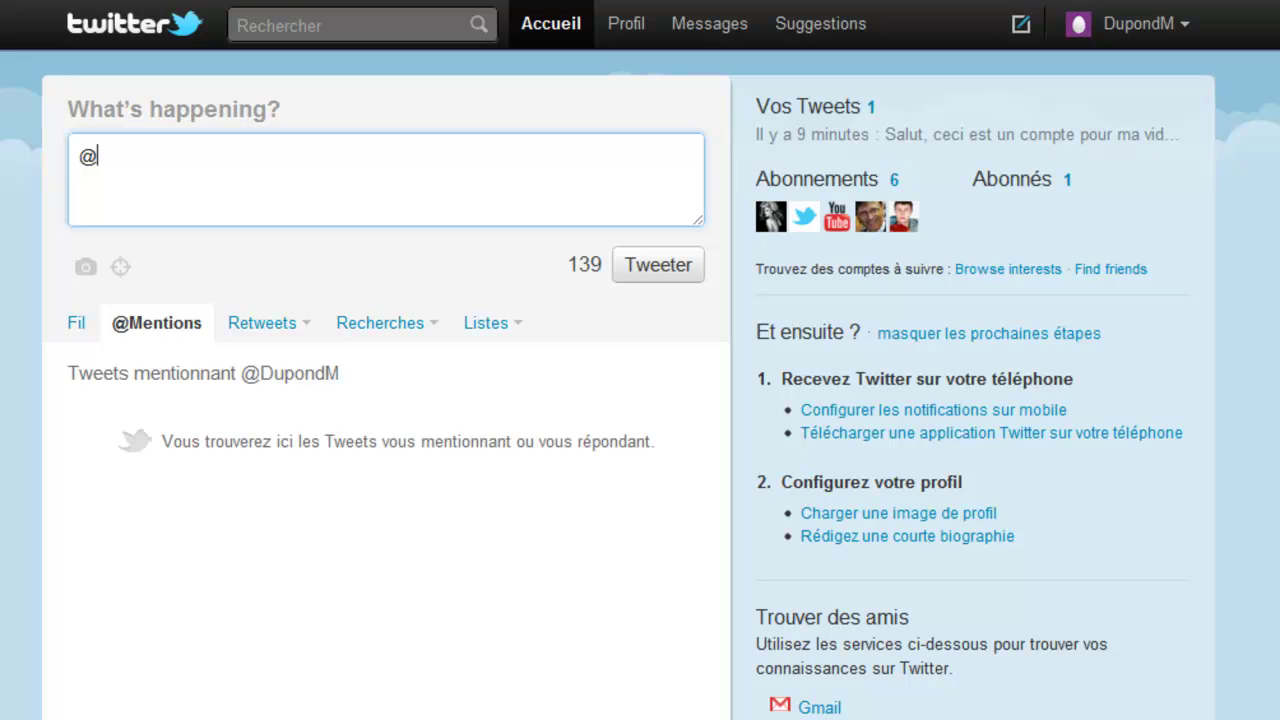
text(ratchet49 Salut !)
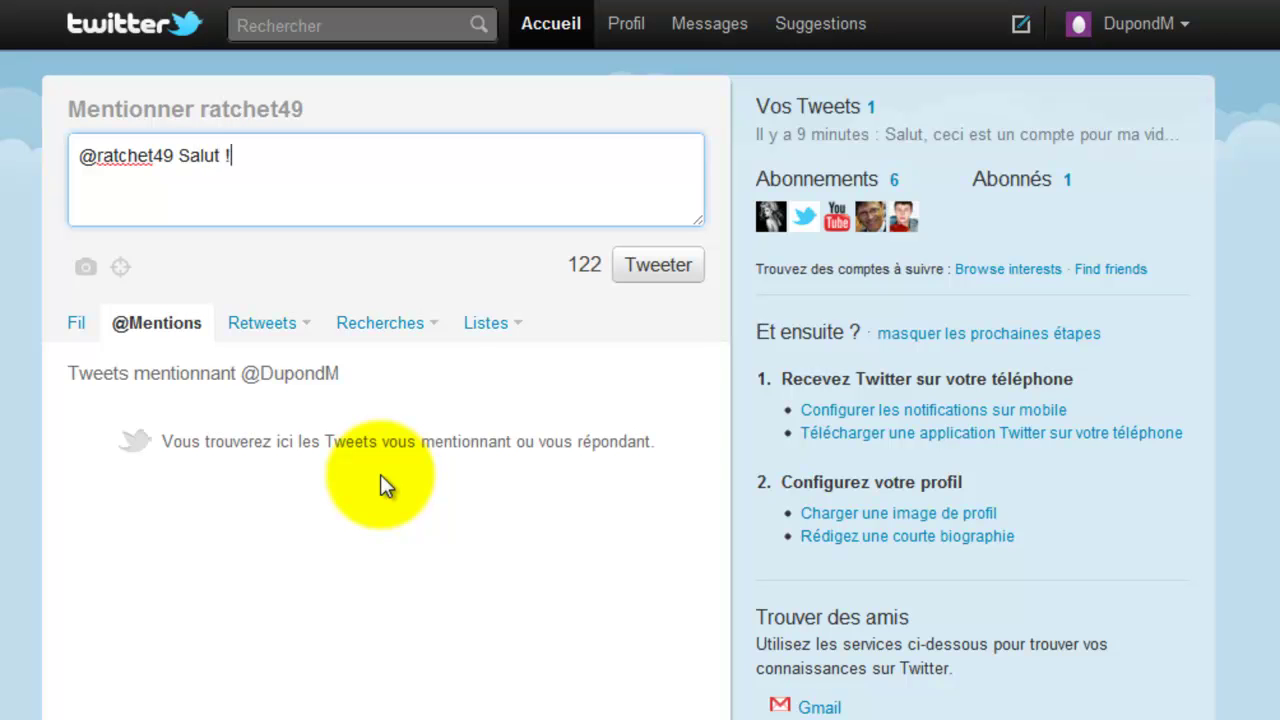
click(646, 268)
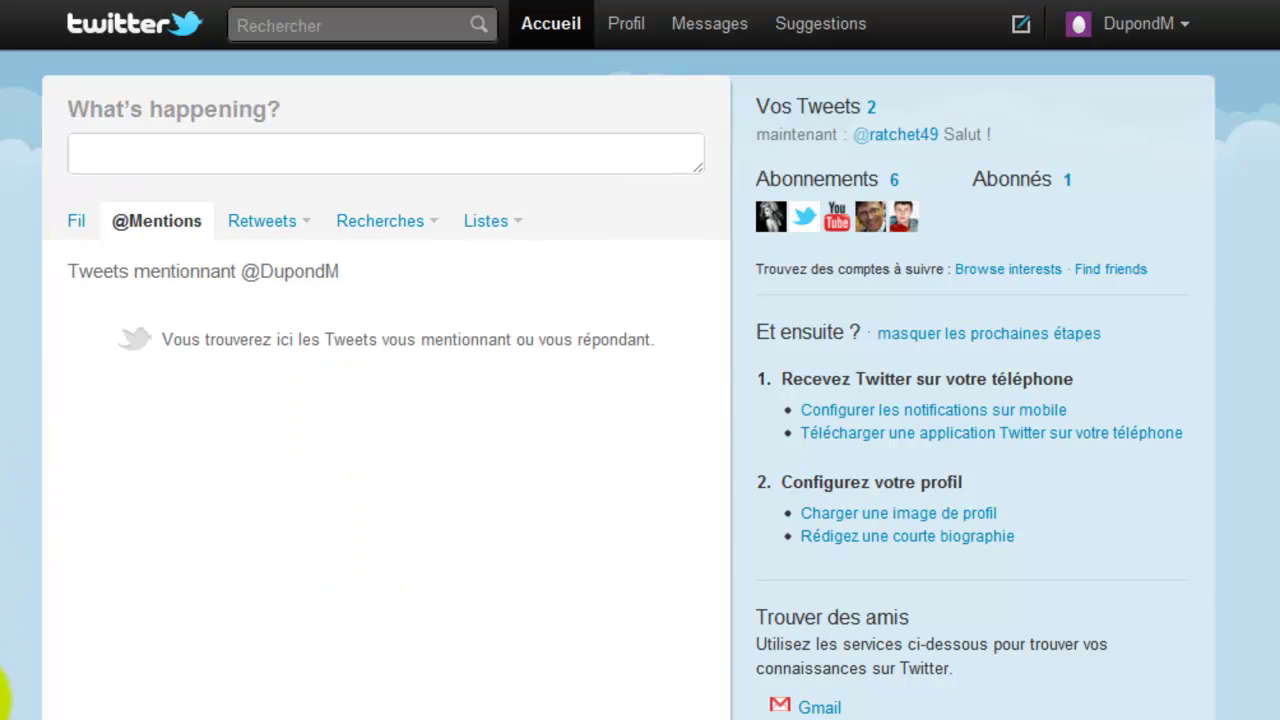
- Tweet 'Salut !' mentioning your own handle, picked from the suggestions
mouse_move(2, 718)
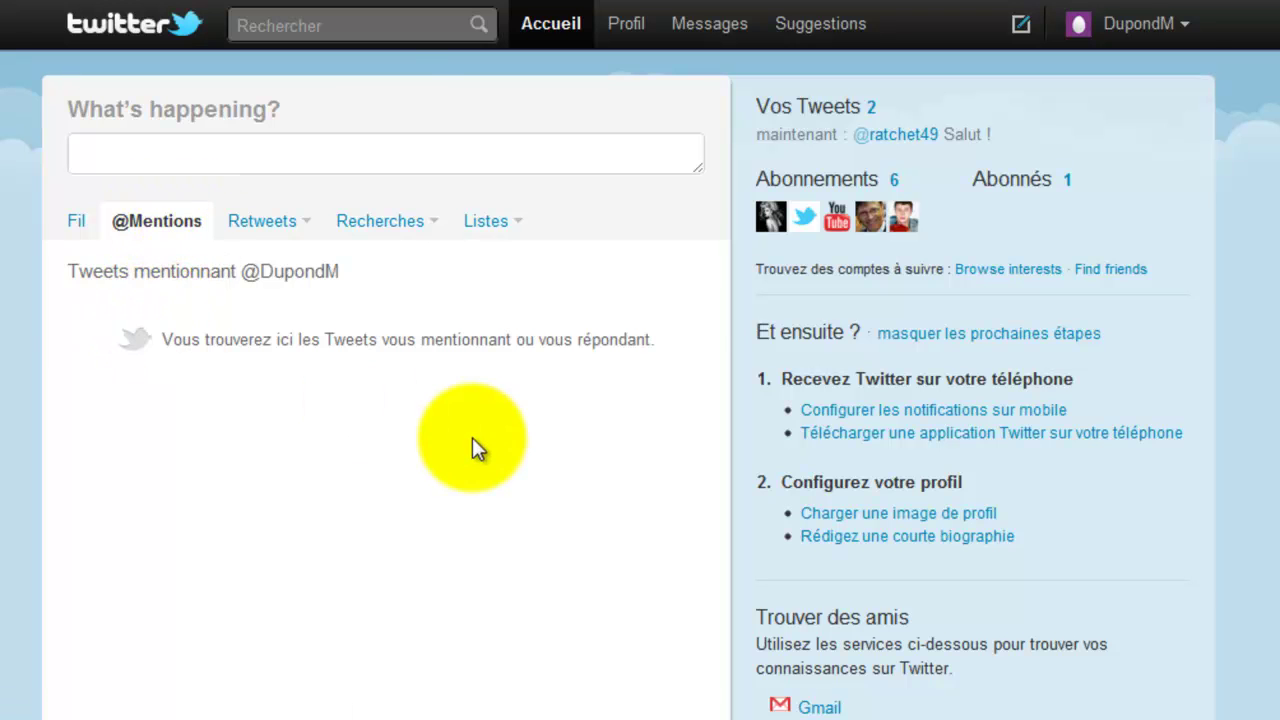
click(276, 160)
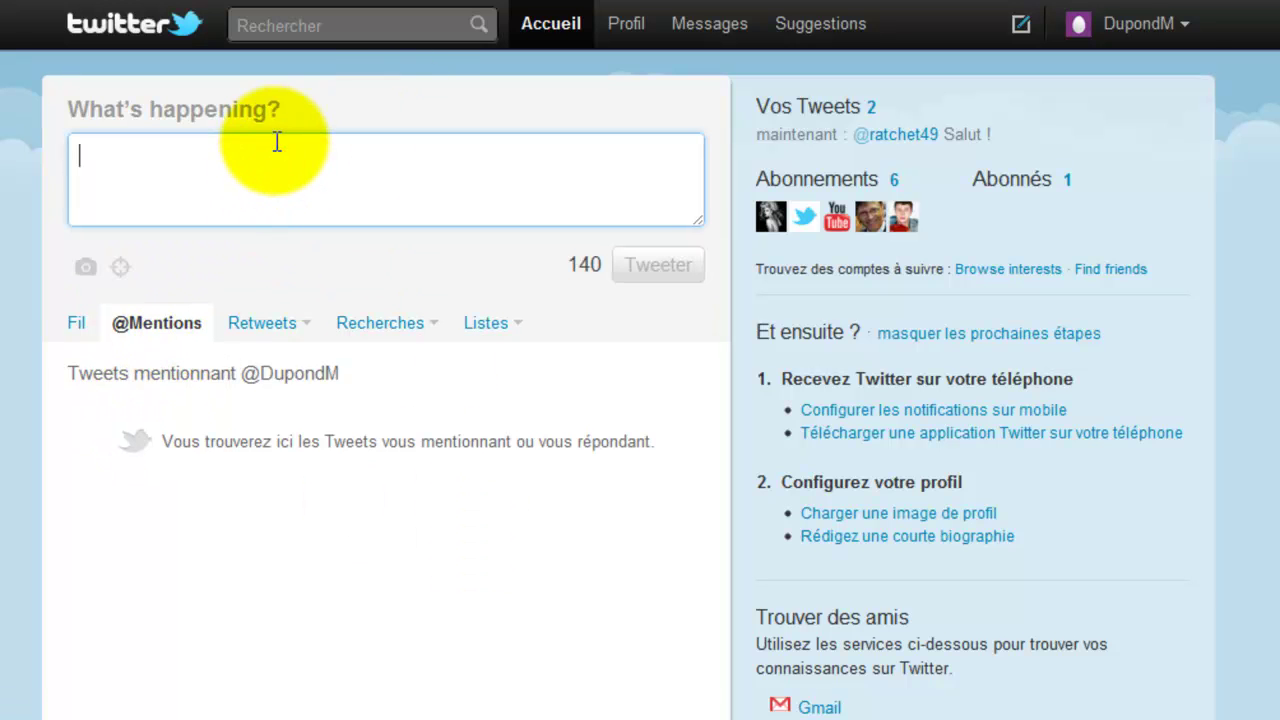
text(@Du)
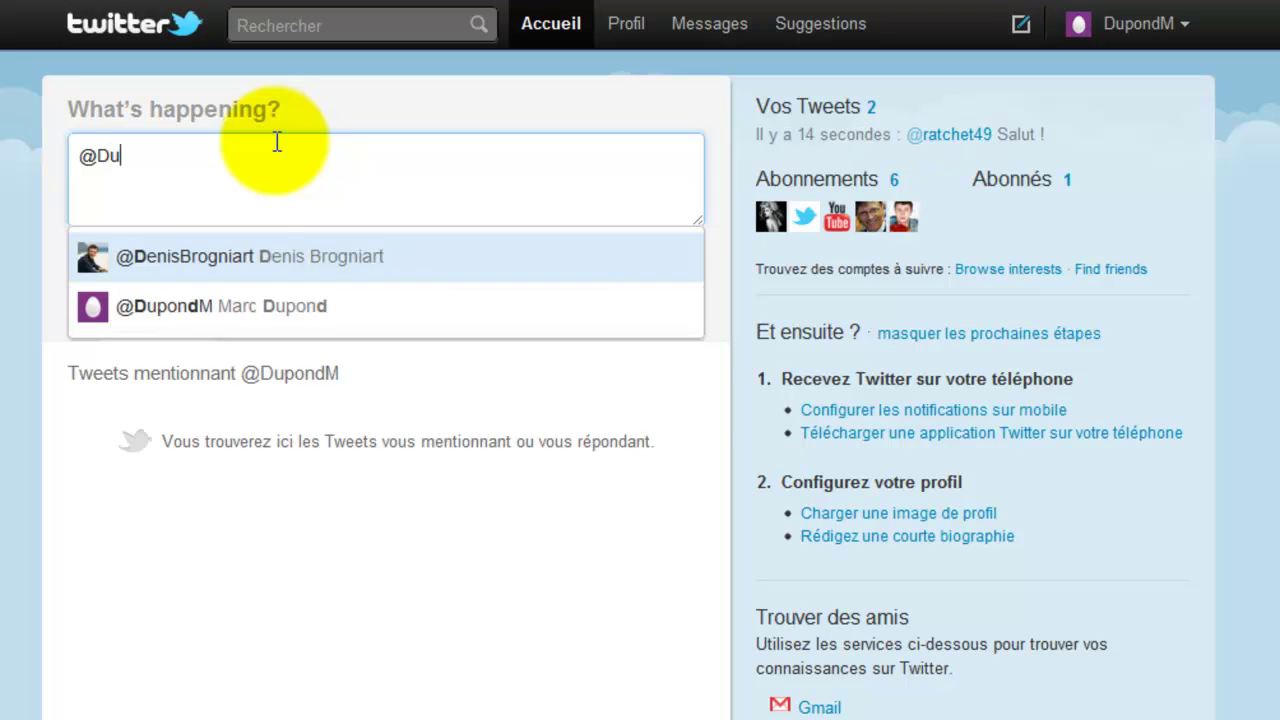
click(228, 280)
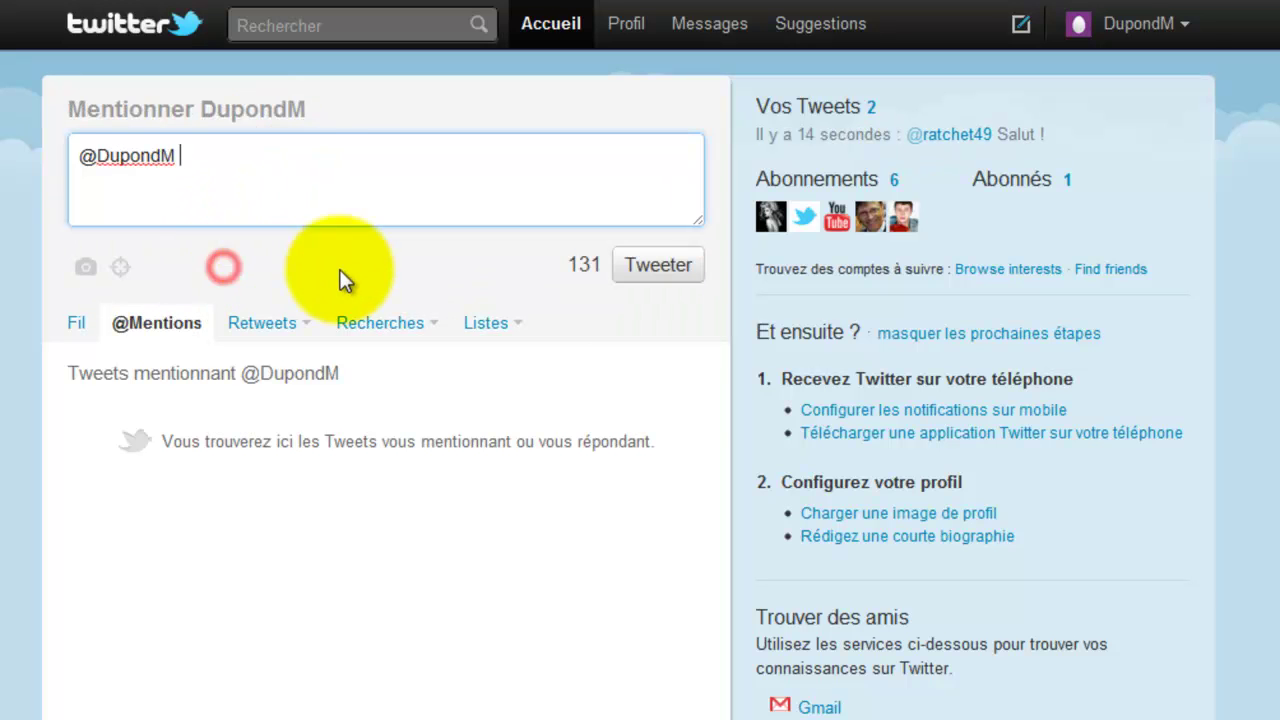
text(Salut !)
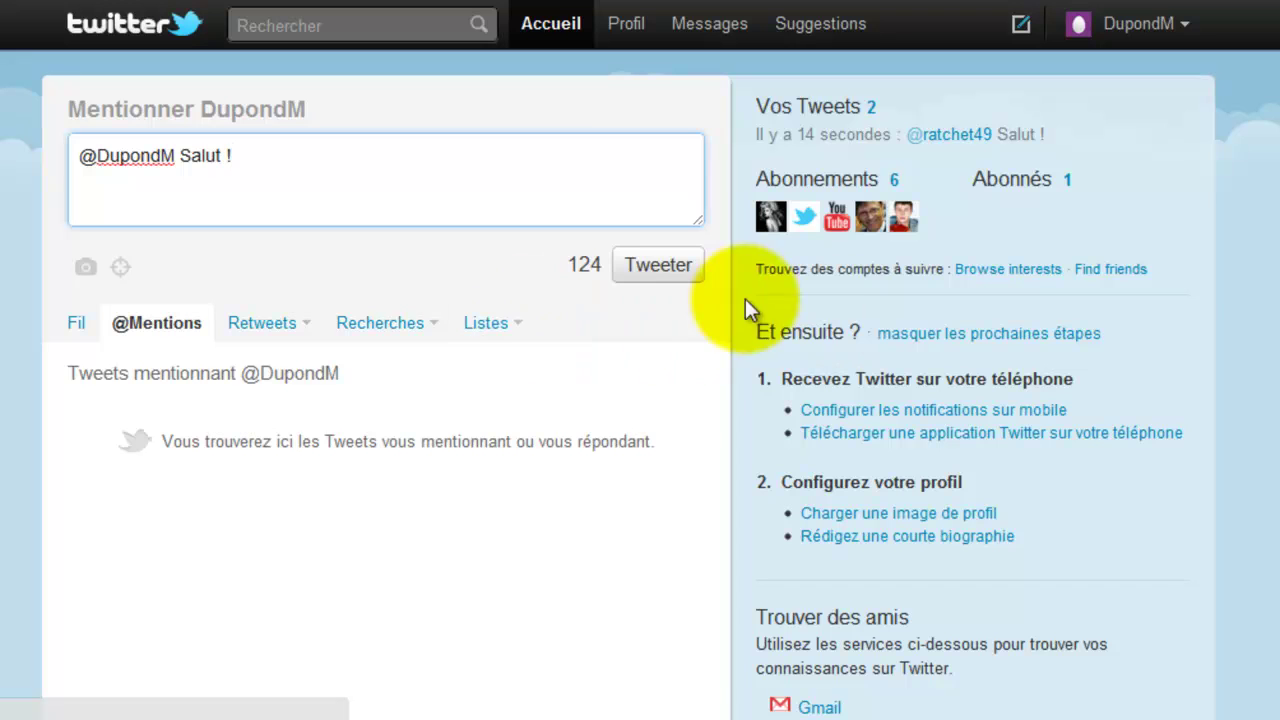
click(643, 265)
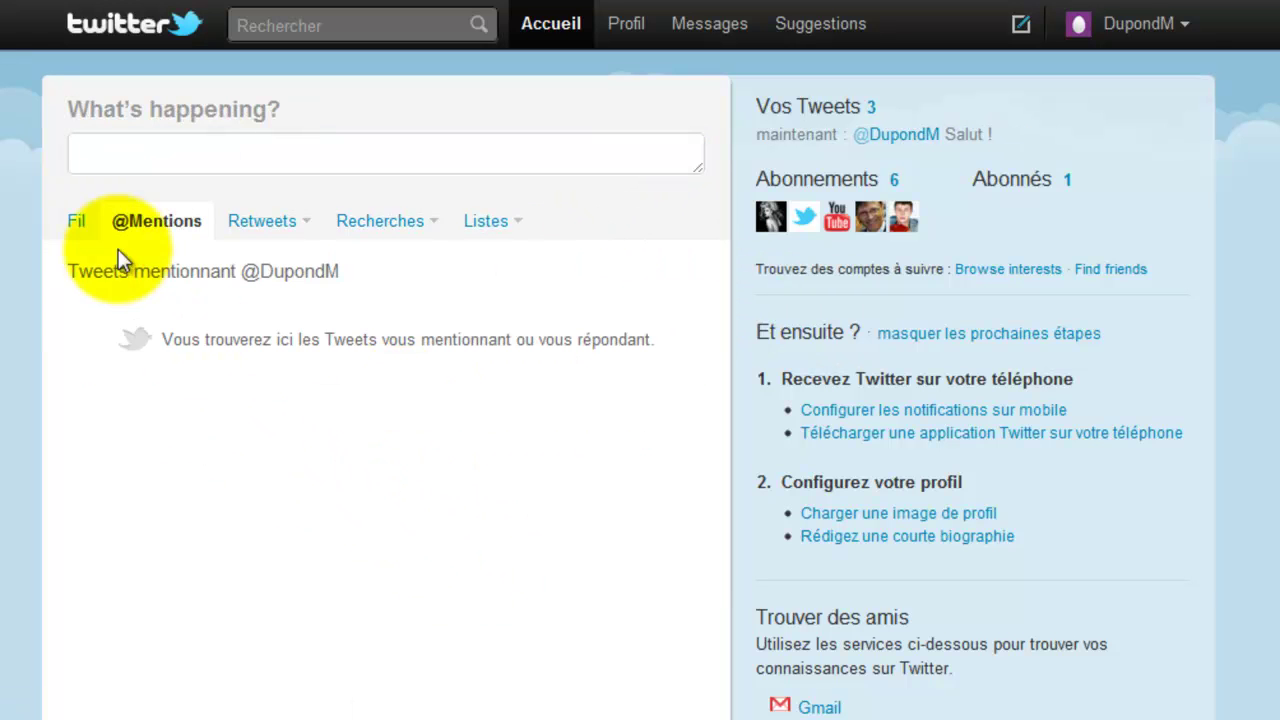
- Retweet NormanDesVideos' 4-million-views tweet from the home timeline, confirming it to followers
click(79, 222)
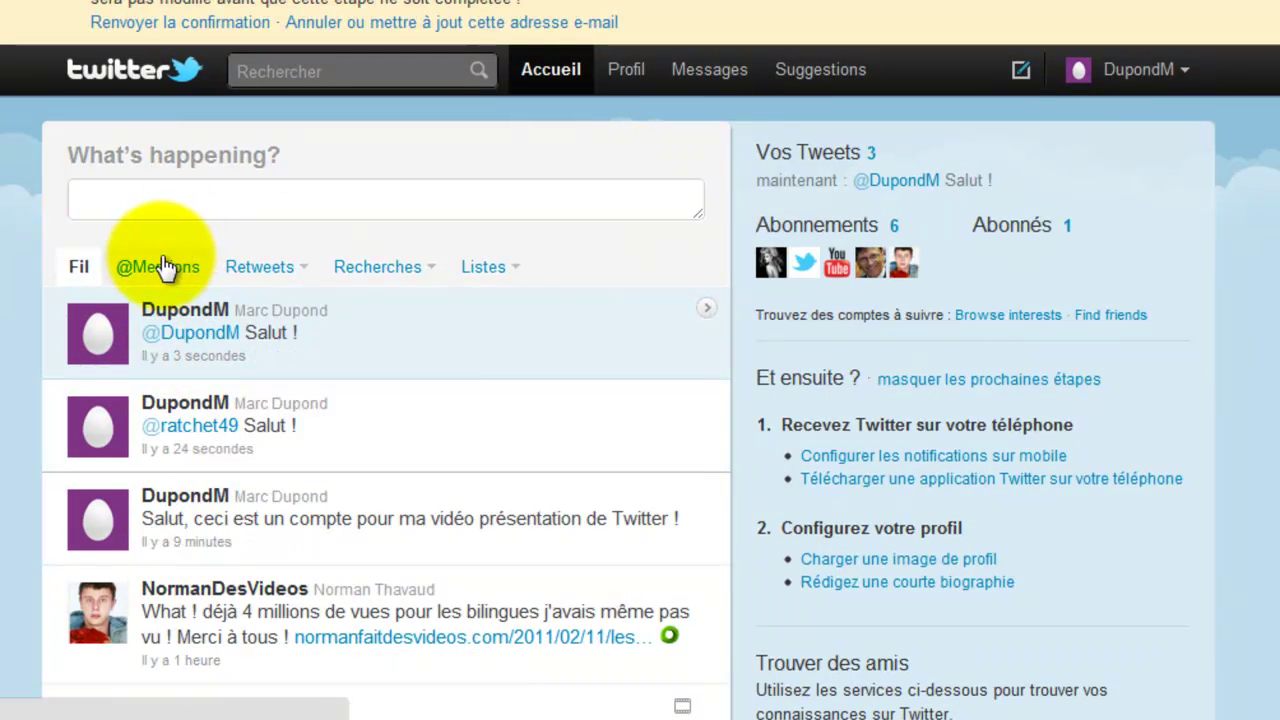
click(162, 266)
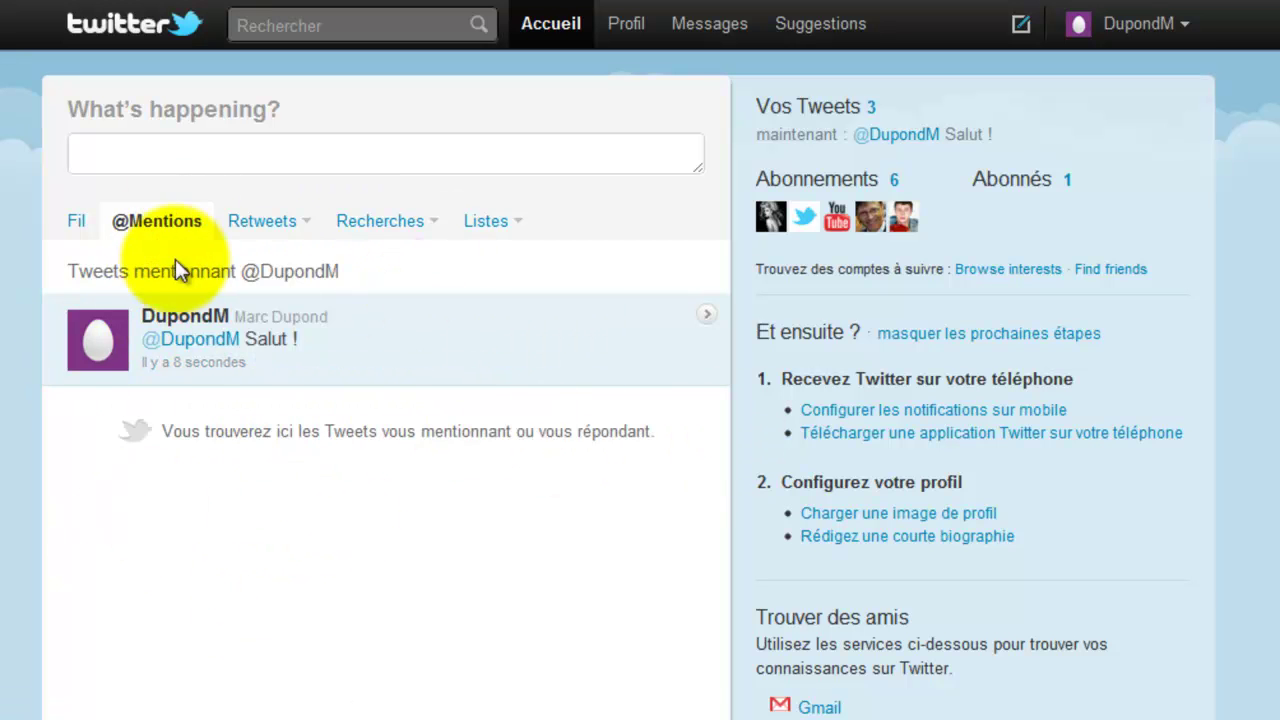
click(267, 221)
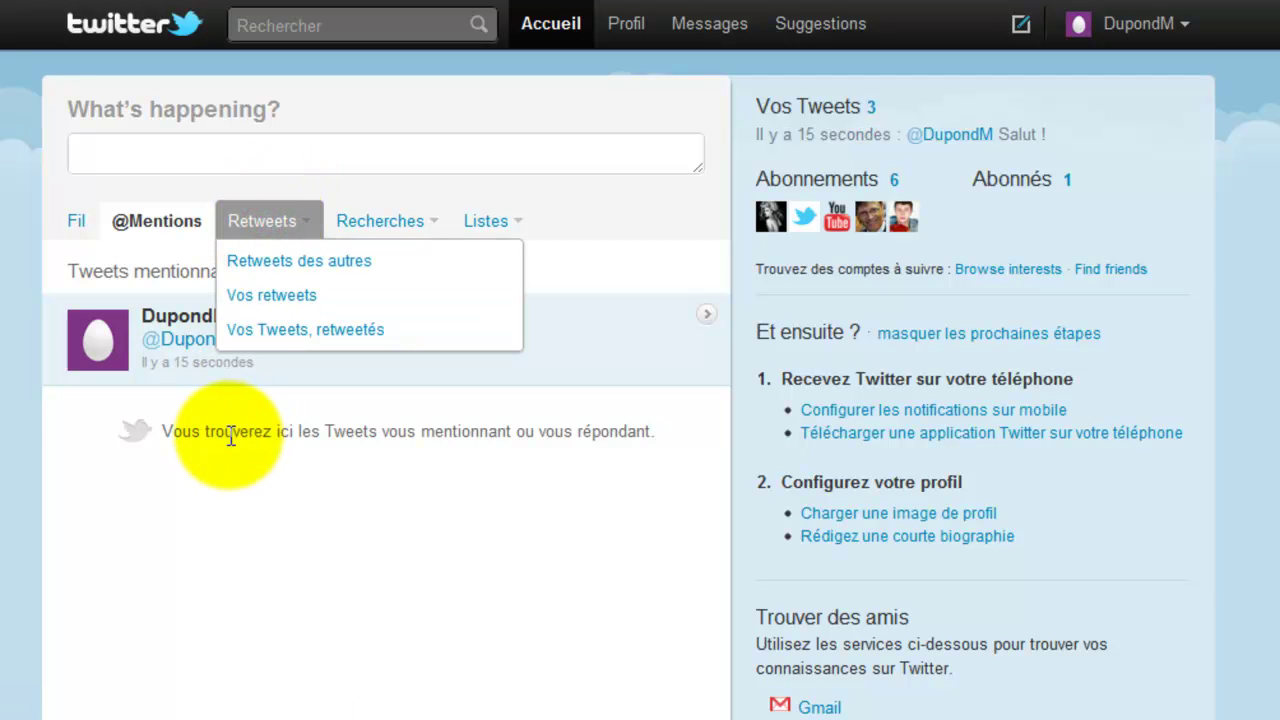
click(162, 535)
click(70, 219)
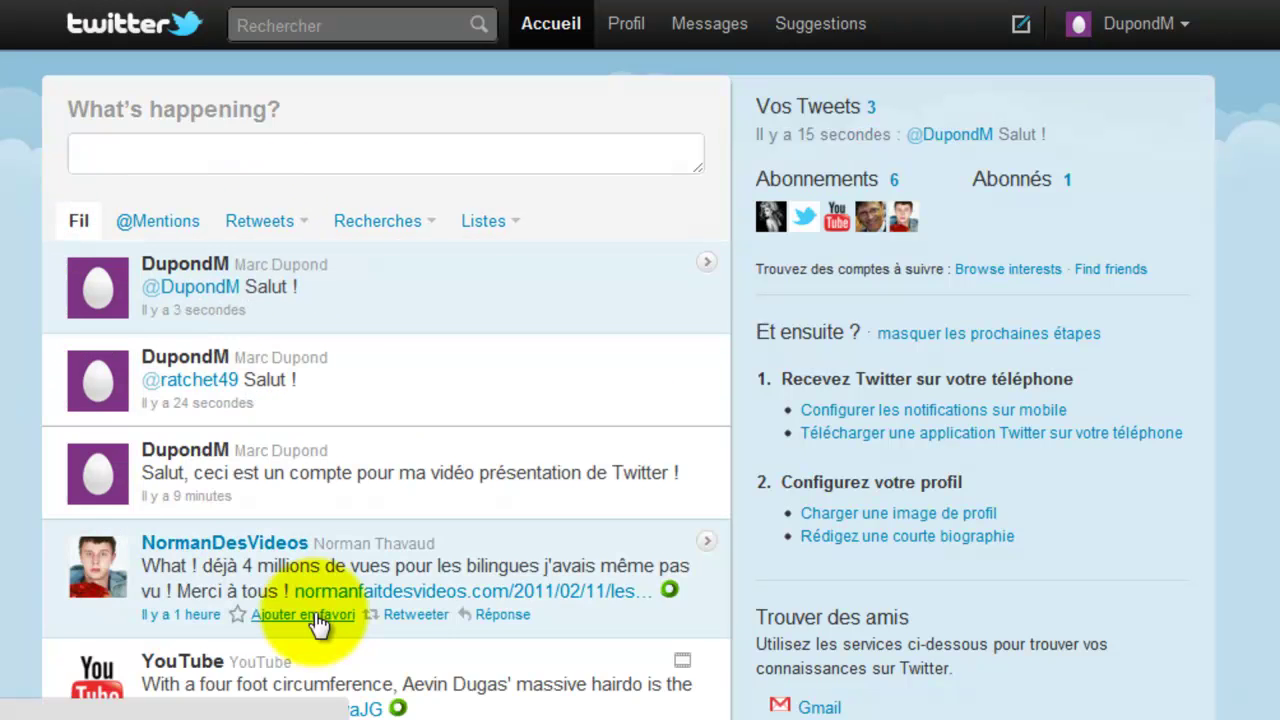
scroll(386, 400, down, 1)
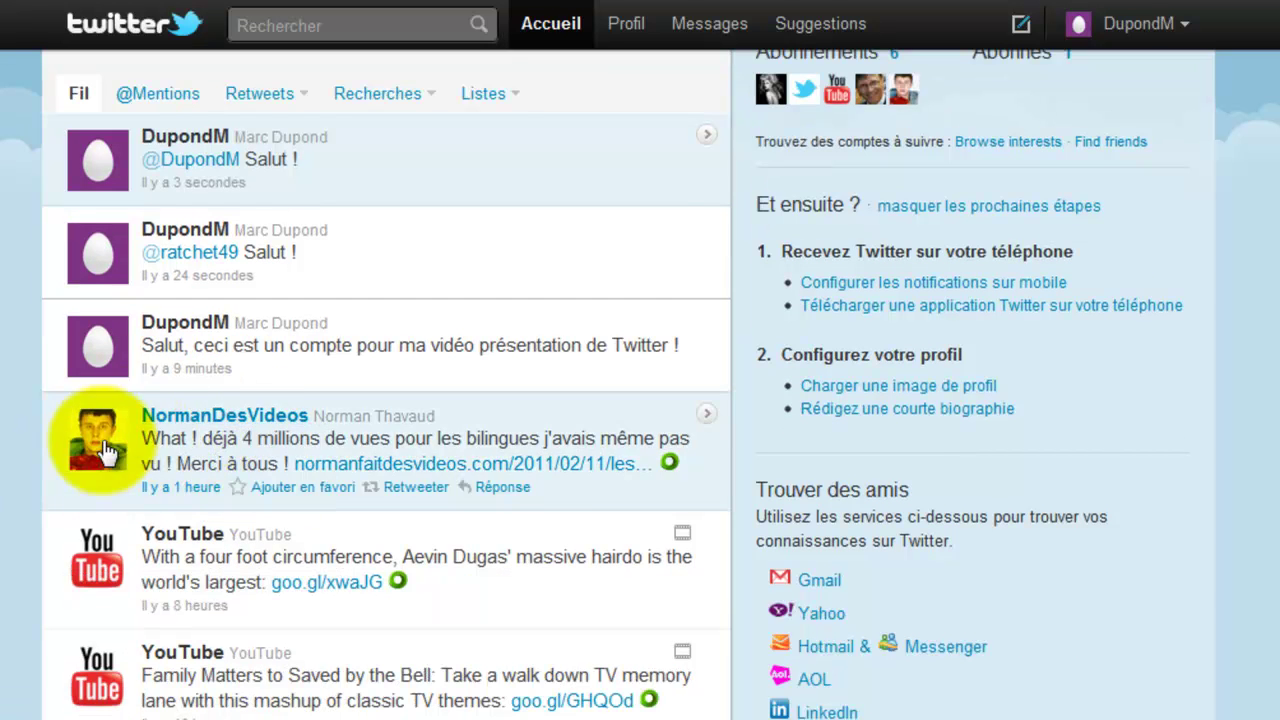
click(416, 488)
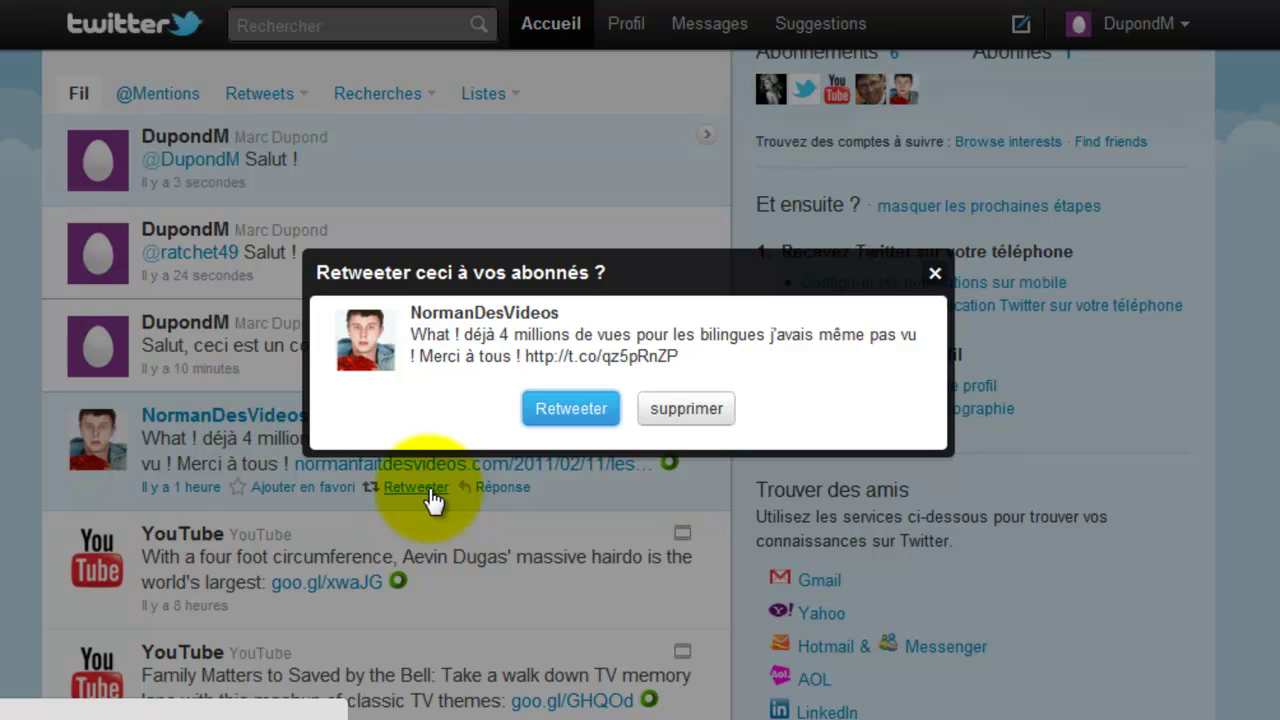
click(578, 420)
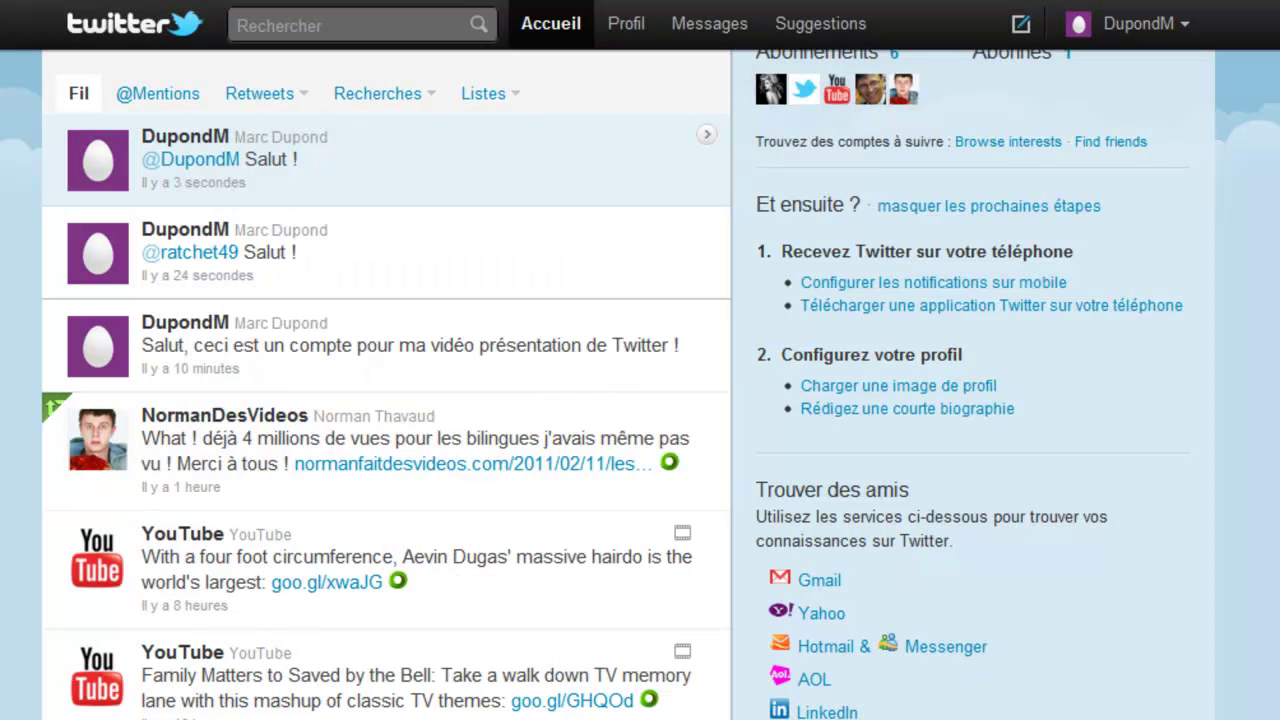
scroll(10, 340, up, 2)
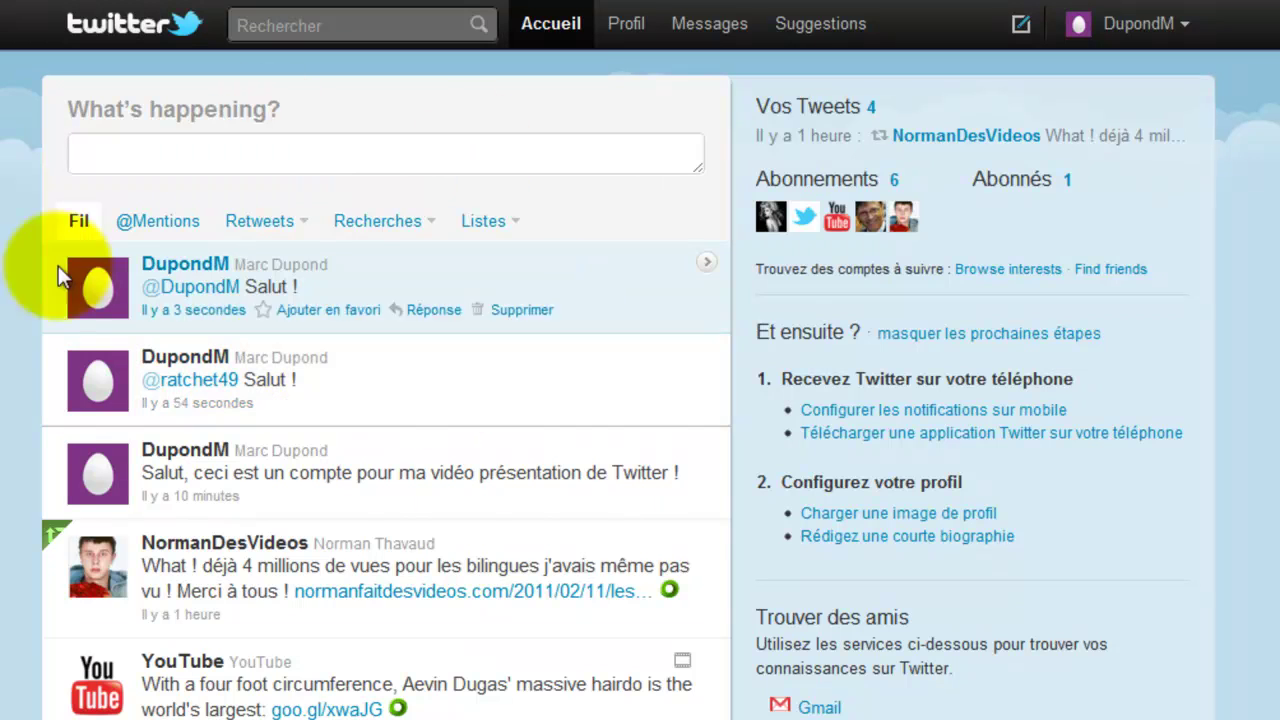
- Browse the Abonnés list, then open and close the saved searches and lists menus
click(1008, 179)
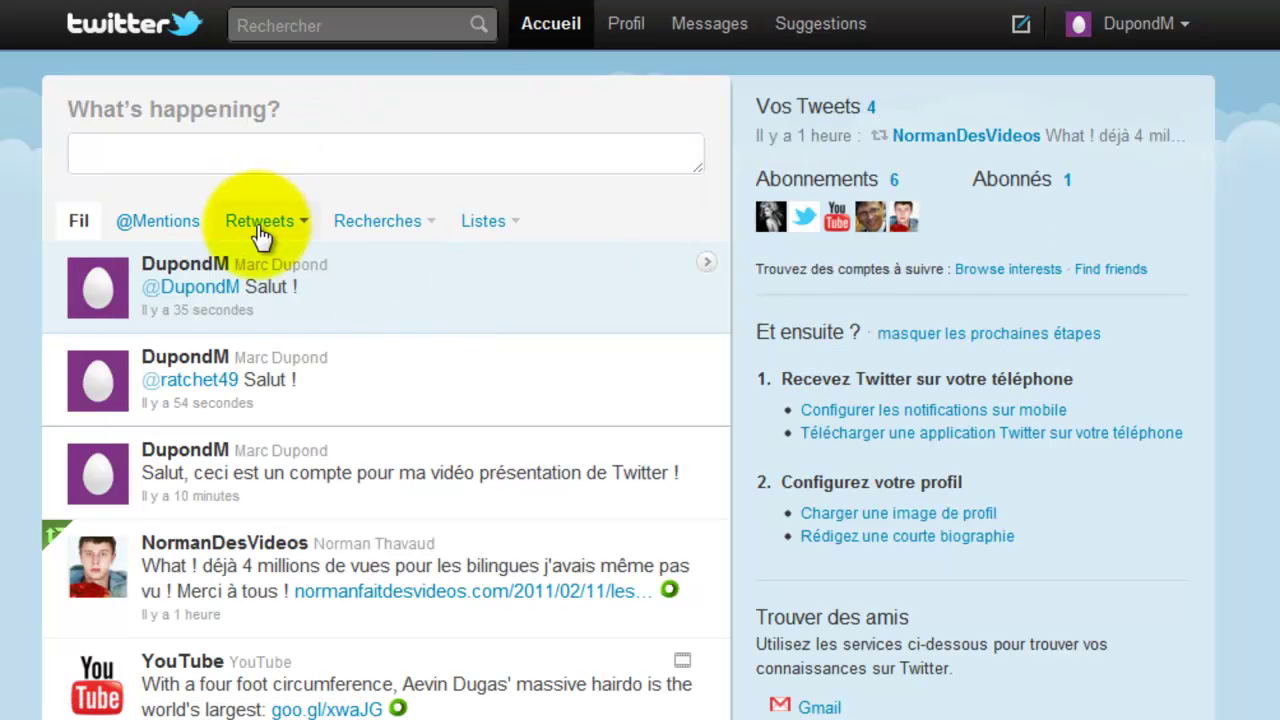
click(355, 230)
click(607, 195)
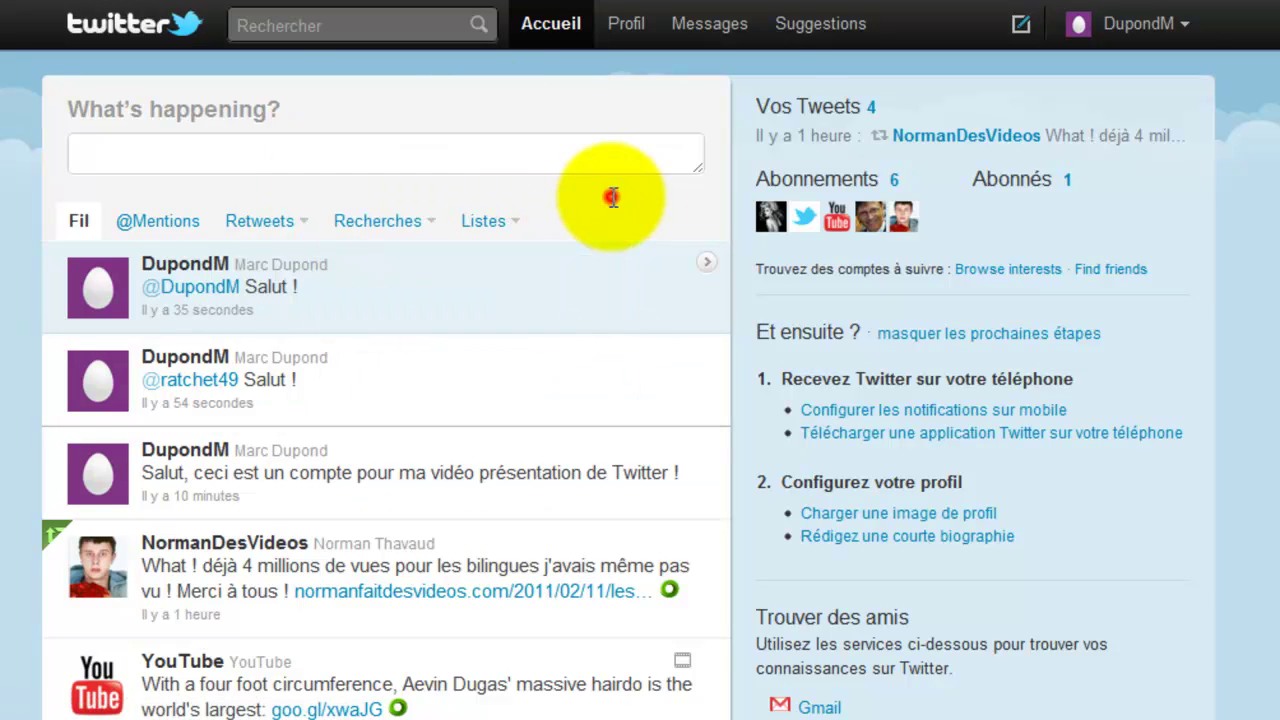
click(383, 28)
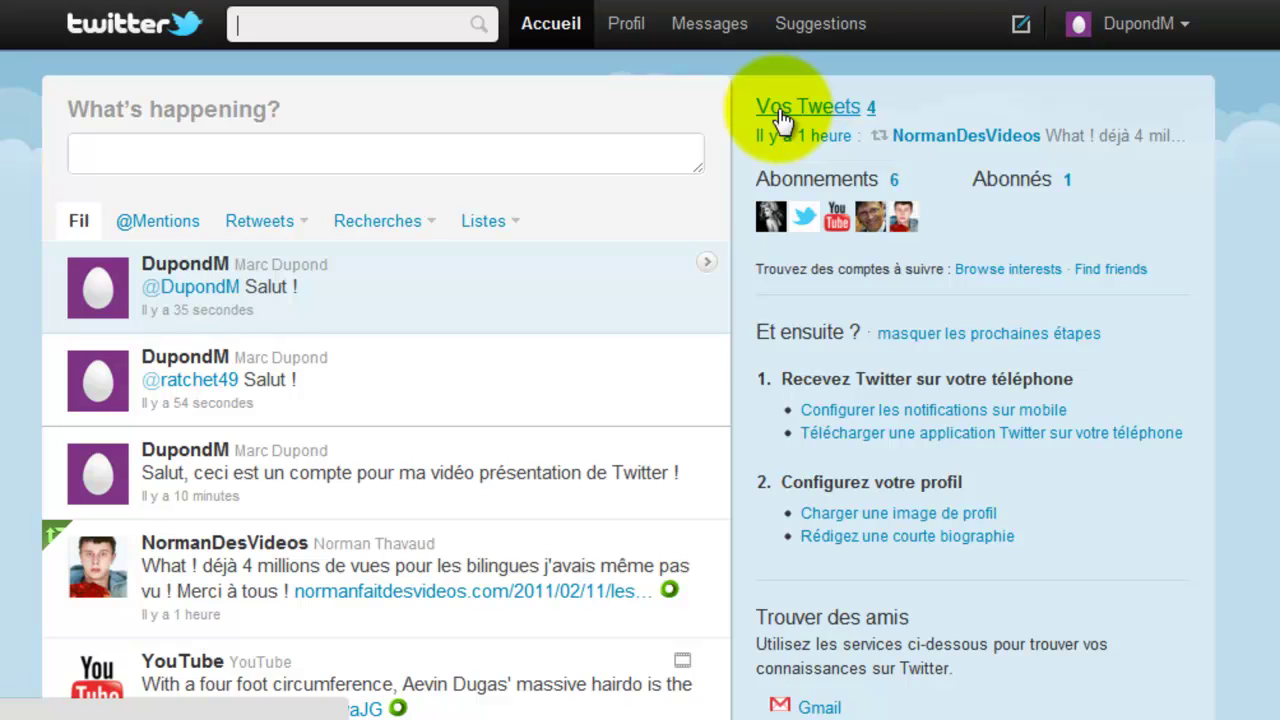
click(471, 205)
click(491, 227)
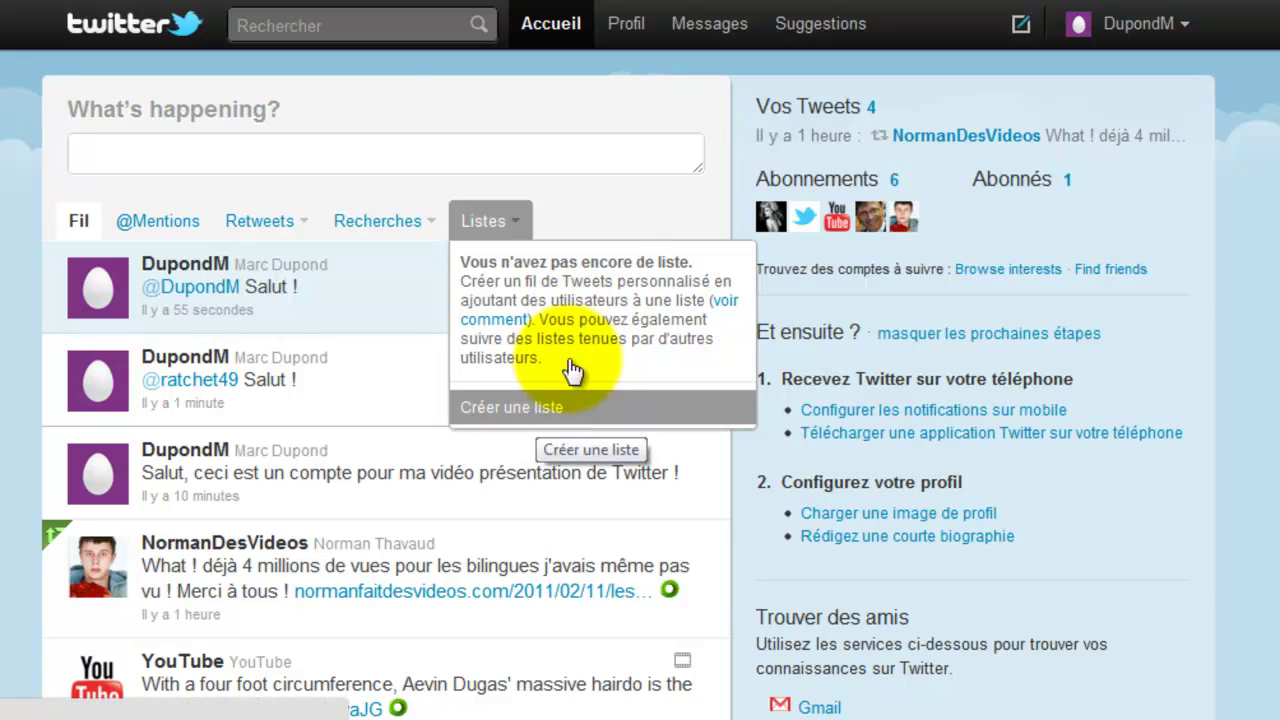
click(592, 216)
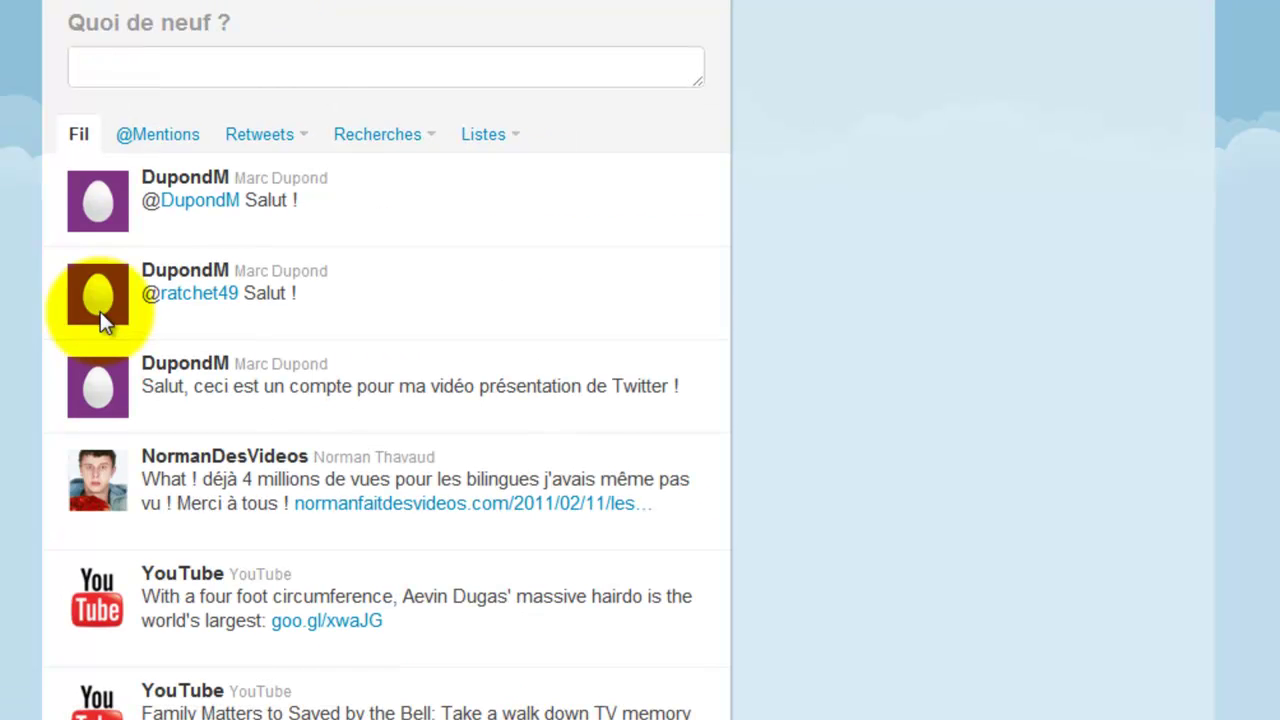
- Return to the home timeline showing 4 tweets with the Salut ! tweets on top
scroll(100, 311, up, 1)
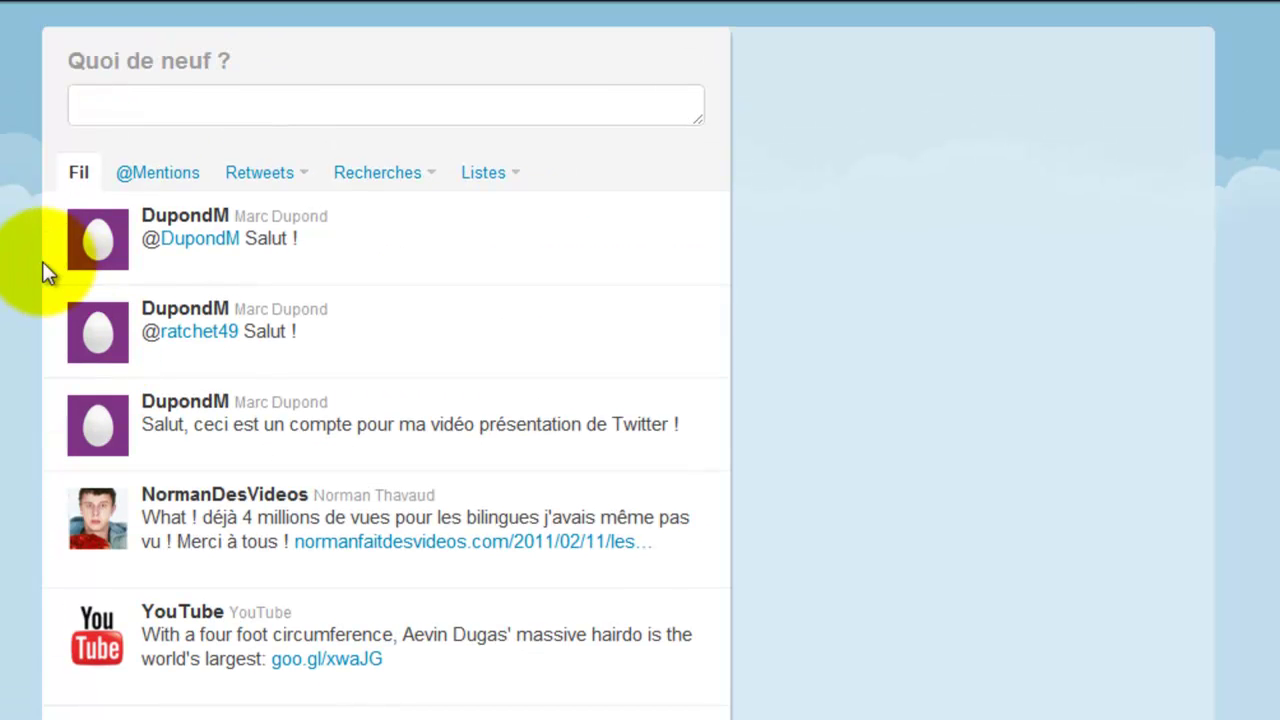
scroll(371, 5, down, 1)
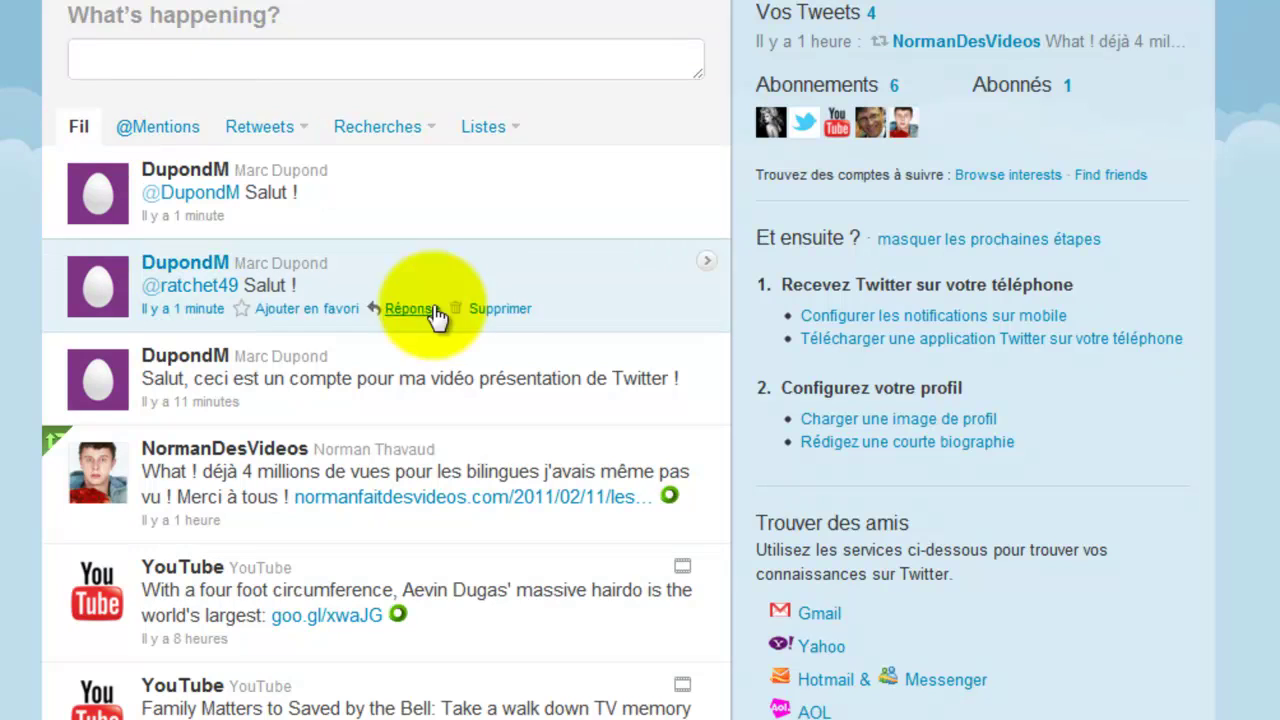
click(503, 127)
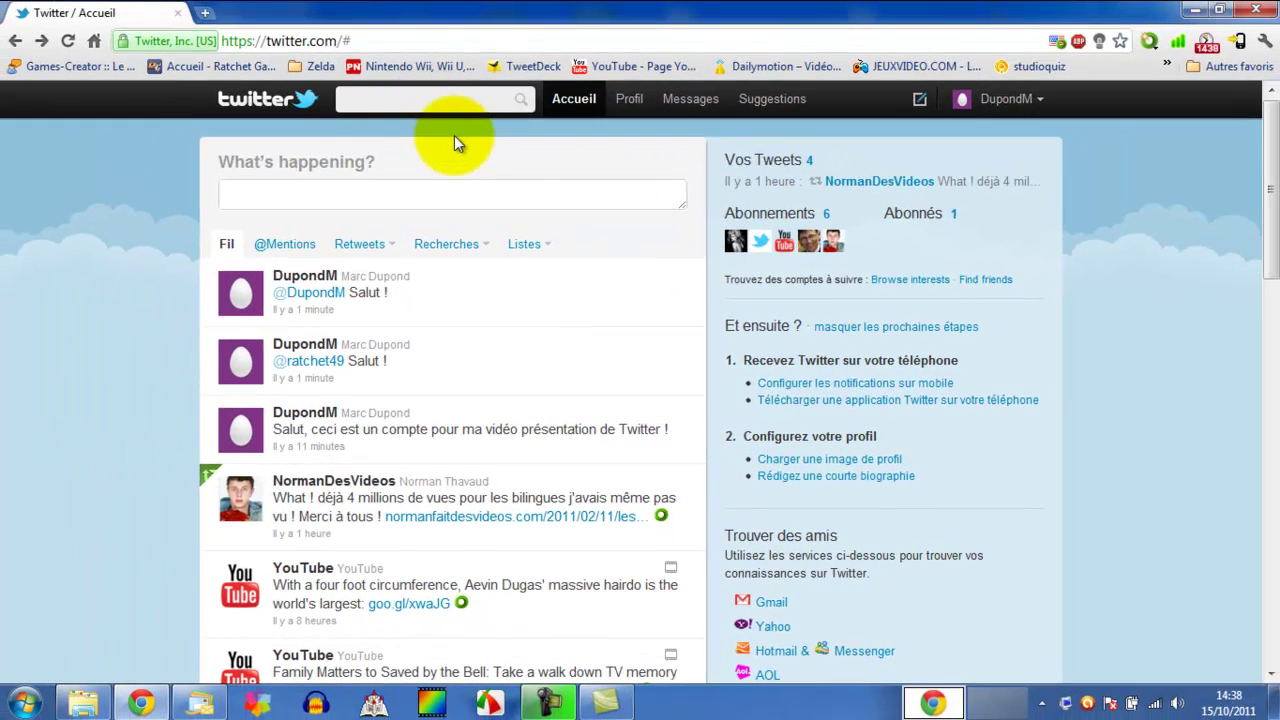
text(rat)
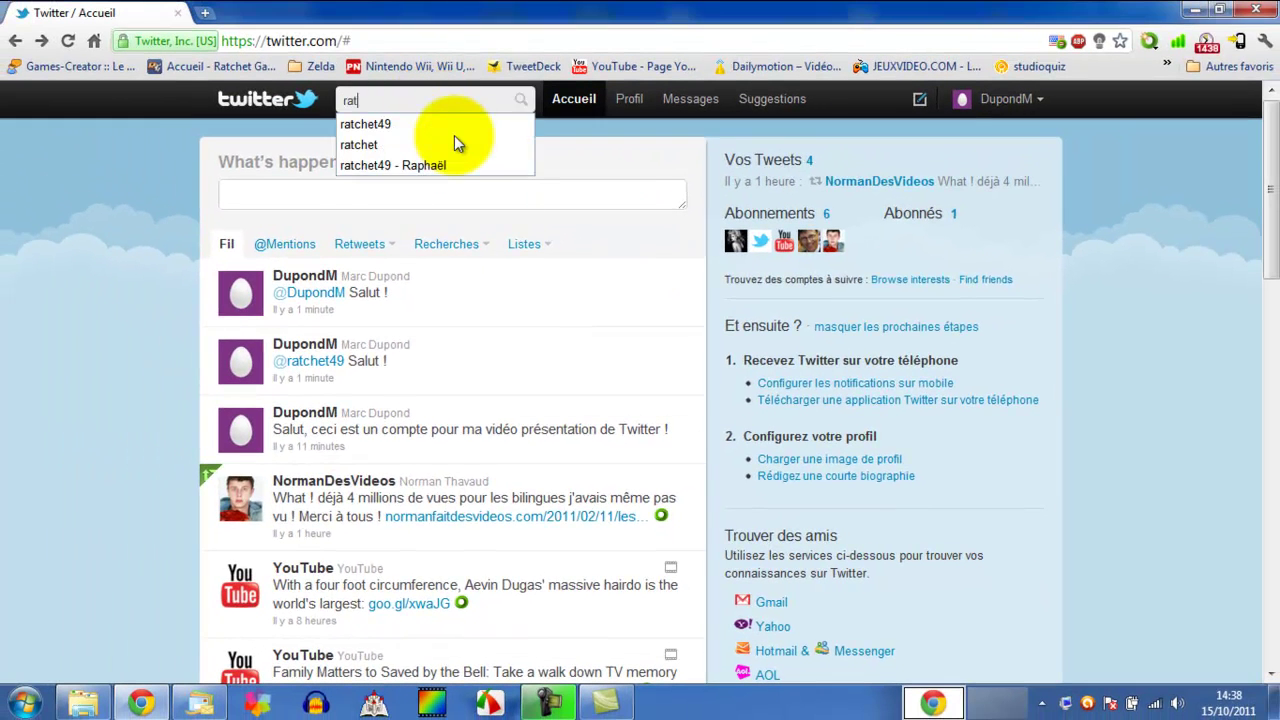
text(chet49)
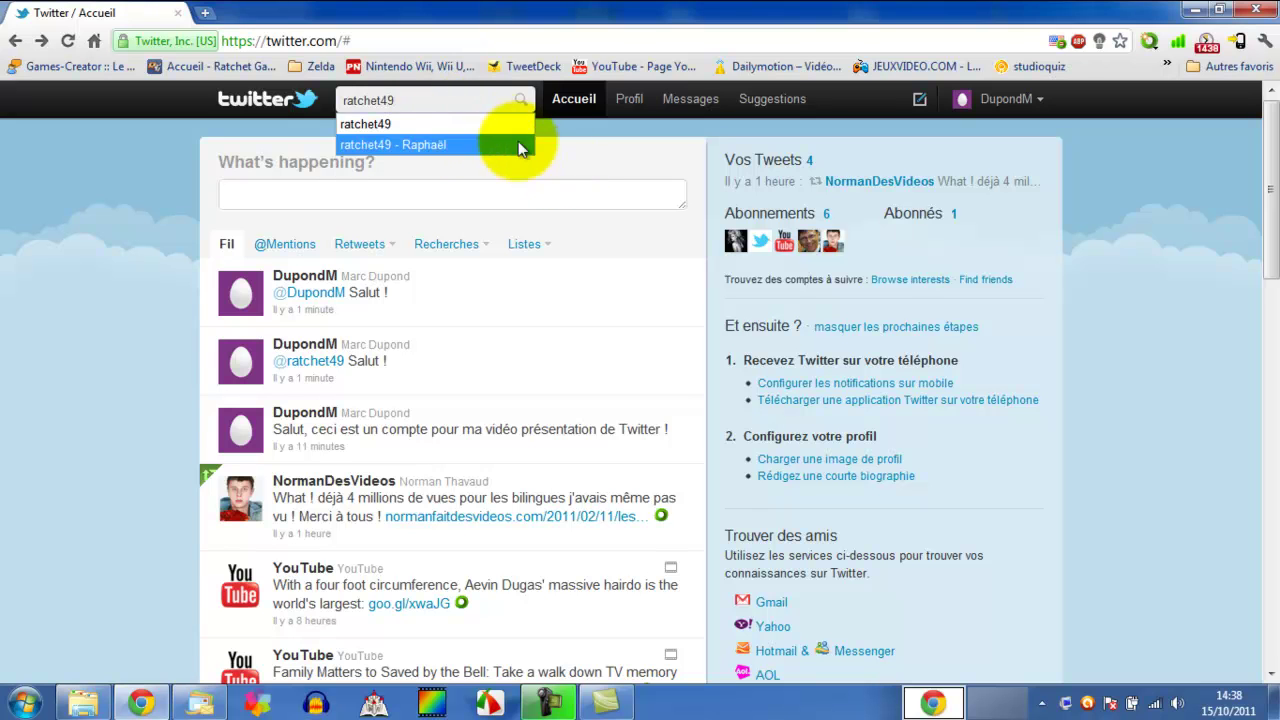
click(496, 122)
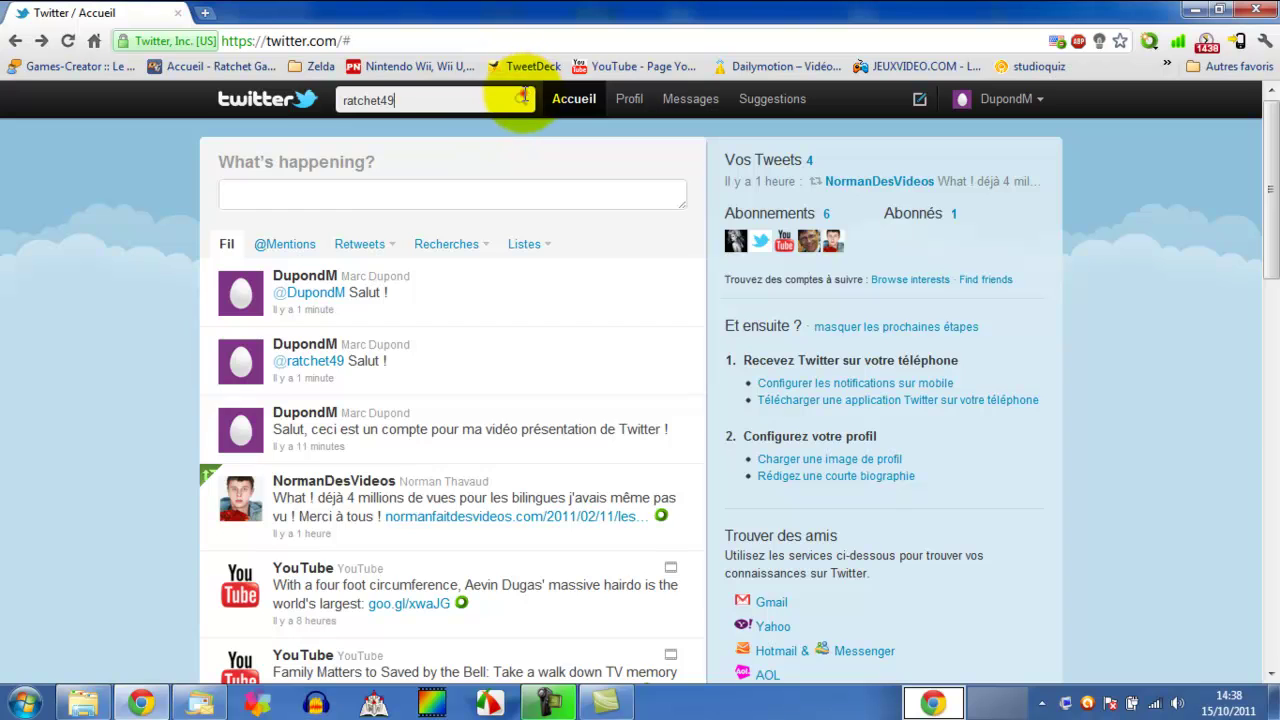
click(519, 99)
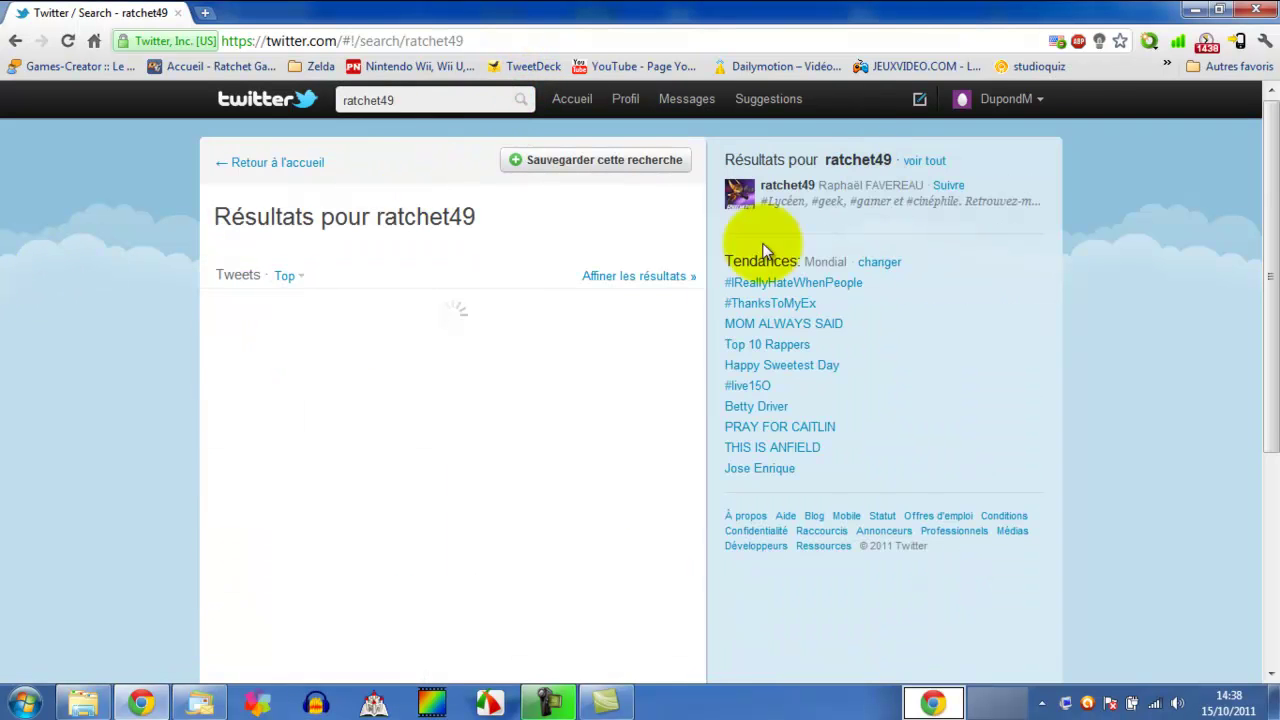
click(788, 187)
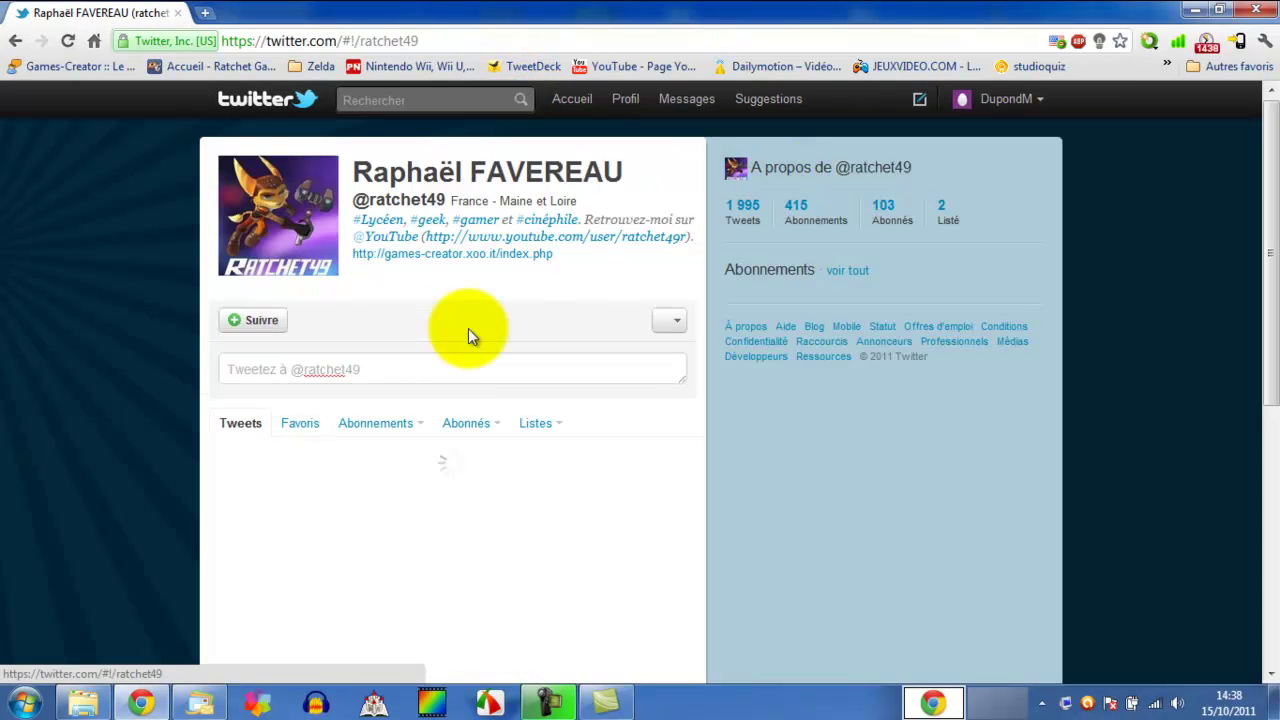
click(258, 318)
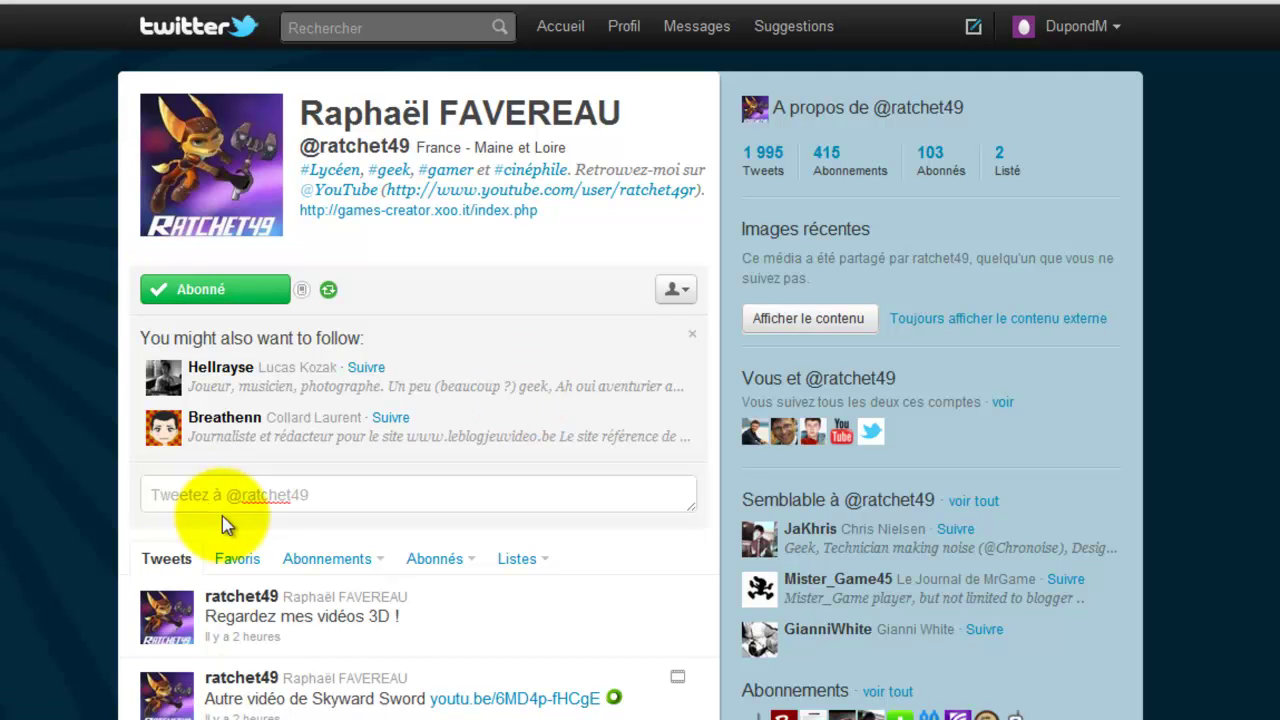
- Return to the home timeline and scroll the feed, which now shows 7 followed accounts
click(170, 38)
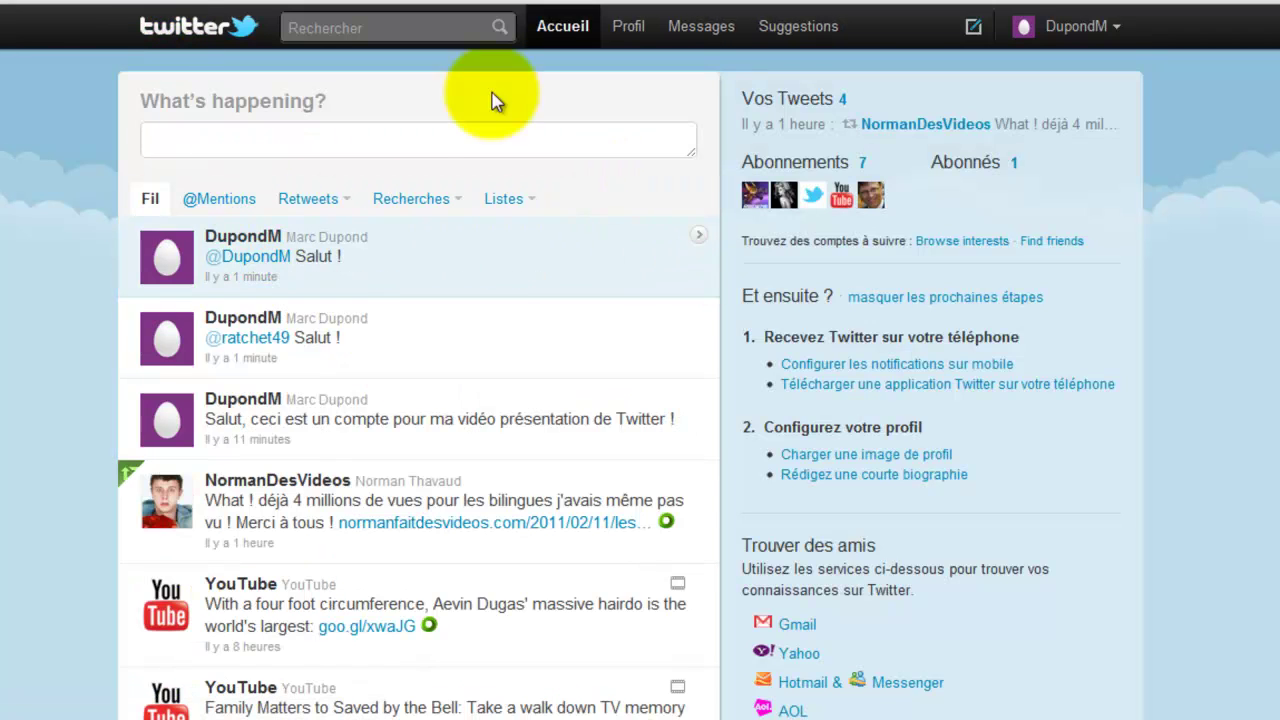
scroll(5, 257, down, 5)
scroll(5, 257, up, 5)
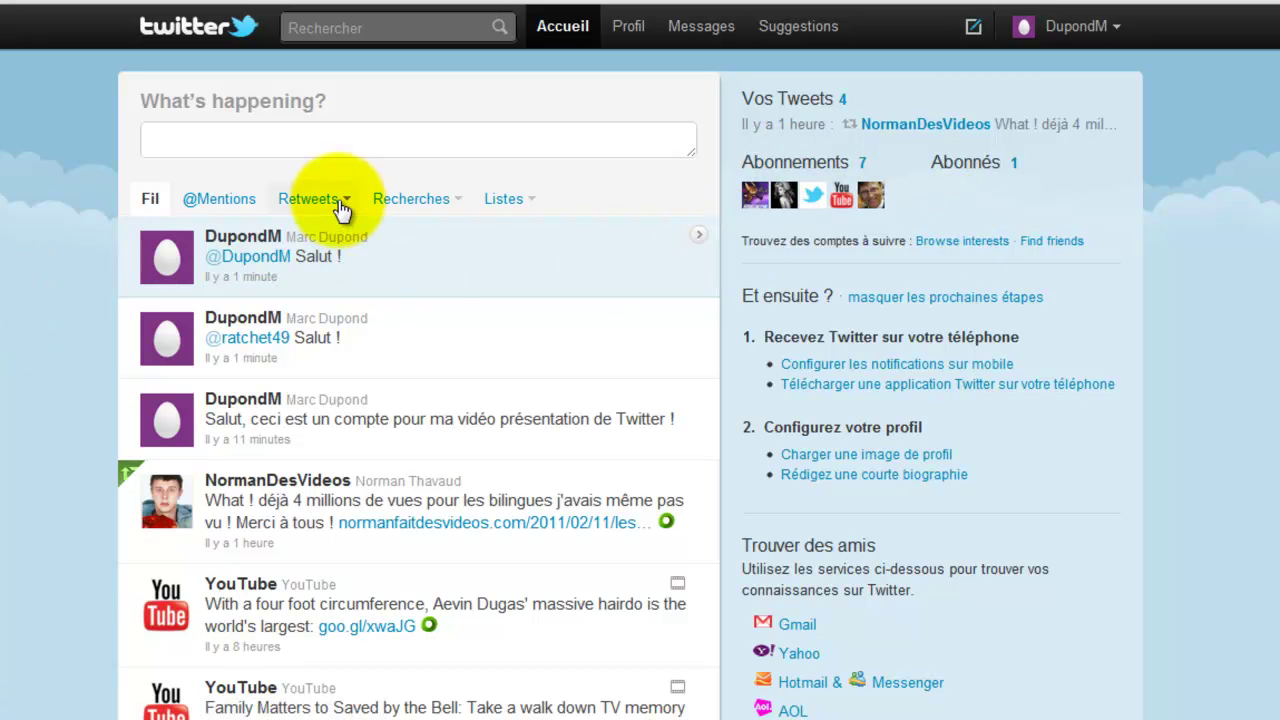
click(306, 134)
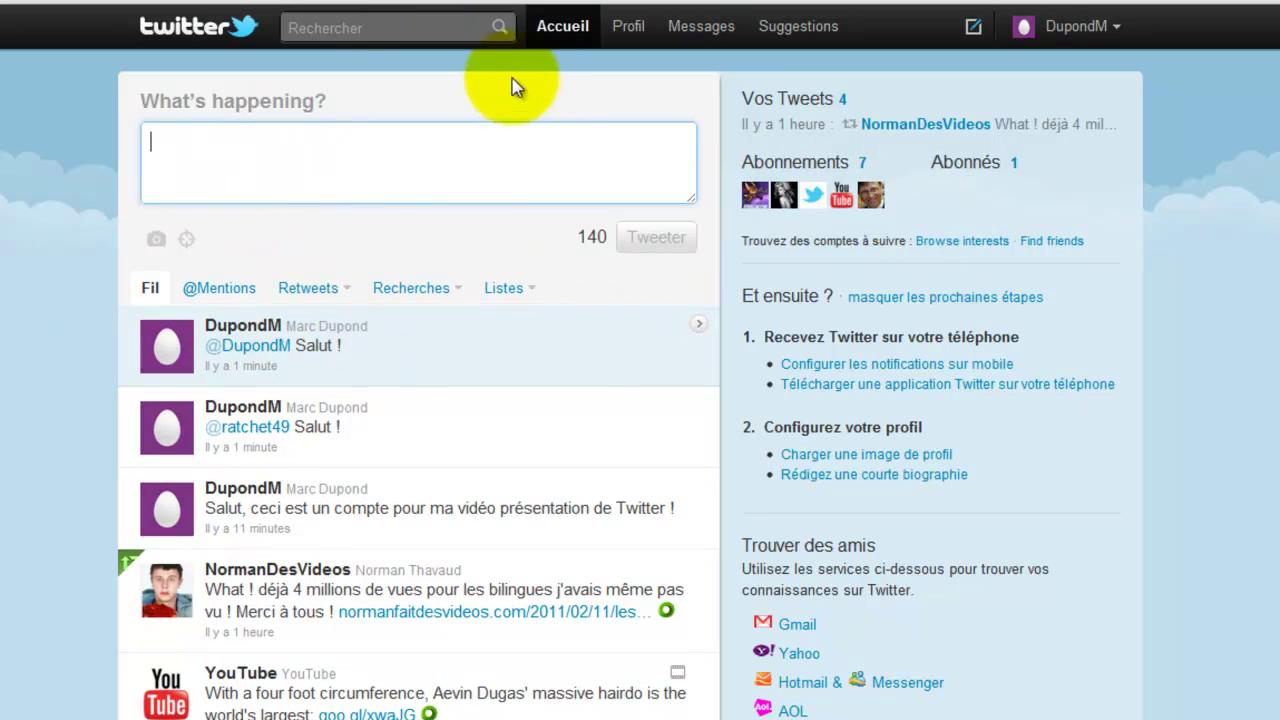
scroll(418, 400, down, 15)
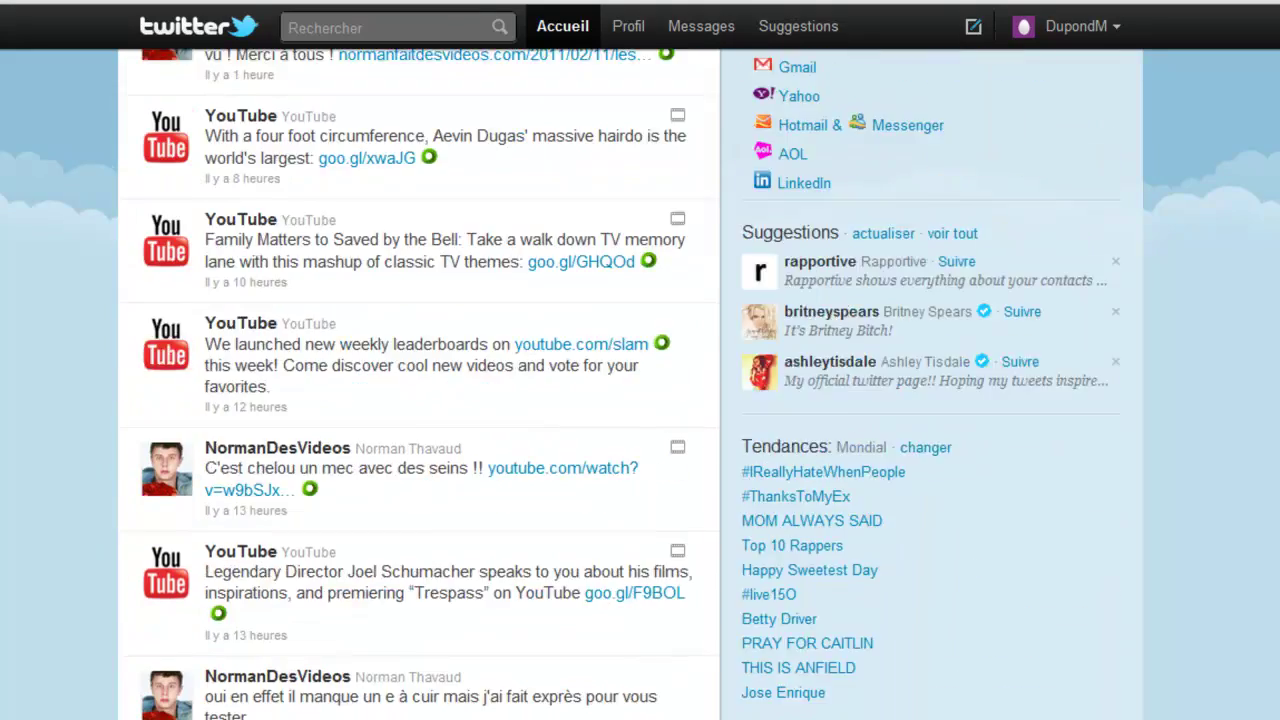
scroll(100, 397, down, 8)
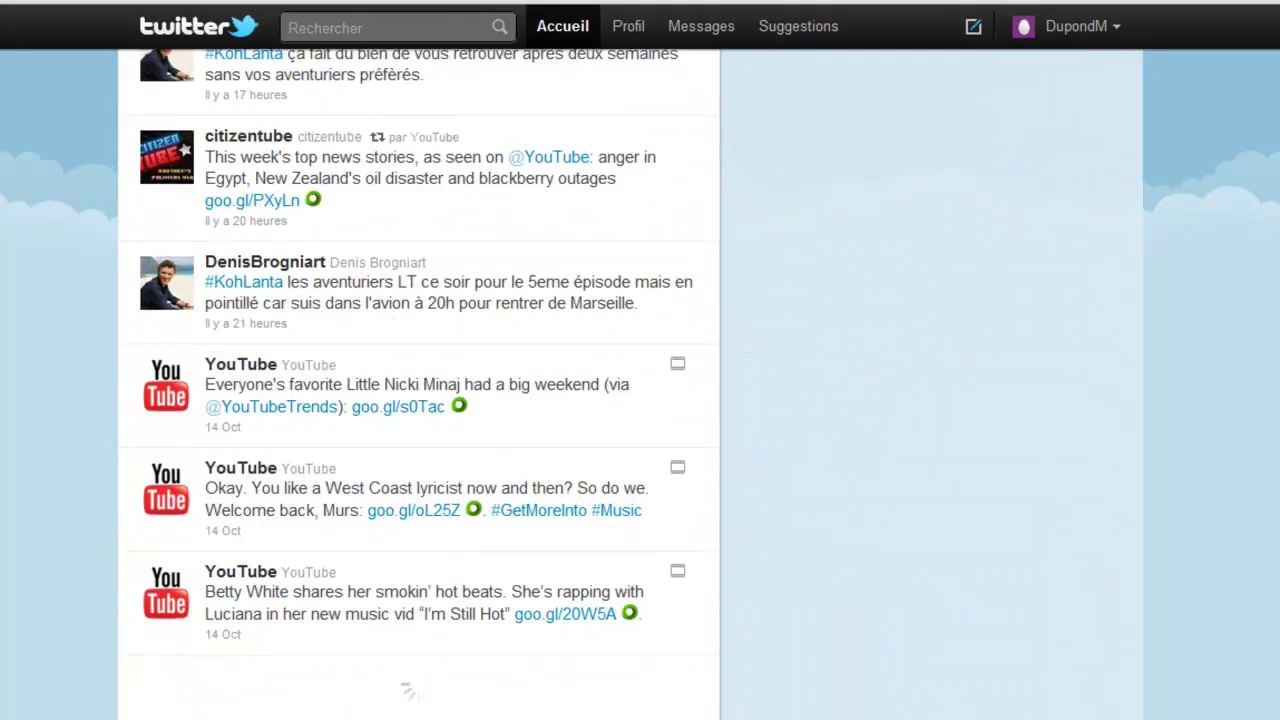
scroll(100, 397, up, 5)
scroll(100, 397, up, 15)
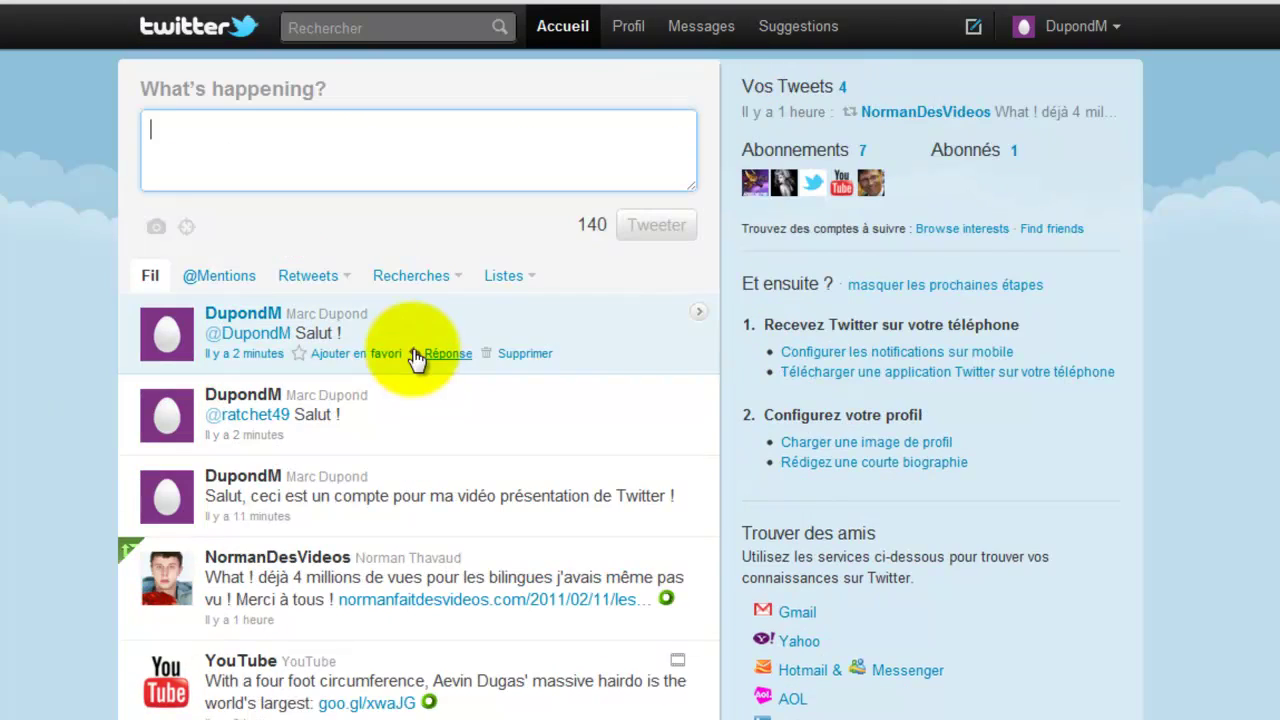
scroll(200, 440, down, 1)
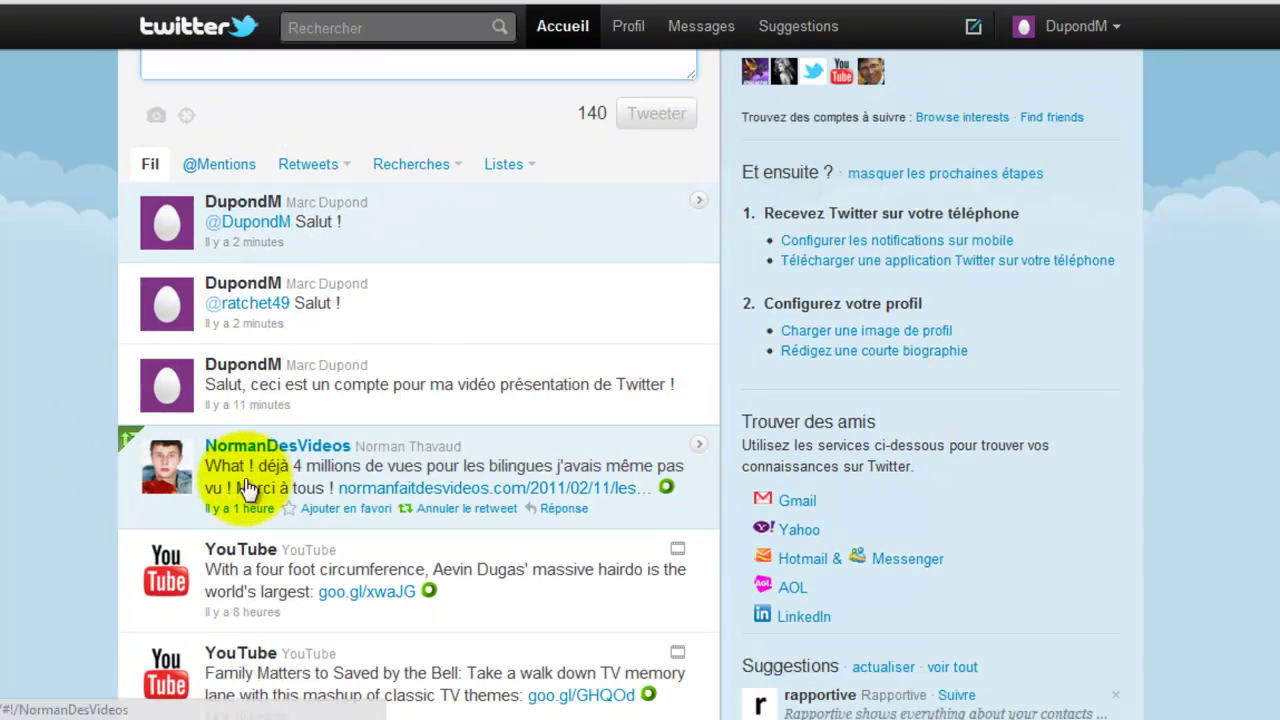
- Open the details of the '4 millions de vues' tweet and briefly highlight some of its text
click(246, 489)
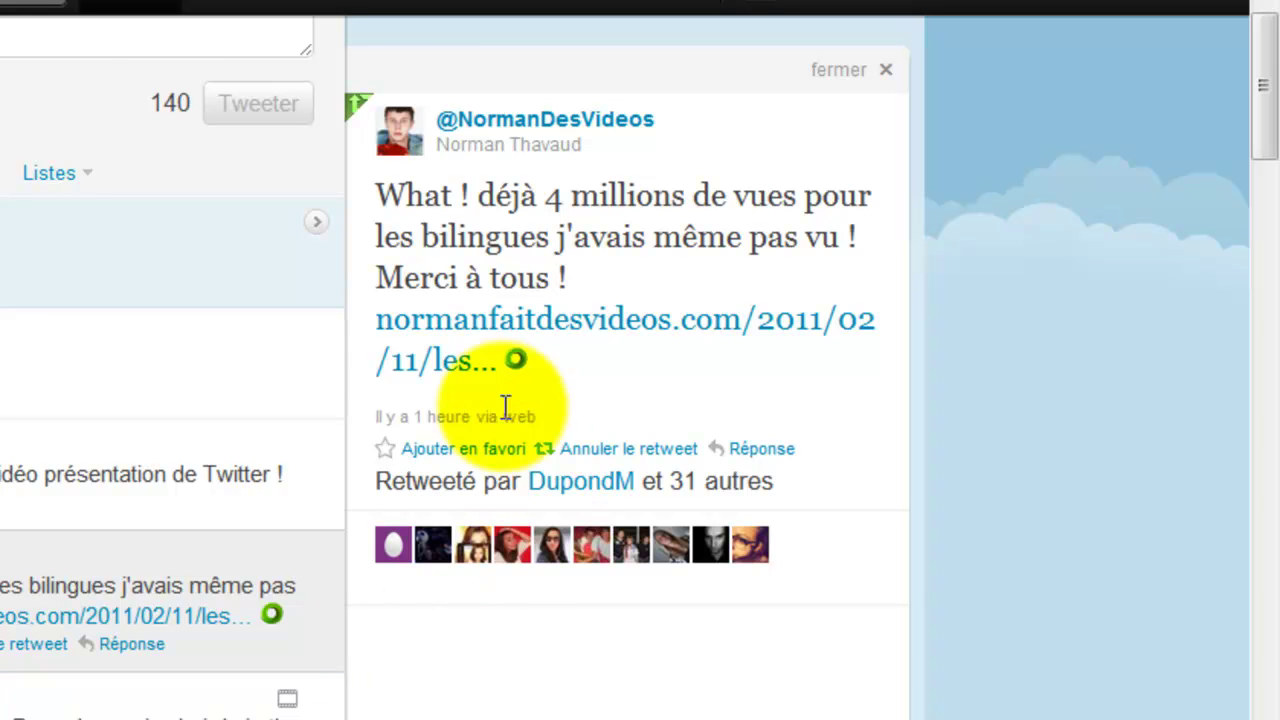
drag(540, 416, 482, 420)
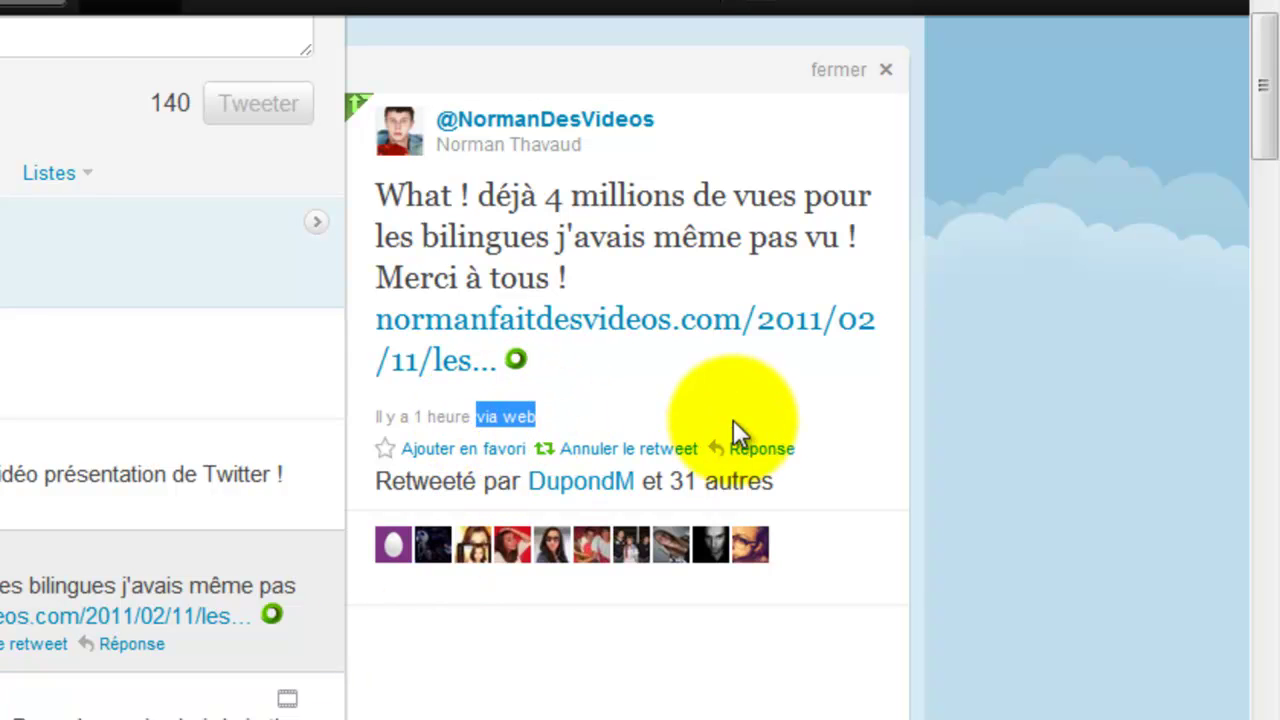
click(708, 396)
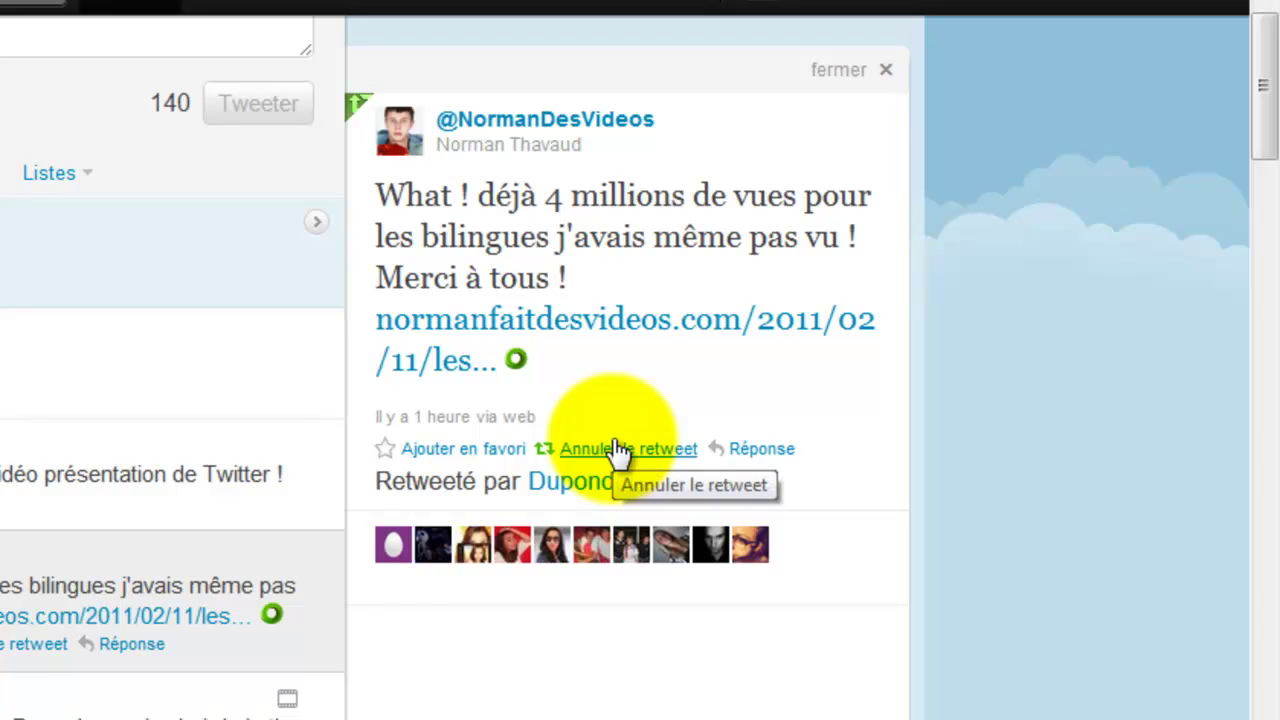
- Start a reply reading 'jhxdbhjsdj' to the tweet, then close it without sending
click(757, 446)
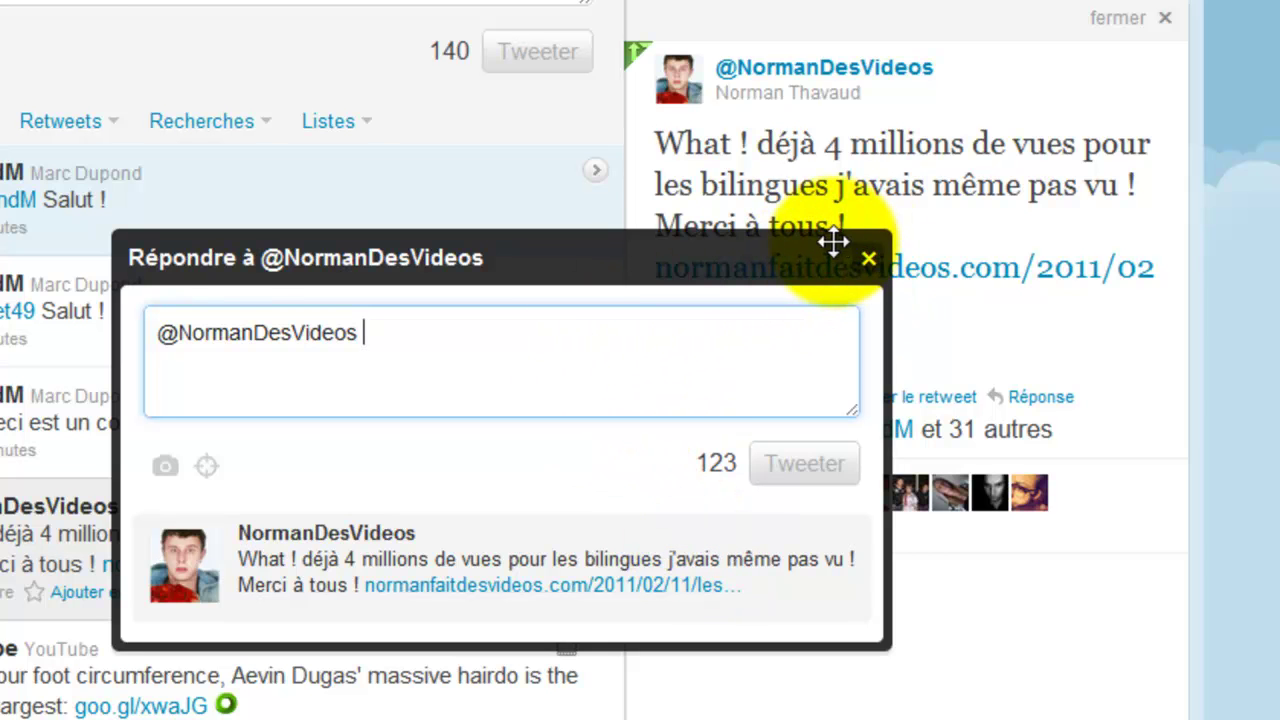
text(jhxdbhjsdj)
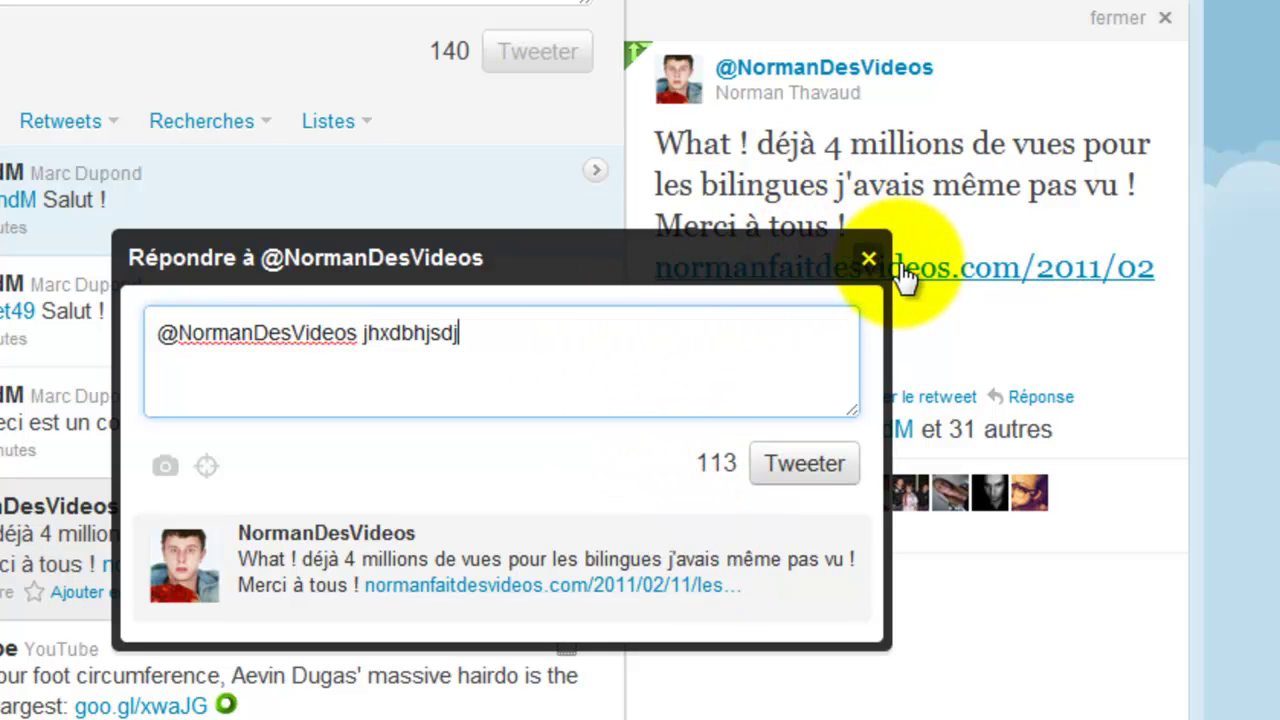
click(867, 260)
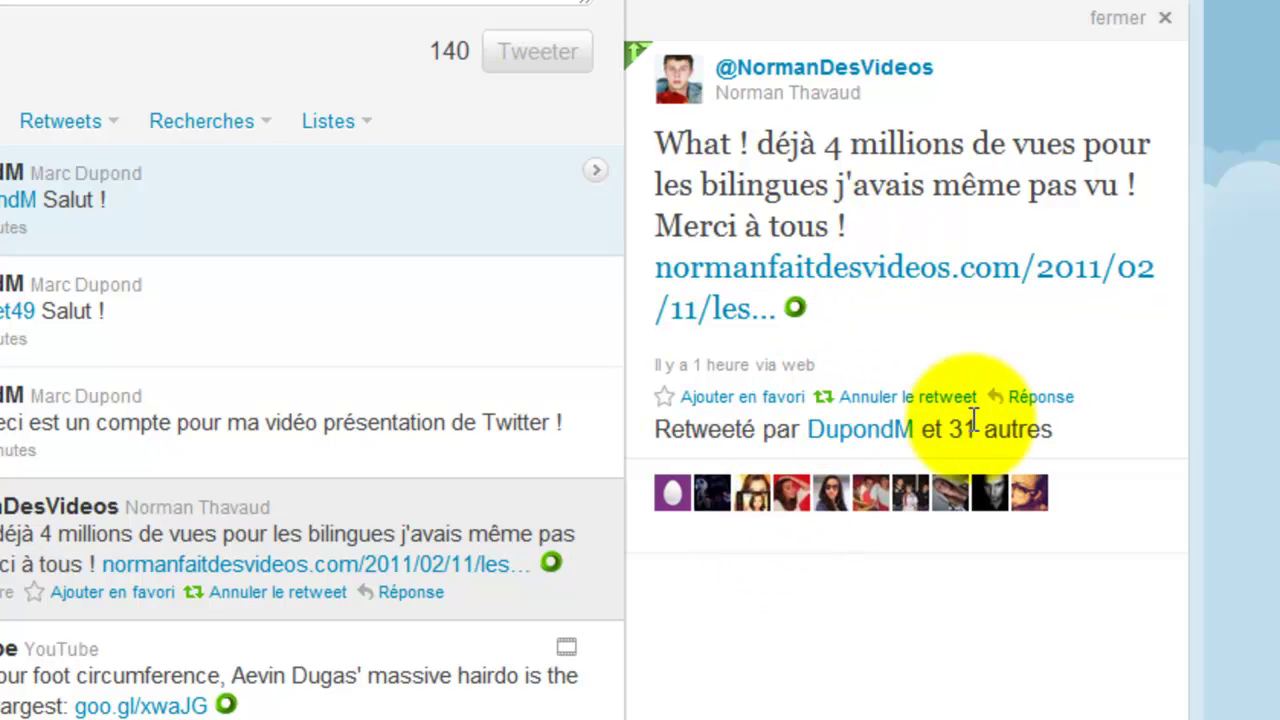
- Select and then deselect the 'Retweeté par … et 31 autres' line
drag(1062, 432, 660, 432)
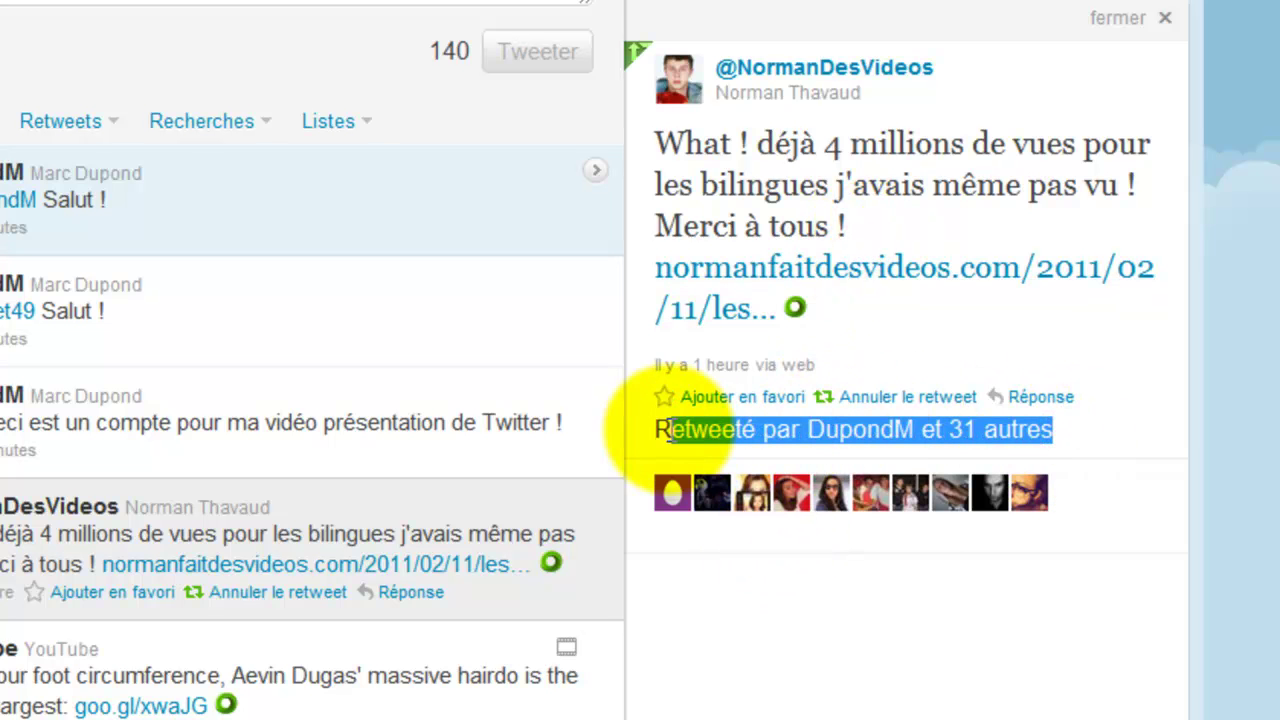
click(1055, 430)
drag(1056, 433, 932, 432)
click(1068, 437)
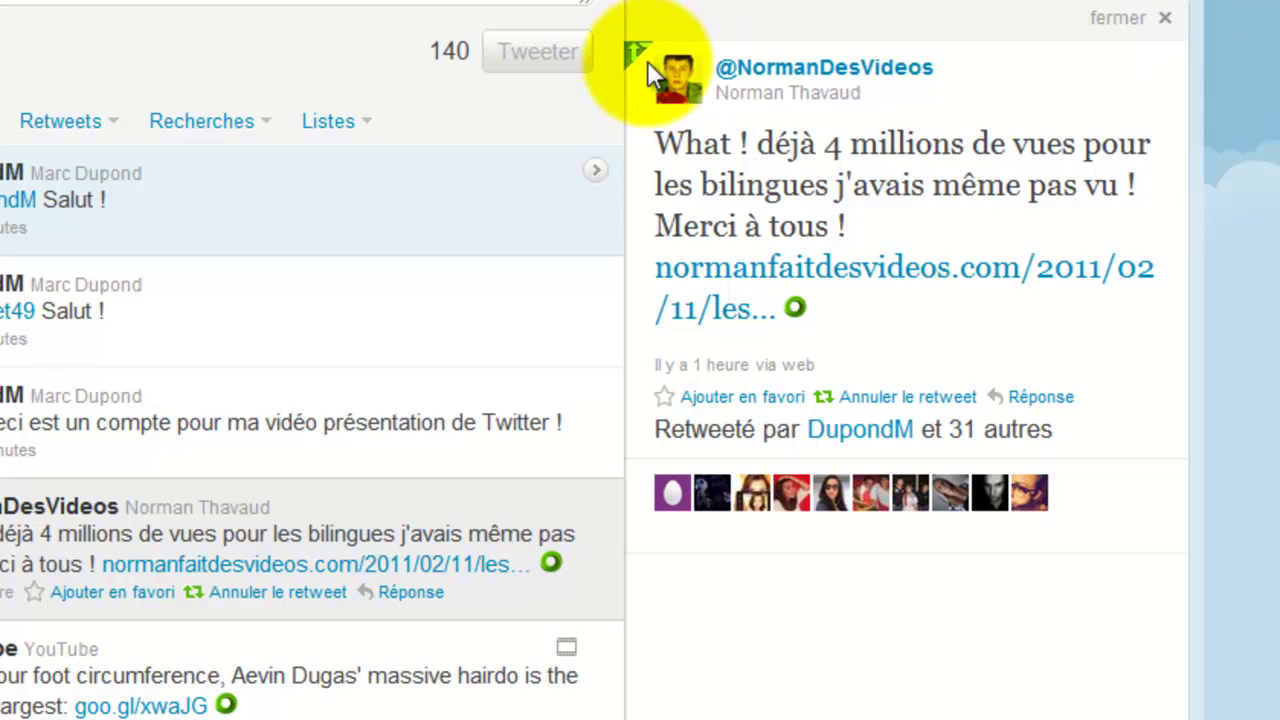
- Open the tweet author's full profile, showing 1 631 tweets and 82 753 followers
click(749, 65)
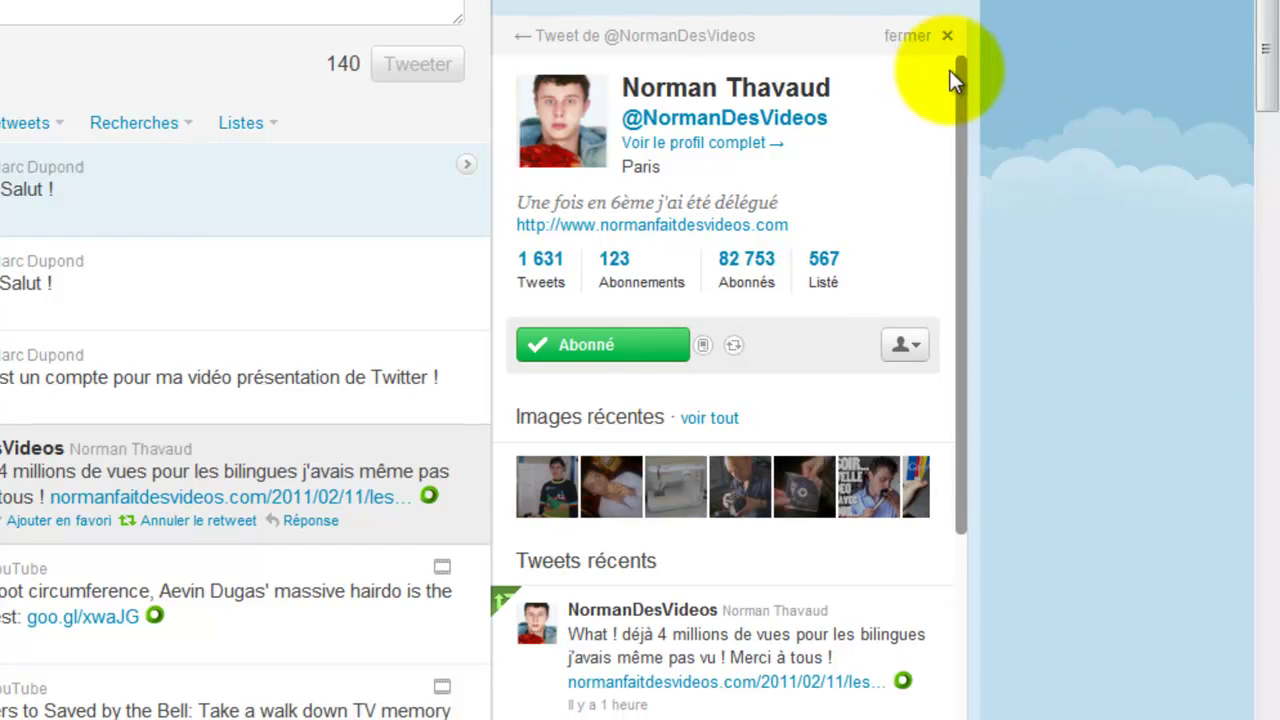
drag(950, 70, 940, 36)
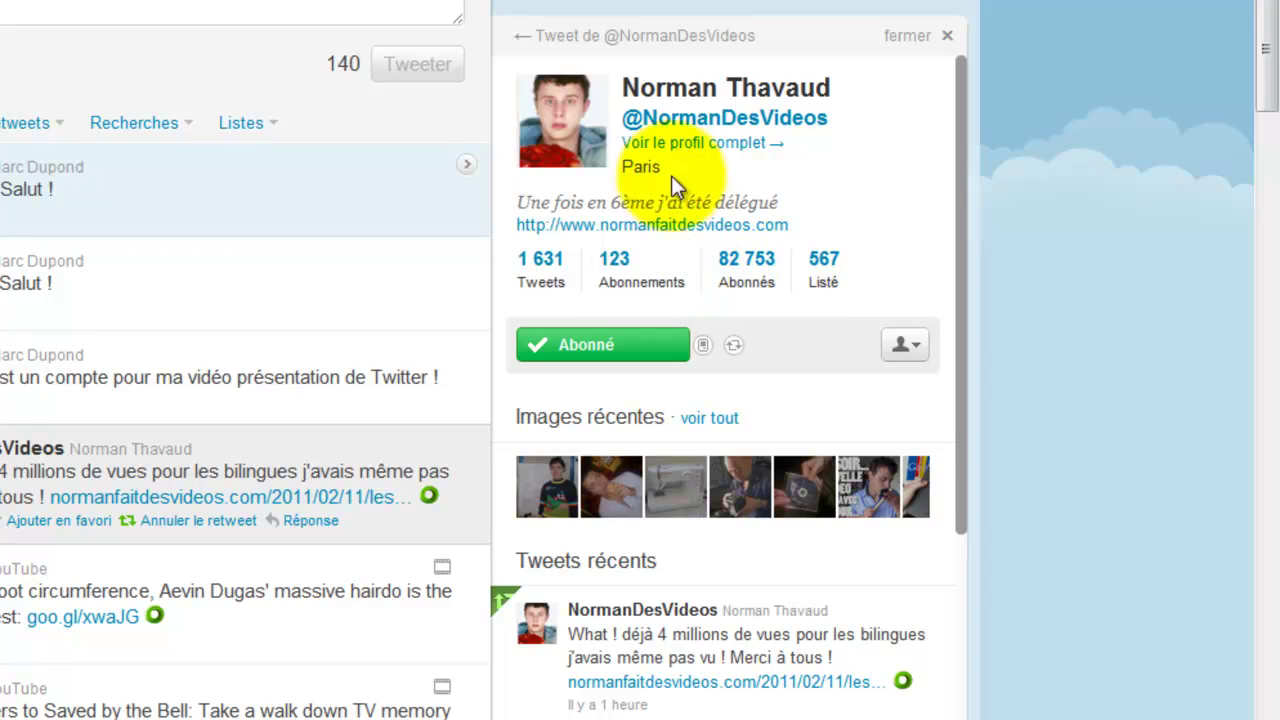
click(685, 124)
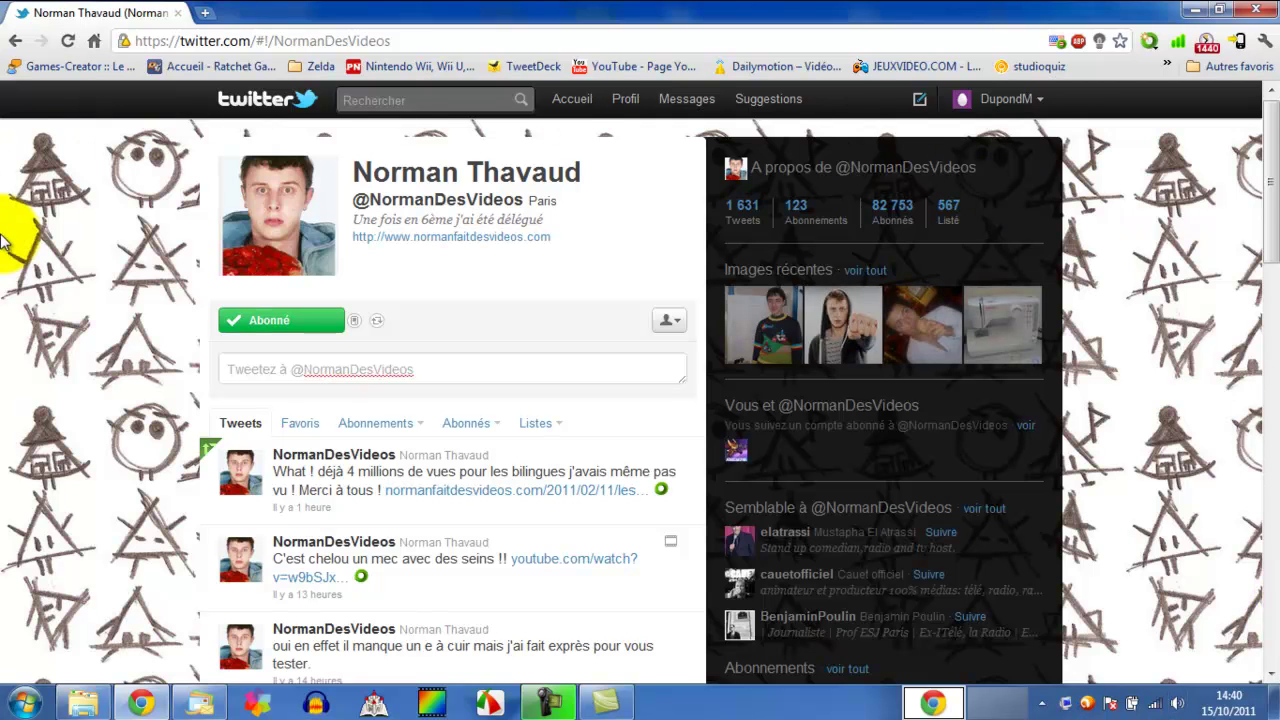
scroll(170, 210, down, 8)
scroll(167, 212, up, 7)
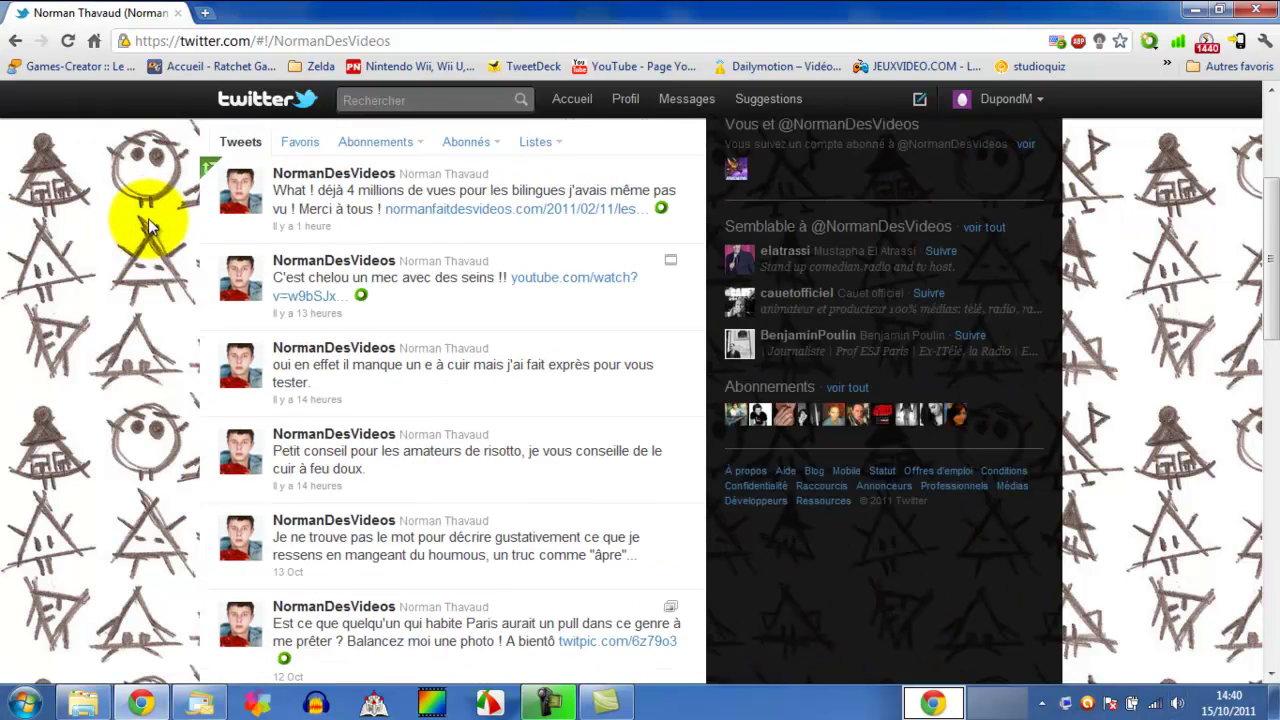
scroll(163, 220, up, 1)
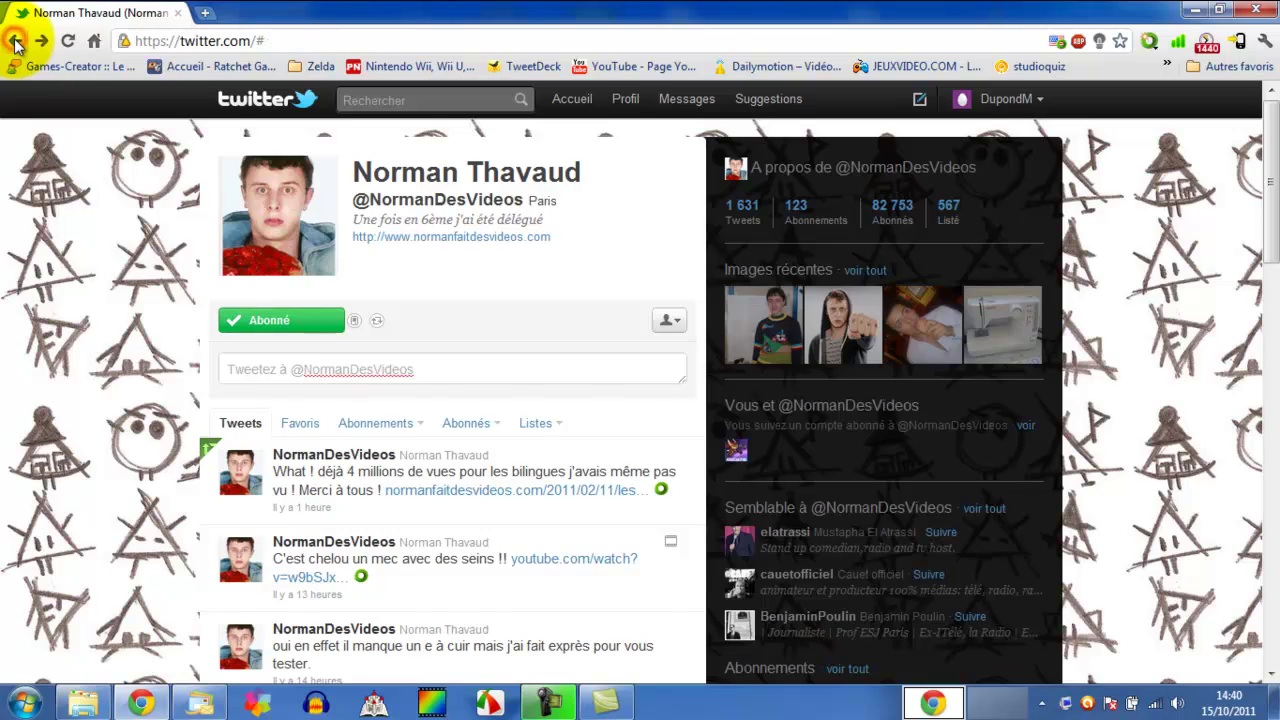
- Go back to the home feed and play the record-breaking hairdo video in YouTube's tweet
click(15, 42)
scroll(86, 357, down, 5)
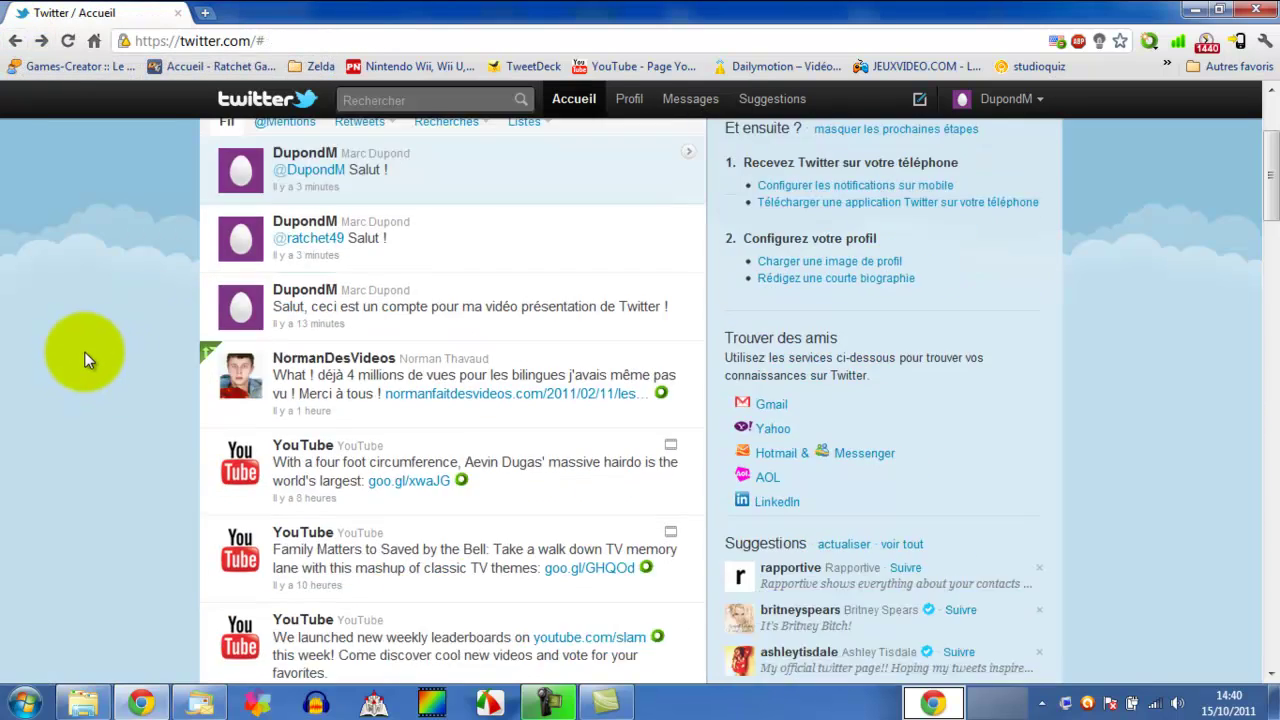
scroll(75, 390, up, 4)
scroll(83, 418, down, 1)
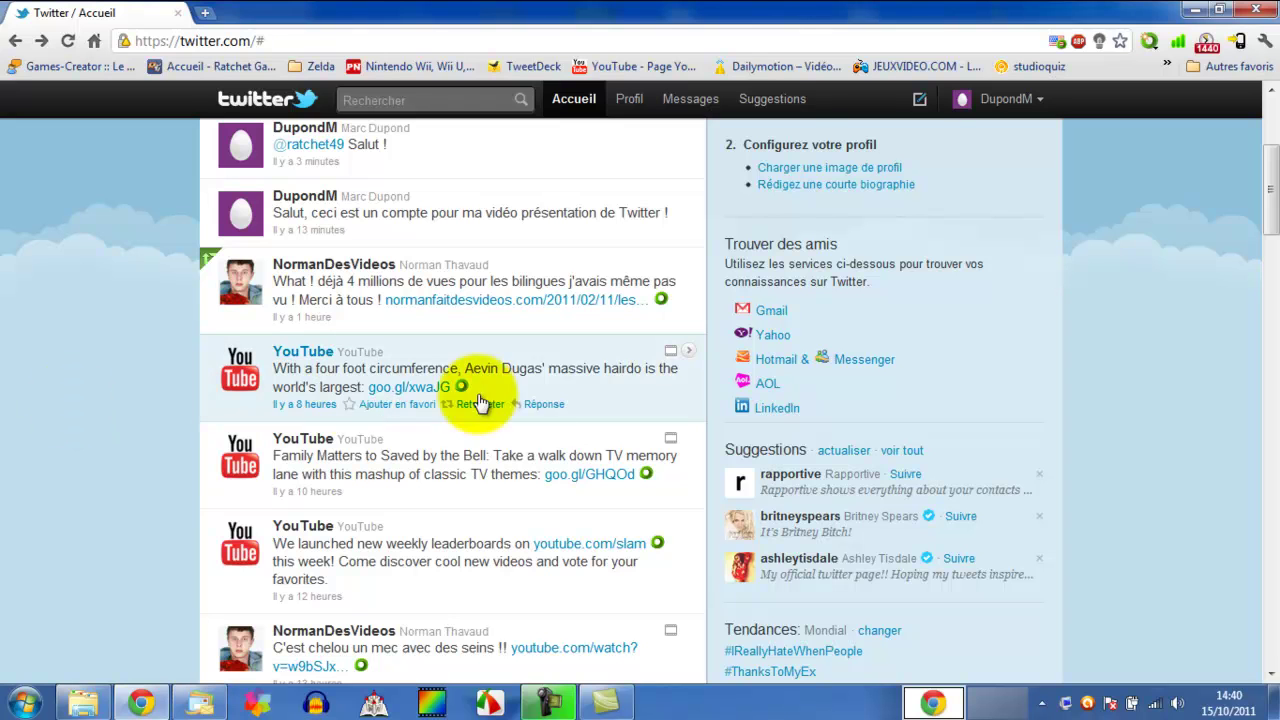
click(670, 352)
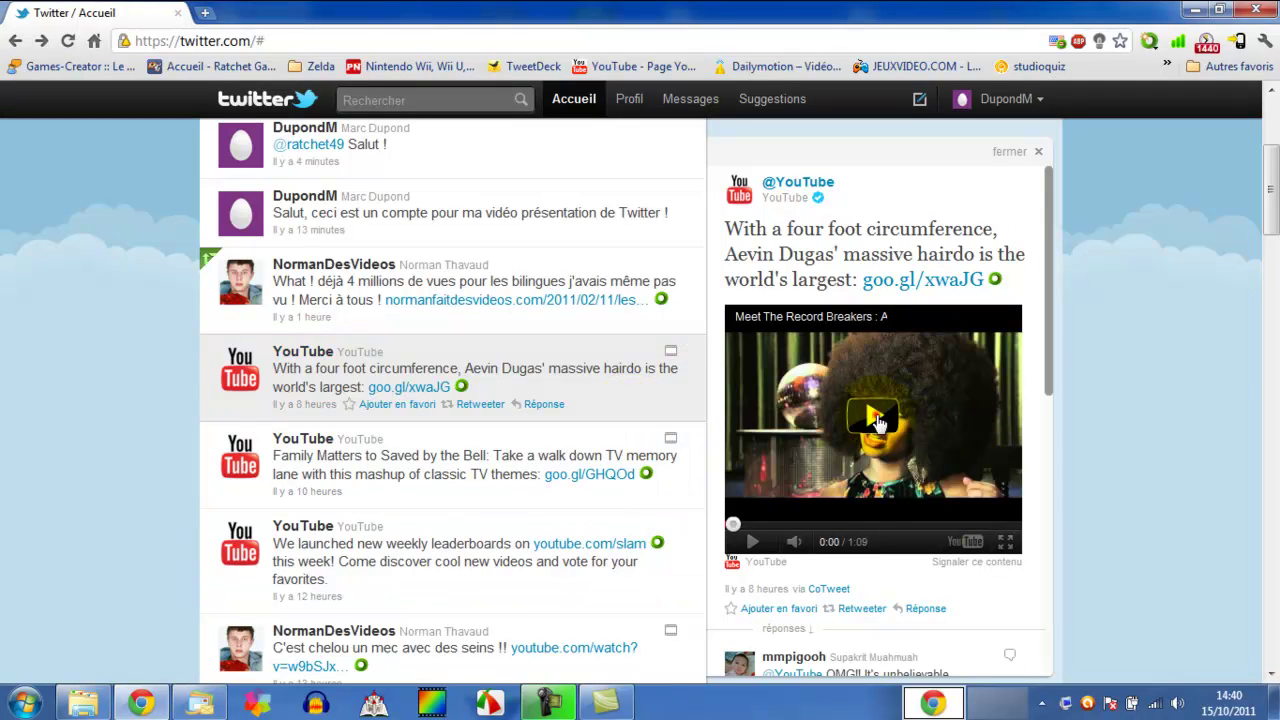
click(877, 422)
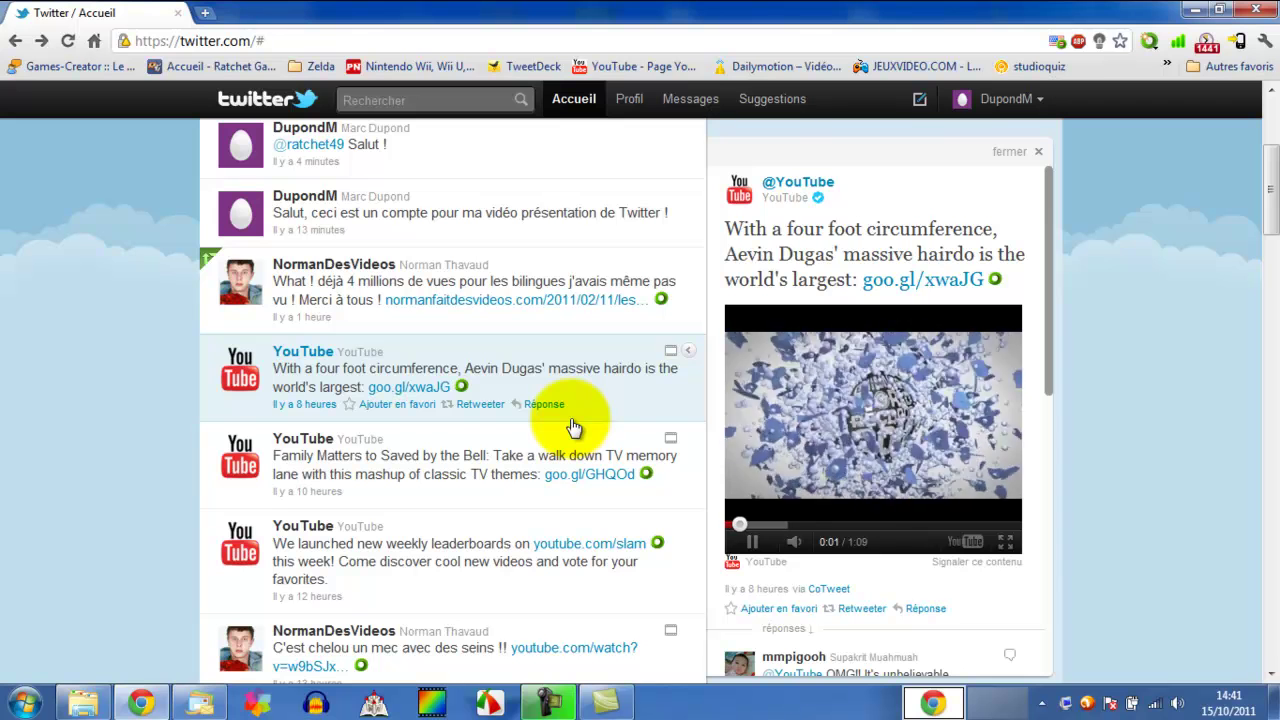
- Close the video tweet's details and scroll down to older tweets
click(1012, 152)
scroll(182, 440, down, 8)
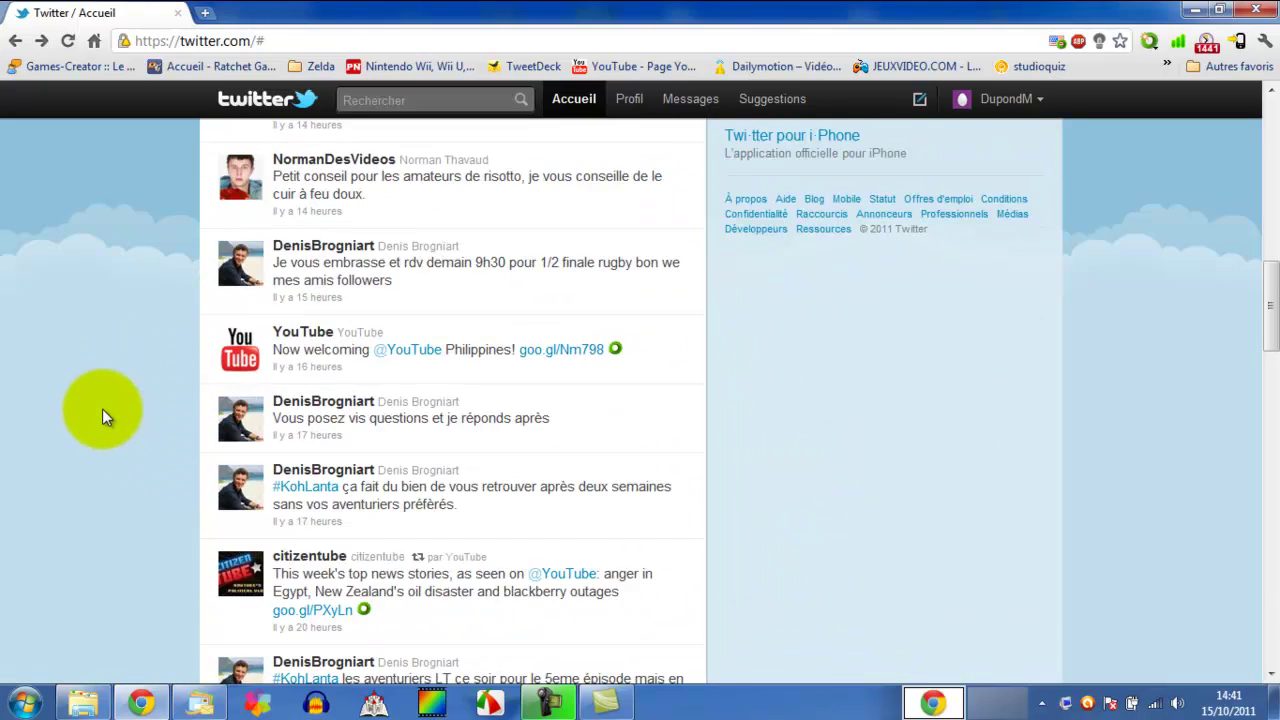
scroll(102, 409, down, 15)
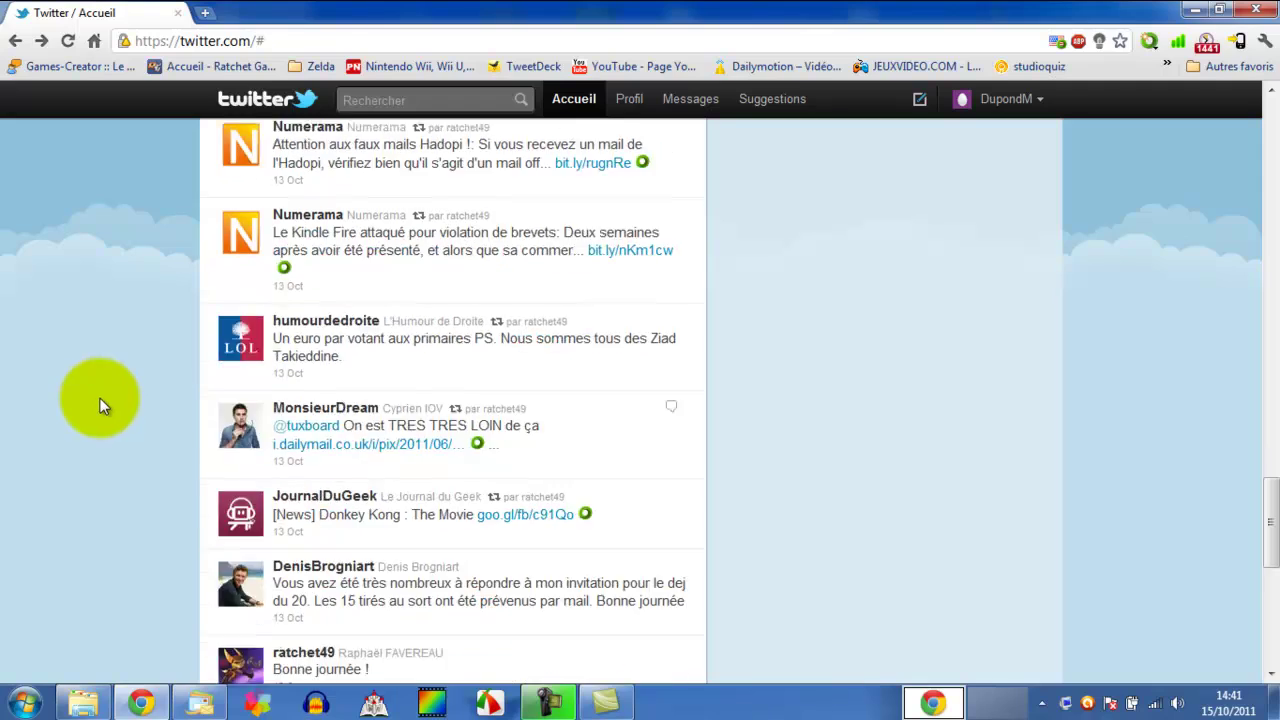
scroll(100, 398, down, 2)
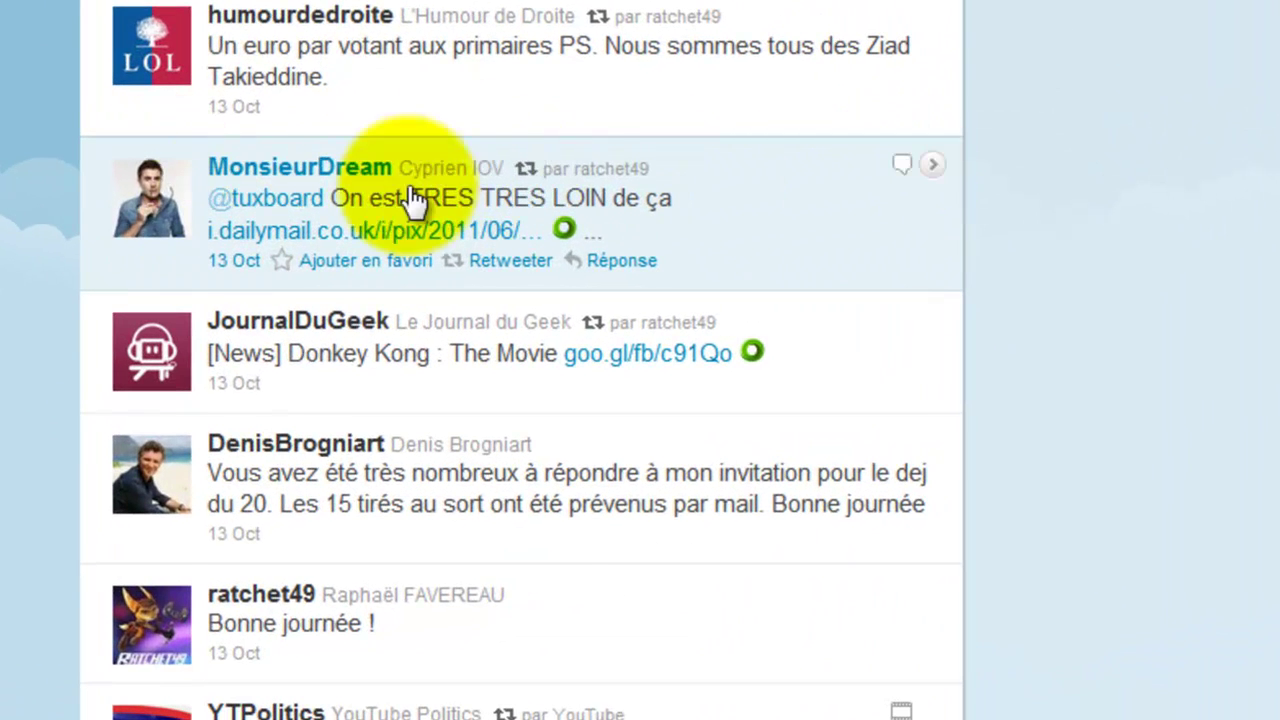
- Open and close a reply conversation, then return to the top of the feed
click(867, 241)
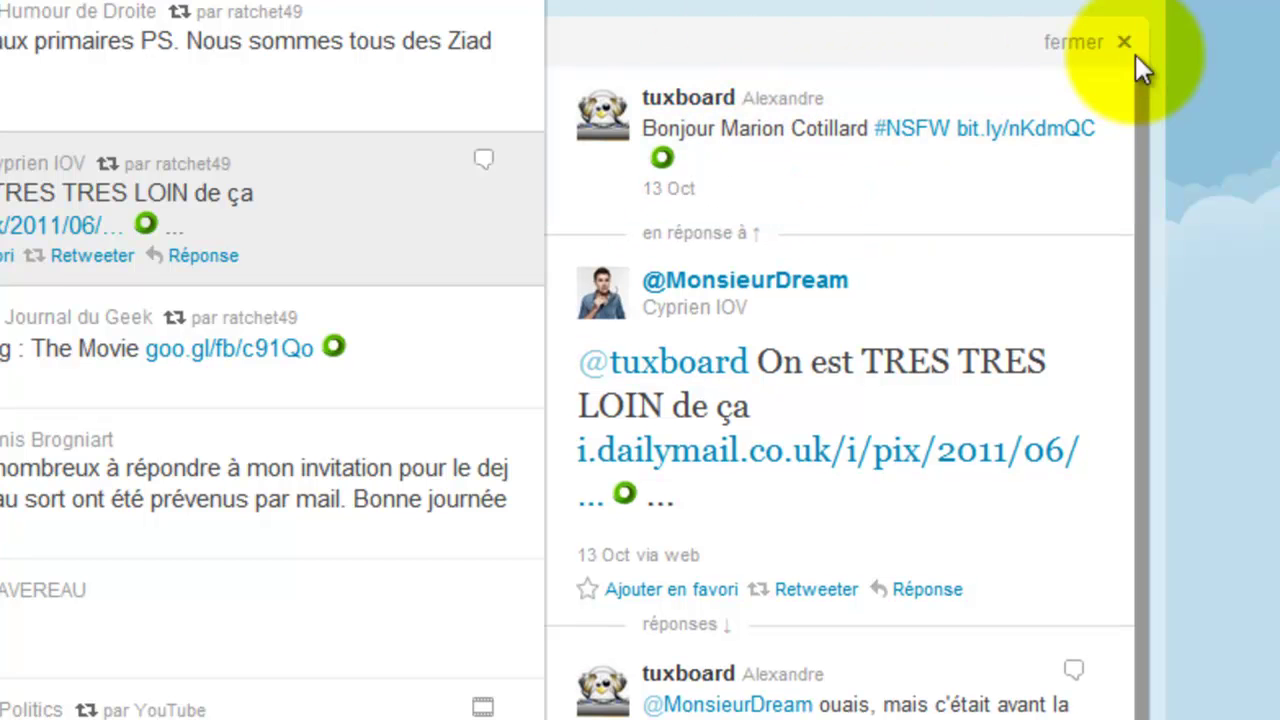
click(1093, 41)
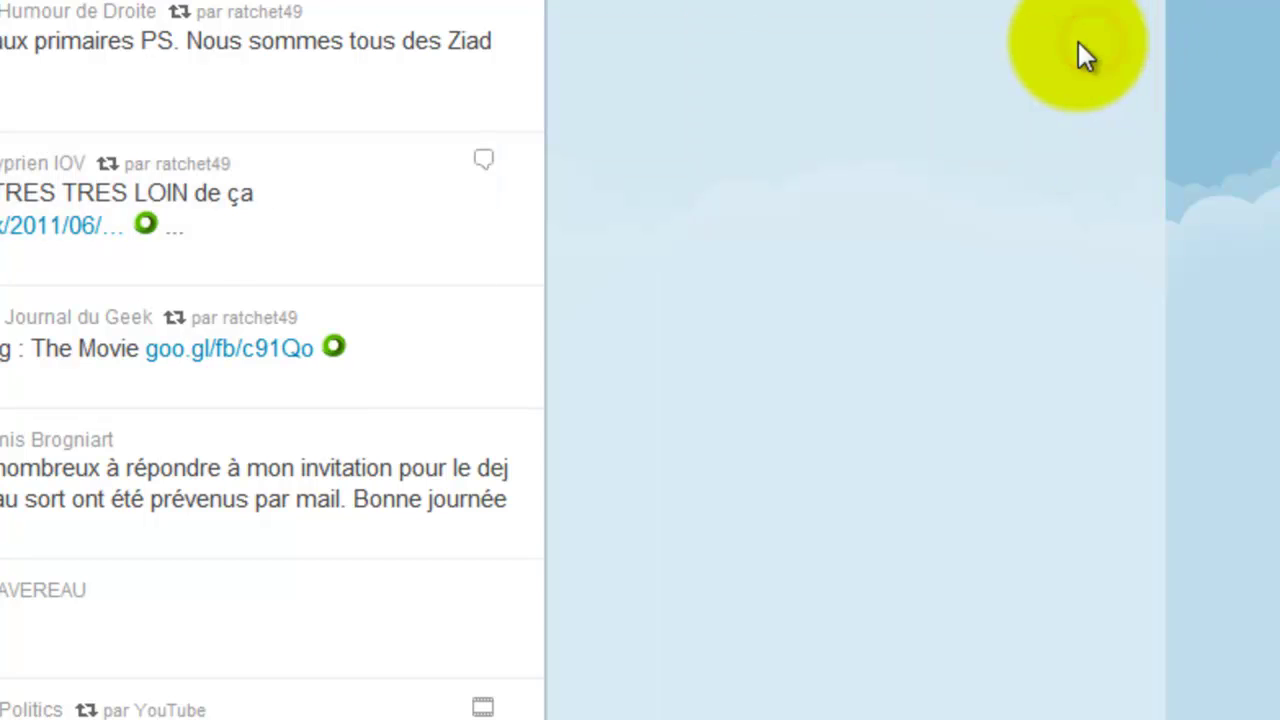
scroll(330, 410, down, 10)
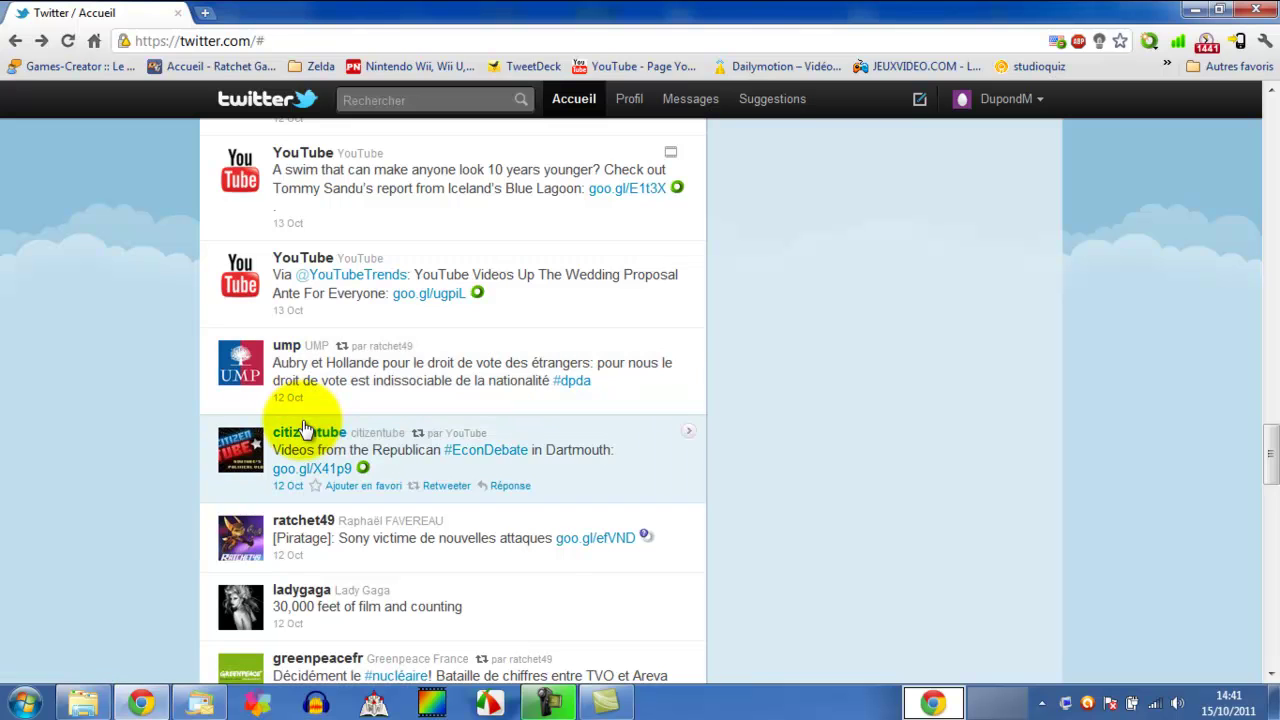
drag(1270, 482, 1267, 140)
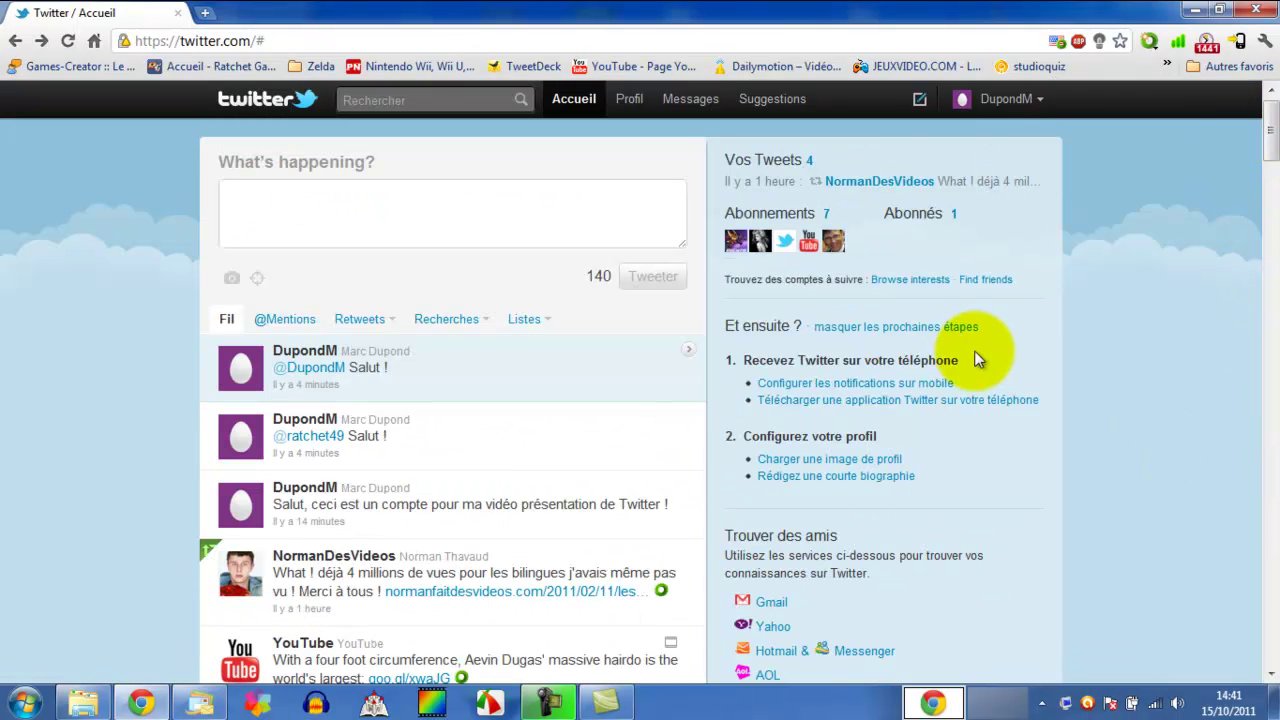
scroll(686, 432, down, 5)
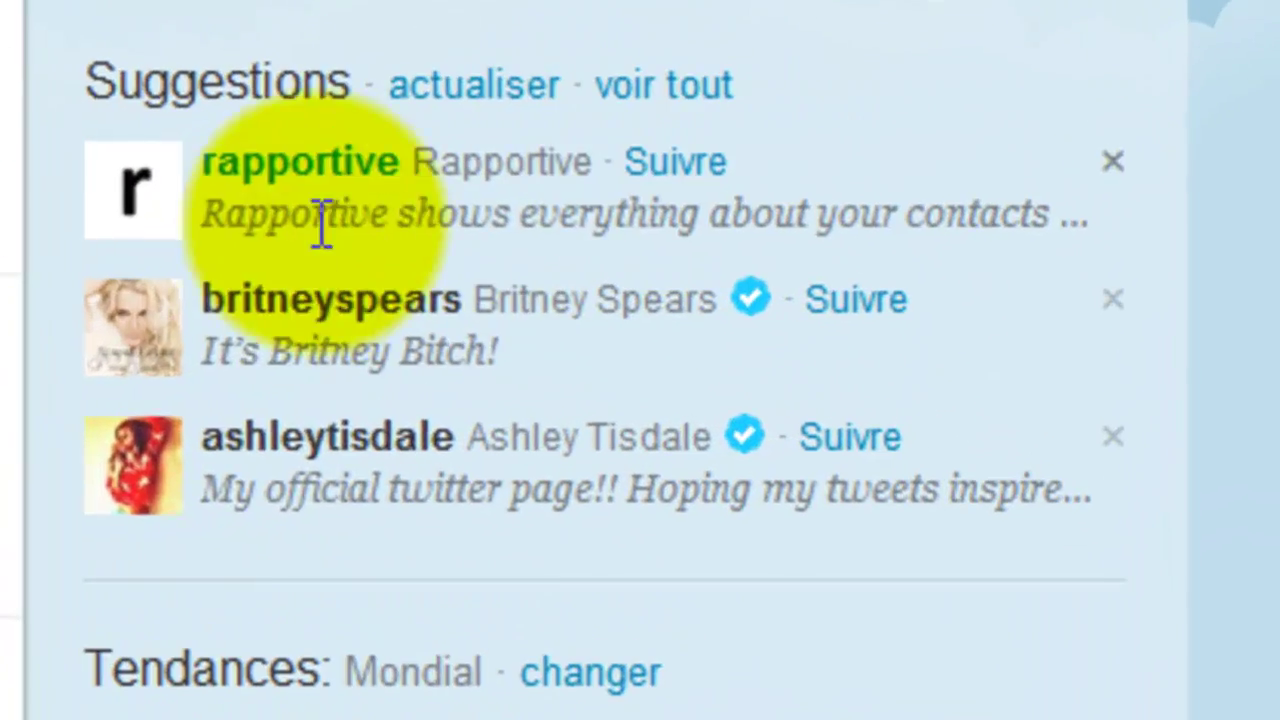
scroll(380, 368, up, 5)
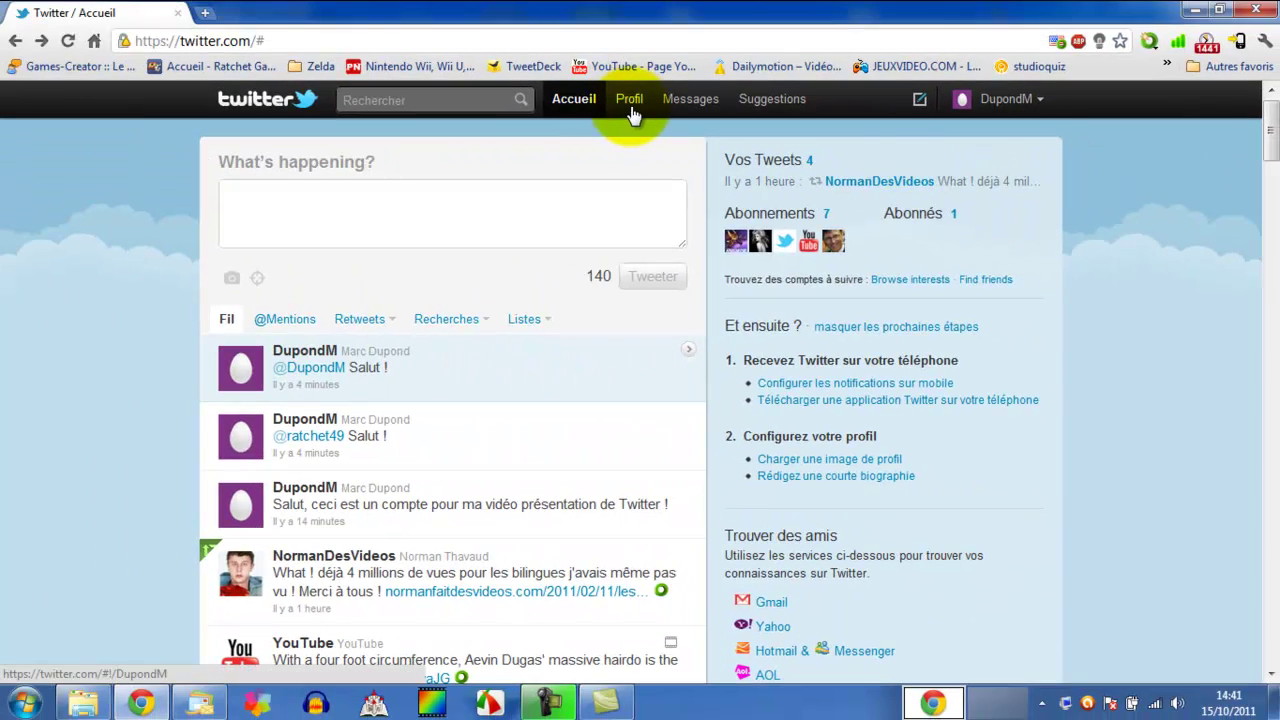
- Favourite the '4 millions de vues' tweet from your profile and confirm it under Favoris
click(630, 110)
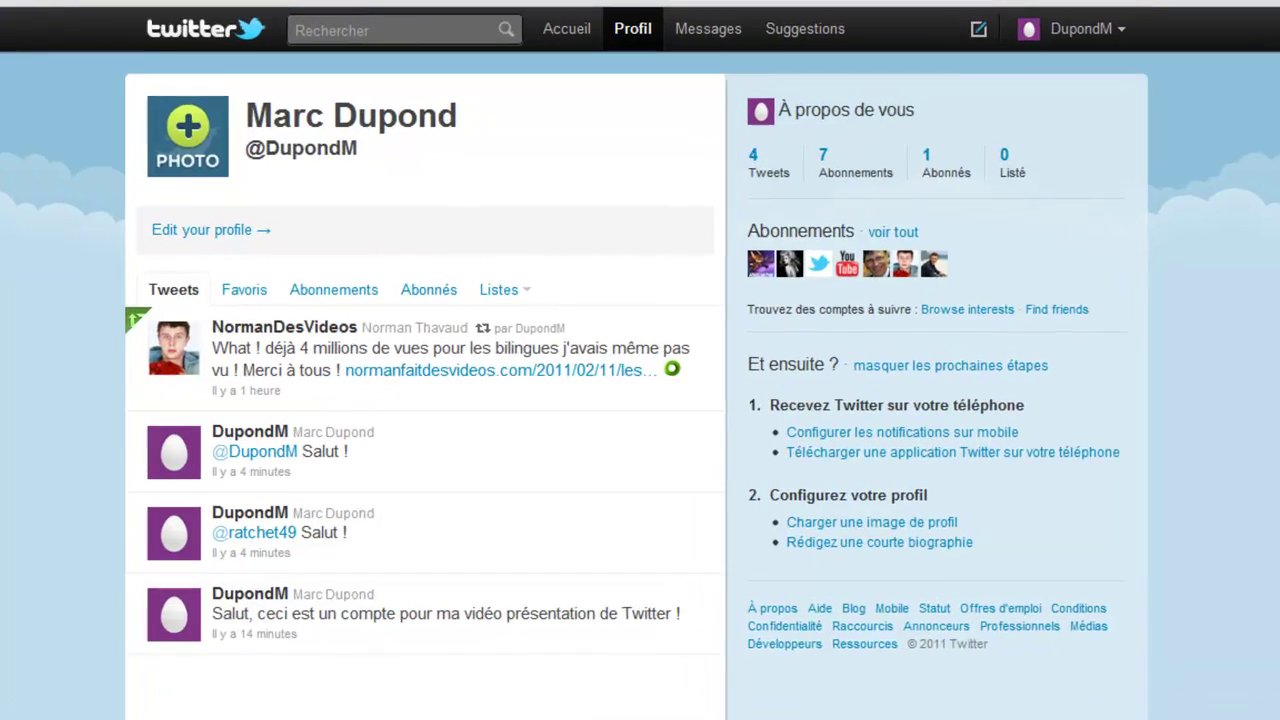
scroll(37, 231, down, 2)
scroll(37, 231, up, 2)
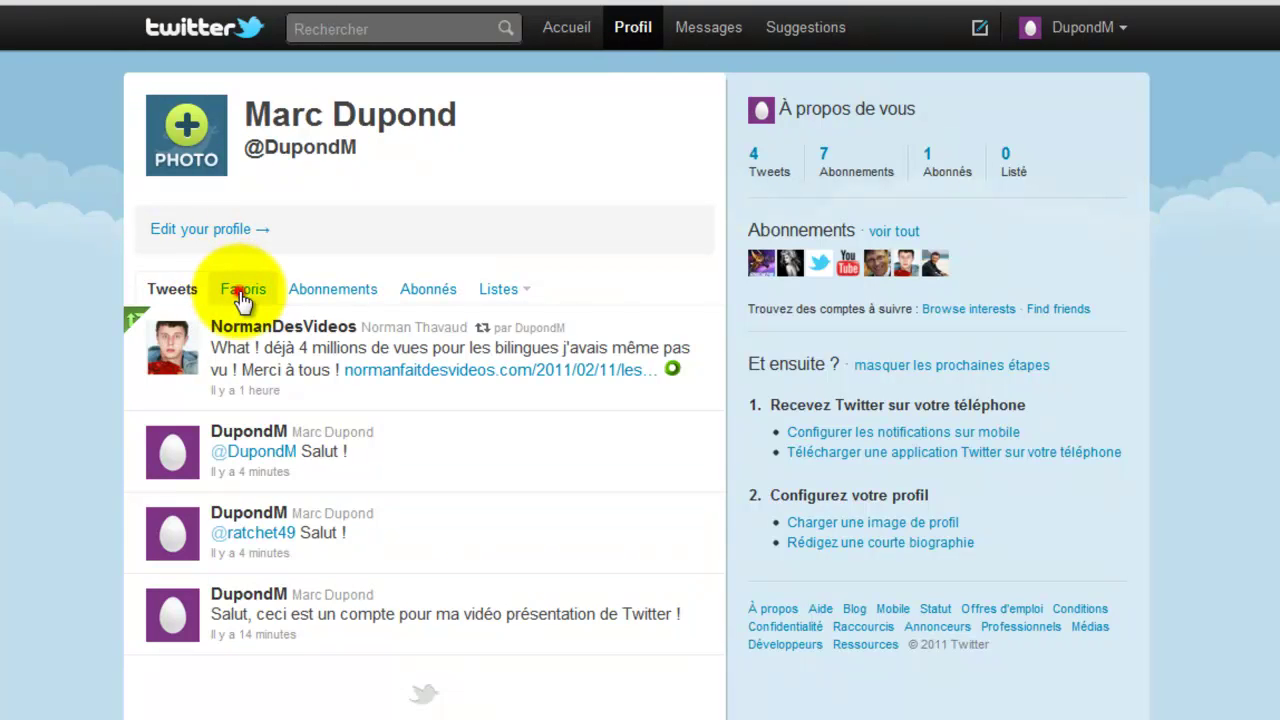
click(241, 298)
click(165, 288)
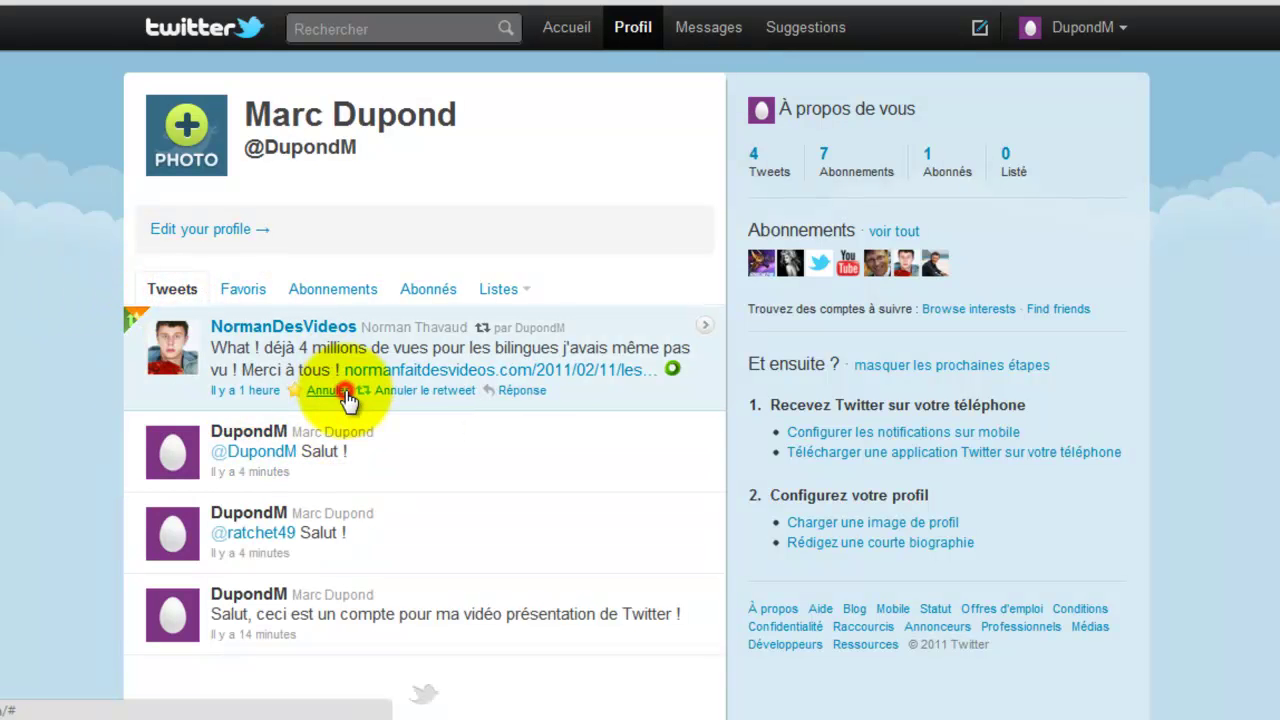
click(248, 290)
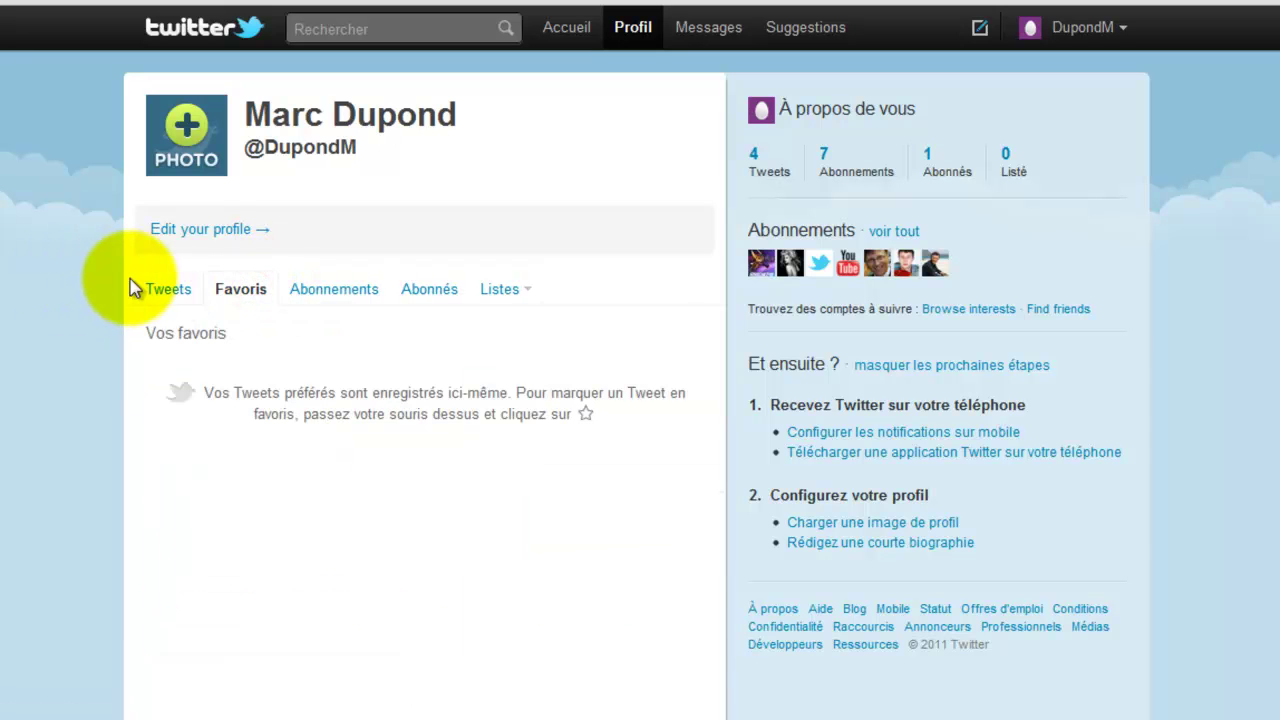
click(157, 290)
click(231, 290)
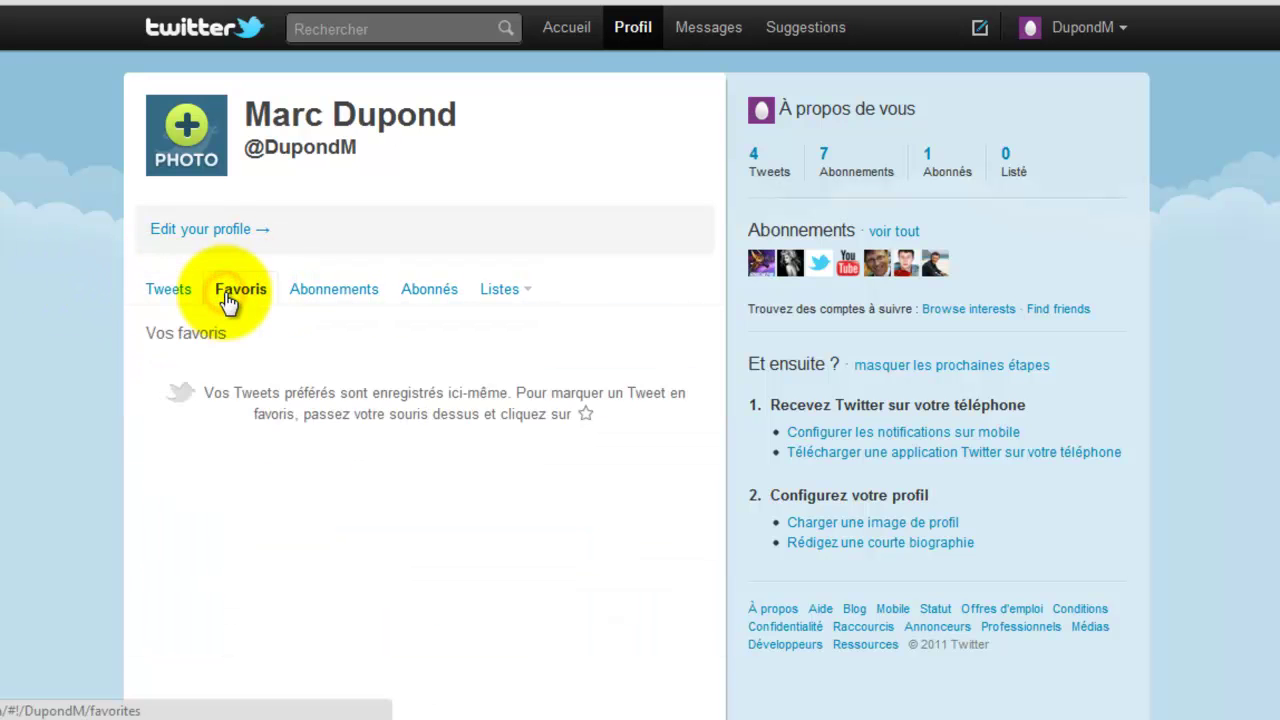
- View the 7 accounts you follow and your followers list
click(308, 294)
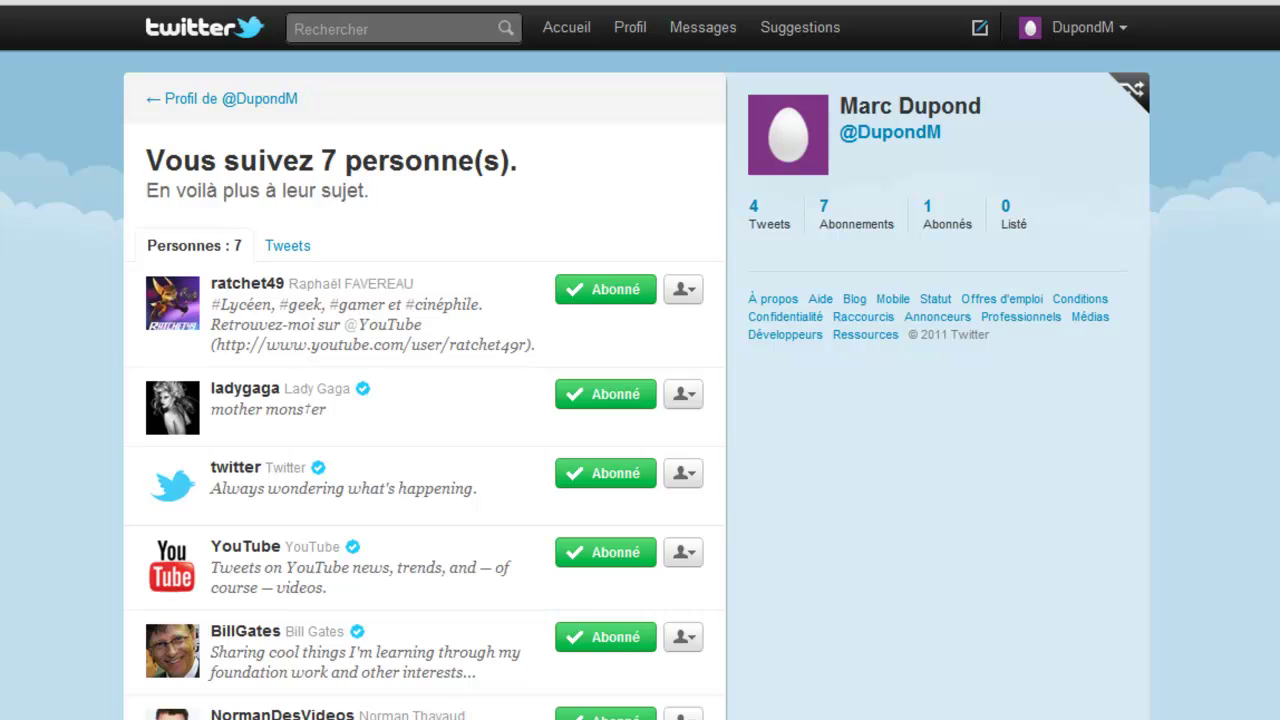
key(alt+Left)
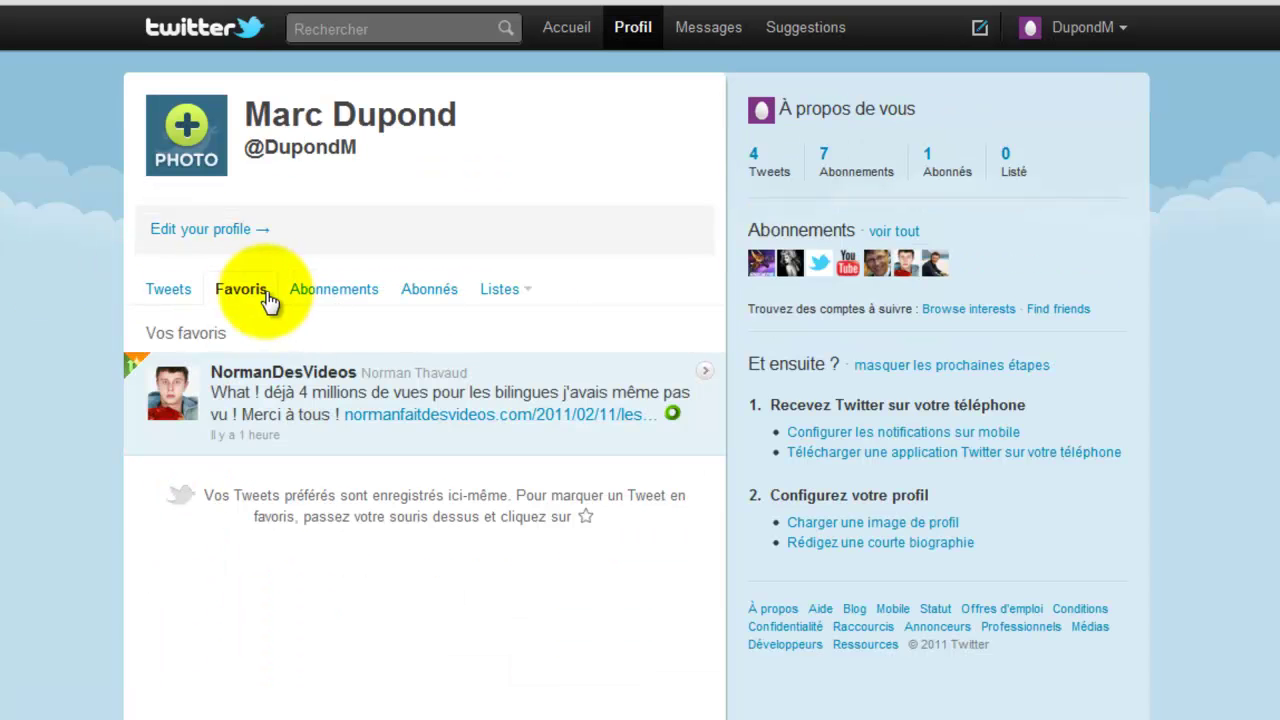
click(448, 287)
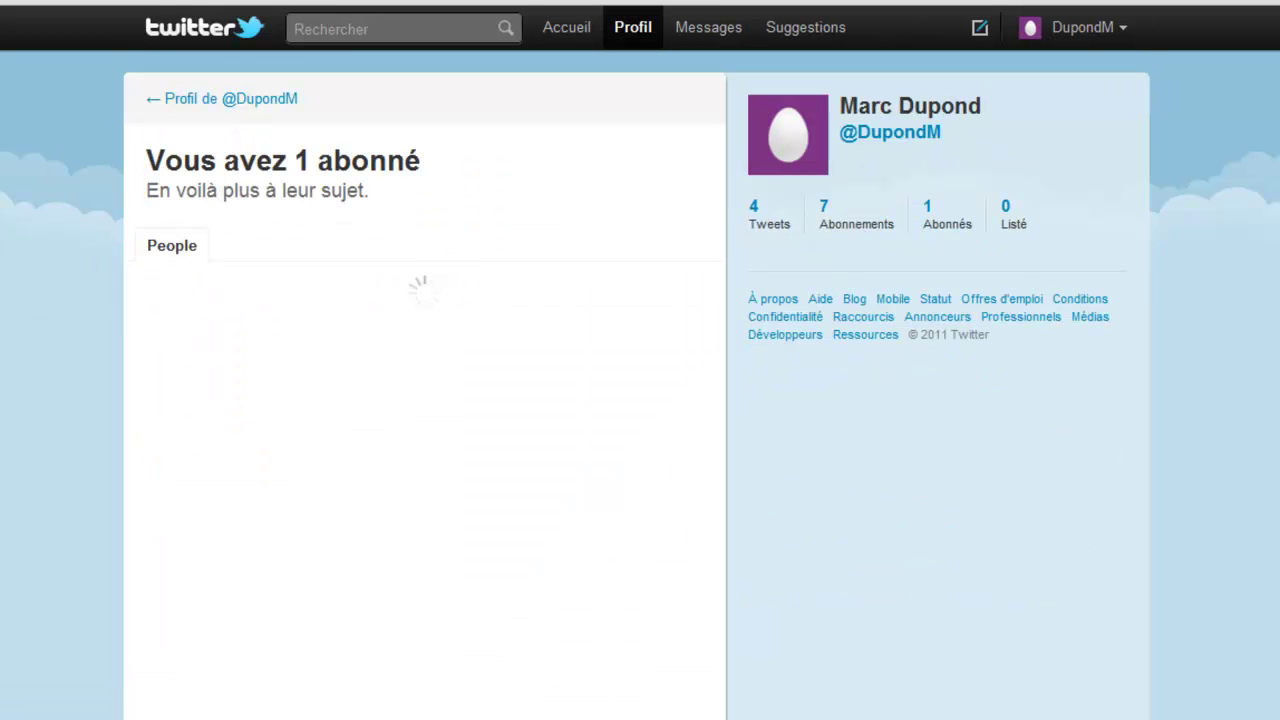
key(alt+Left)
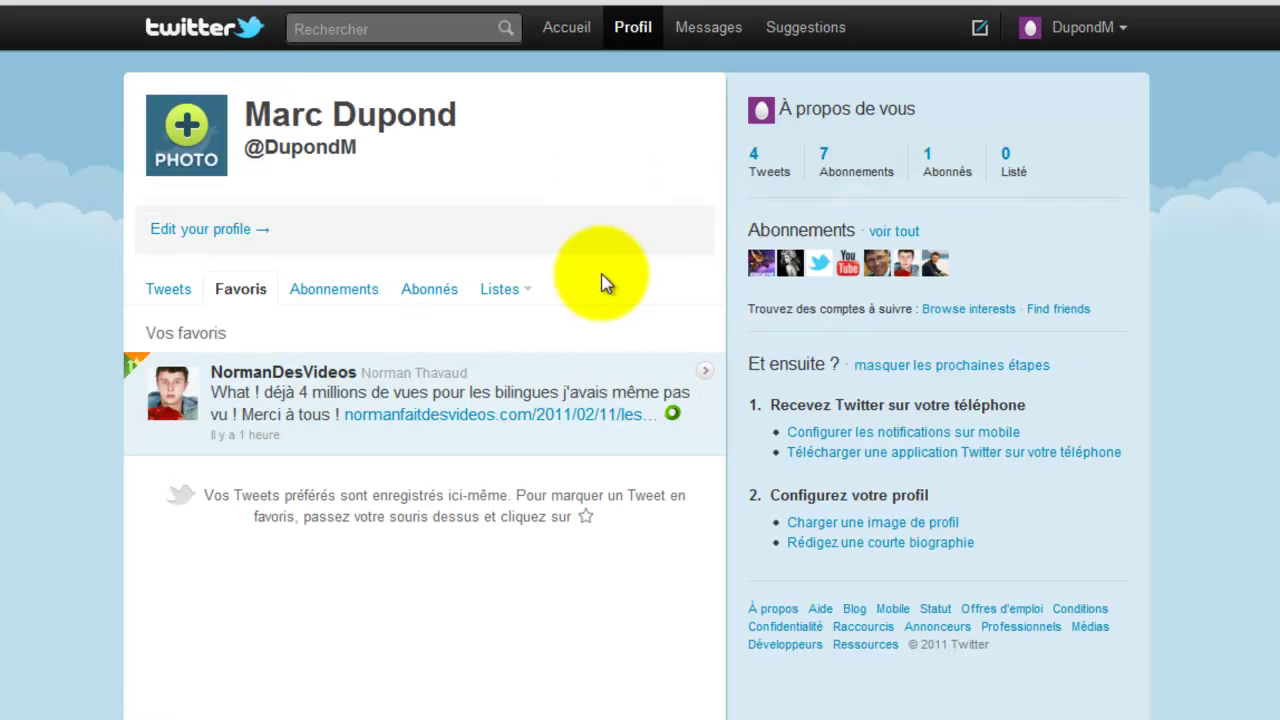
- Open and close the Listes options and the account options menu
click(496, 287)
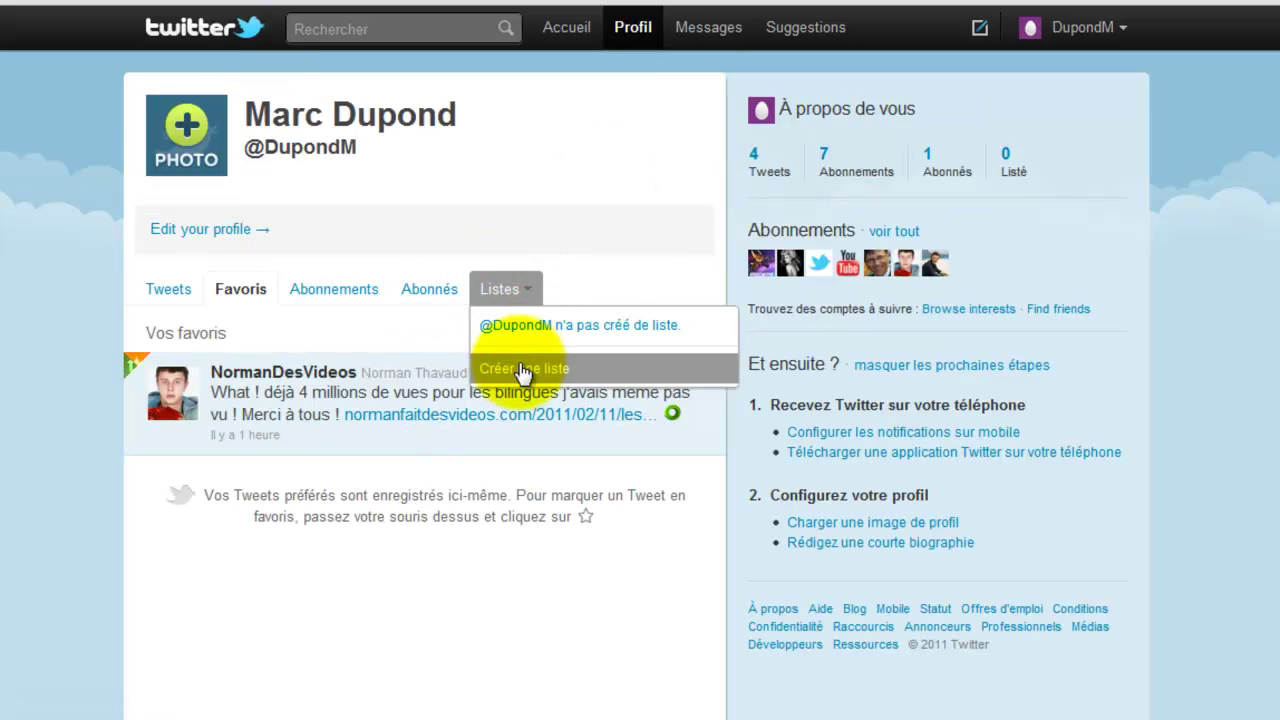
click(612, 277)
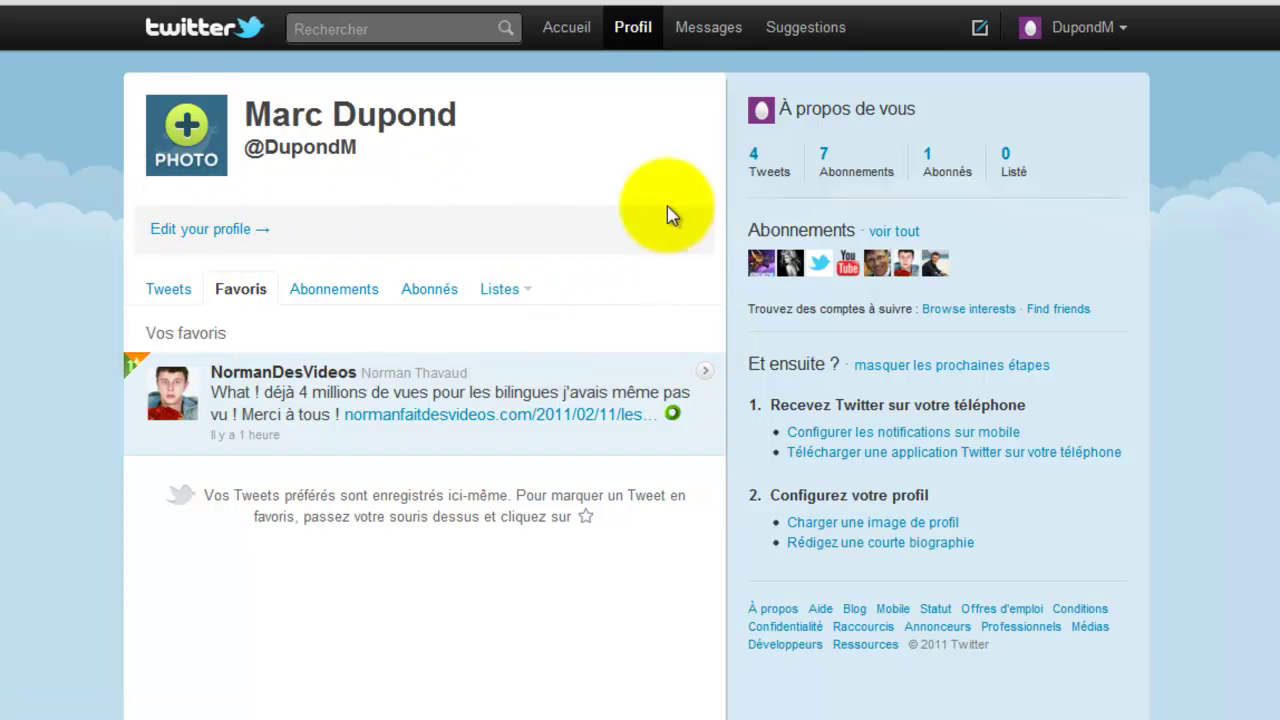
click(1130, 29)
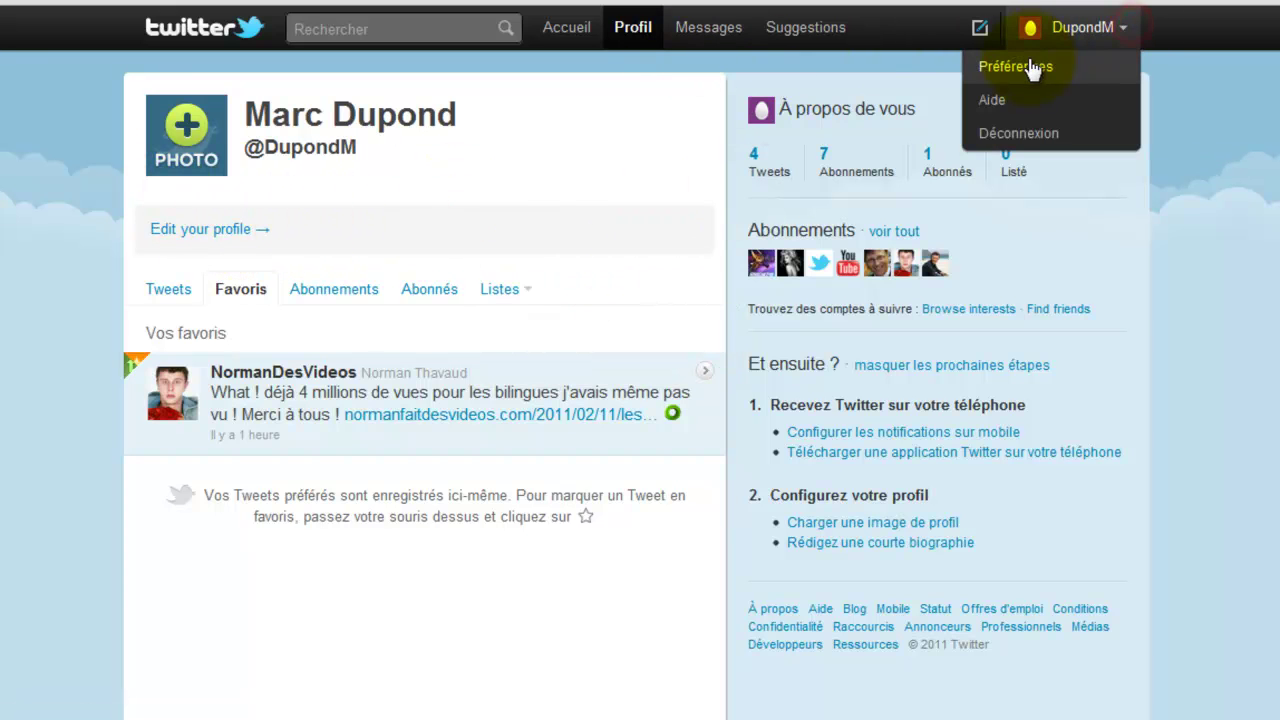
click(579, 129)
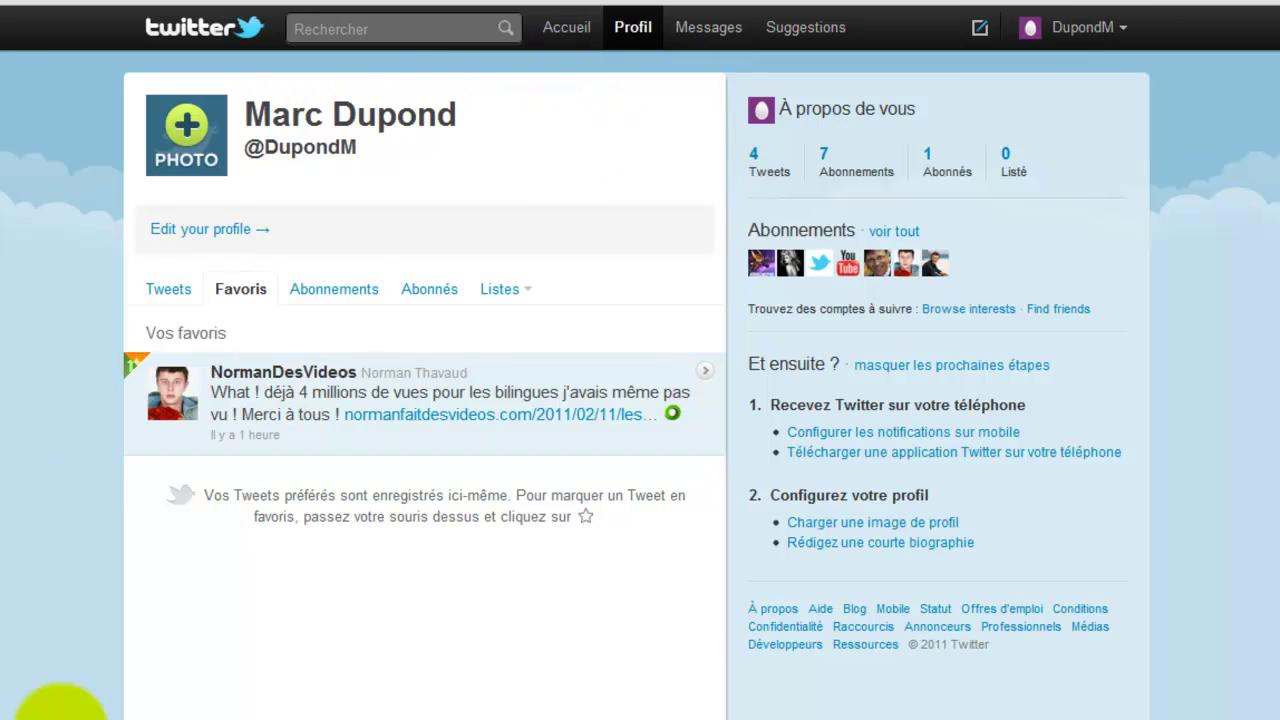
- Check the Messages page, then open Suggestions and scroll the recommended accounts
click(716, 34)
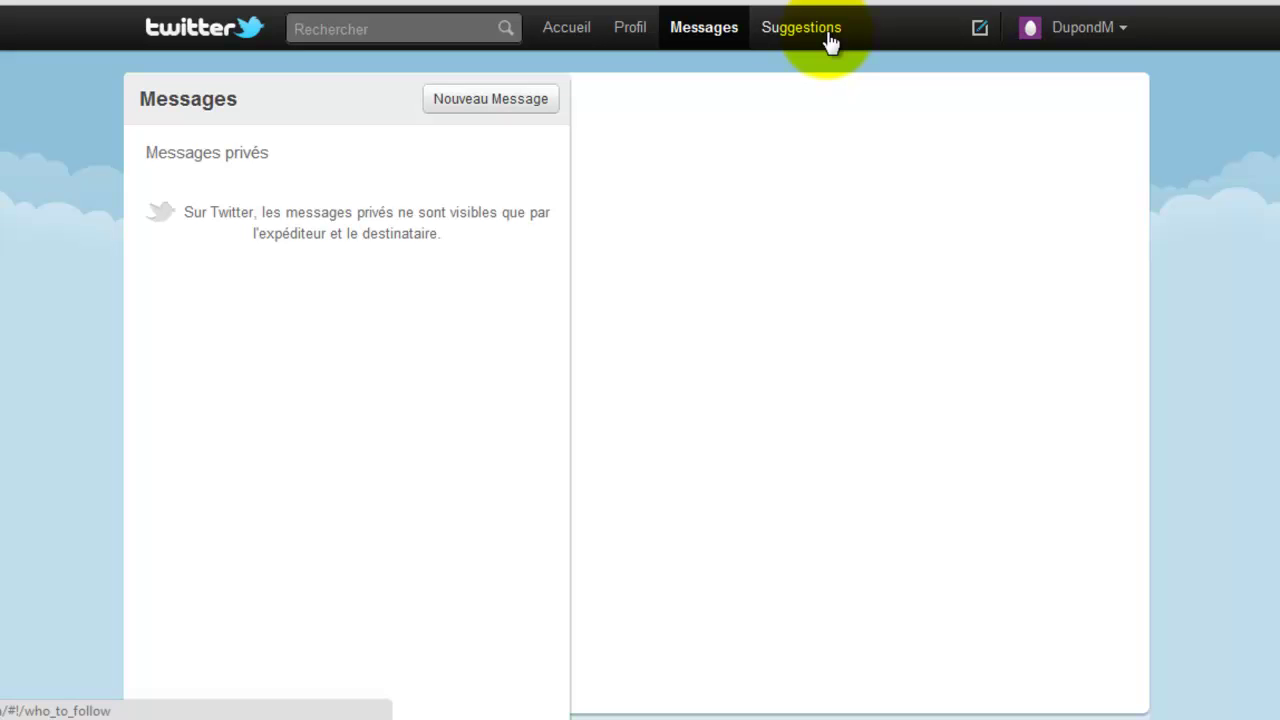
click(786, 37)
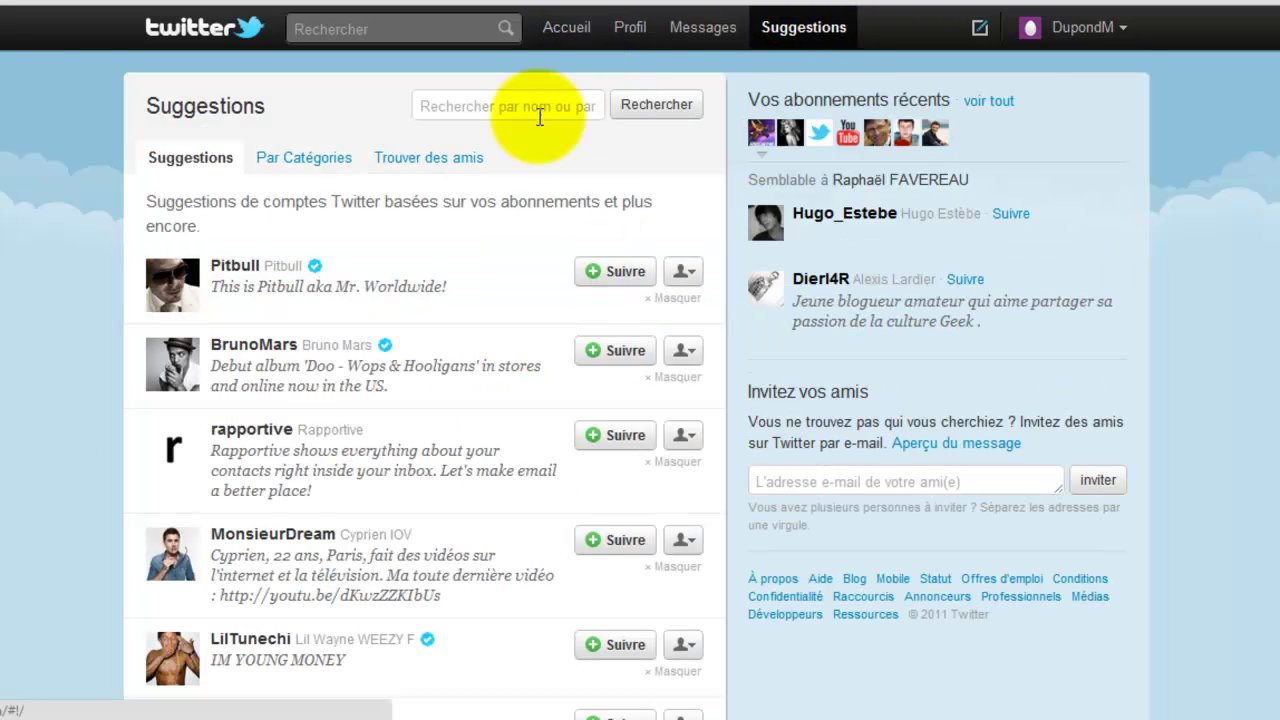
scroll(409, 357, down, 15)
scroll(418, 385, up, 1)
scroll(418, 385, up, 15)
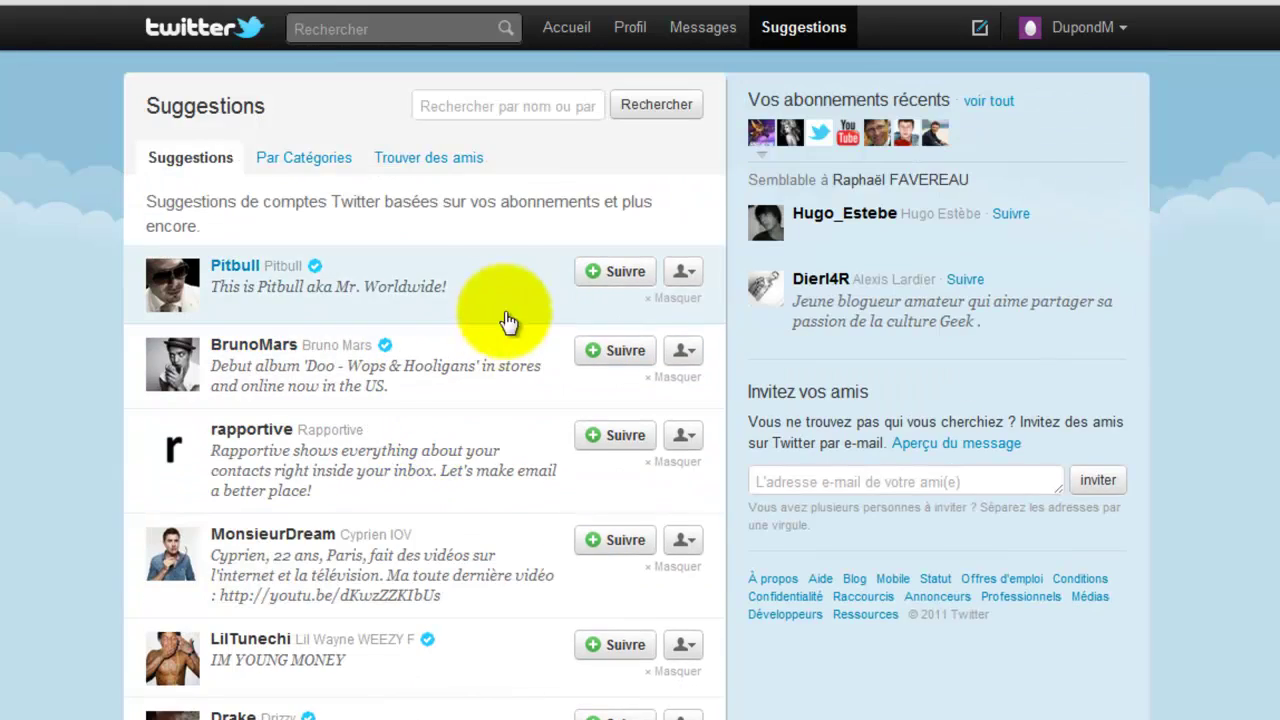
- Return to the Accueil timeline and open and close the account dropdown
click(560, 22)
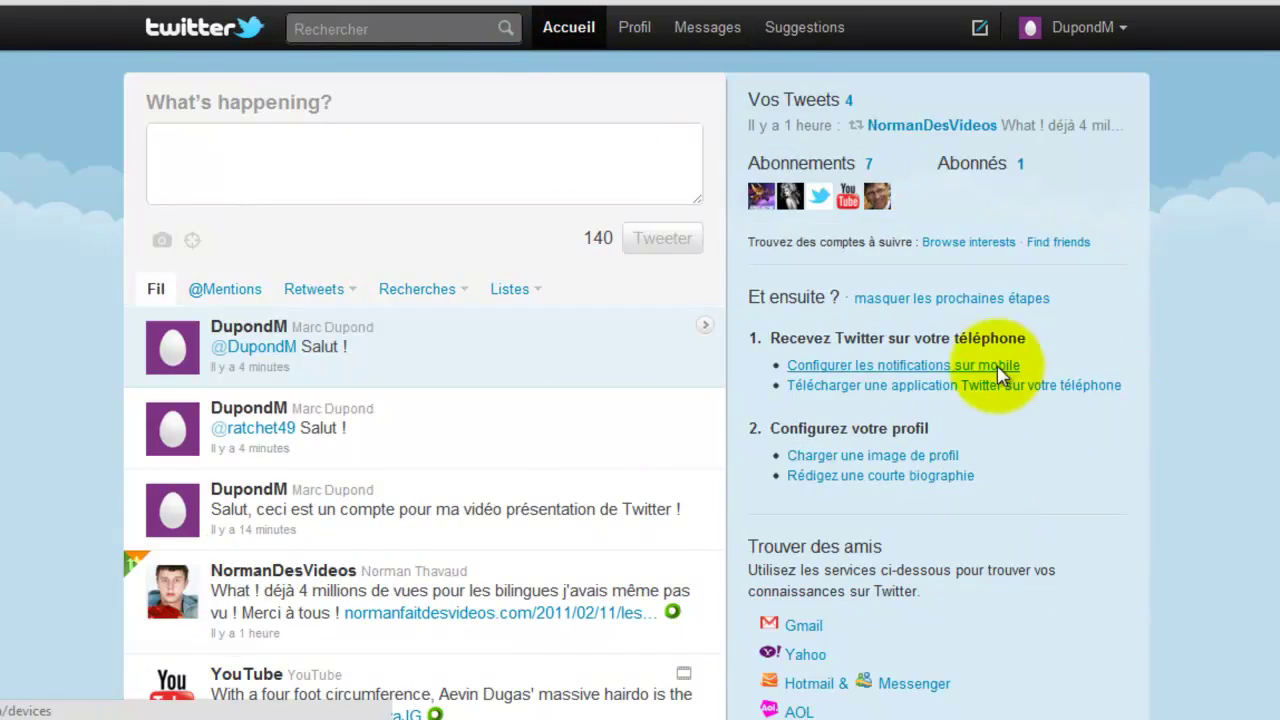
scroll(986, 366, down, 5)
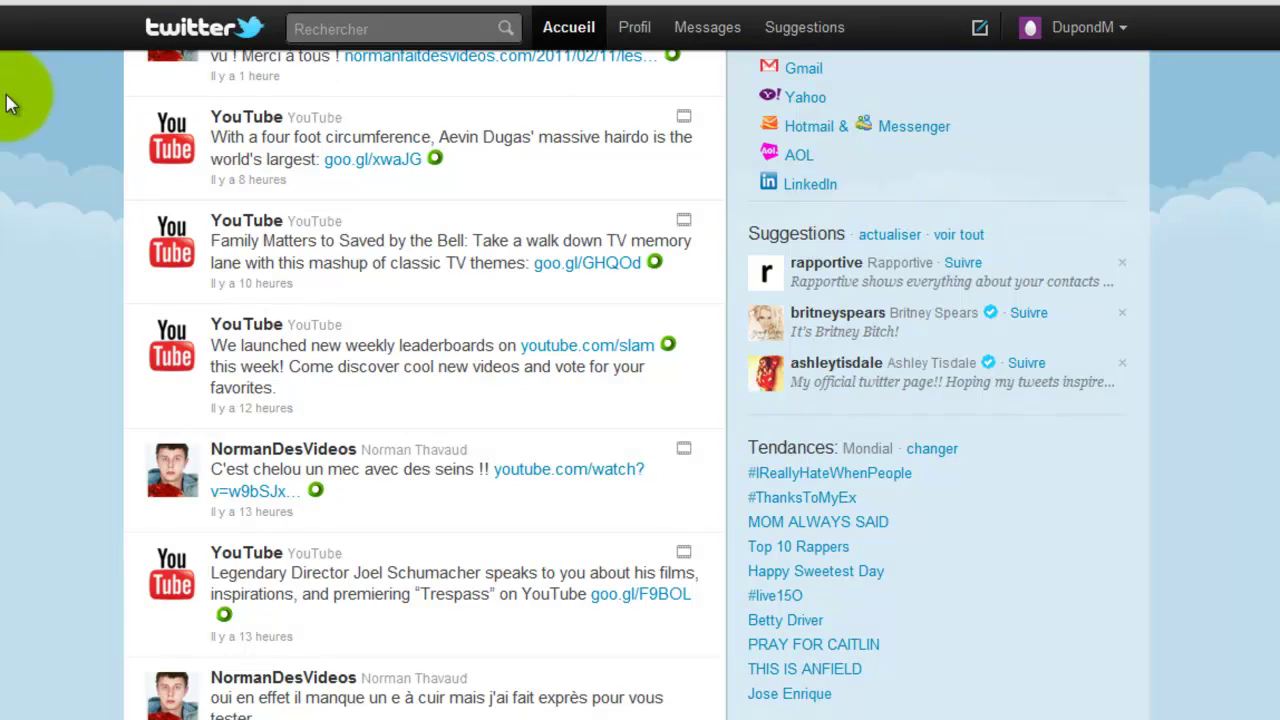
scroll(49, 391, up, 5)
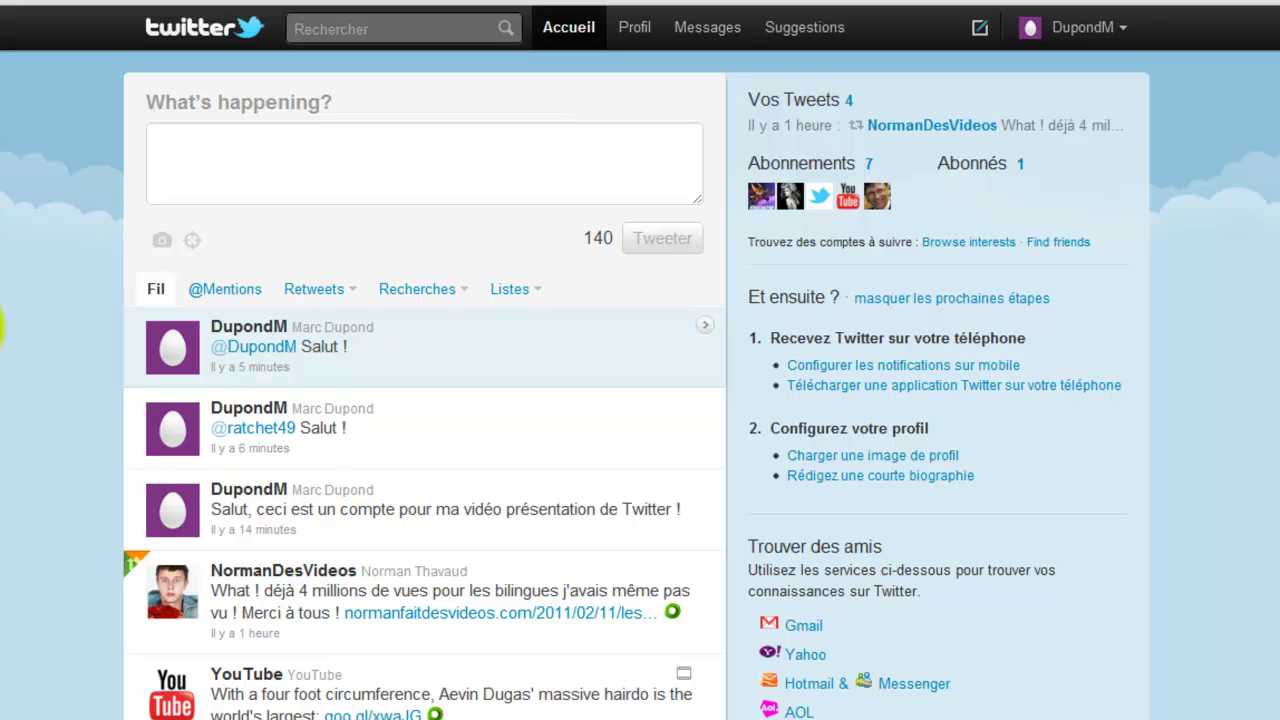
click(1060, 20)
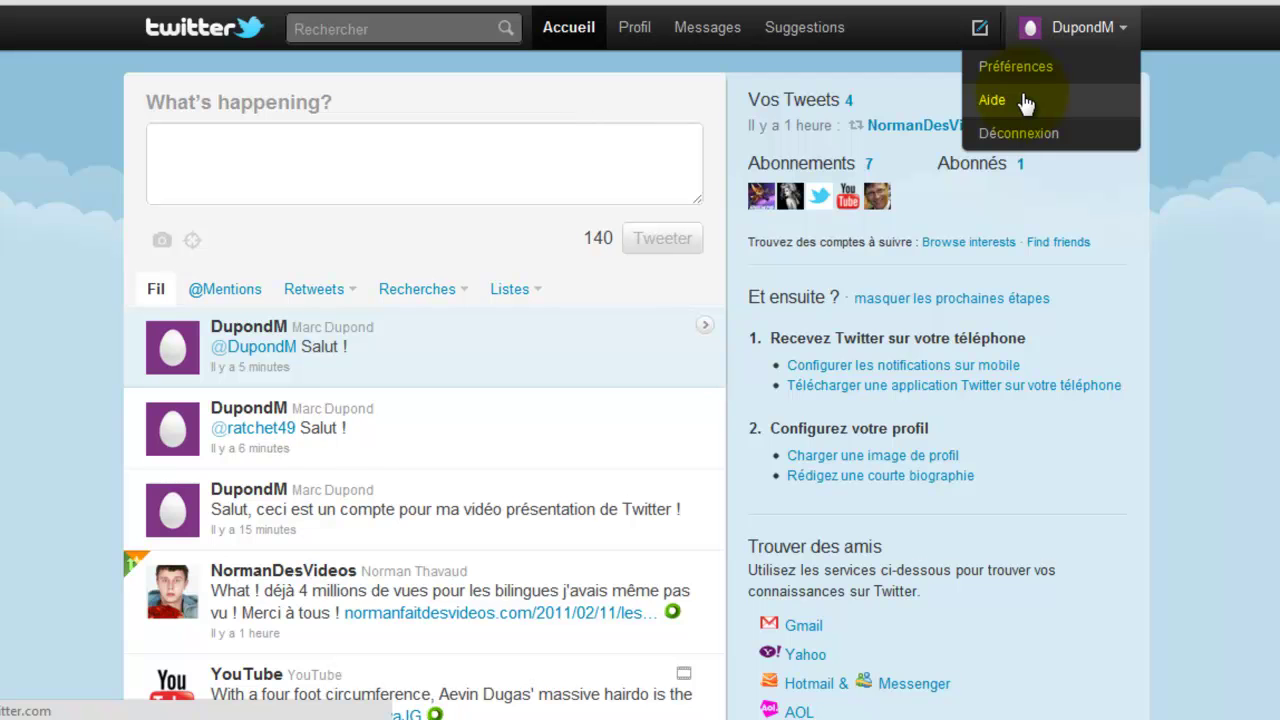
click(1212, 354)
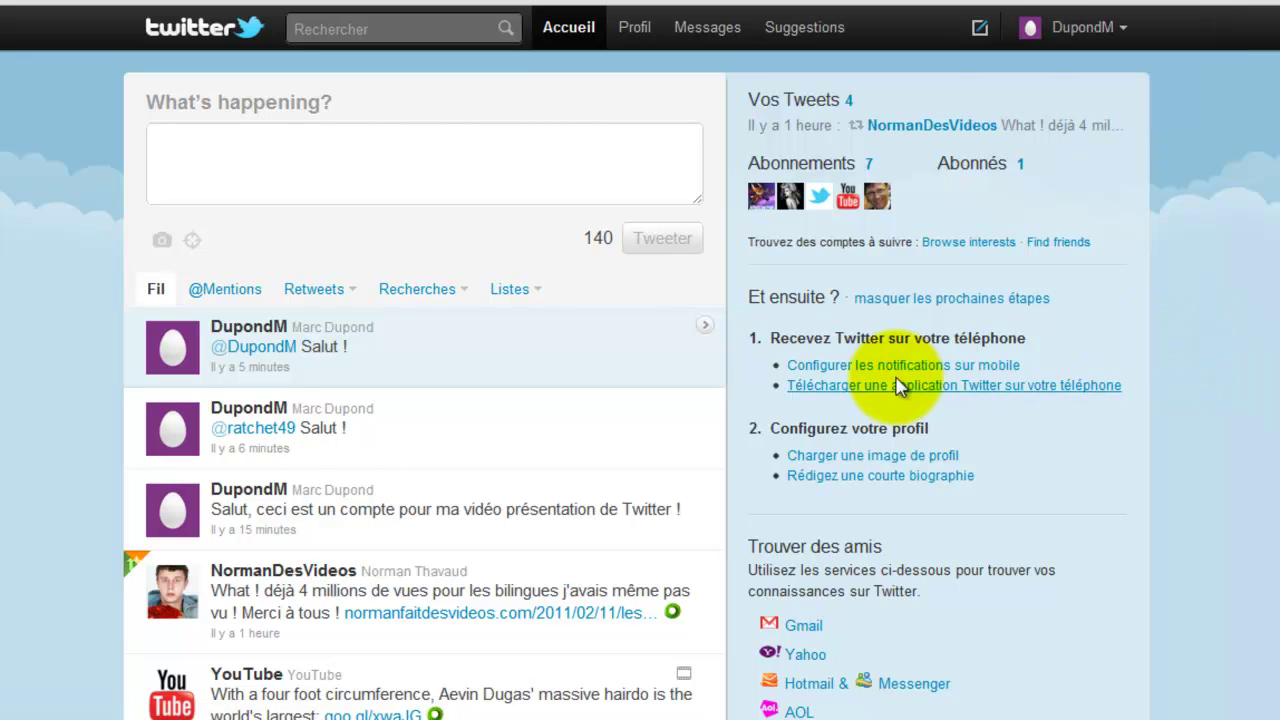
- Scroll down through the older tweets in the home feed
scroll(709, 429, down, 7)
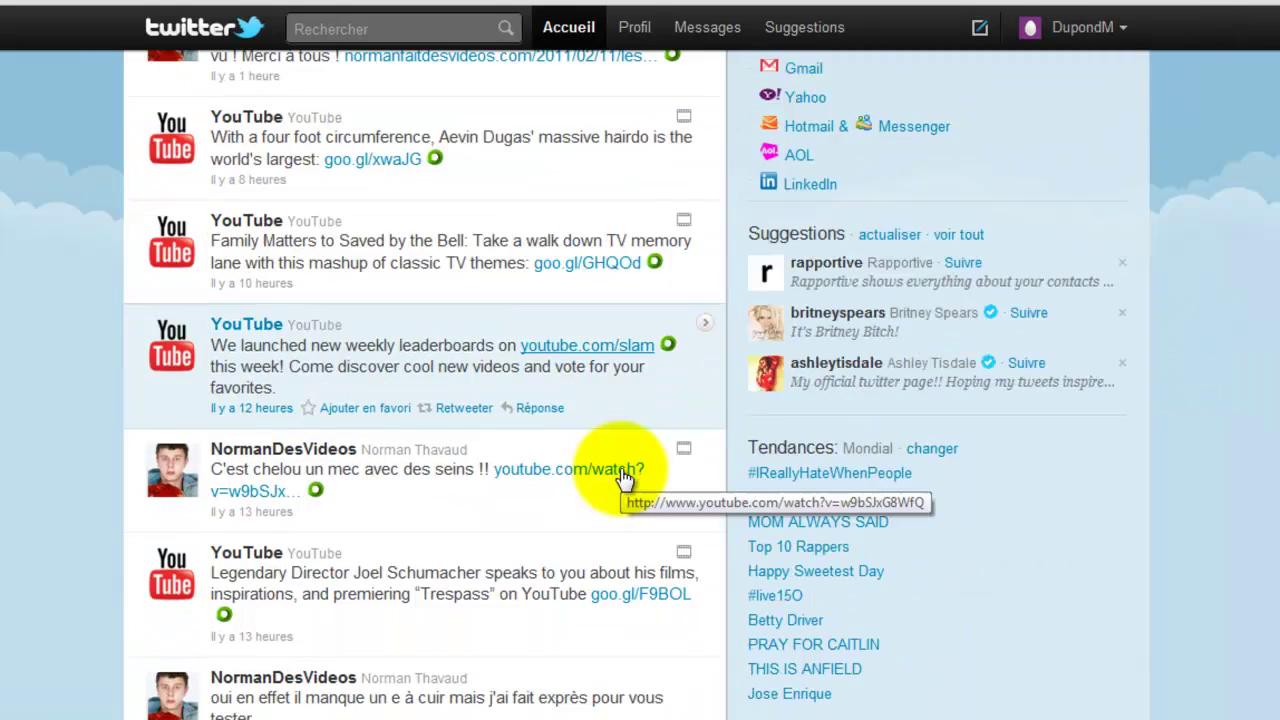
scroll(645, 458, down, 20)
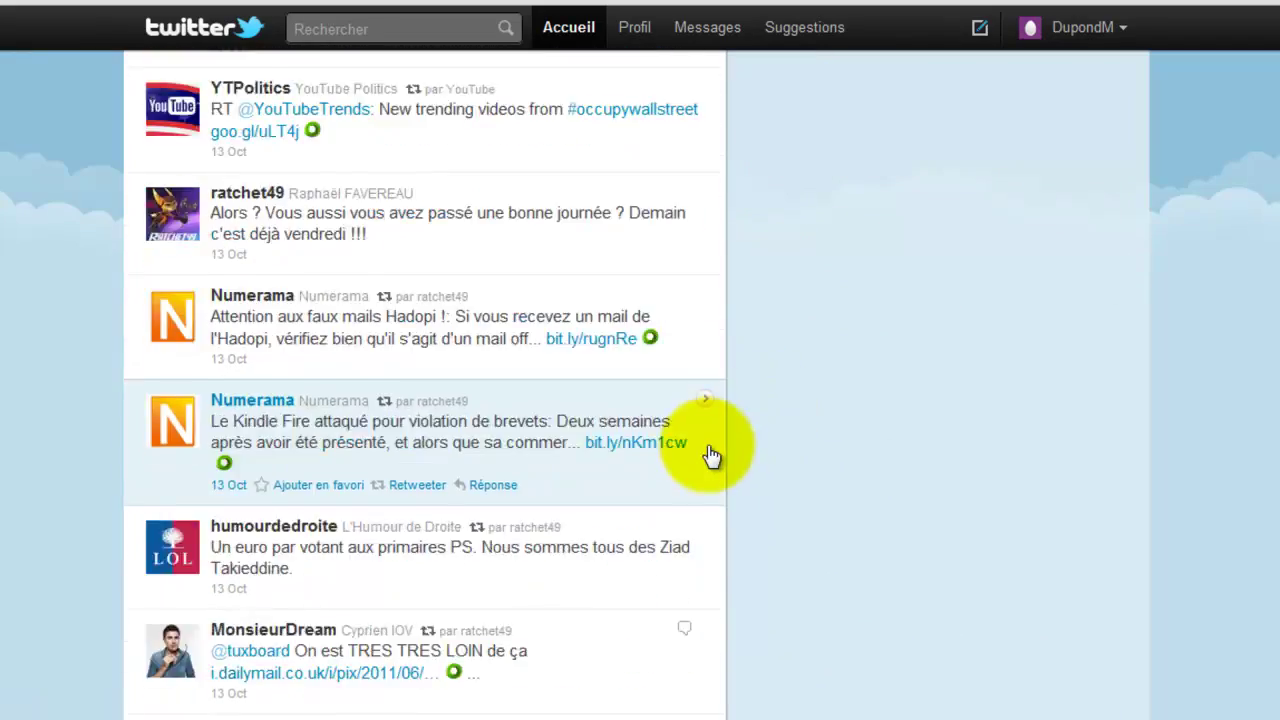
scroll(699, 453, down, 5)
scroll(699, 453, down, 18)
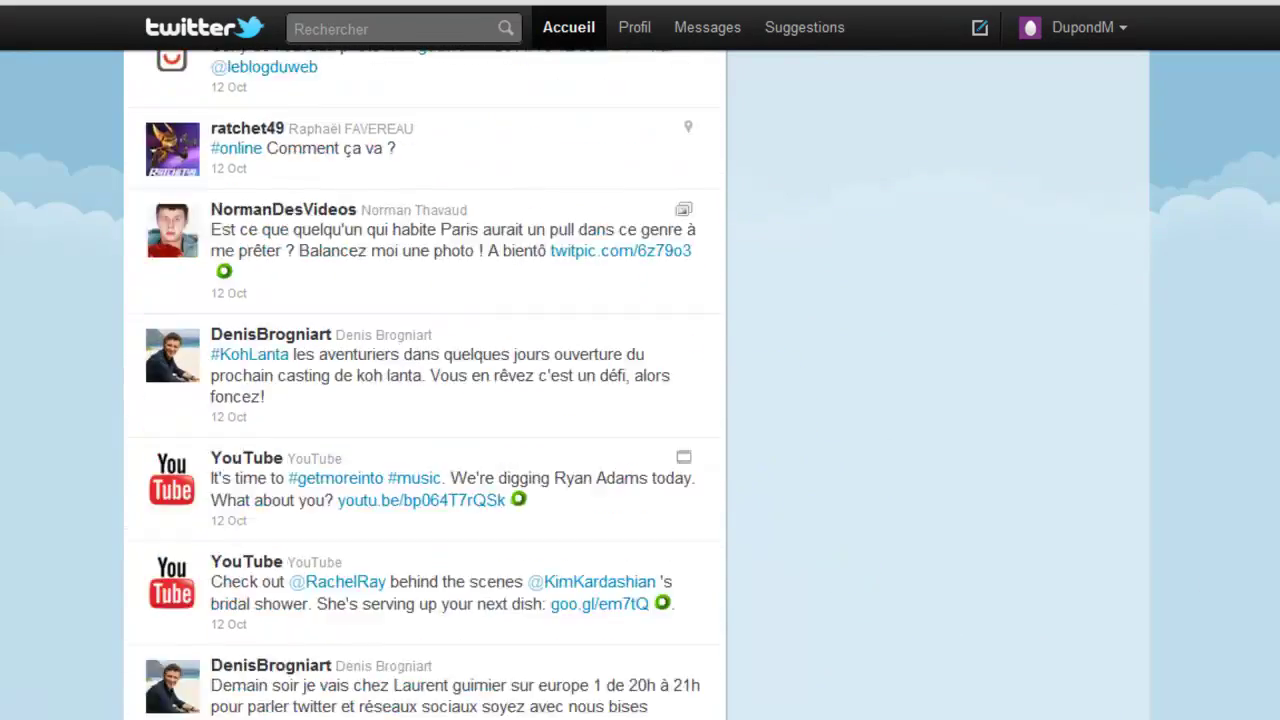
scroll(699, 453, up, 20)
scroll(425, 400, up, 10)
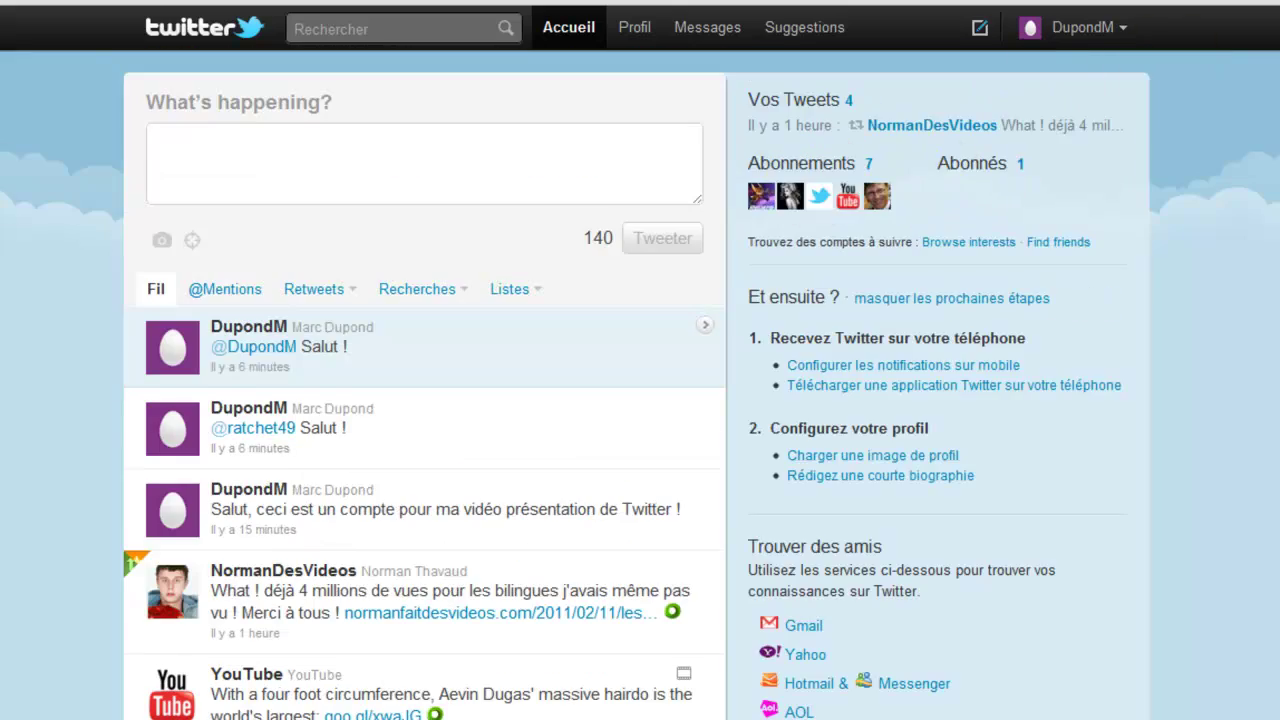
scroll(886, 160, down, 4)
scroll(425, 400, down, 20)
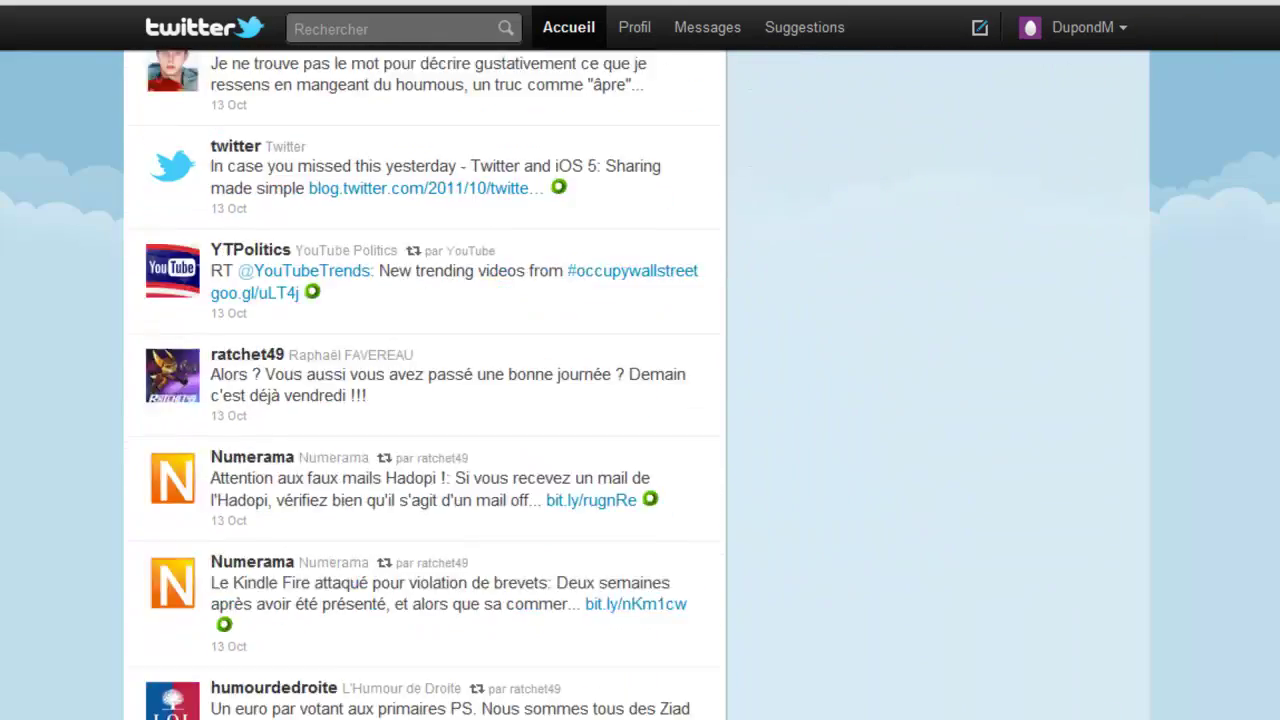
scroll(425, 400, down, 15)
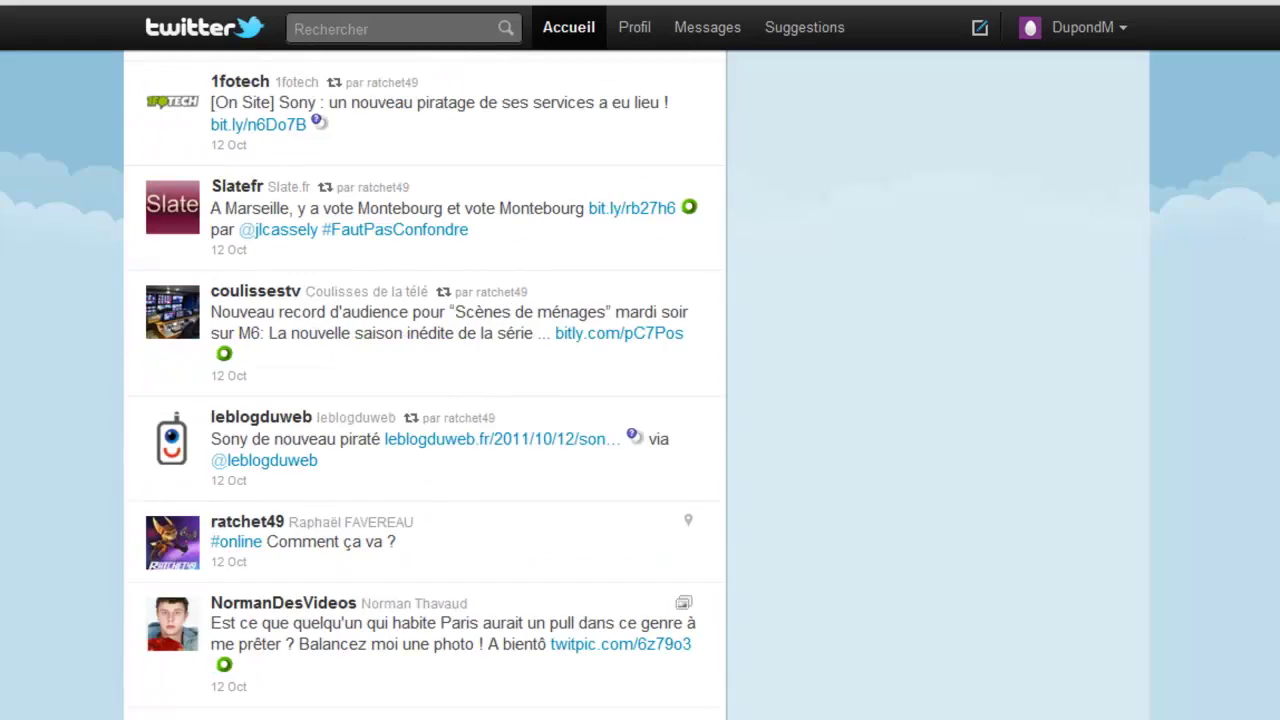
scroll(425, 400, down, 20)
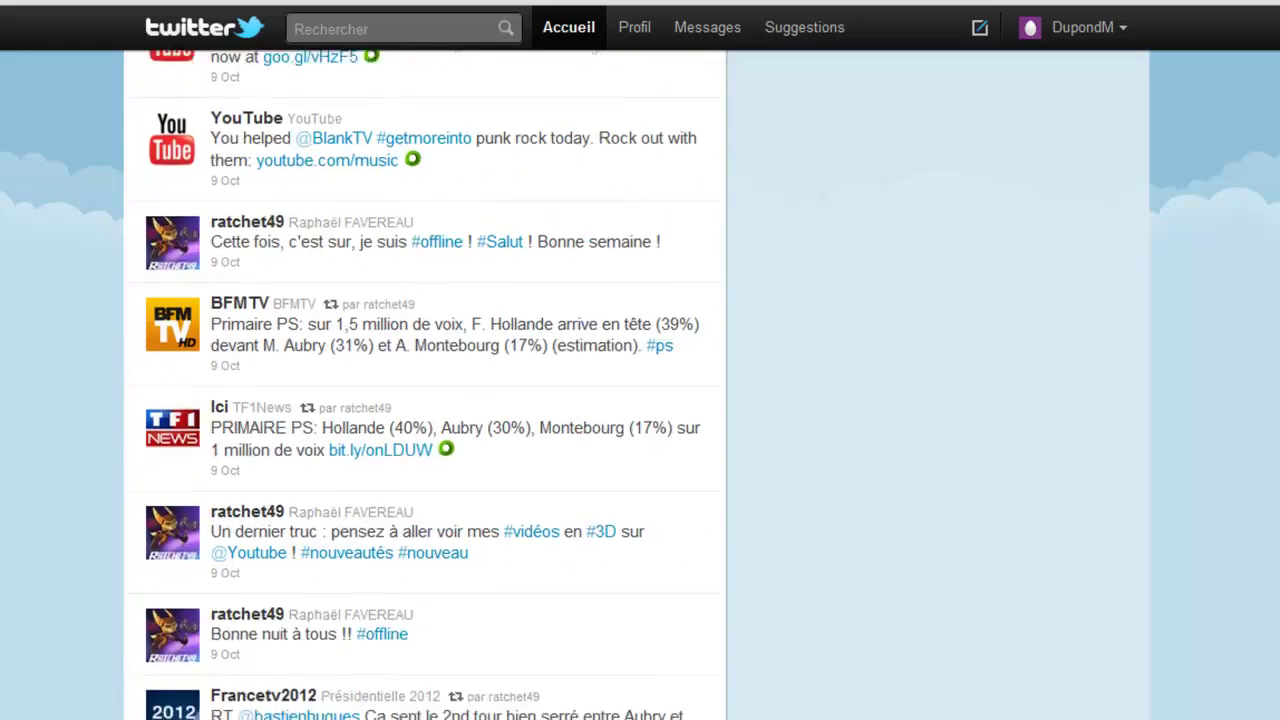
scroll(425, 400, down, 3)
scroll(425, 400, up, 20)
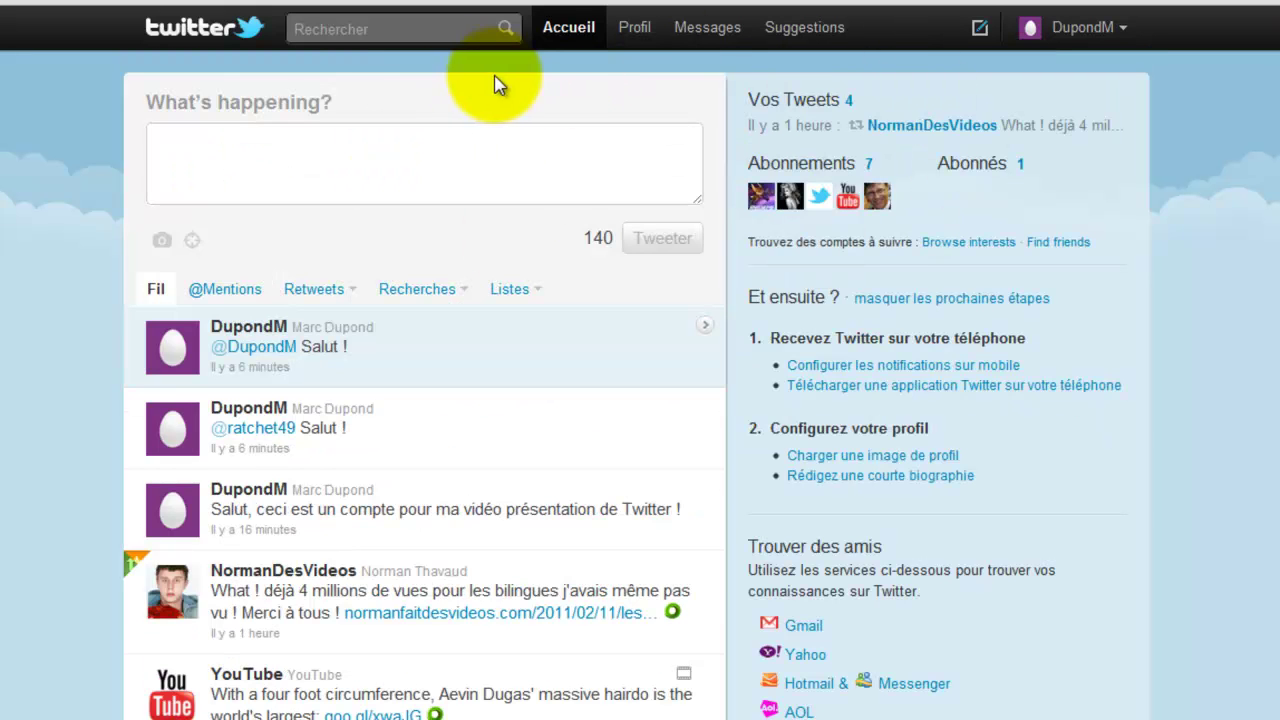
- Start a new tweet and decline the location prompt
click(196, 144)
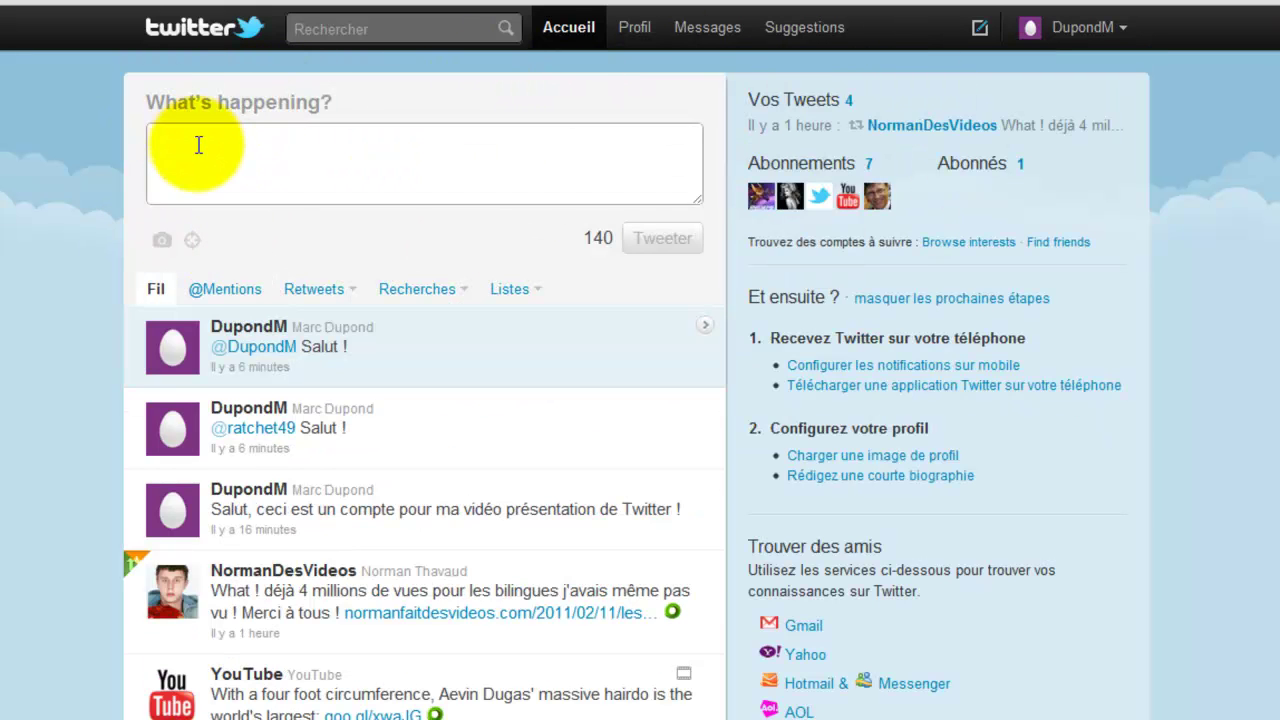
click(193, 240)
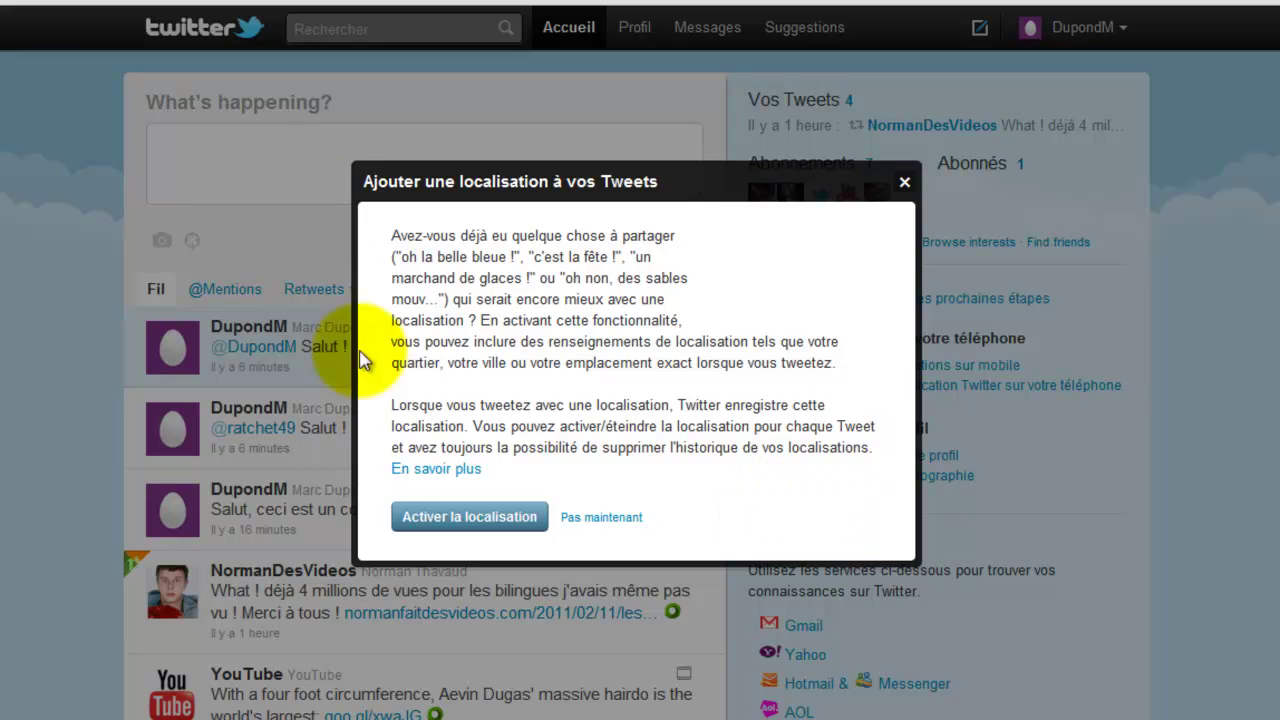
click(906, 183)
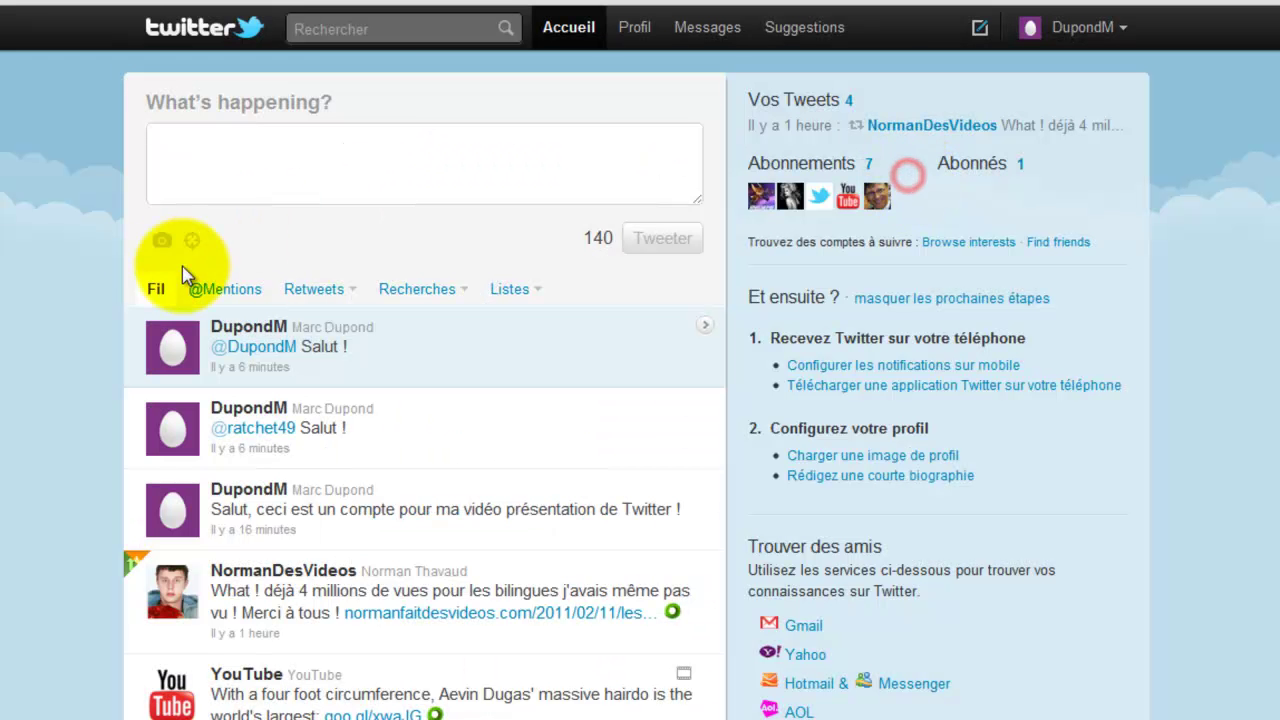
- Attach the Avatar3red image and type 'Voici une petite image !'
click(159, 240)
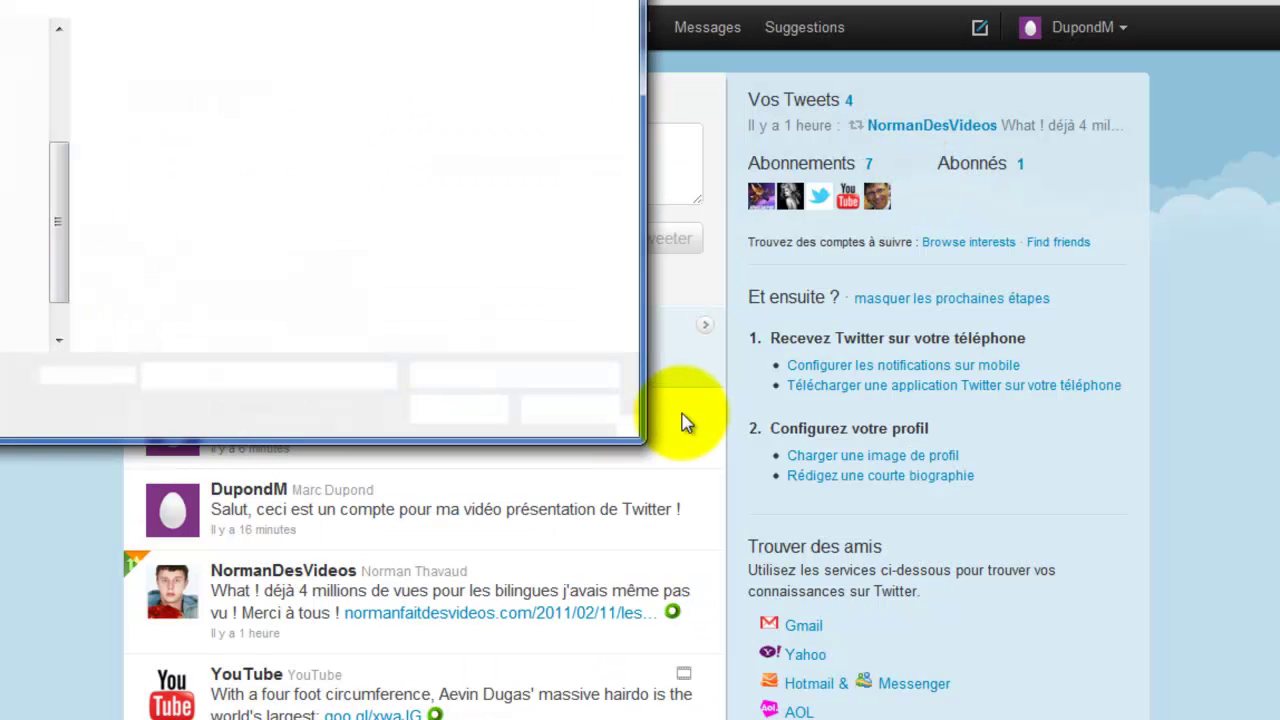
key(Escape)
click(161, 241)
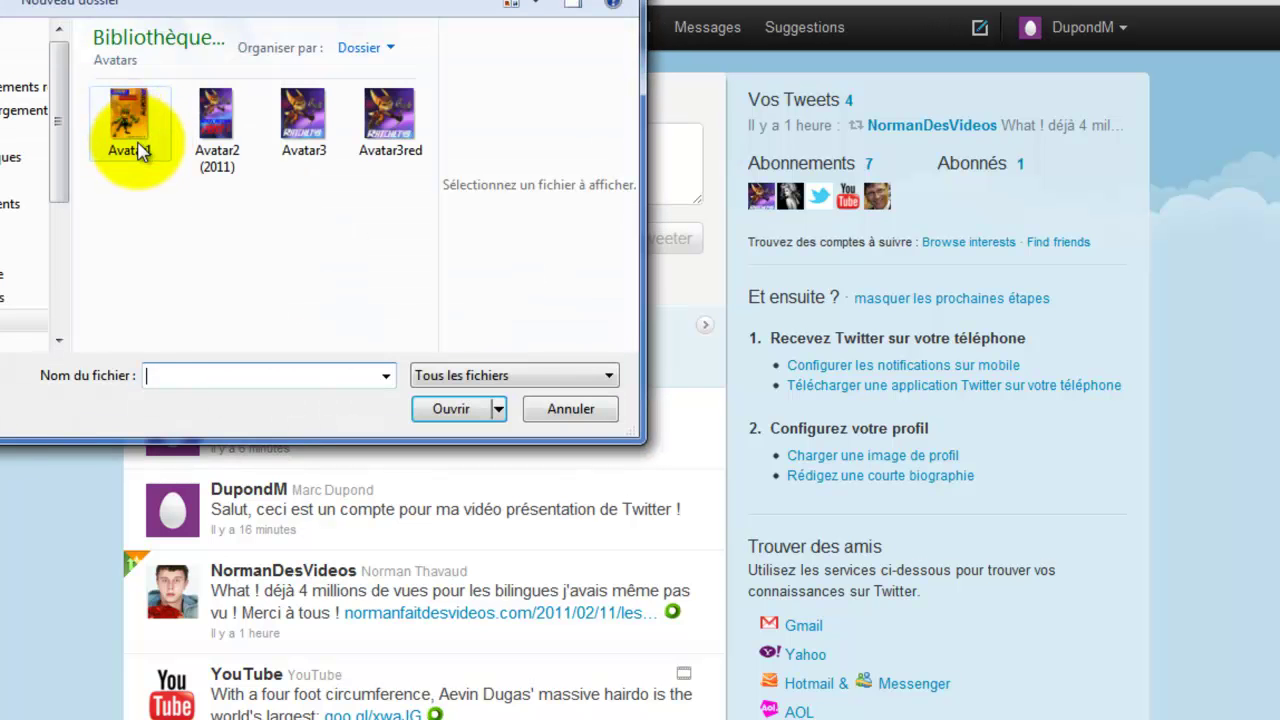
click(386, 118)
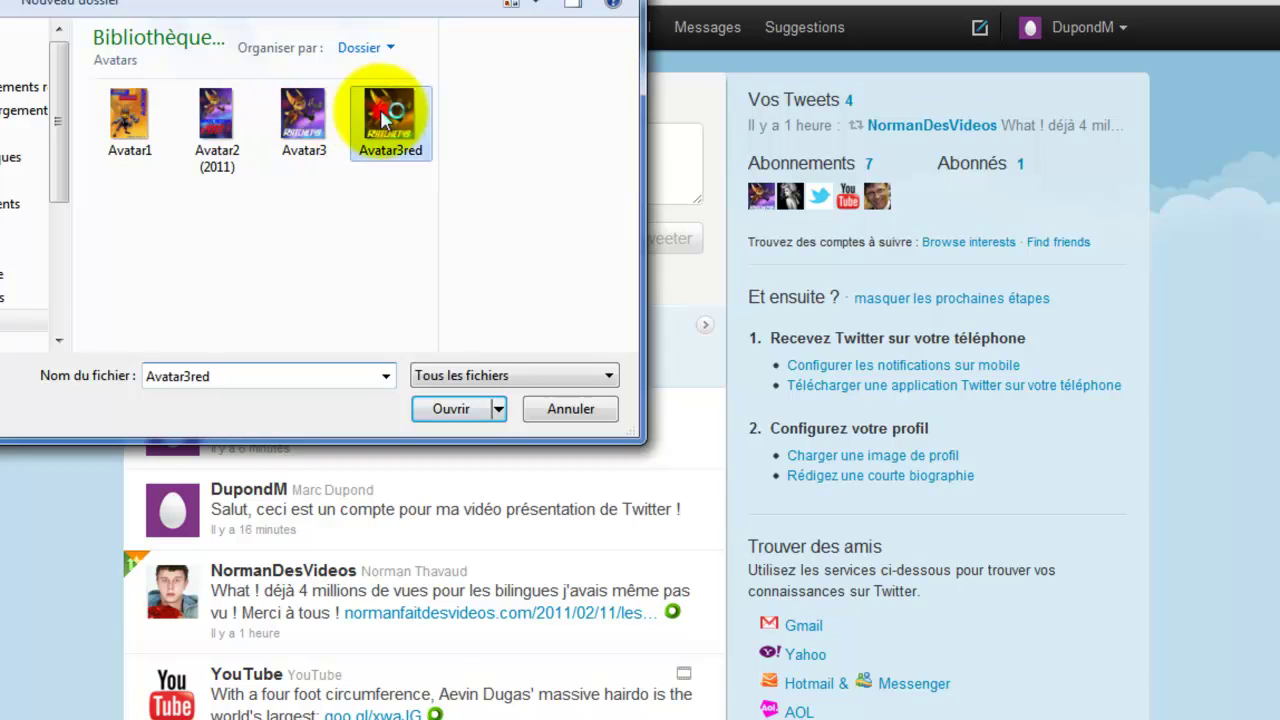
double_click(386, 118)
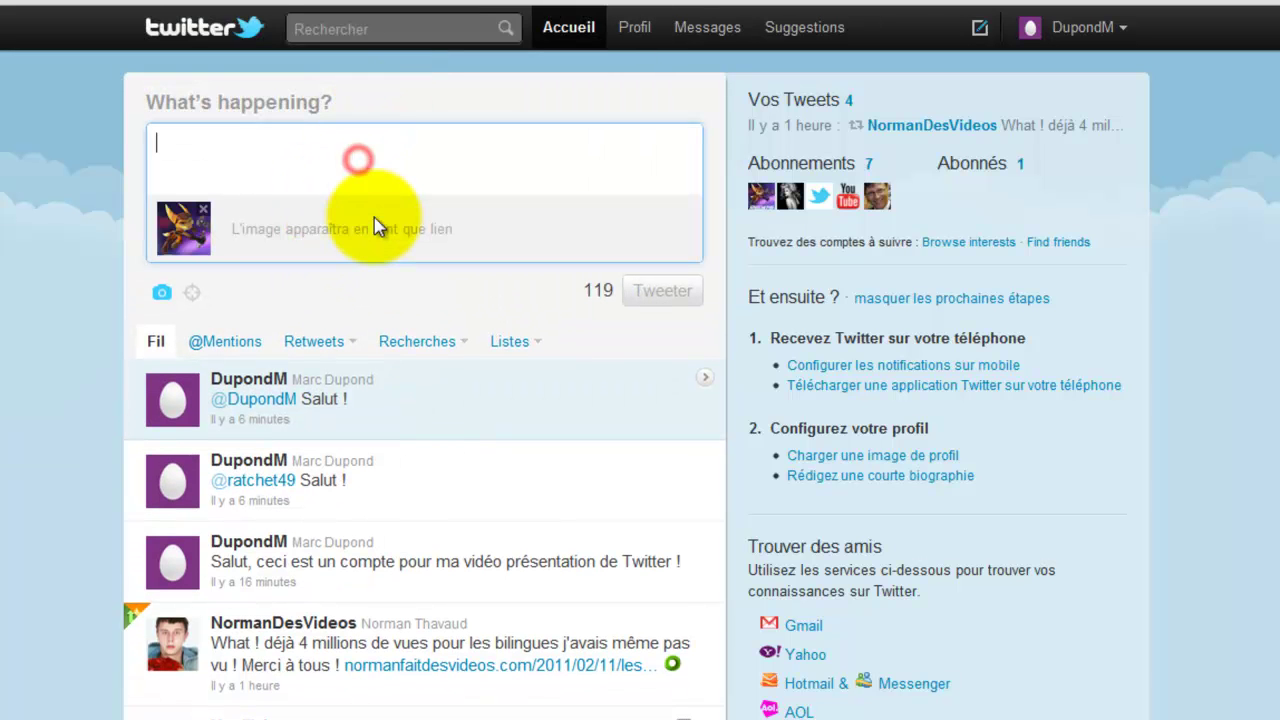
text(Voi)
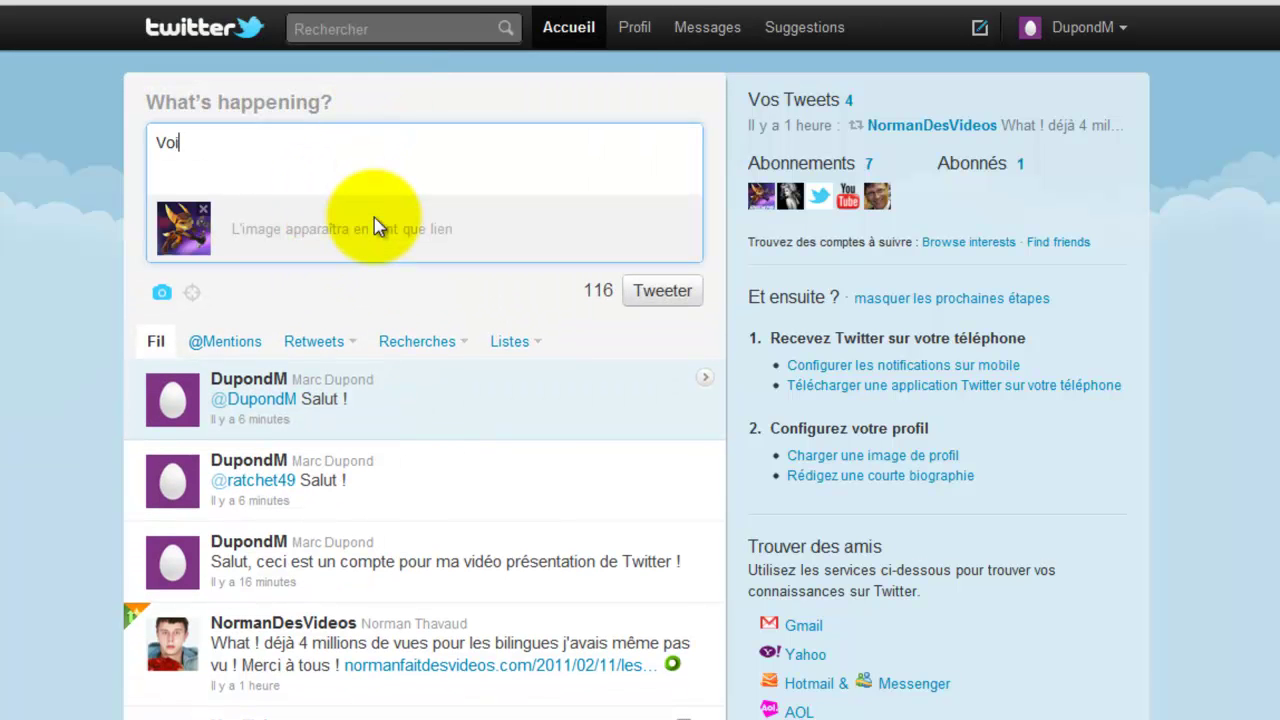
text(ci une petite image !)
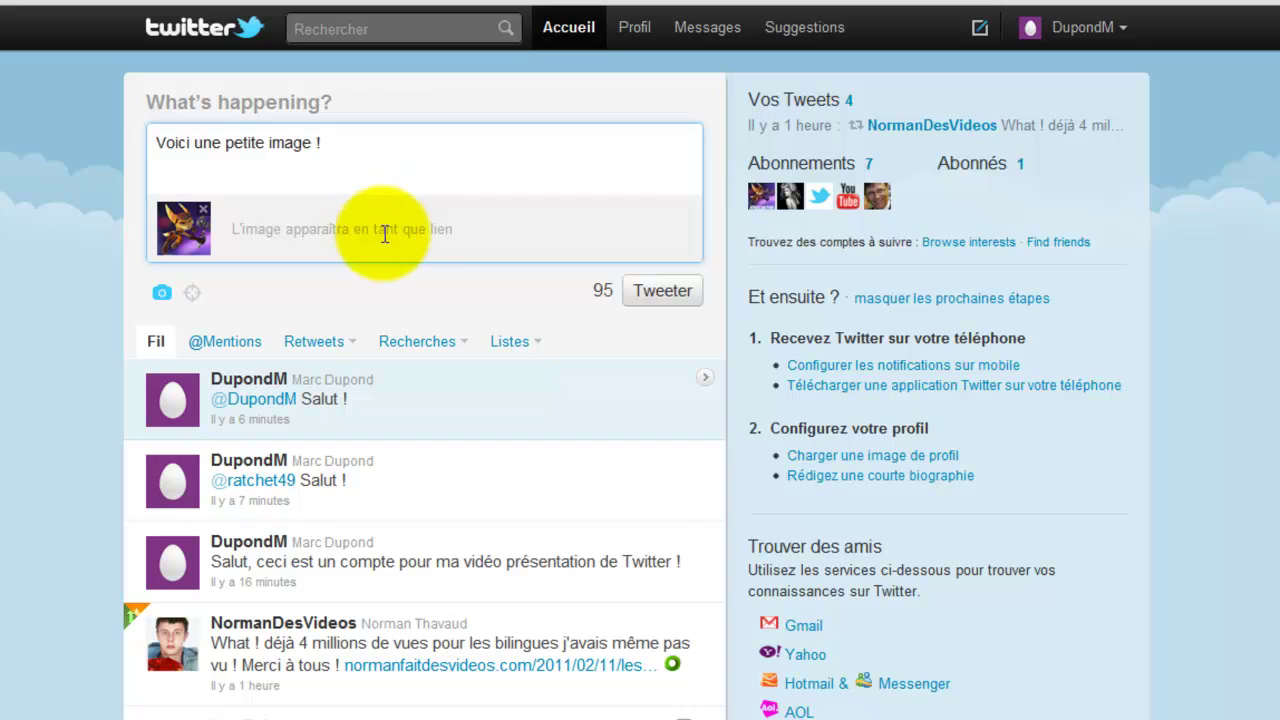
- Publish the 'Voici une petite image !' tweet and open its attached picture link
click(660, 290)
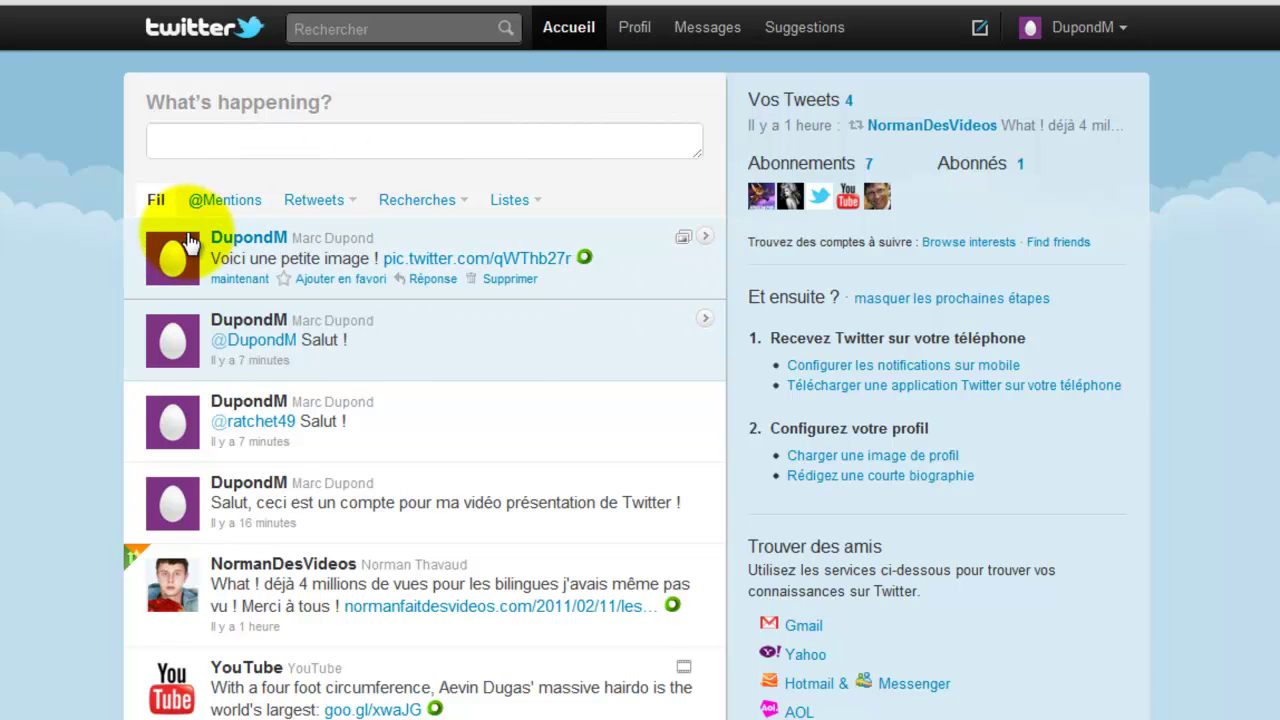
click(685, 238)
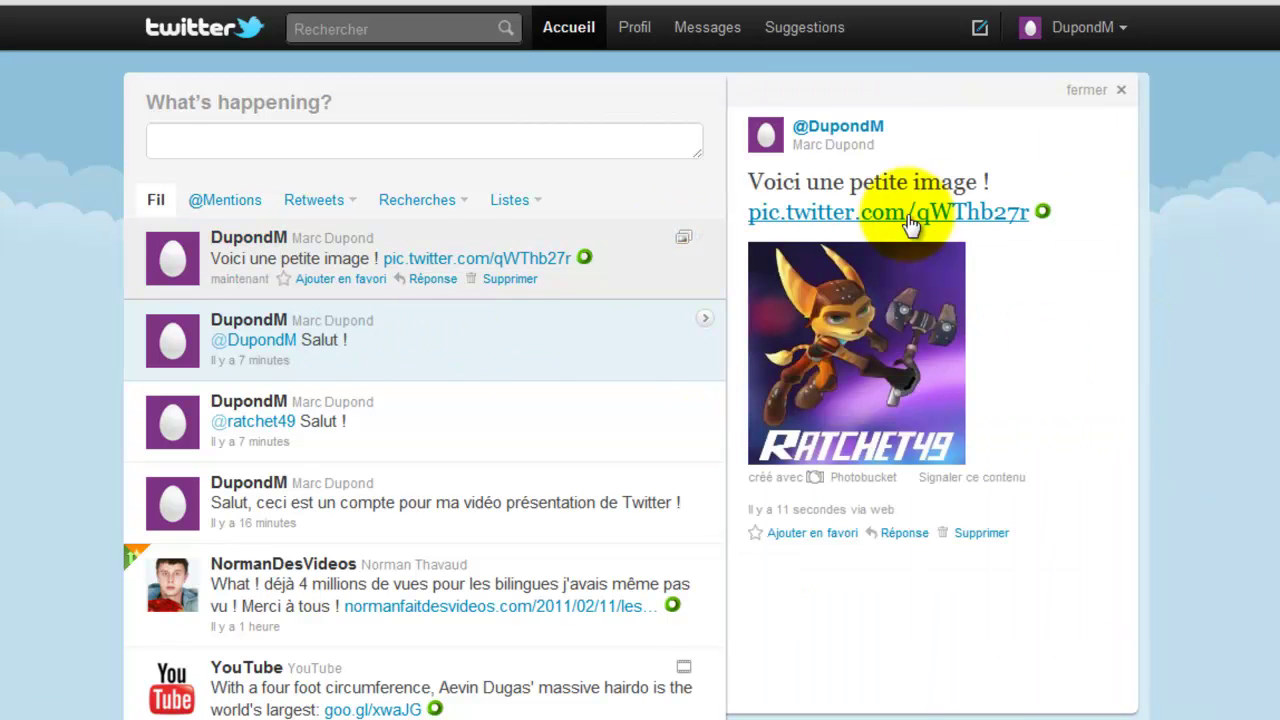
click(908, 320)
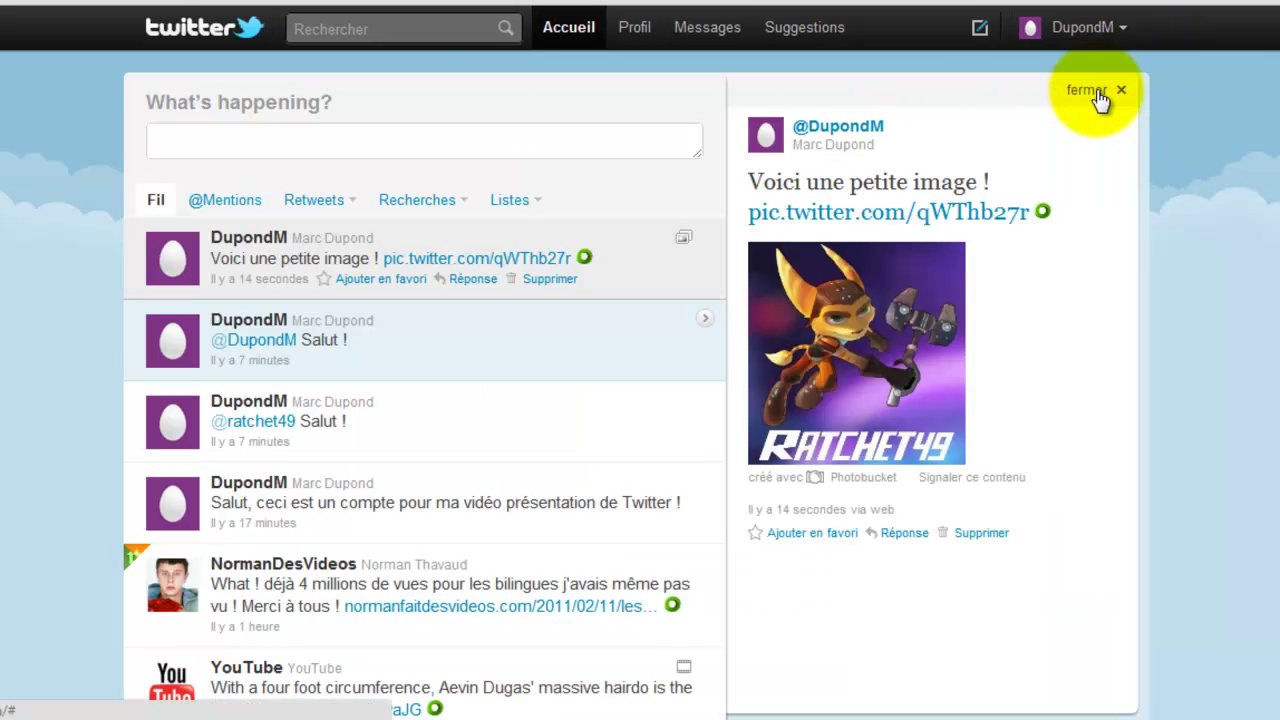
- Close the image tweet's detail panel
mouse_move(578, 388)
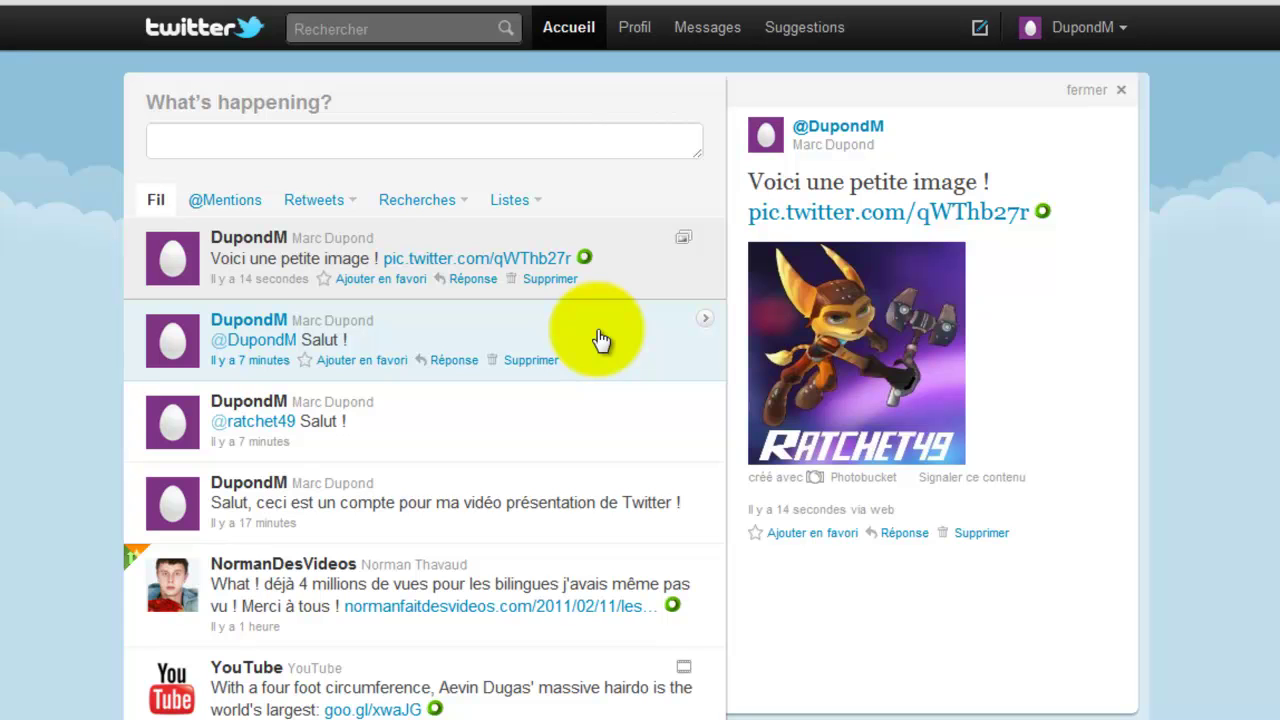
click(396, 143)
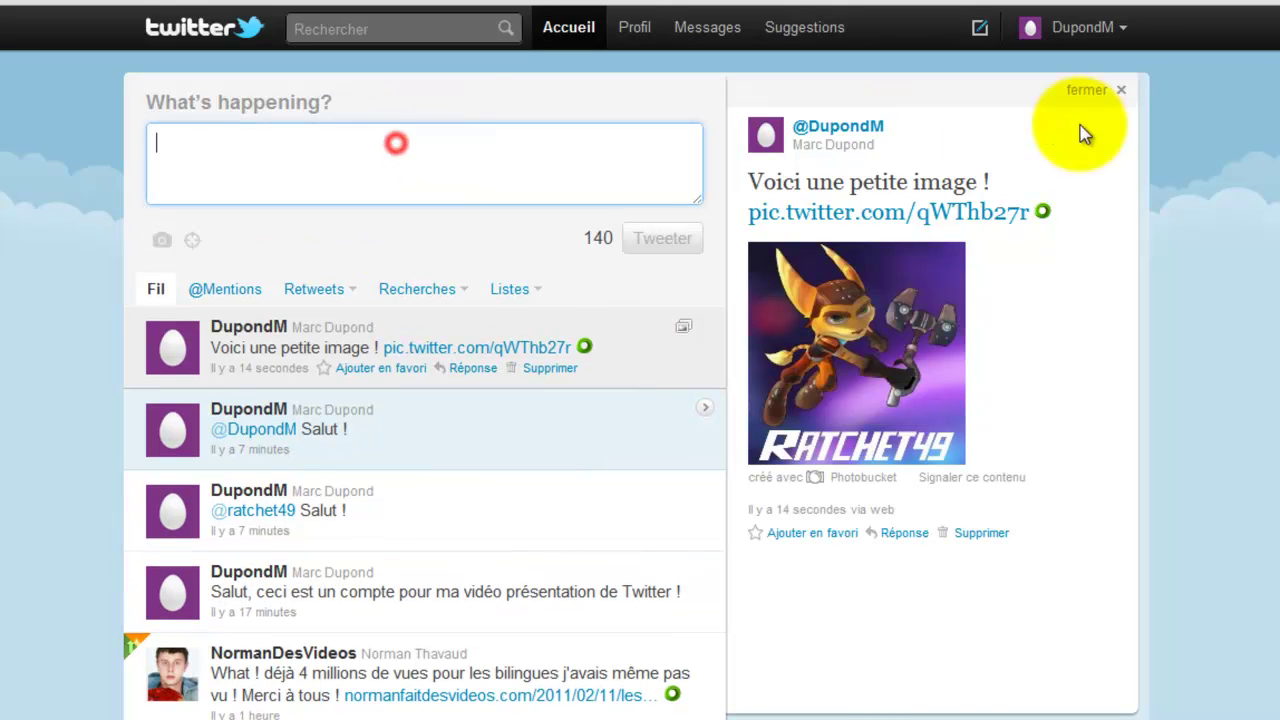
click(1096, 91)
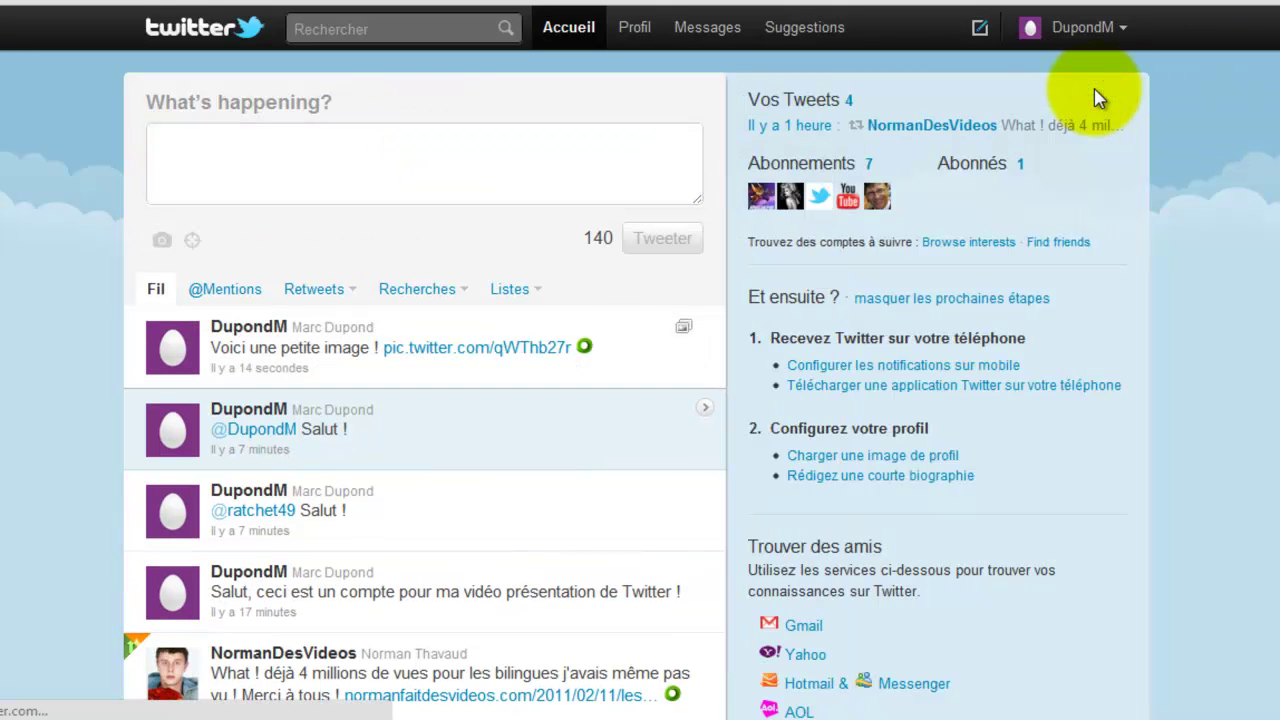
- Post 'Bonjour bande de fous !', then delete that tweet and confirm the deletion
text(n)
text(Bon)
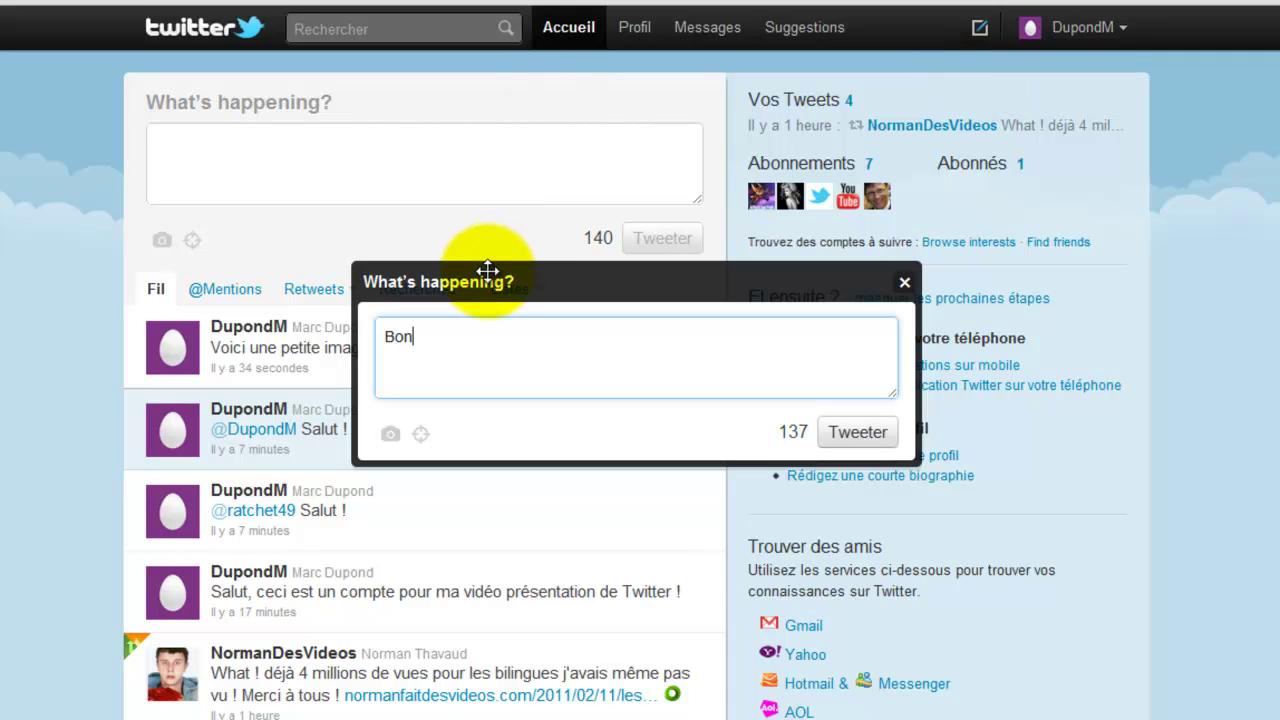
text(jour bande )
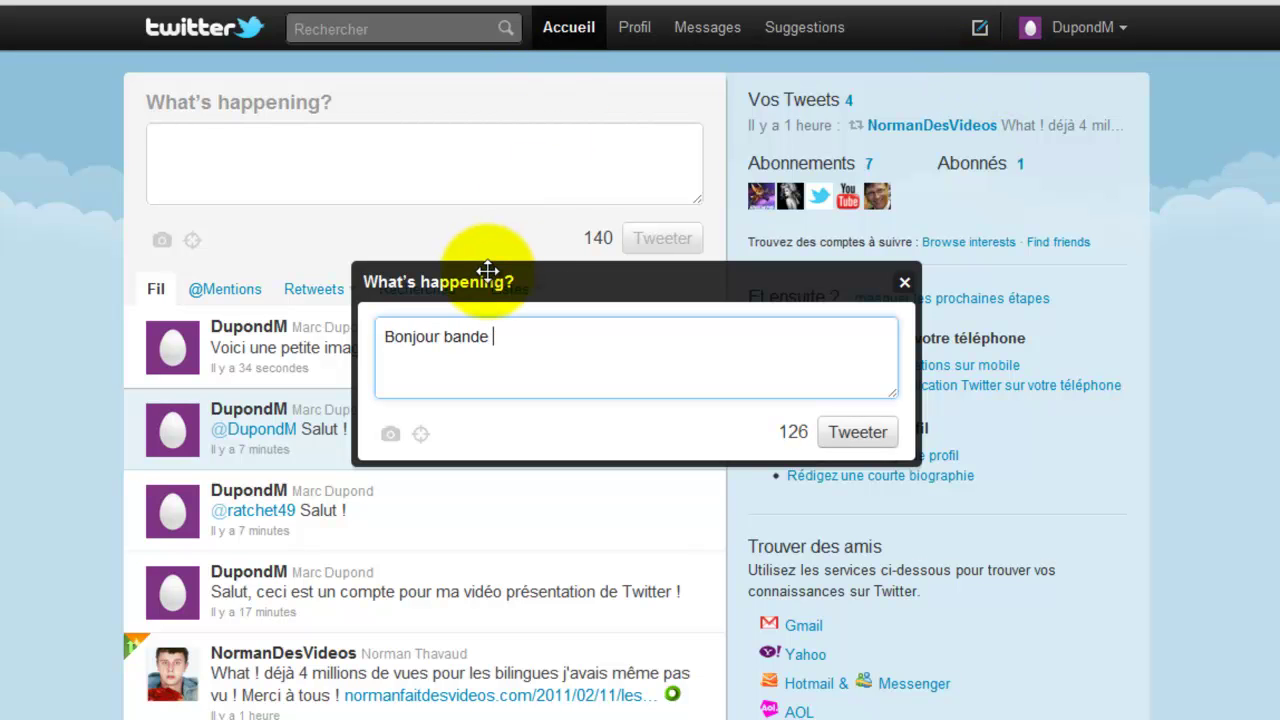
text(de fous !)
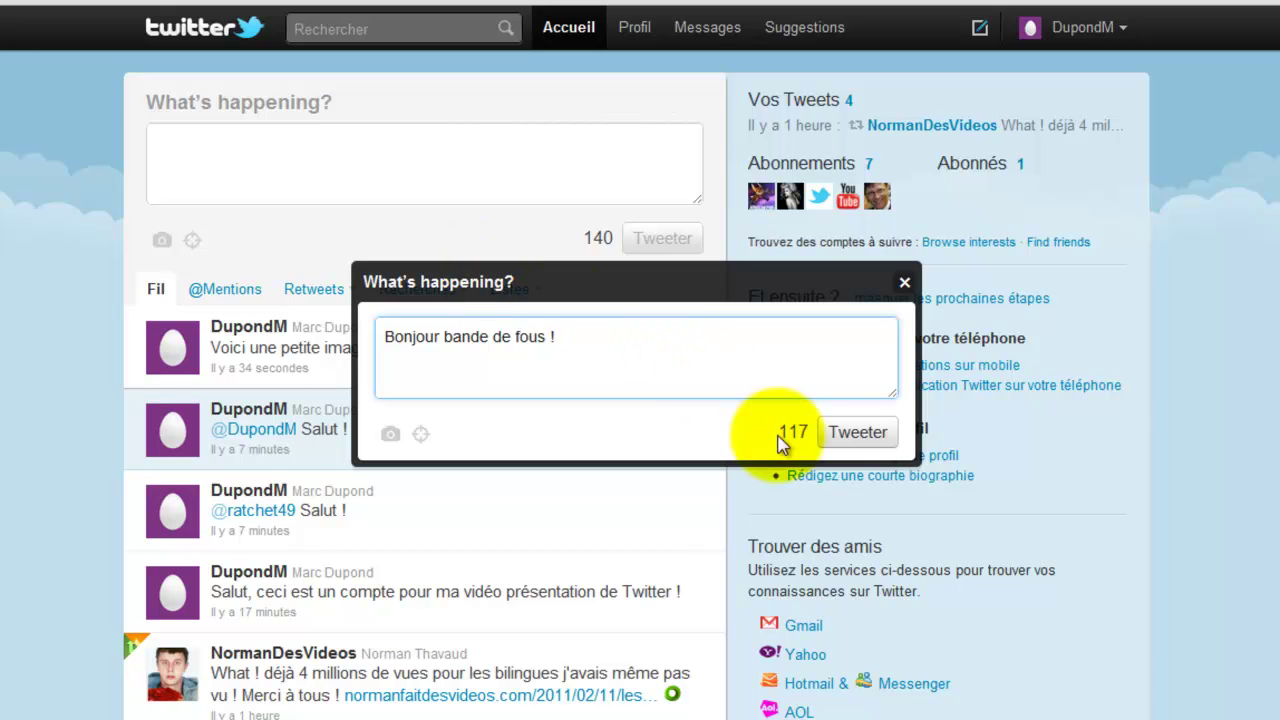
click(852, 432)
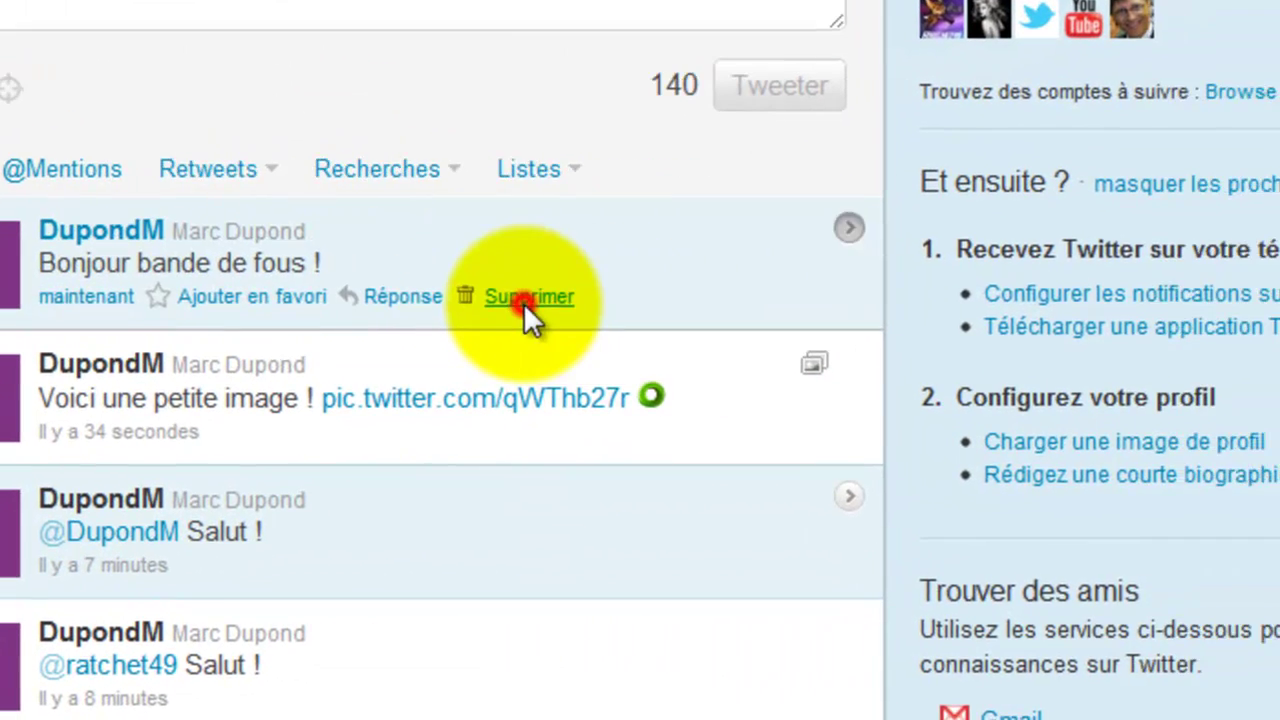
click(678, 301)
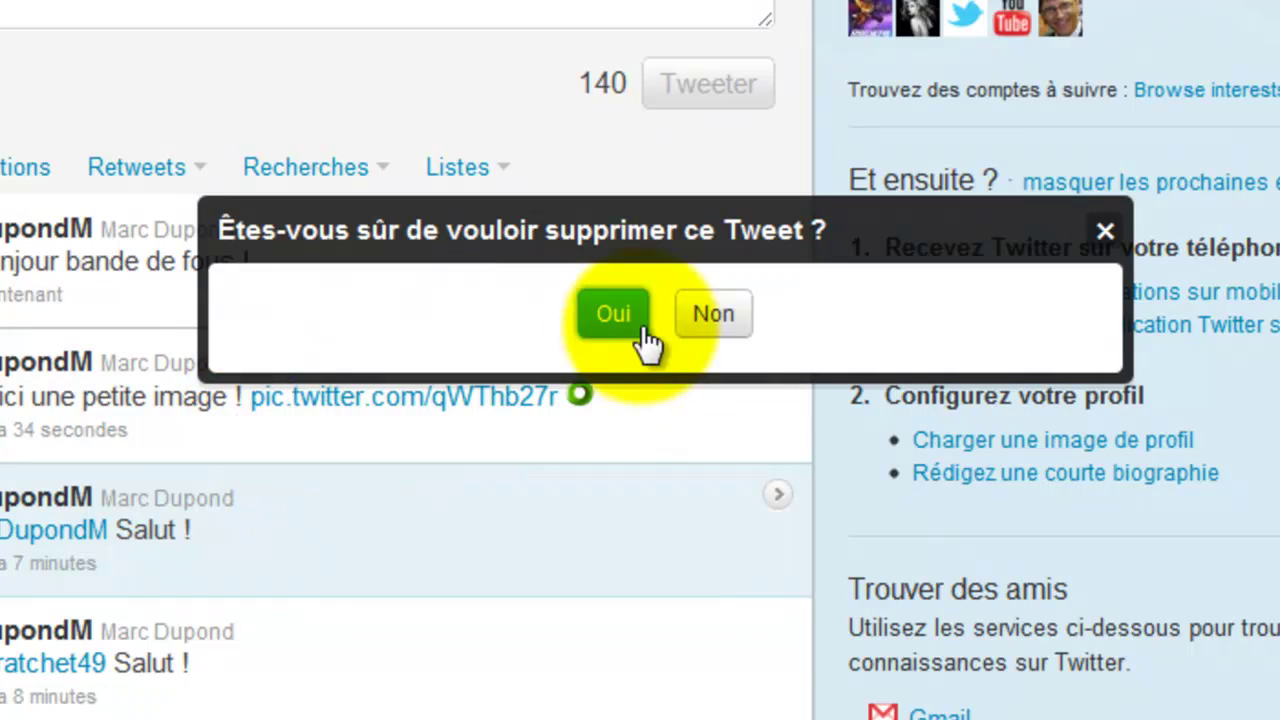
click(615, 316)
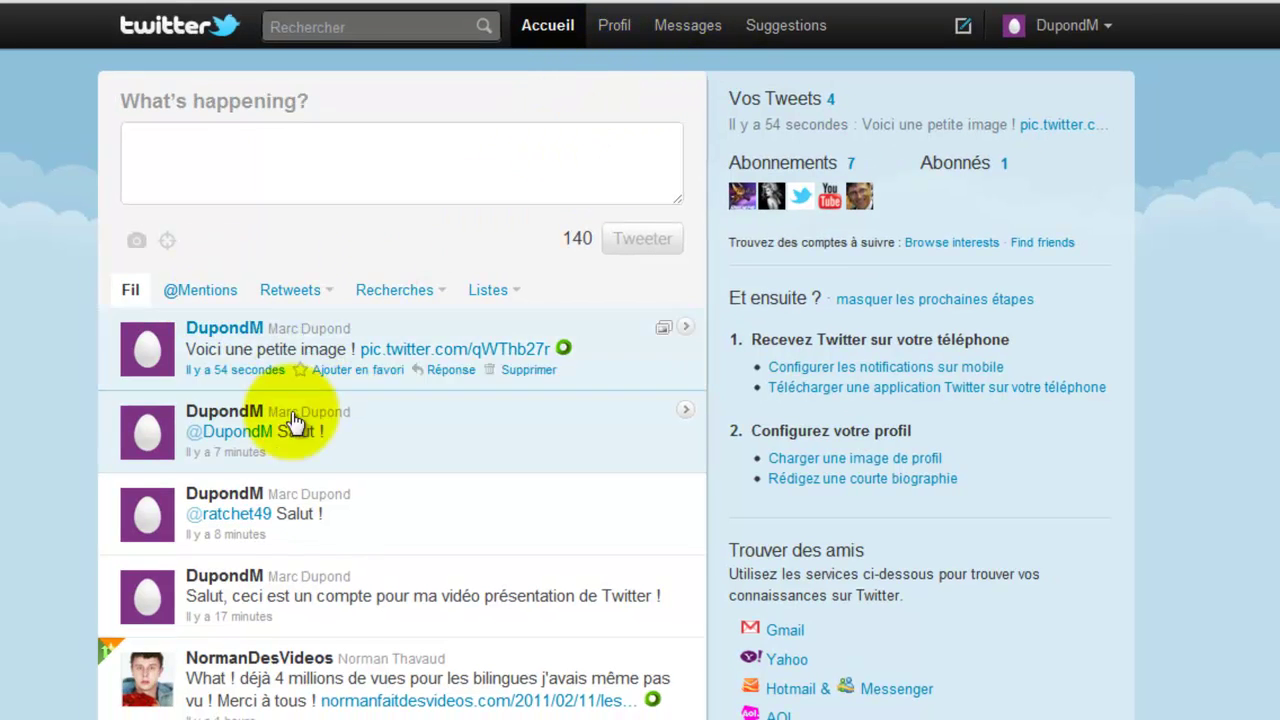
scroll(40, 495, down, 5)
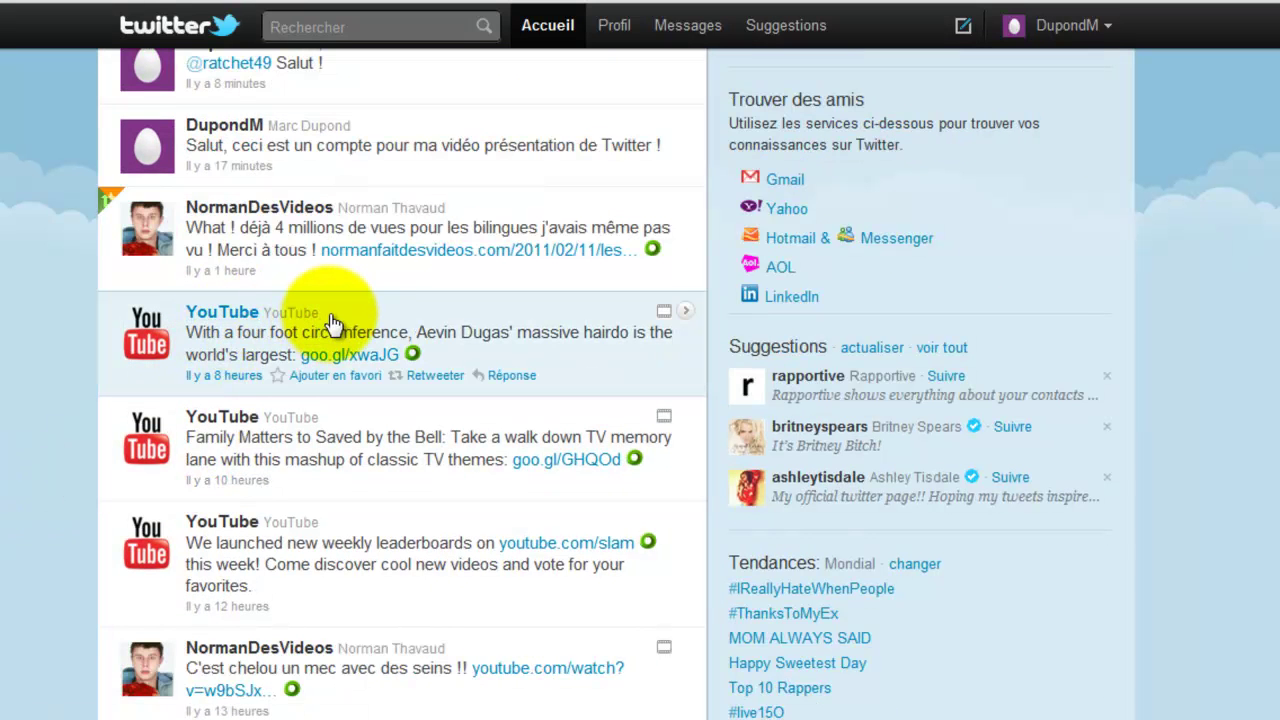
scroll(325, 350, up, 5)
scroll(150, 450, down, 3)
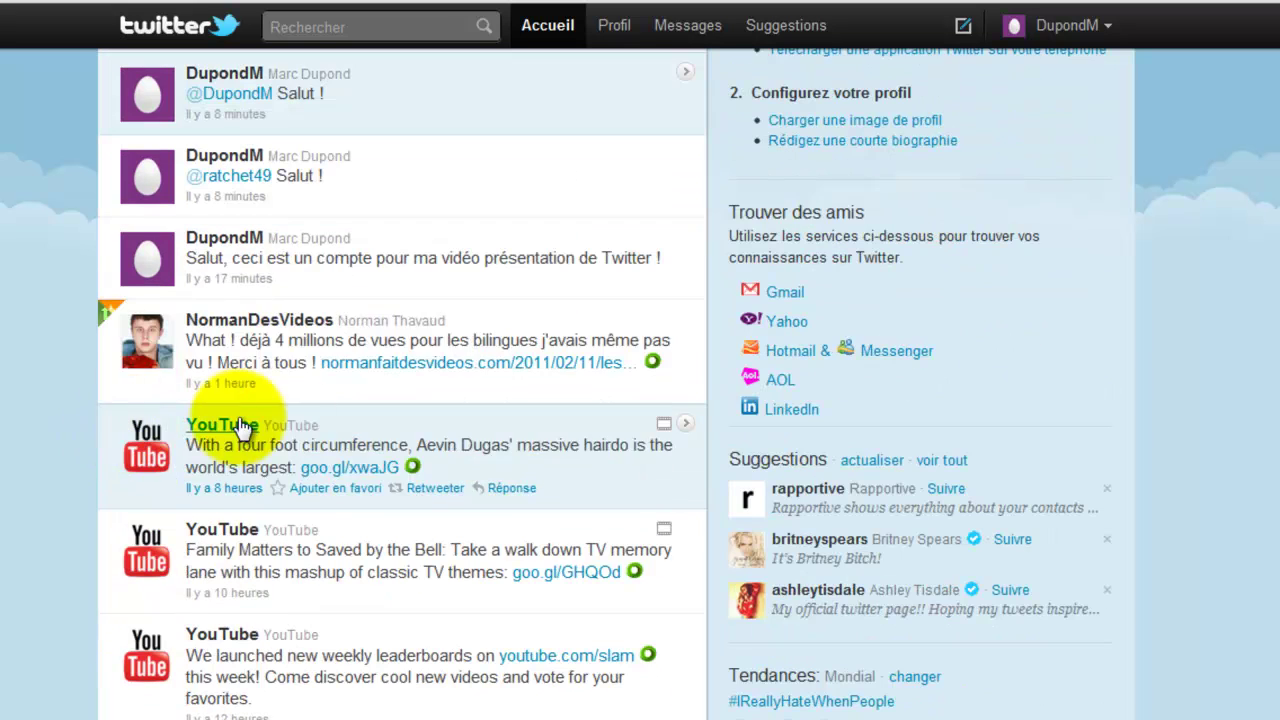
click(512, 470)
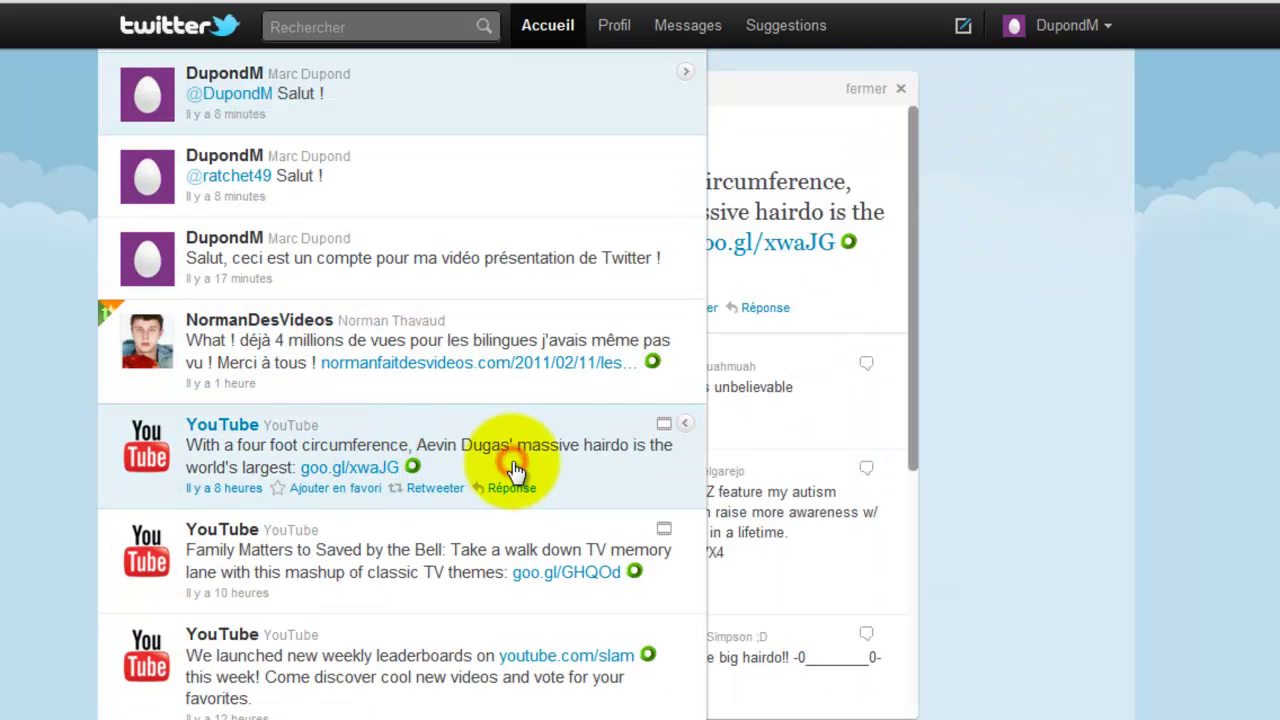
scroll(940, 440, down, 10)
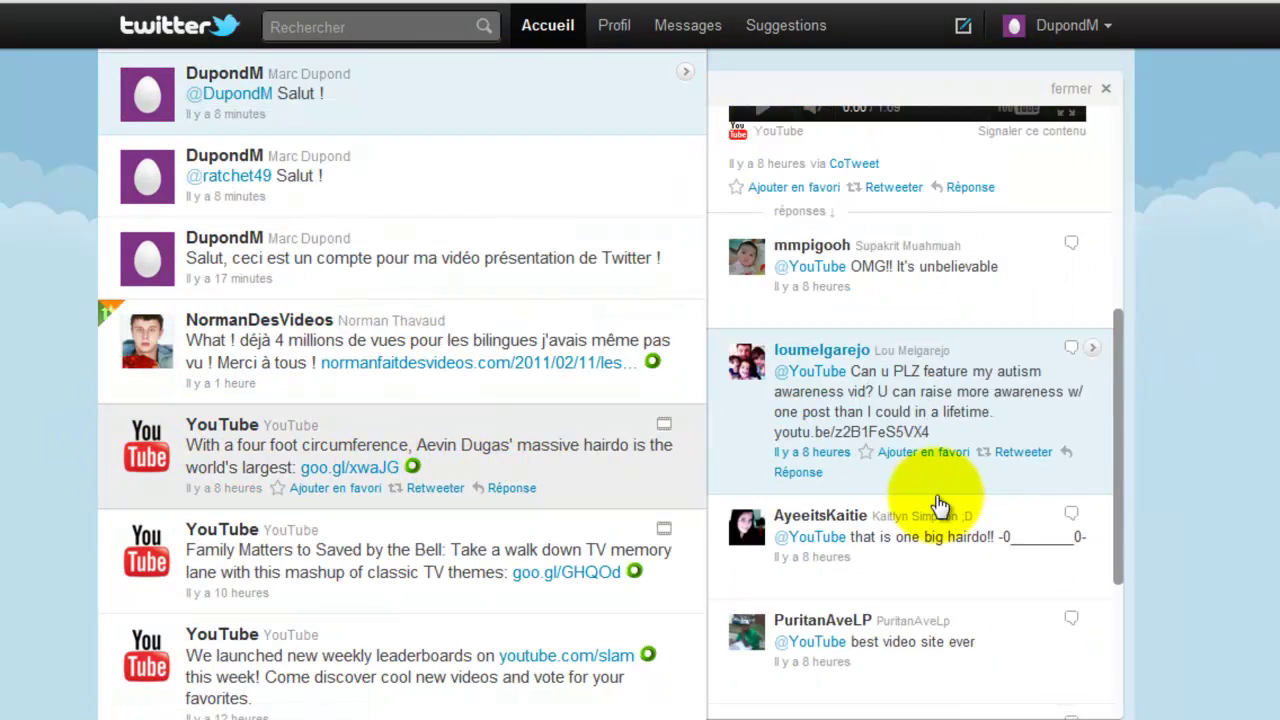
scroll(1006, 214, down, 3)
scroll(1008, 418, up, 9)
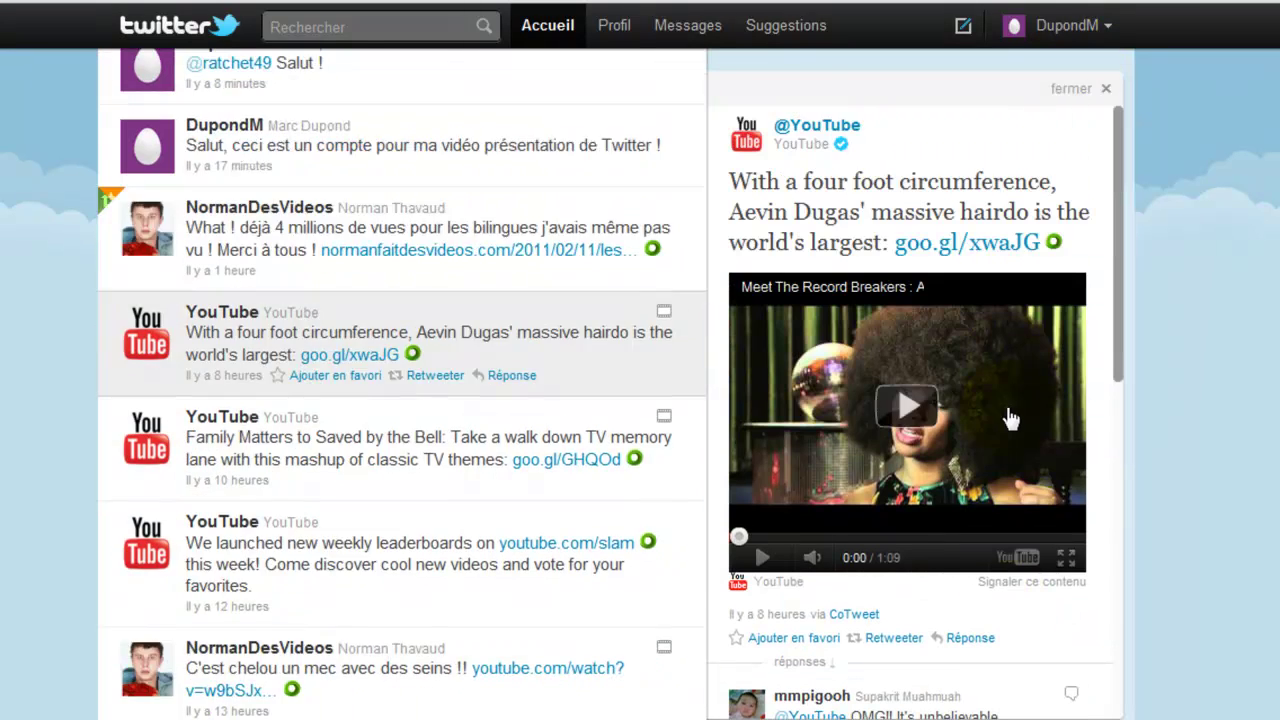
click(830, 127)
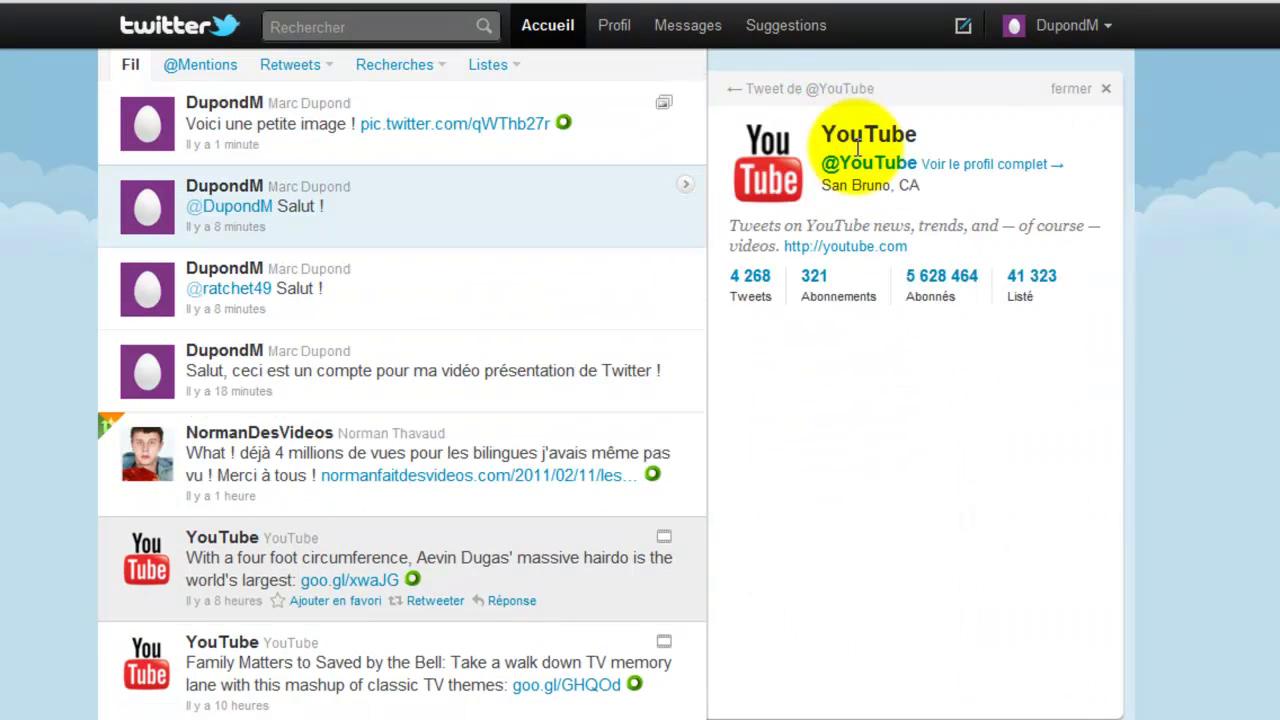
click(876, 176)
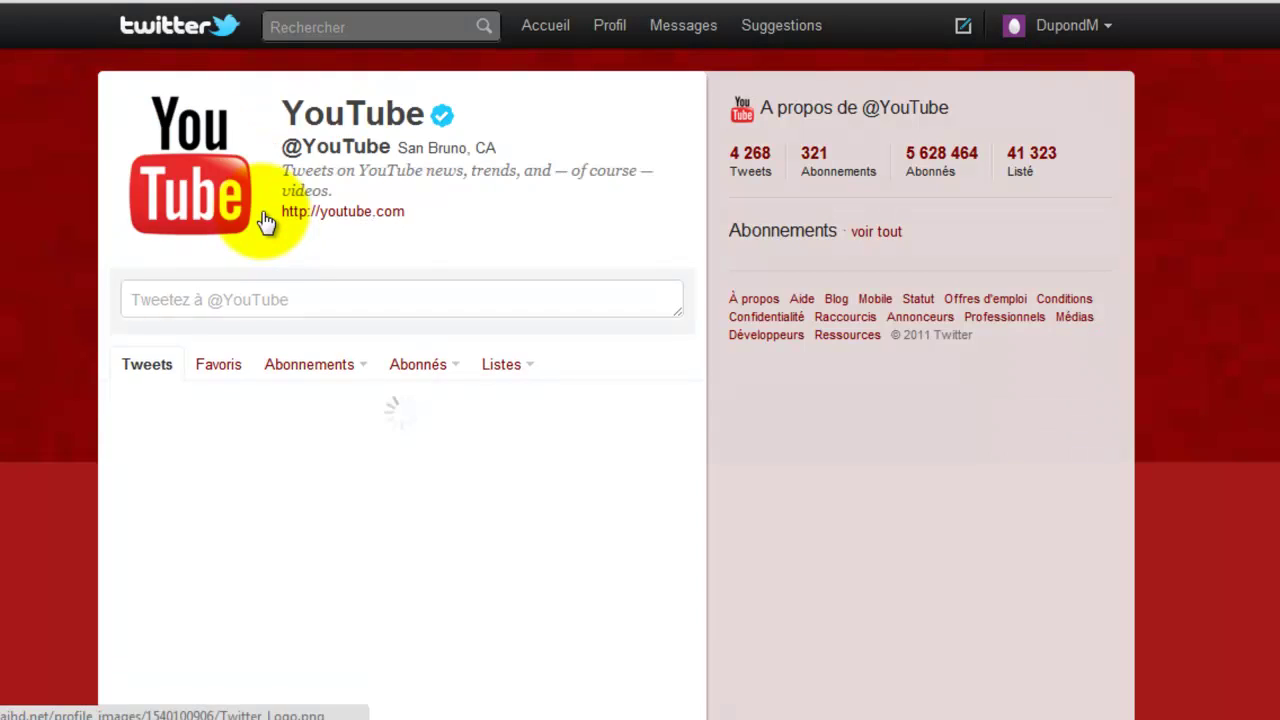
click(662, 291)
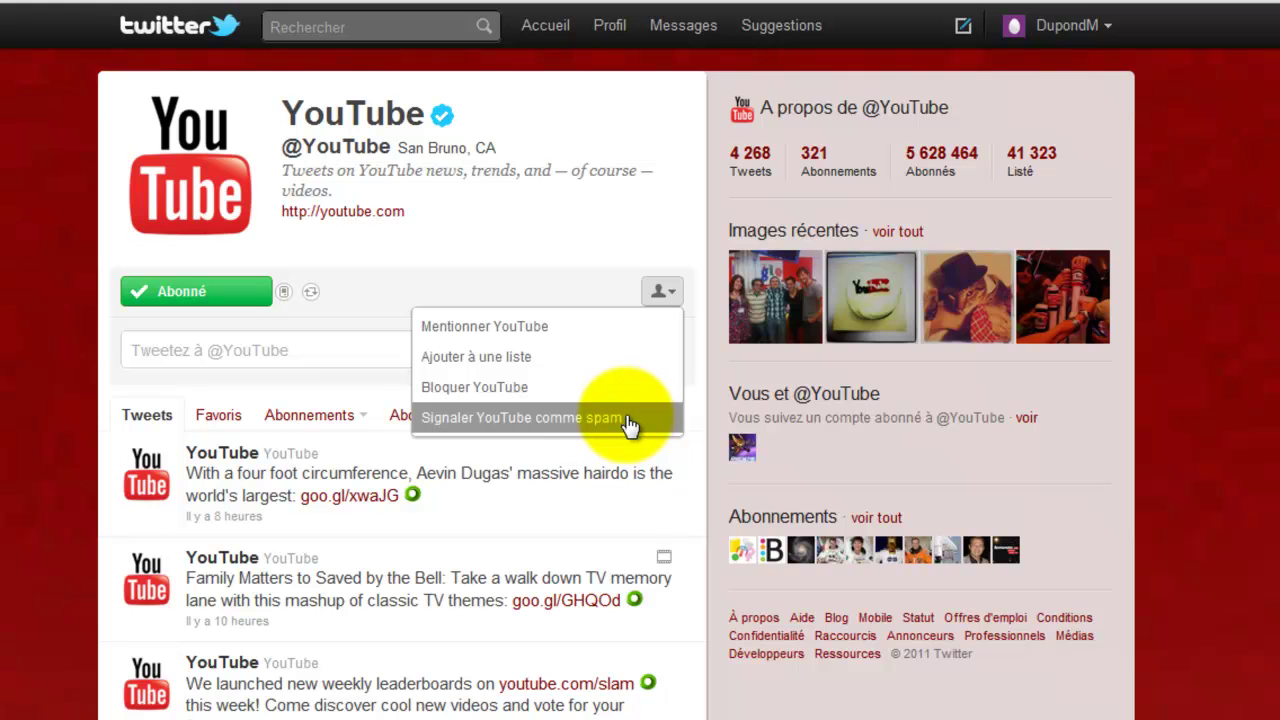
click(563, 268)
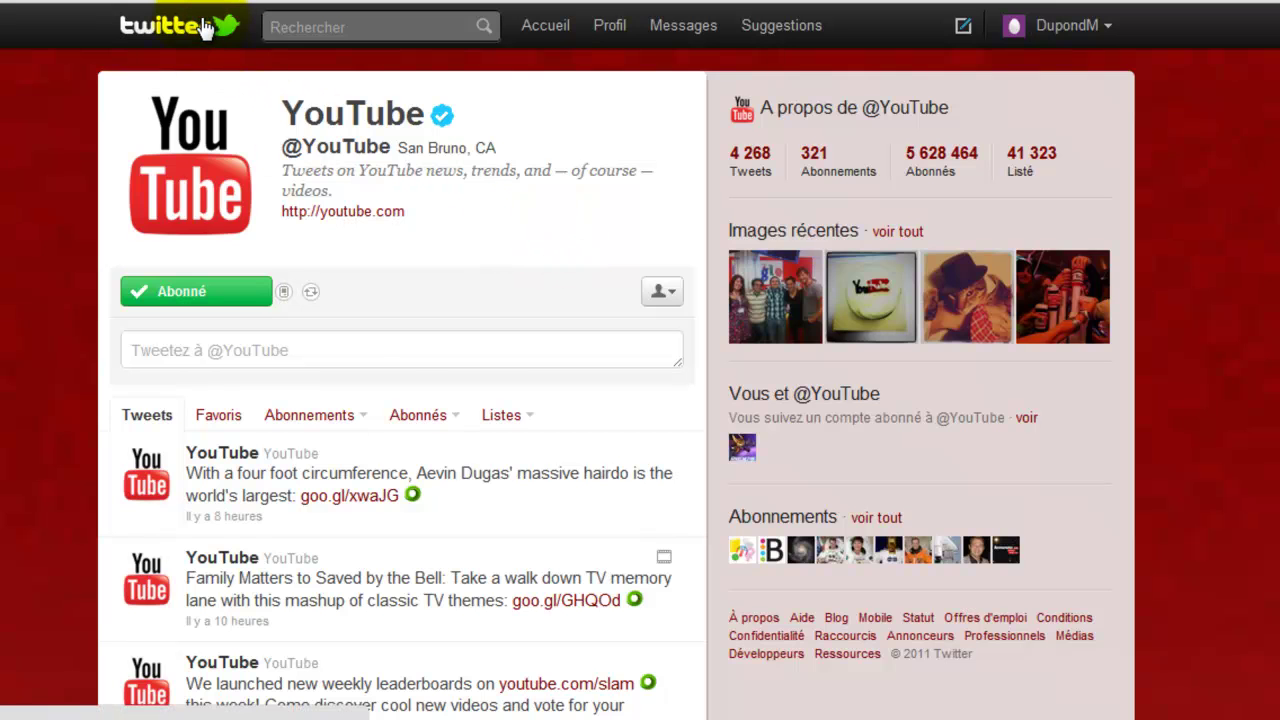
click(205, 28)
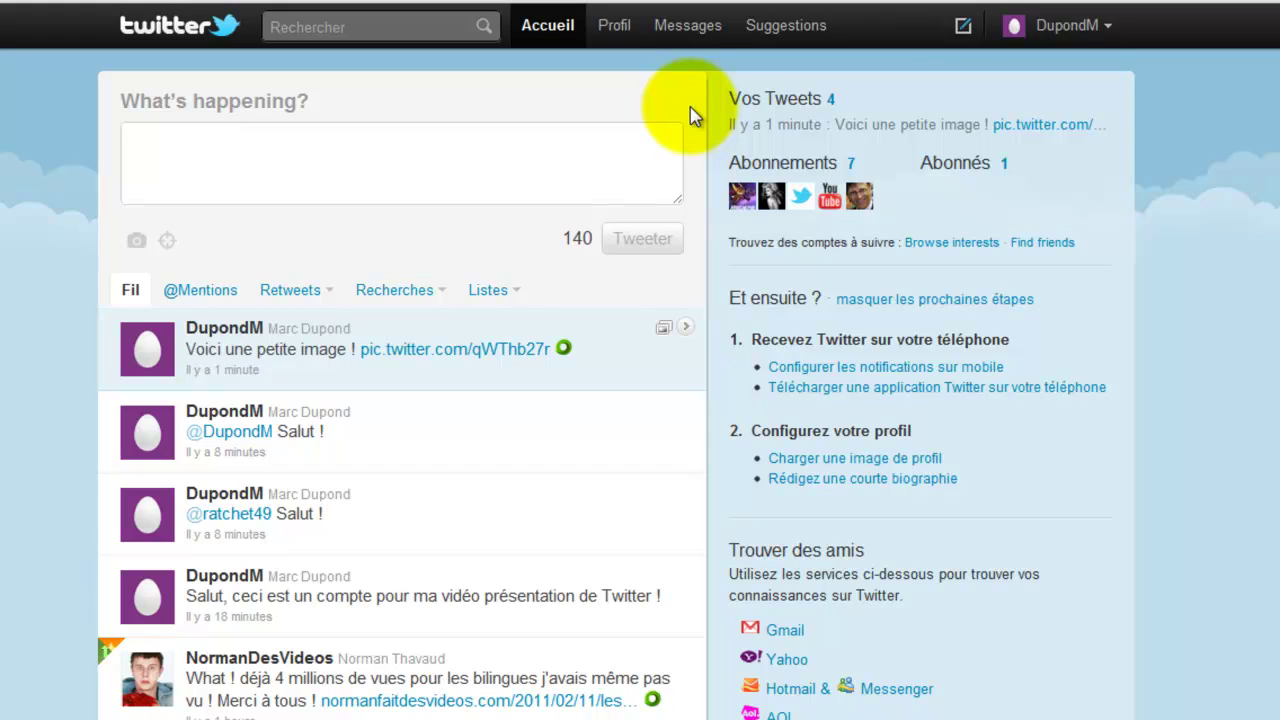
click(461, 195)
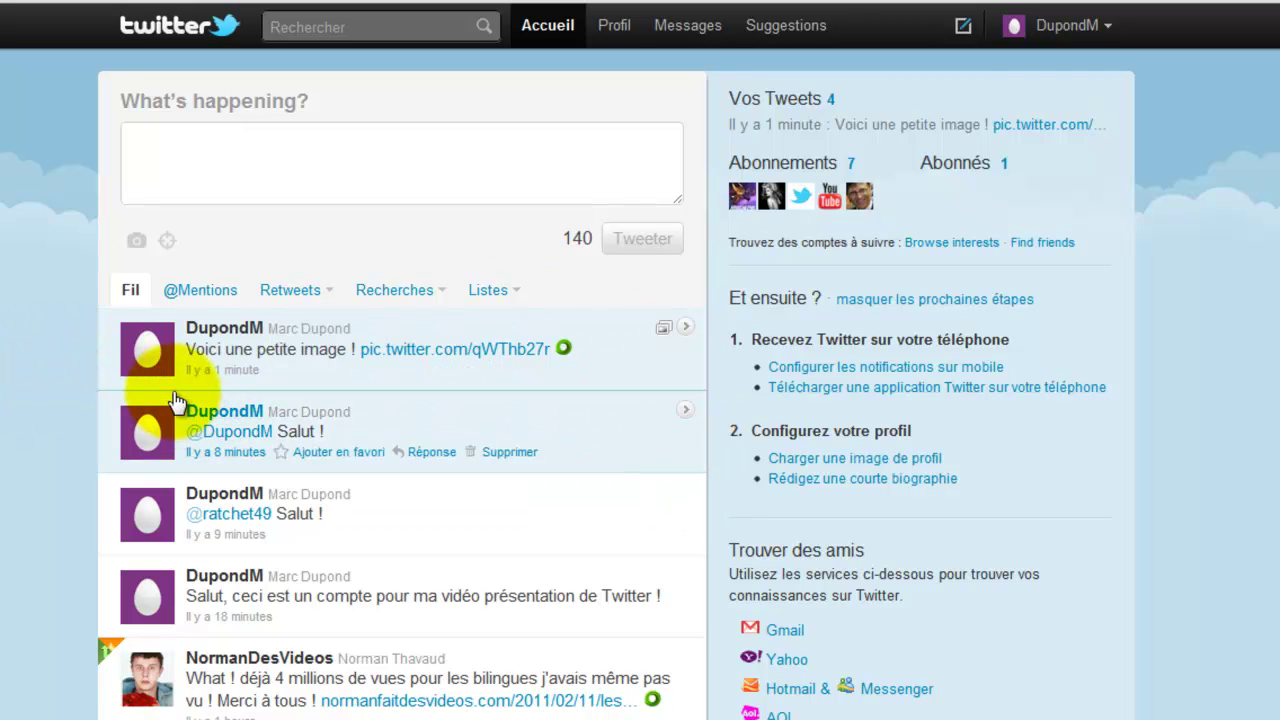
click(491, 180)
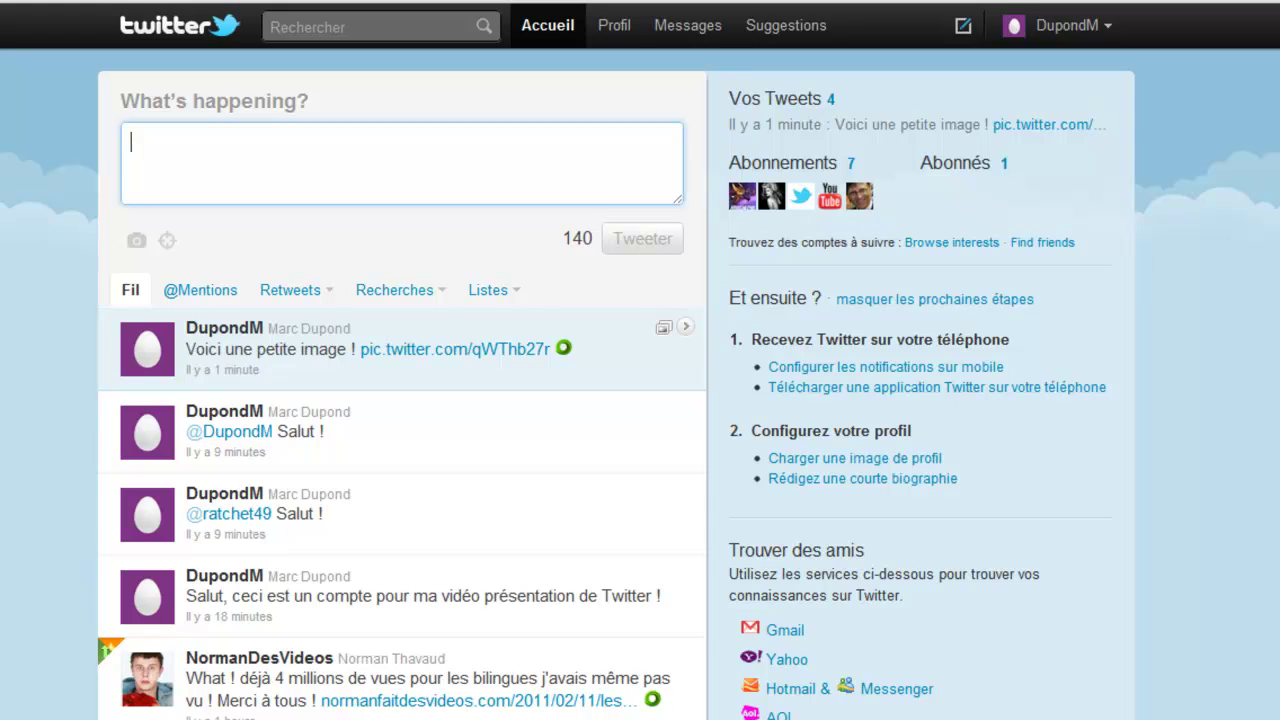
text(hywdbdsgv )
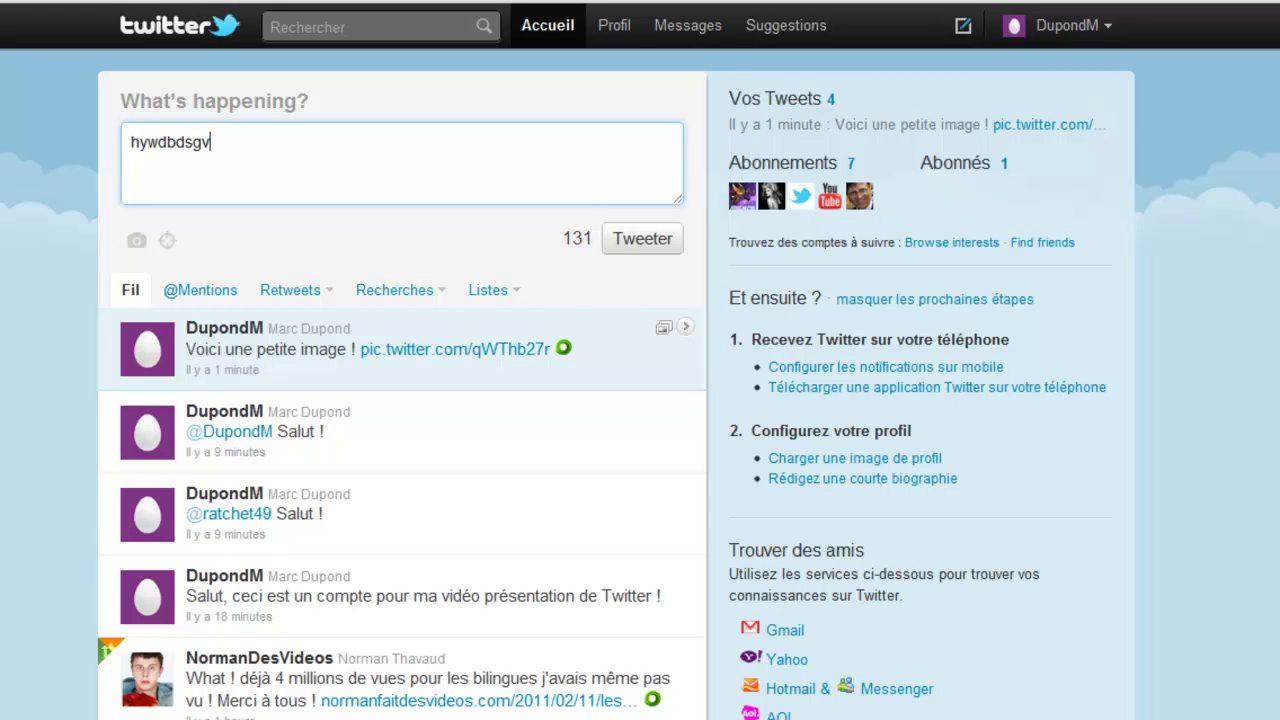
text(jdn)
key(BackSpace)
key(BackSpace)
key(BackSpace)
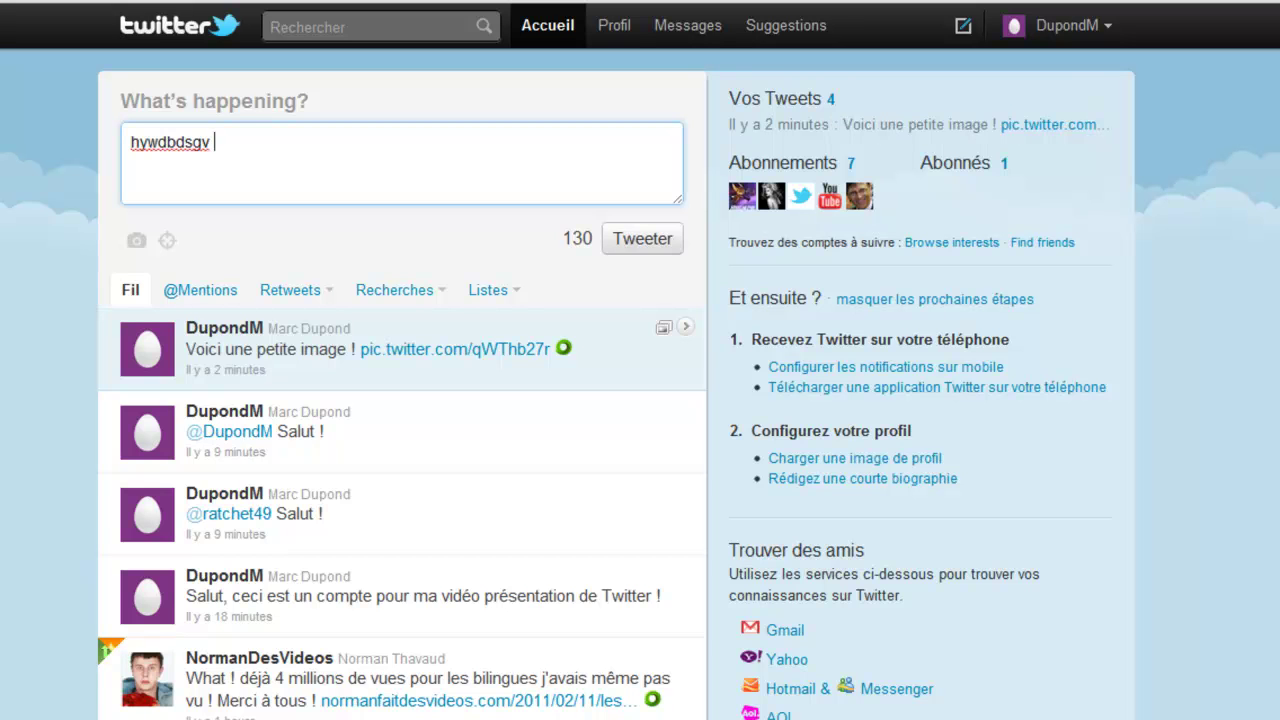
triple_click(389, 145)
key(BackSpace)
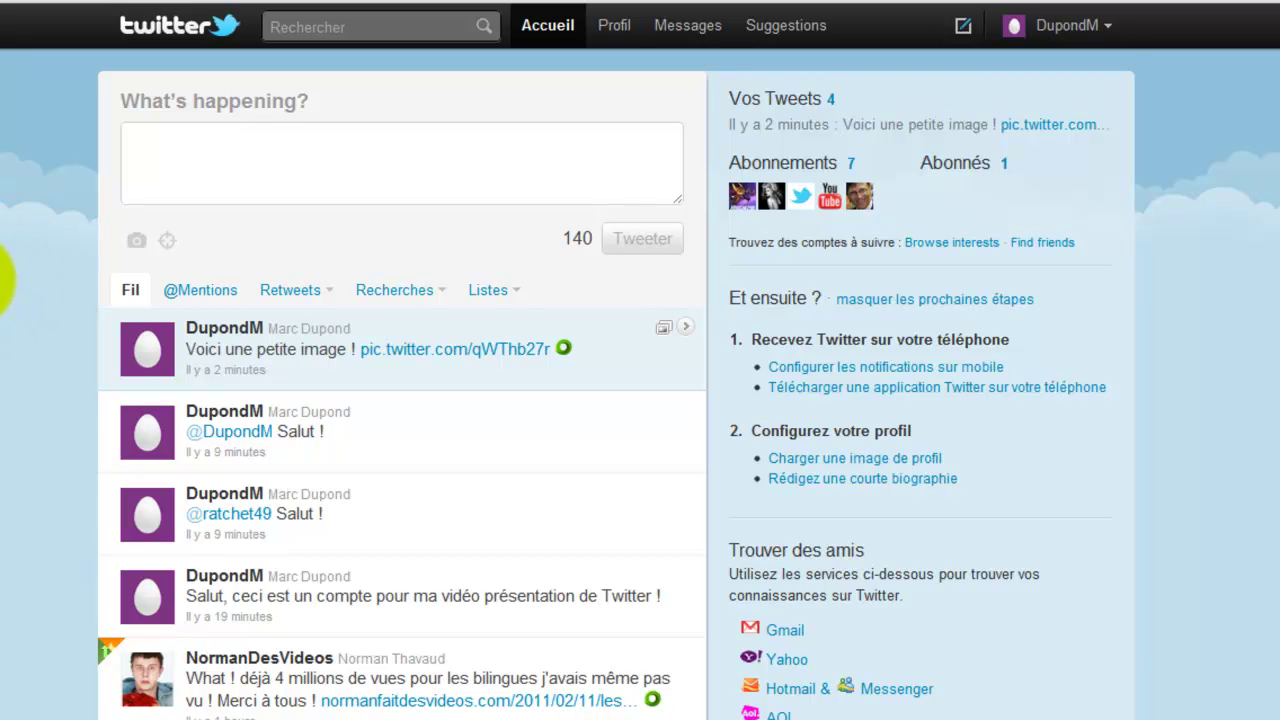
- Reply 'OK !' to your introductory account tweet
scroll(3, 282, down, 9)
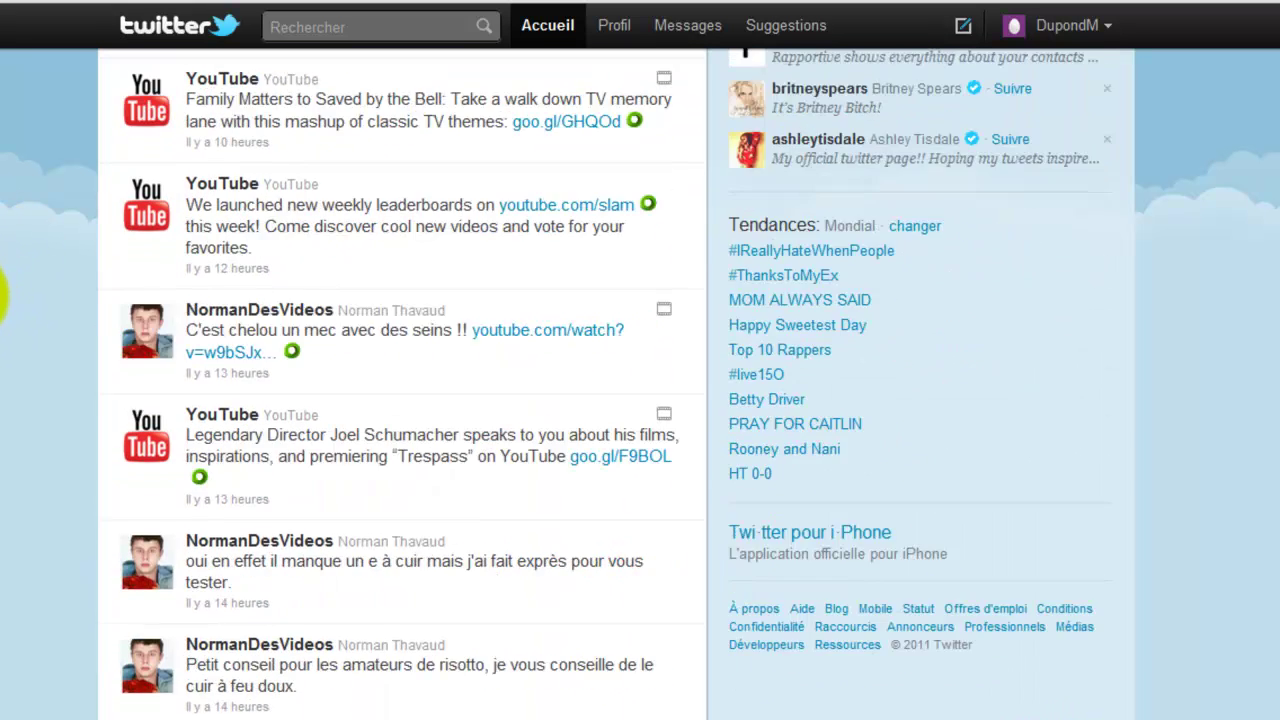
scroll(3, 296, down, 5)
scroll(5, 460, up, 8)
scroll(5, 460, up, 3)
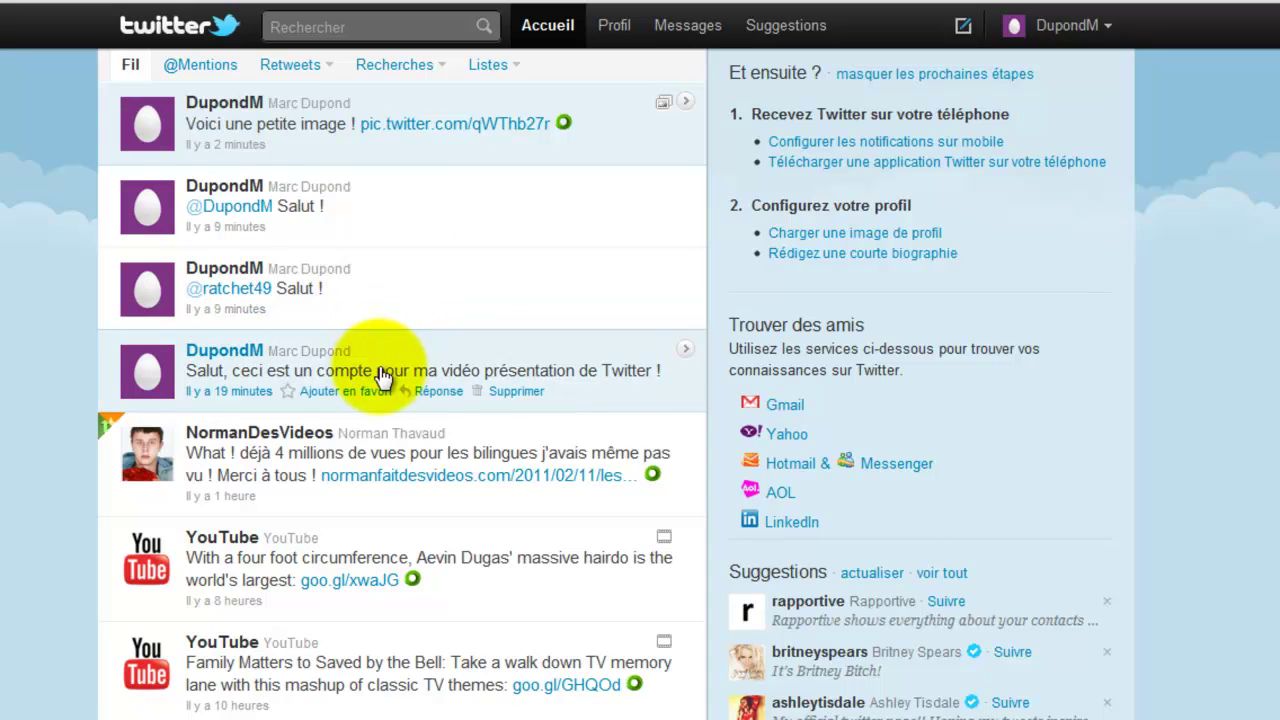
click(440, 391)
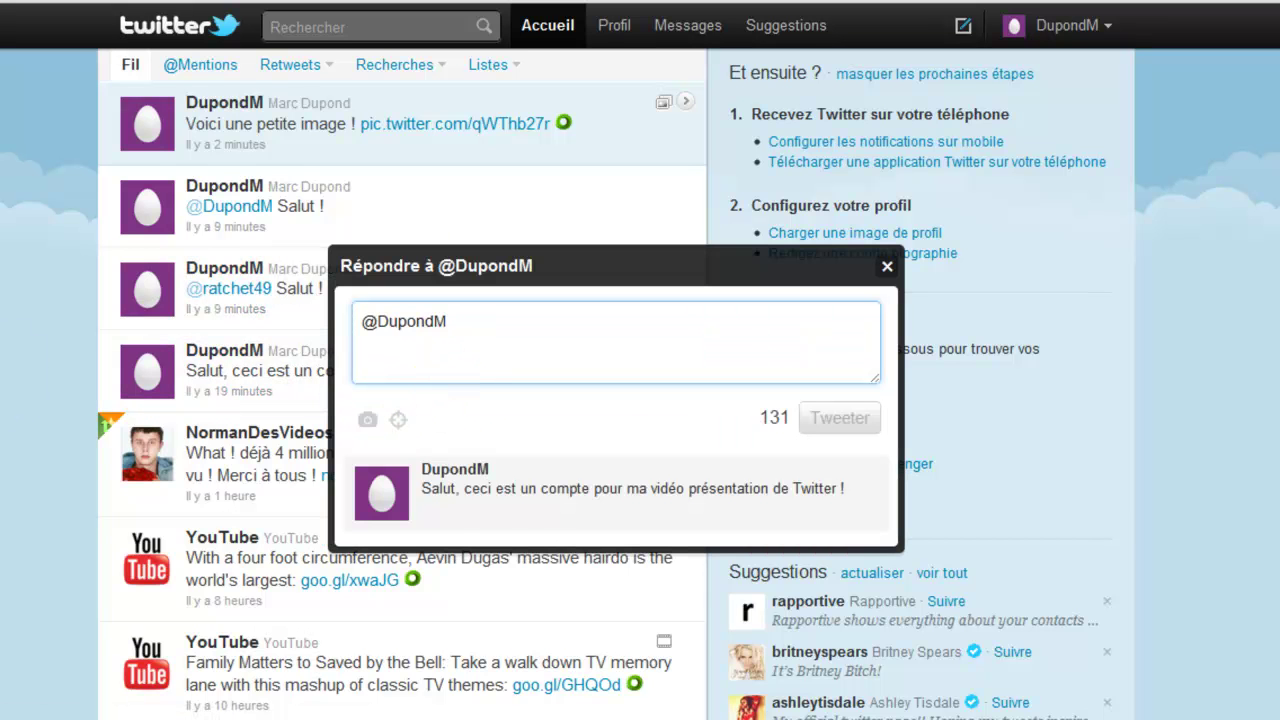
text(OK !)
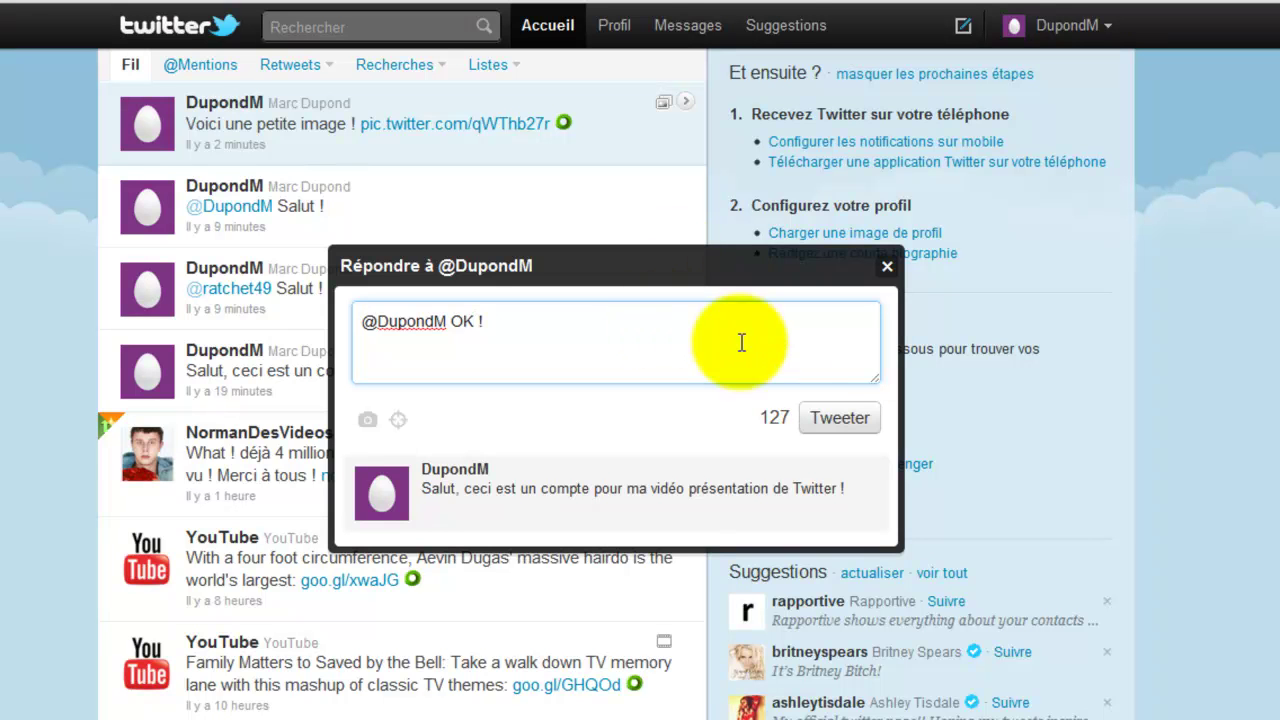
click(823, 416)
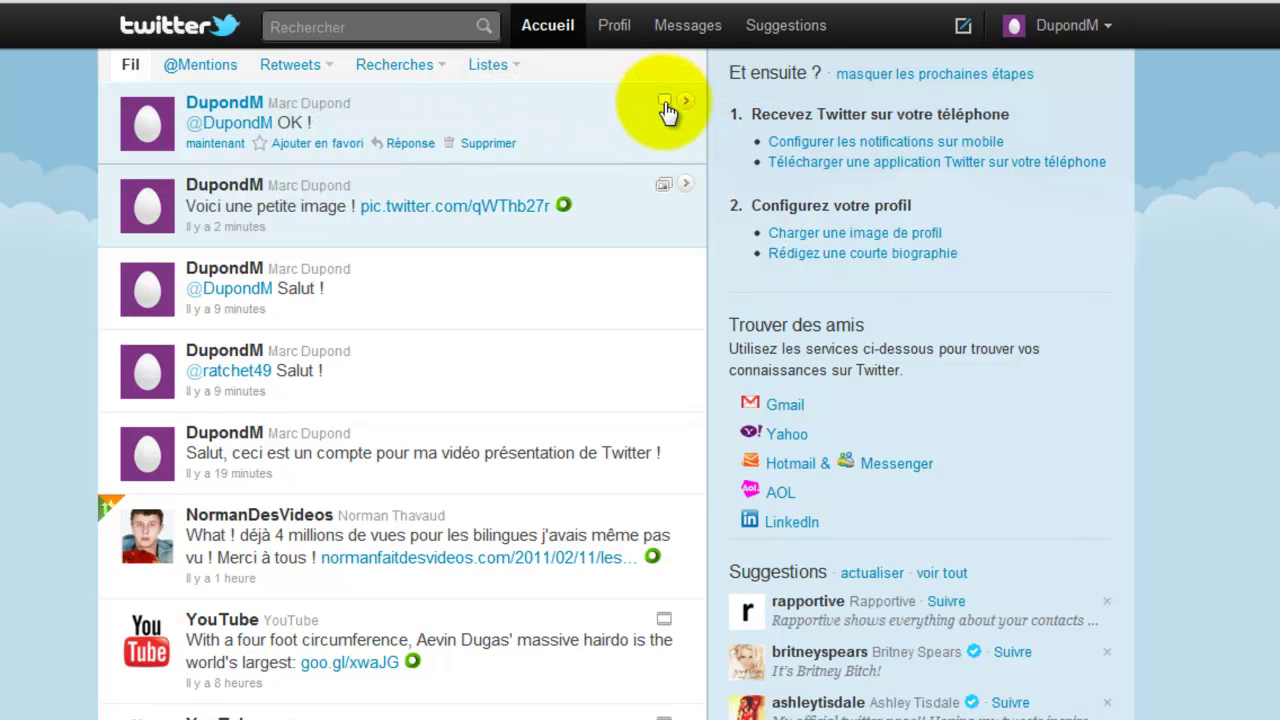
- View the reply's conversation, close it, and scroll back to the top of the timeline
click(666, 106)
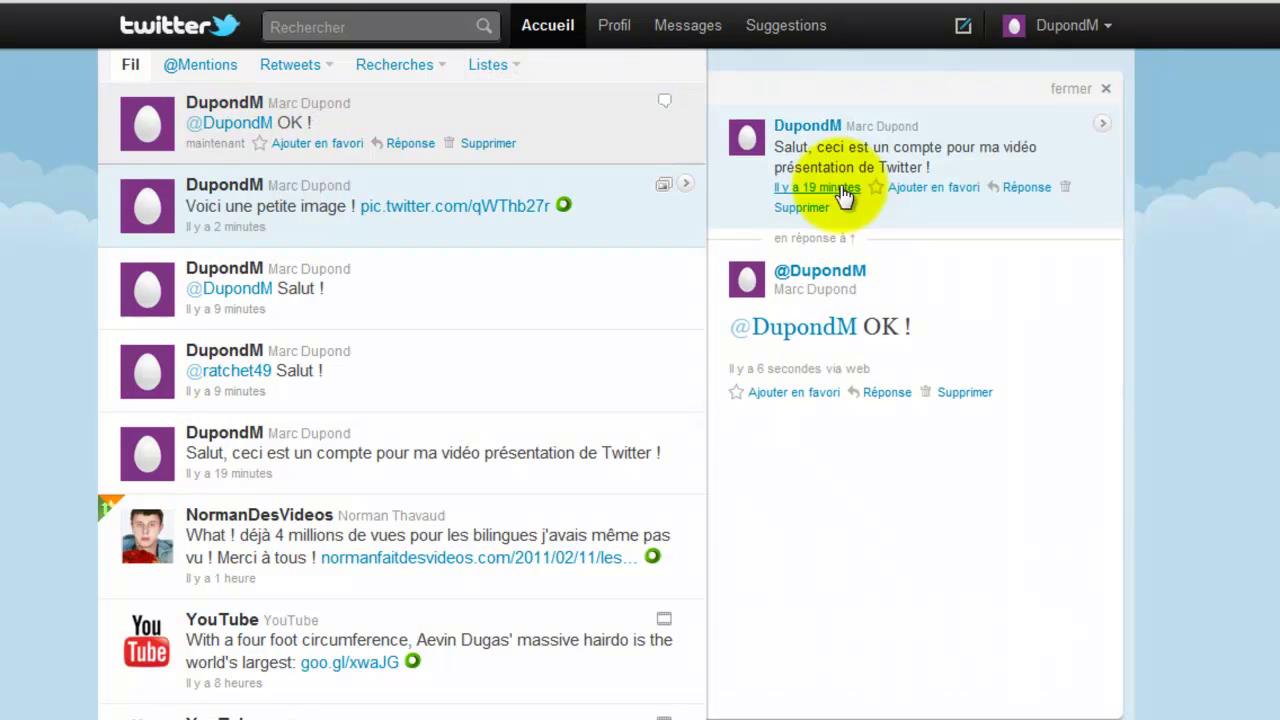
click(1070, 89)
scroll(371, 177, up, 3)
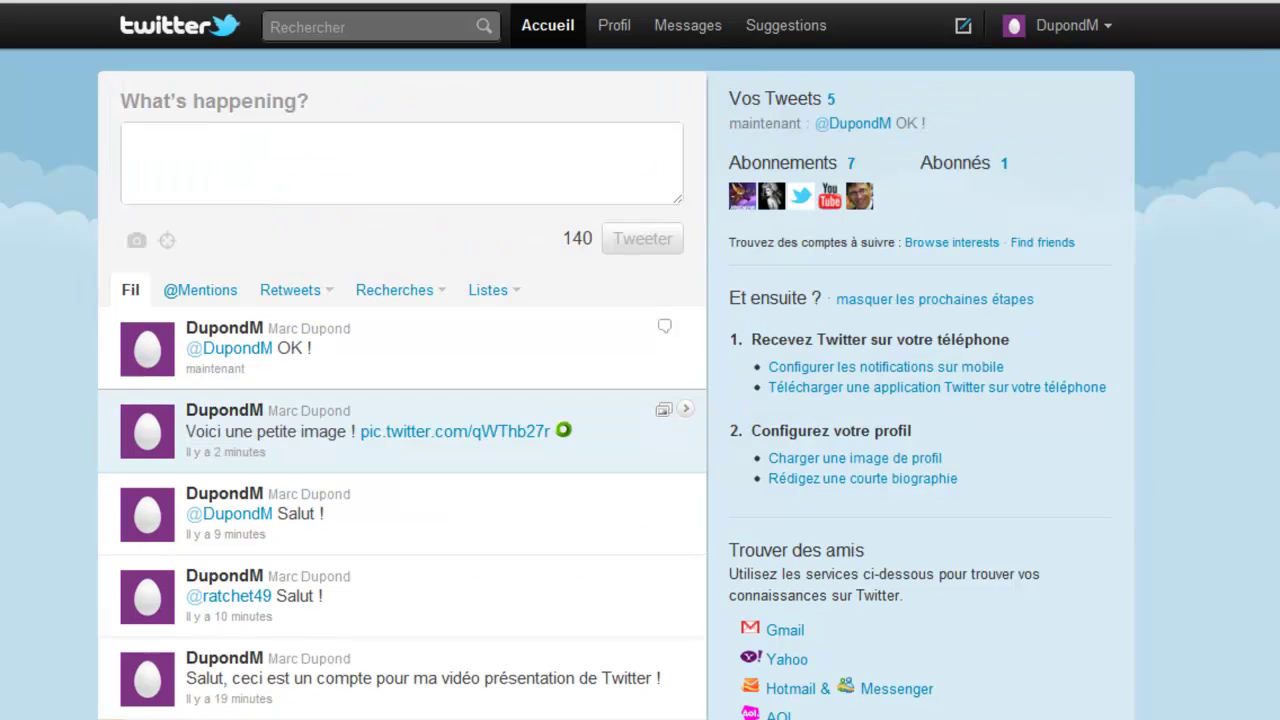
- Start a tweet that mentions the suggested account, then select the mention and delete it
click(171, 170)
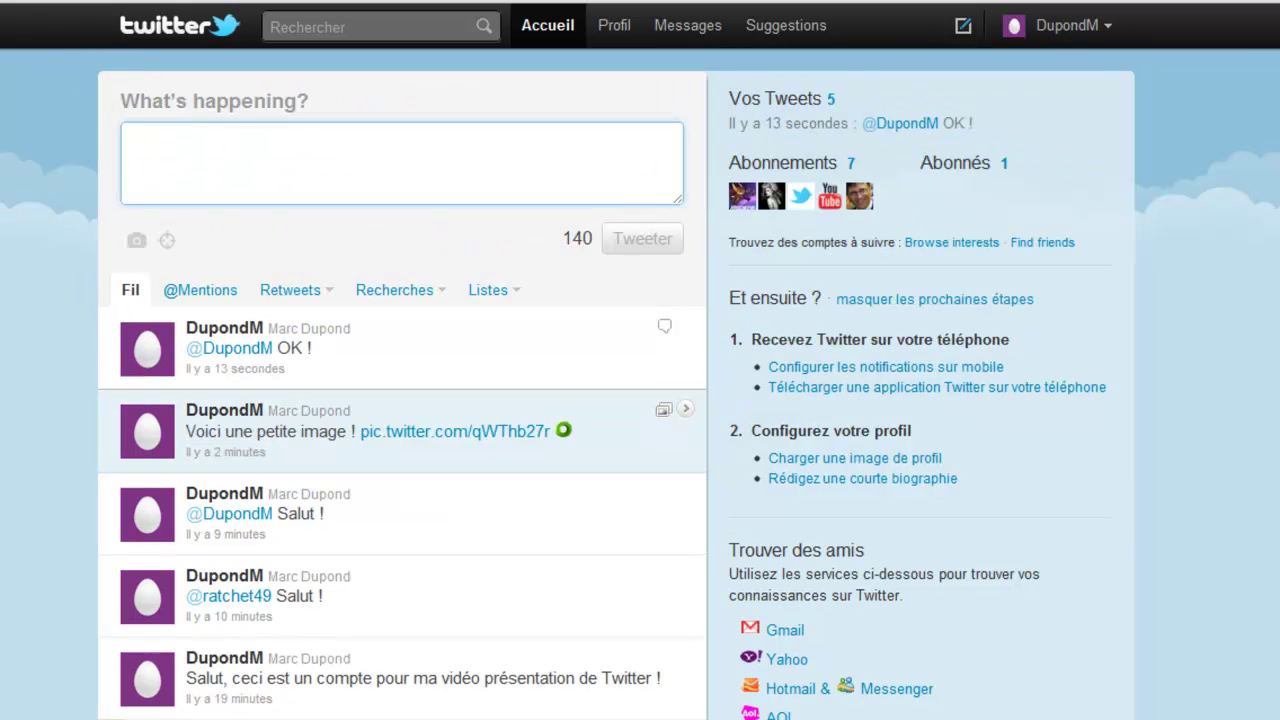
text(à)
key(BackSpace)
text(@)
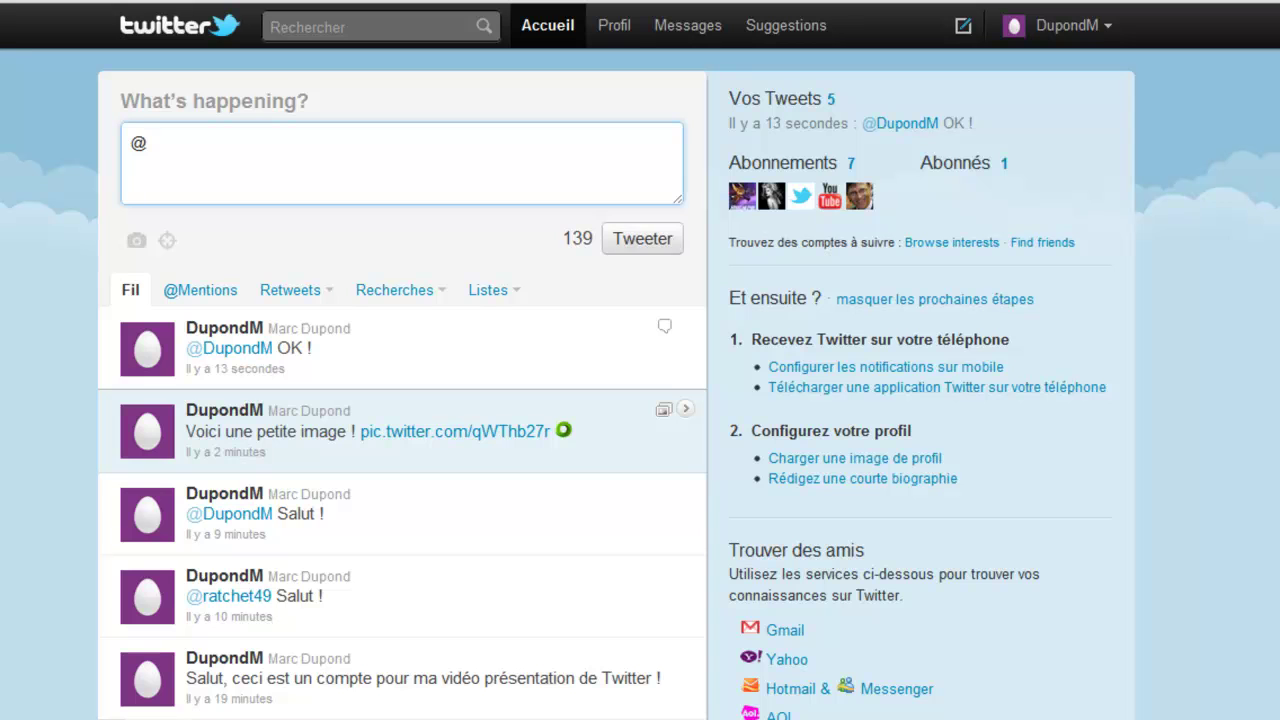
text(ratchezt)
key(BackSpace)
key(BackSpace)
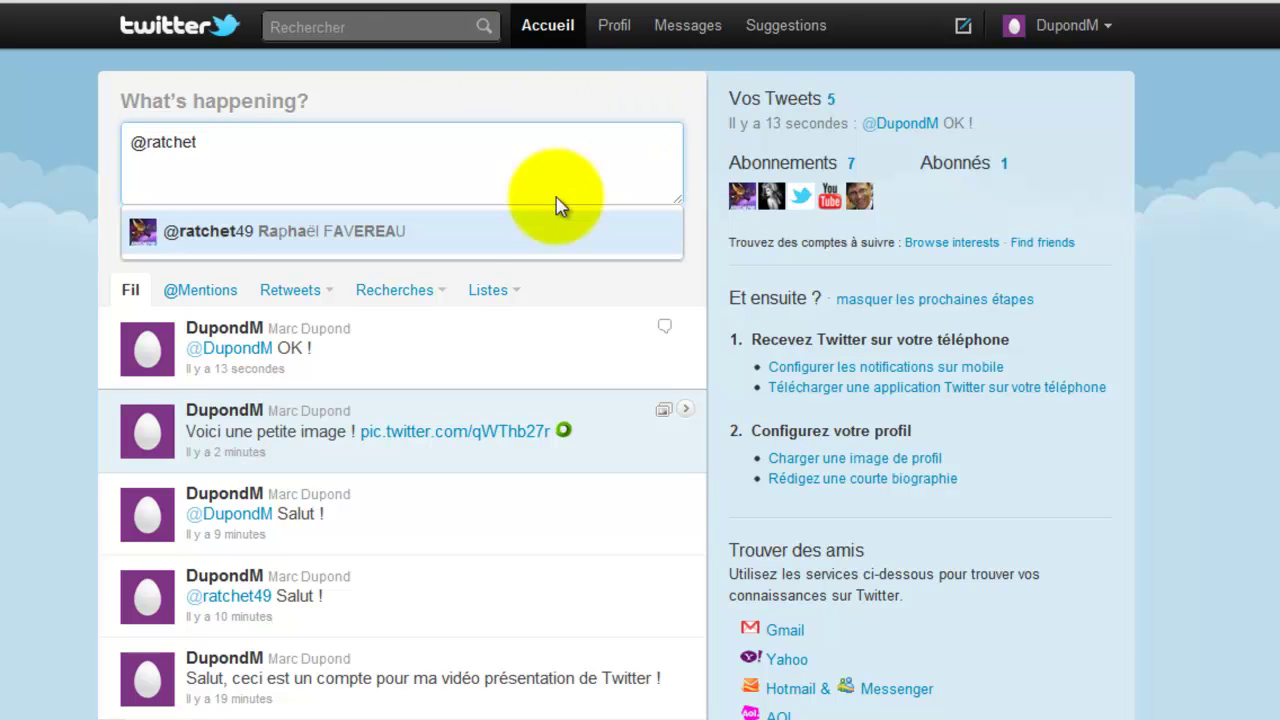
click(377, 232)
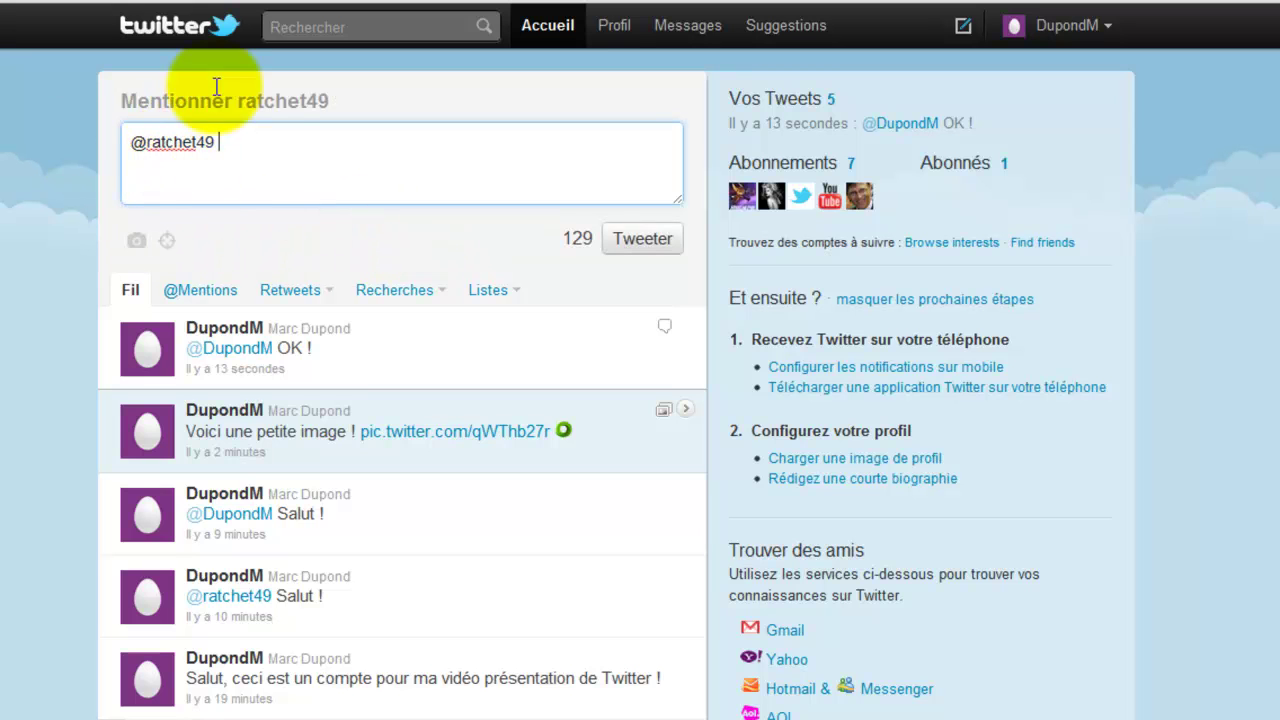
drag(131, 143, 299, 158)
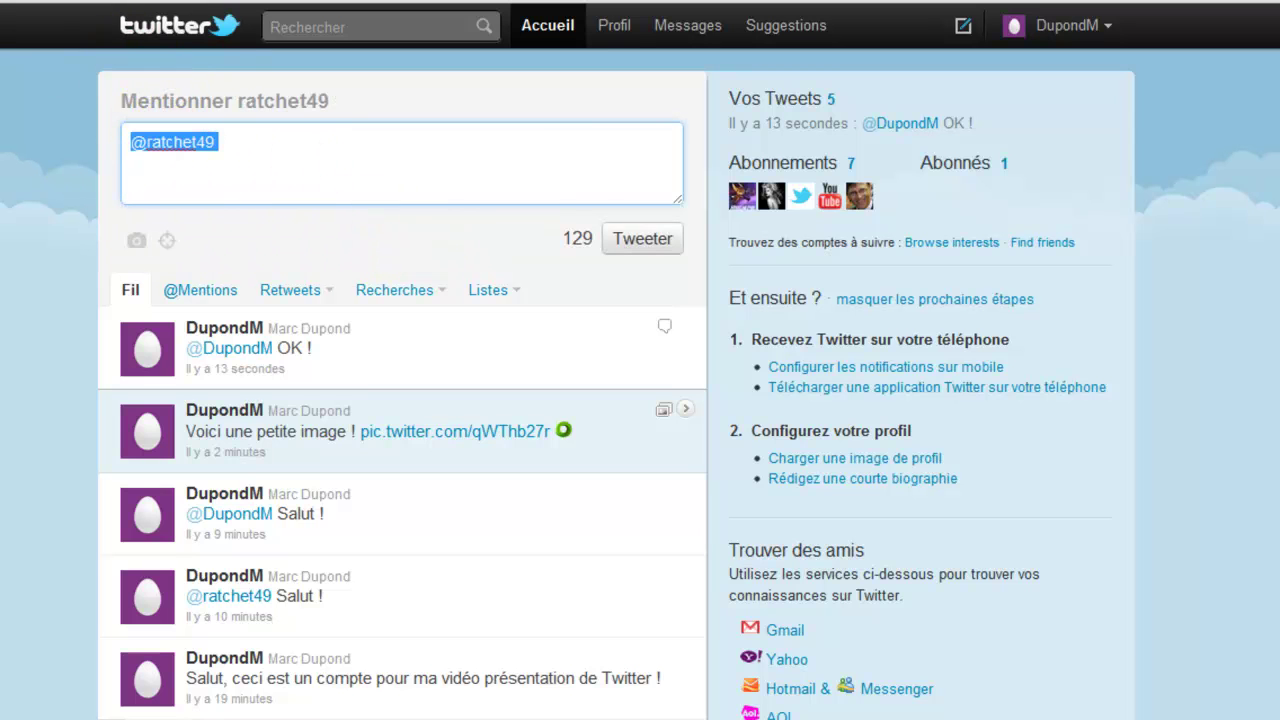
key(BackSpace)
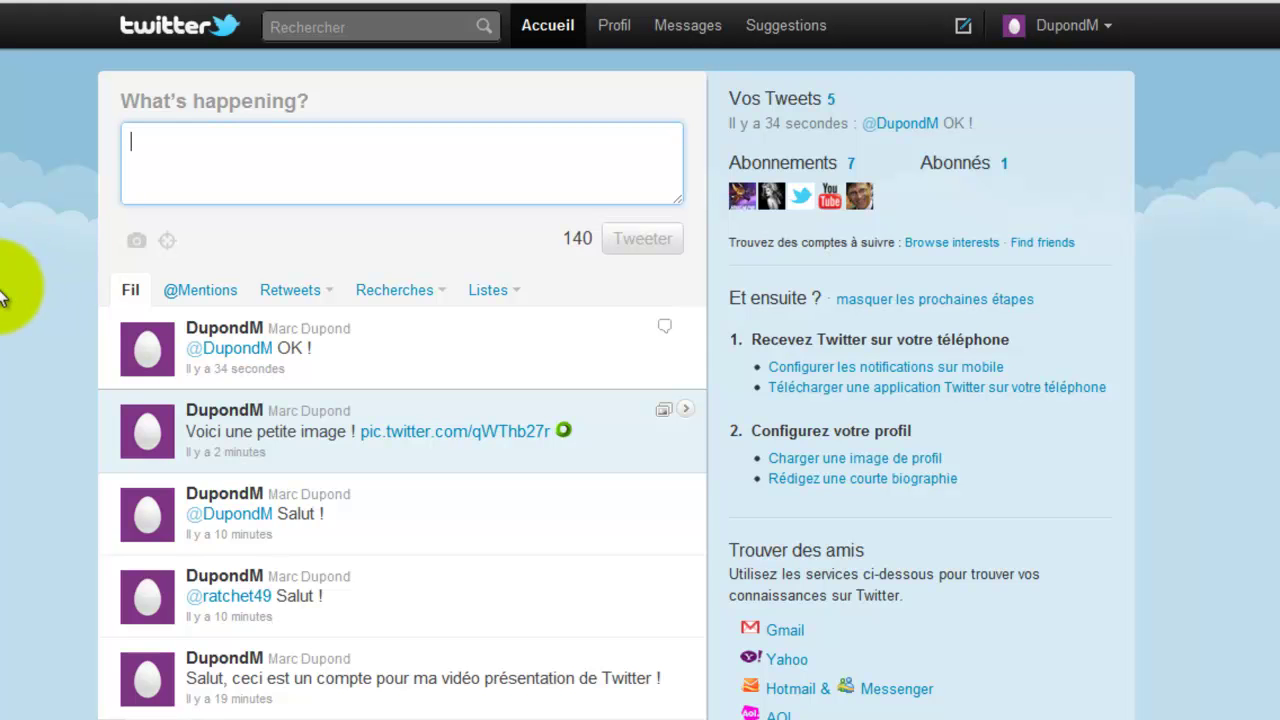
- Write and post 'Je vais aller demain au Paris Games Week ! #PGW #ParisGamesWeek', fixing typos along the way
text(#)
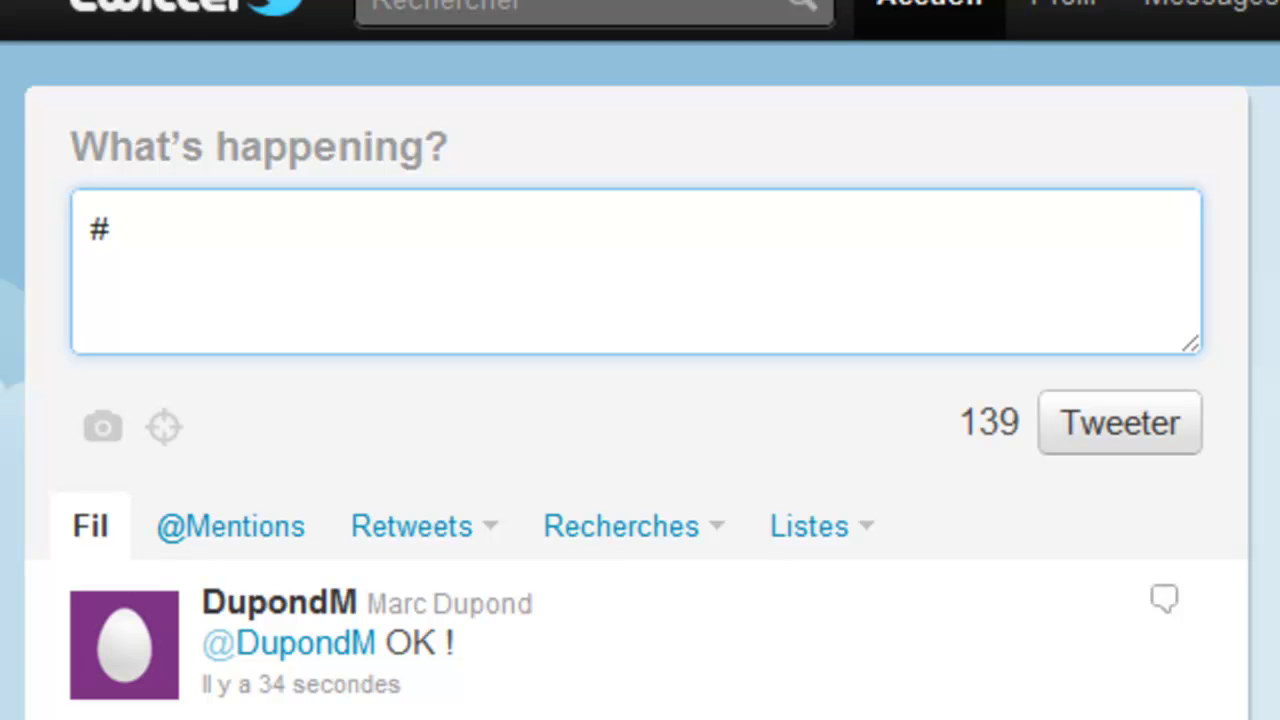
key(BackSpace)
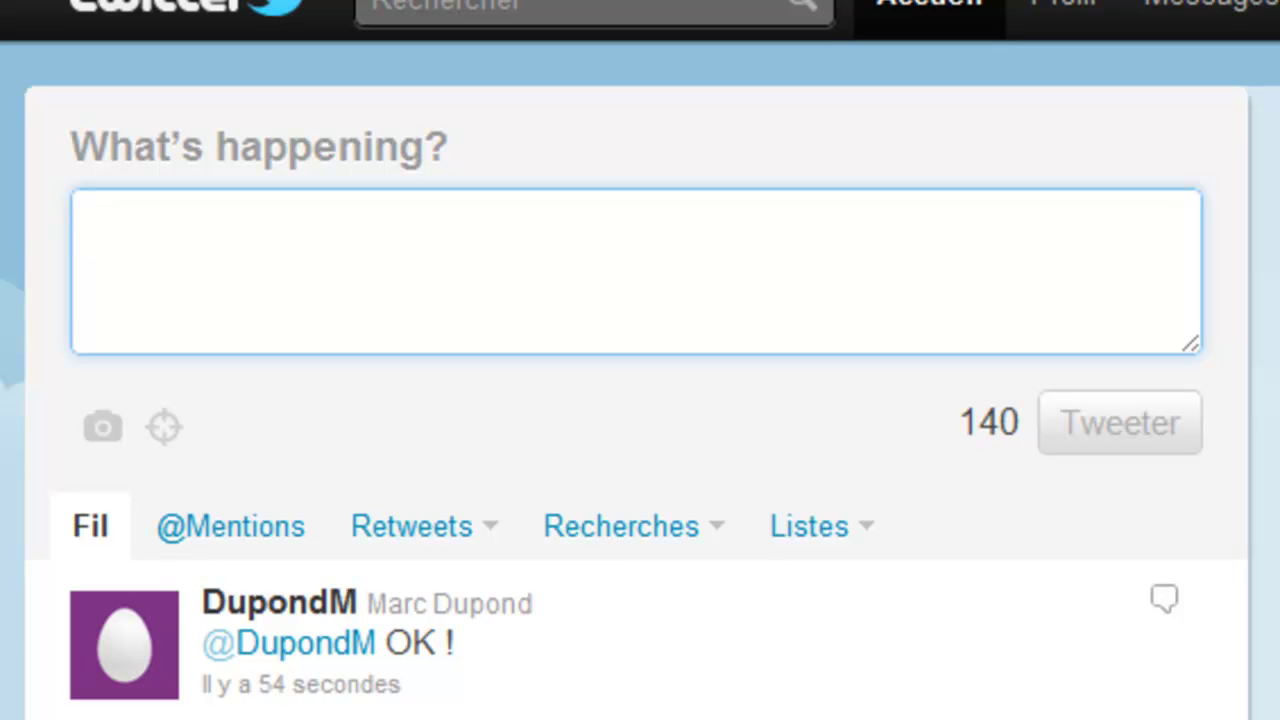
text(Je vai)
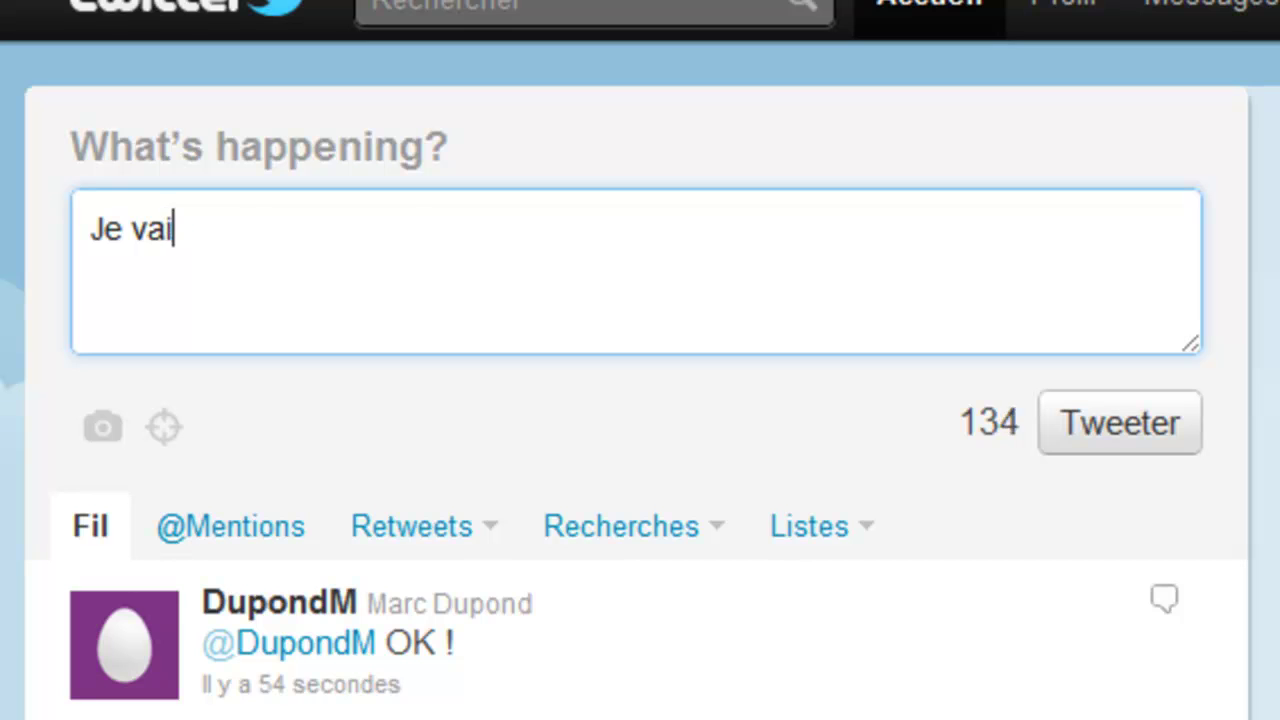
text(s alml)
key(BackSpace)
key(BackSpace)
key(BackSpace)
text(ller demain )
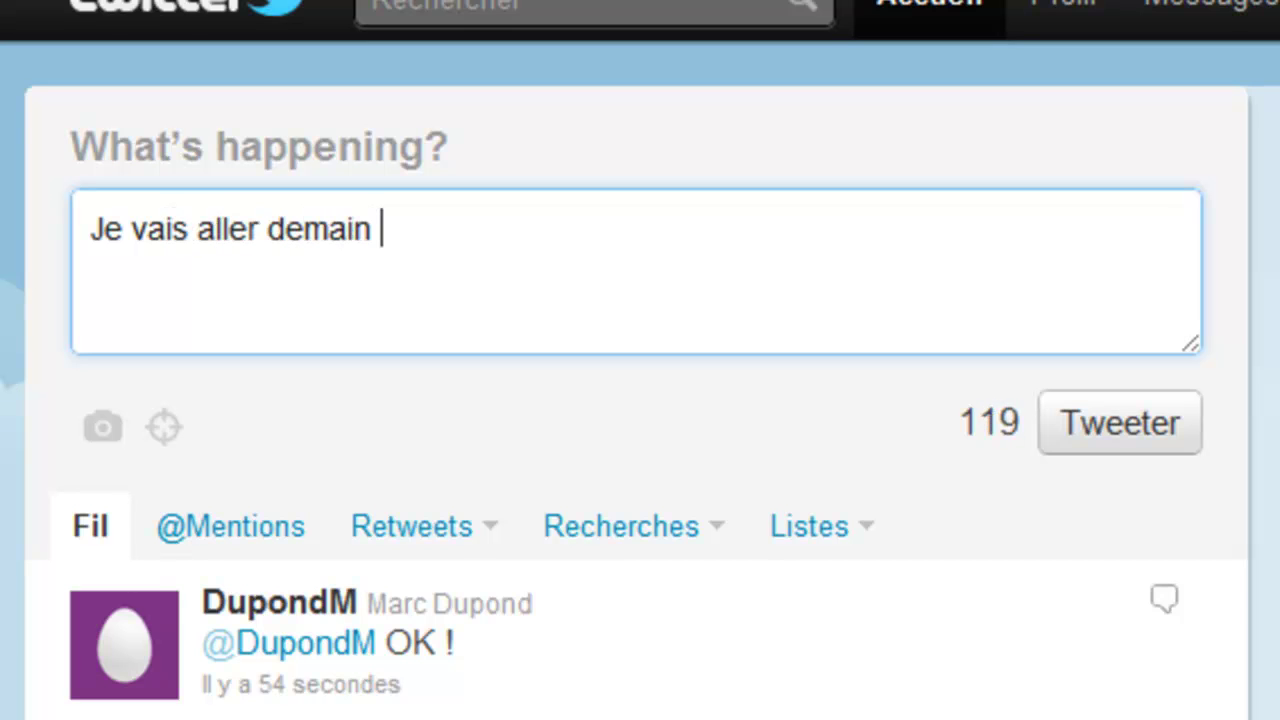
text(au Par)
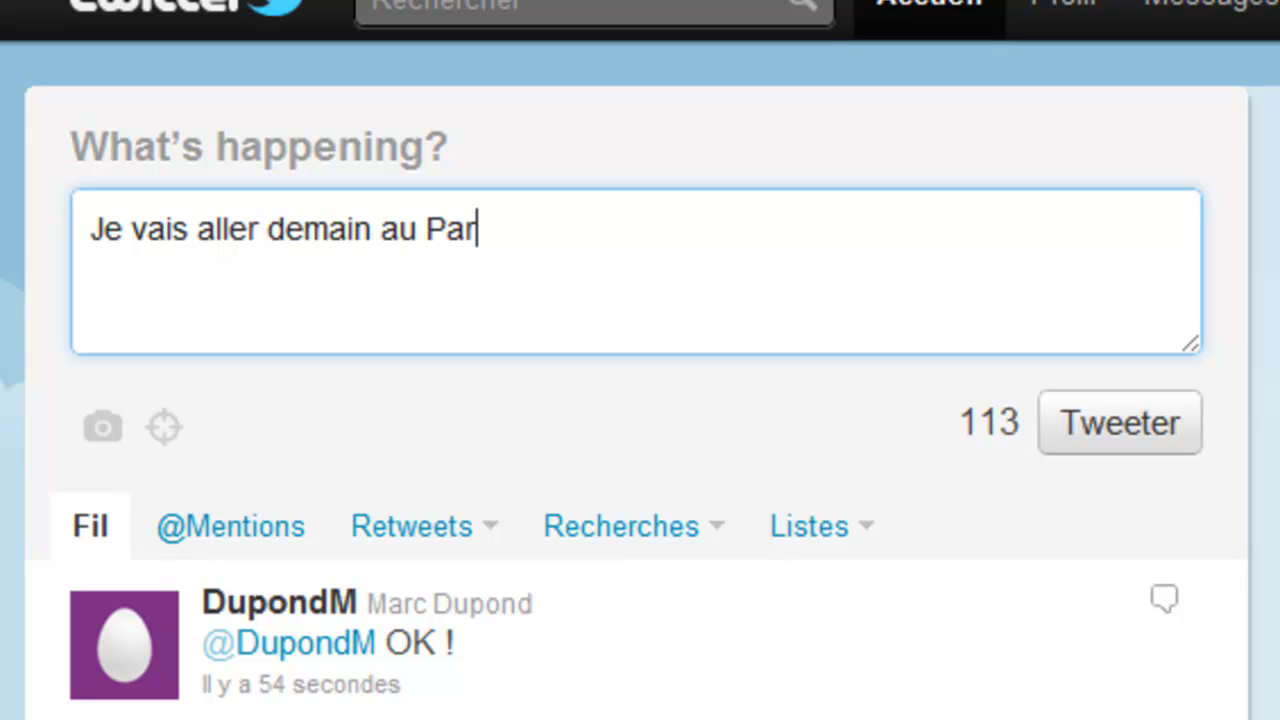
text(is G)
key(BackSpace)
key(BackSpace)
key(BackSpace)
key(BackSpace)
key(BackSpace)
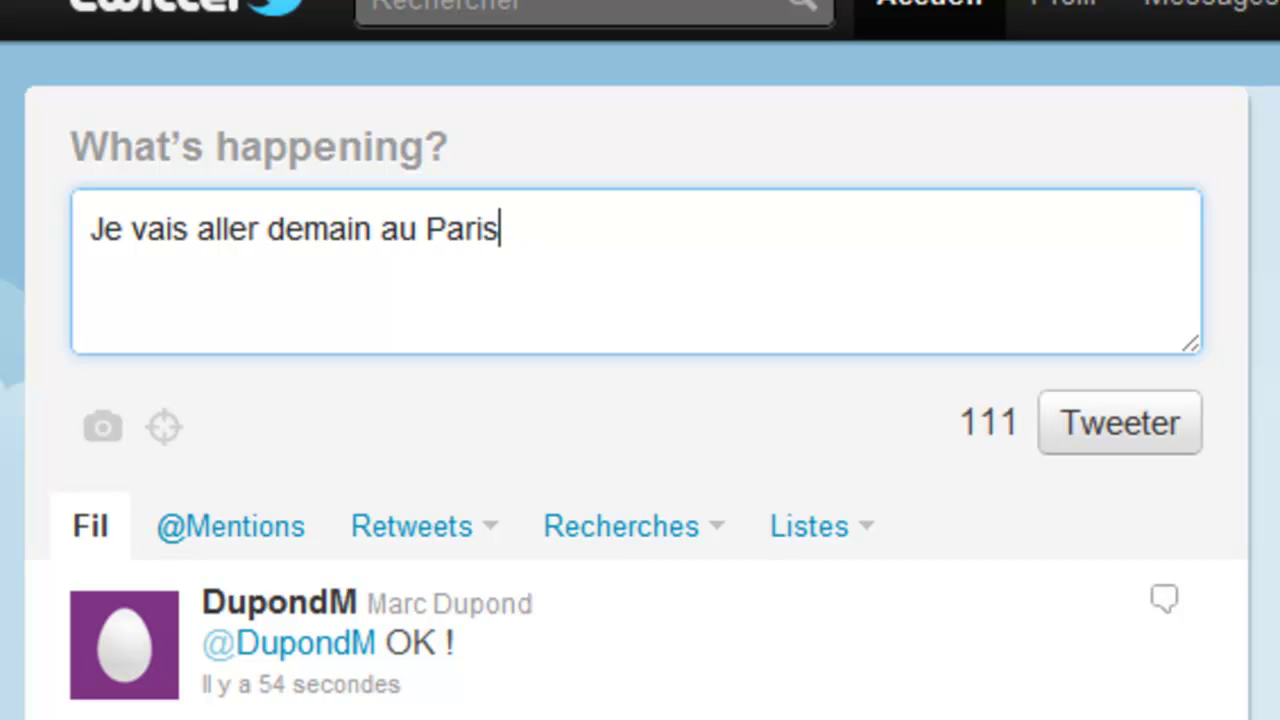
key(BackSpace)
key(BackSpace)
text(P)
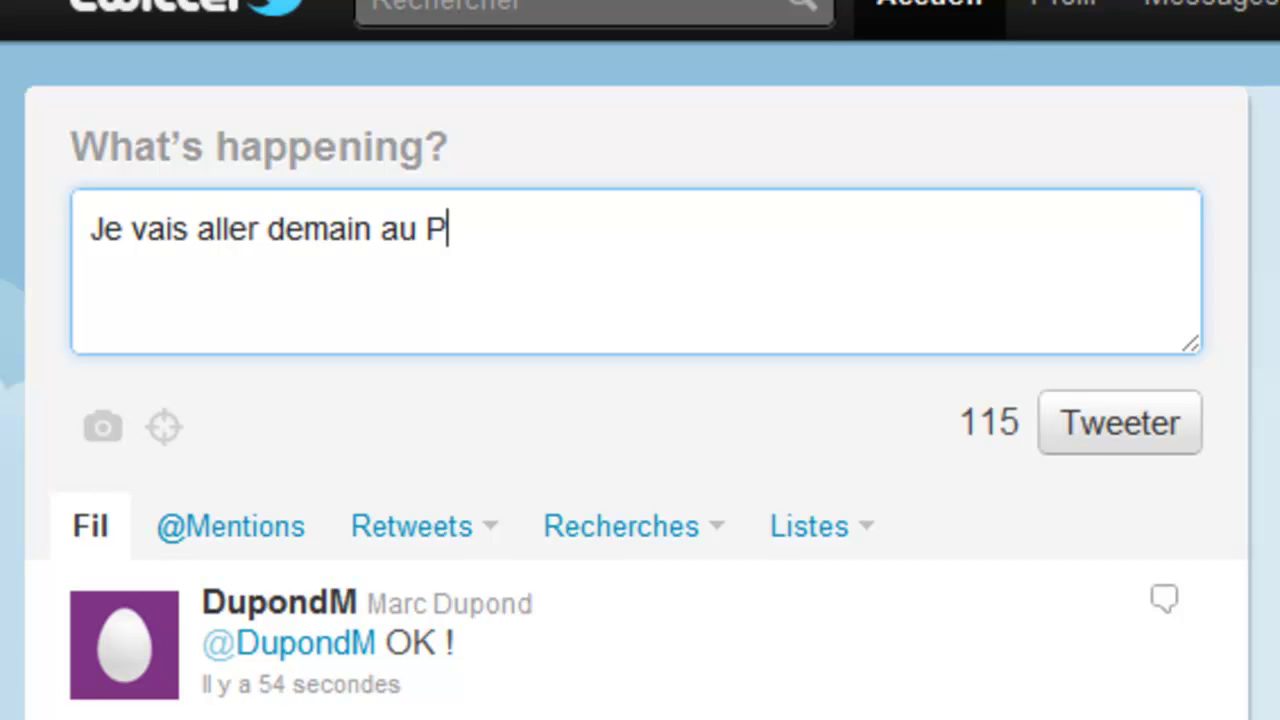
text(aris Ga)
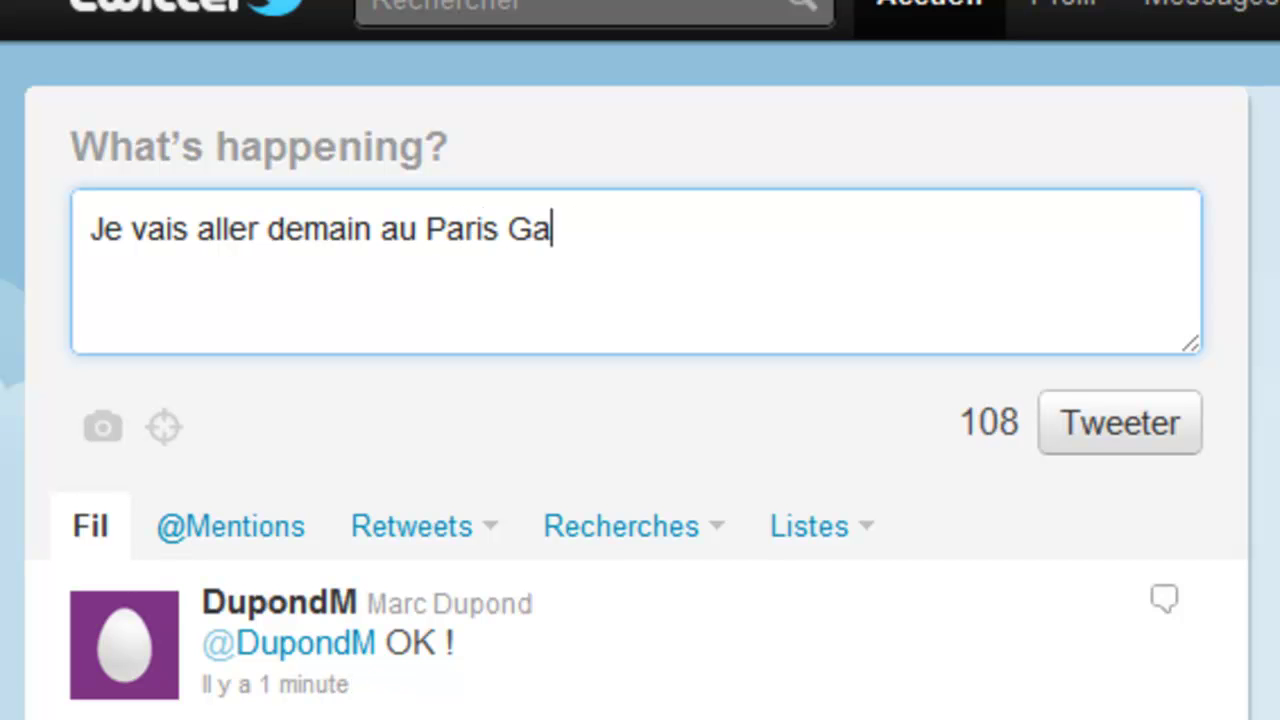
text(mes Wee)
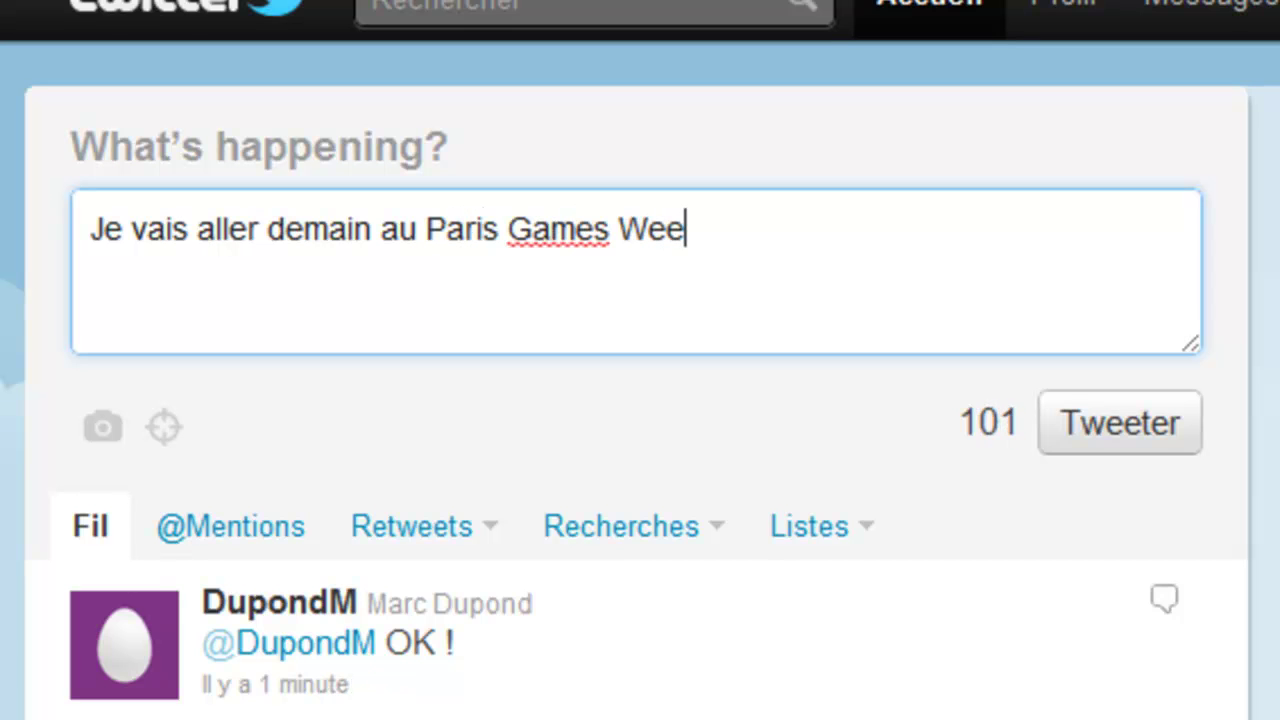
text(k ! )
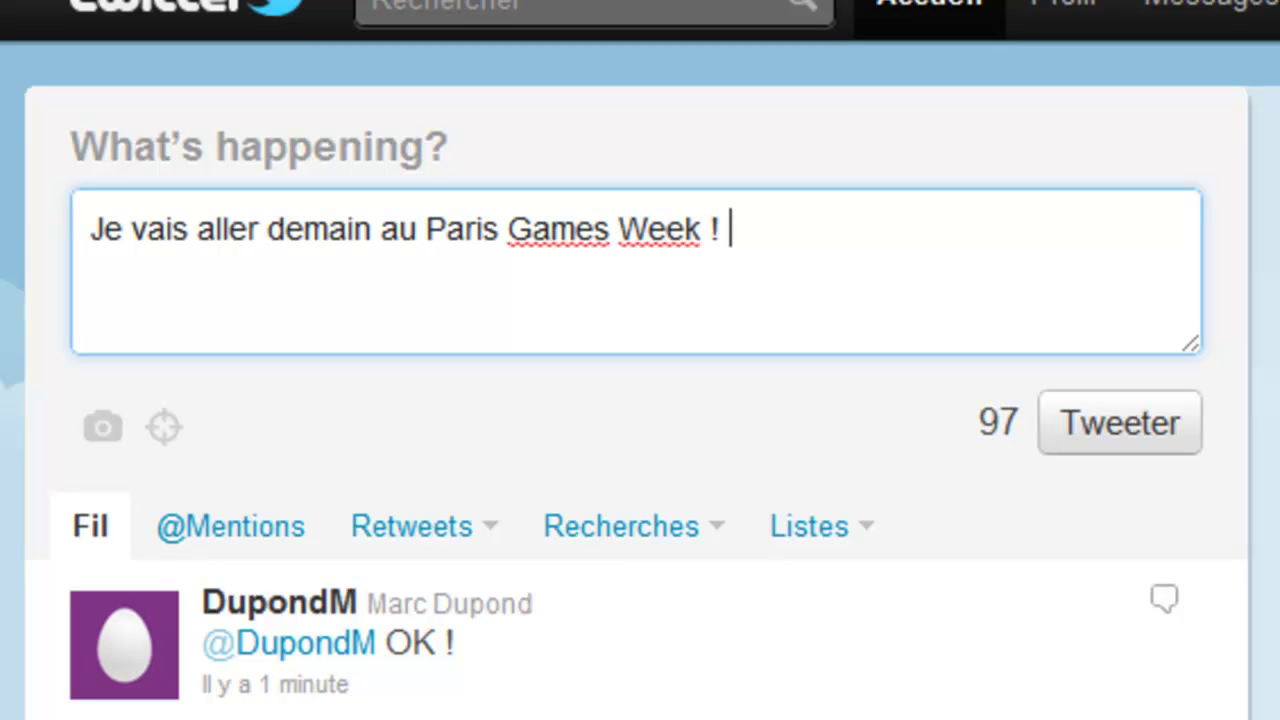
text(#)
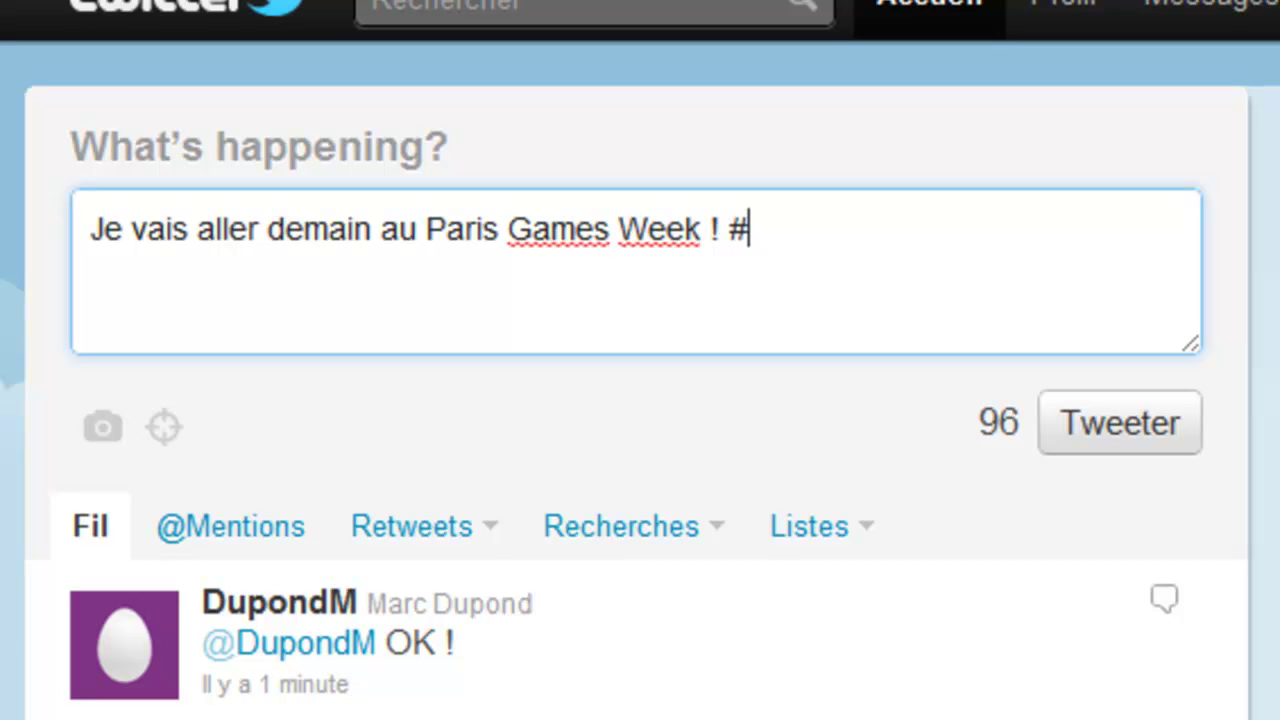
text(P)
text(DW)
key(BackSpace)
key(BackSpace)
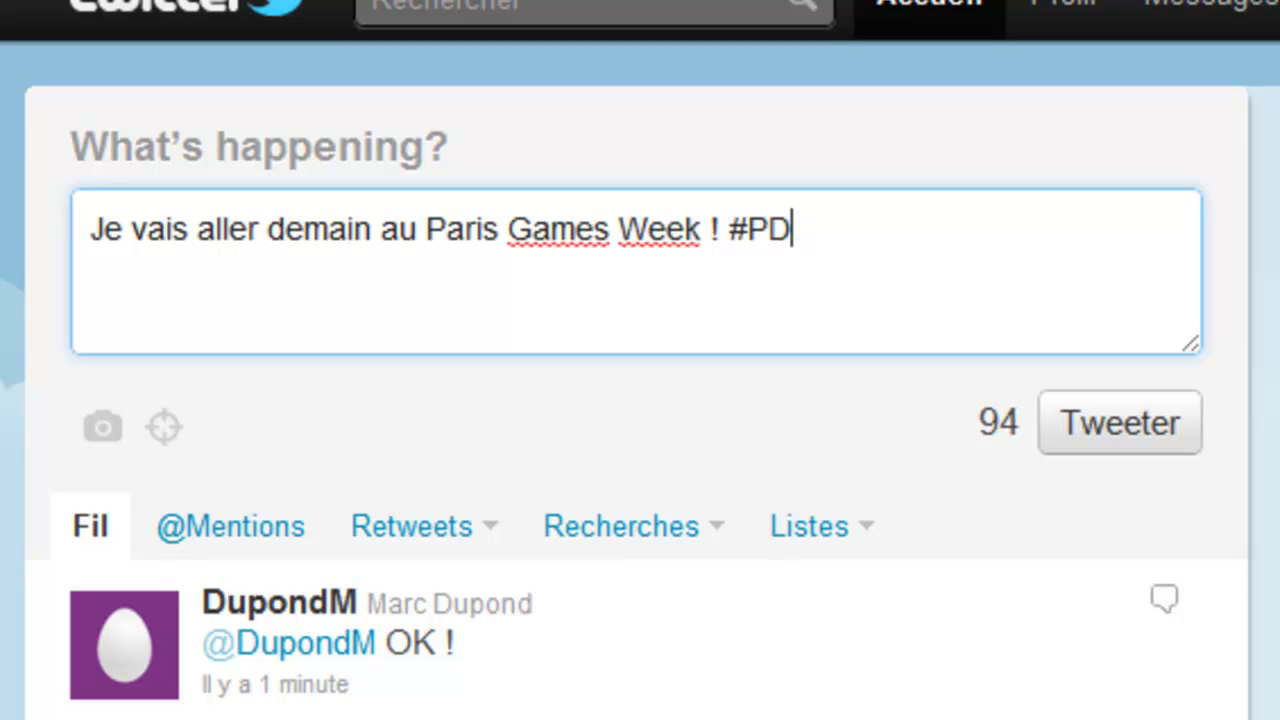
text(GW)
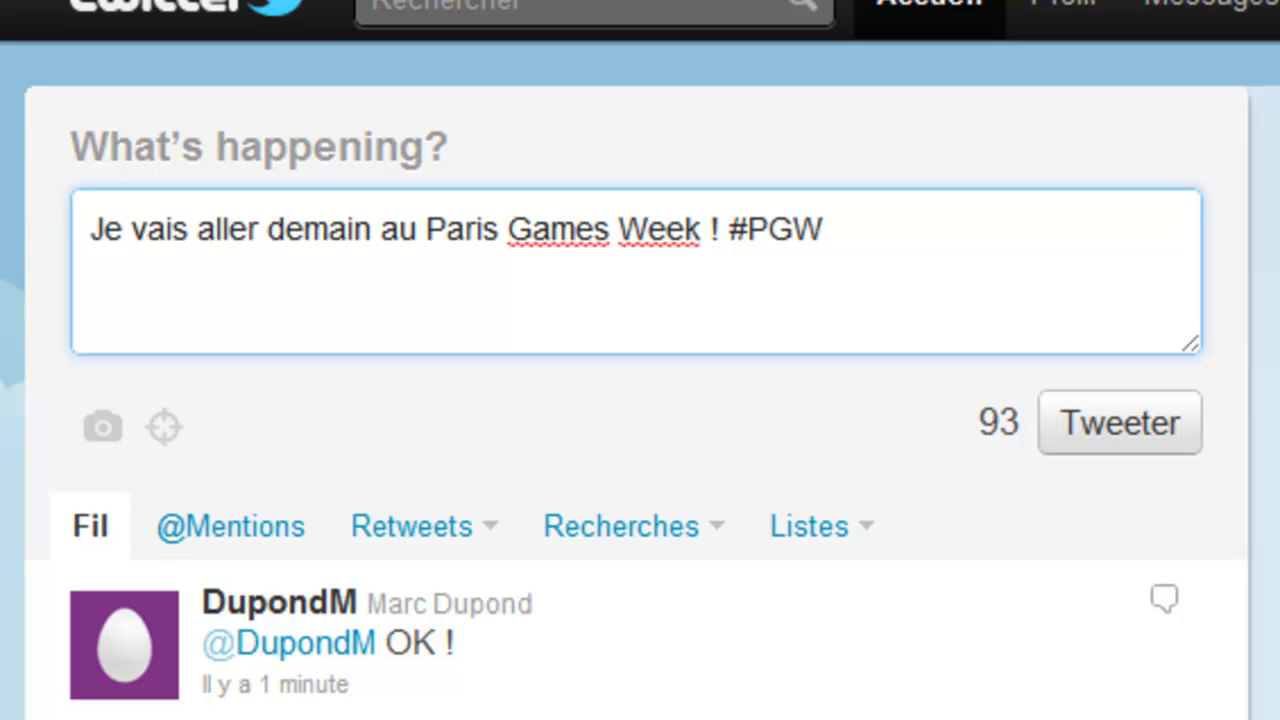
text( #)
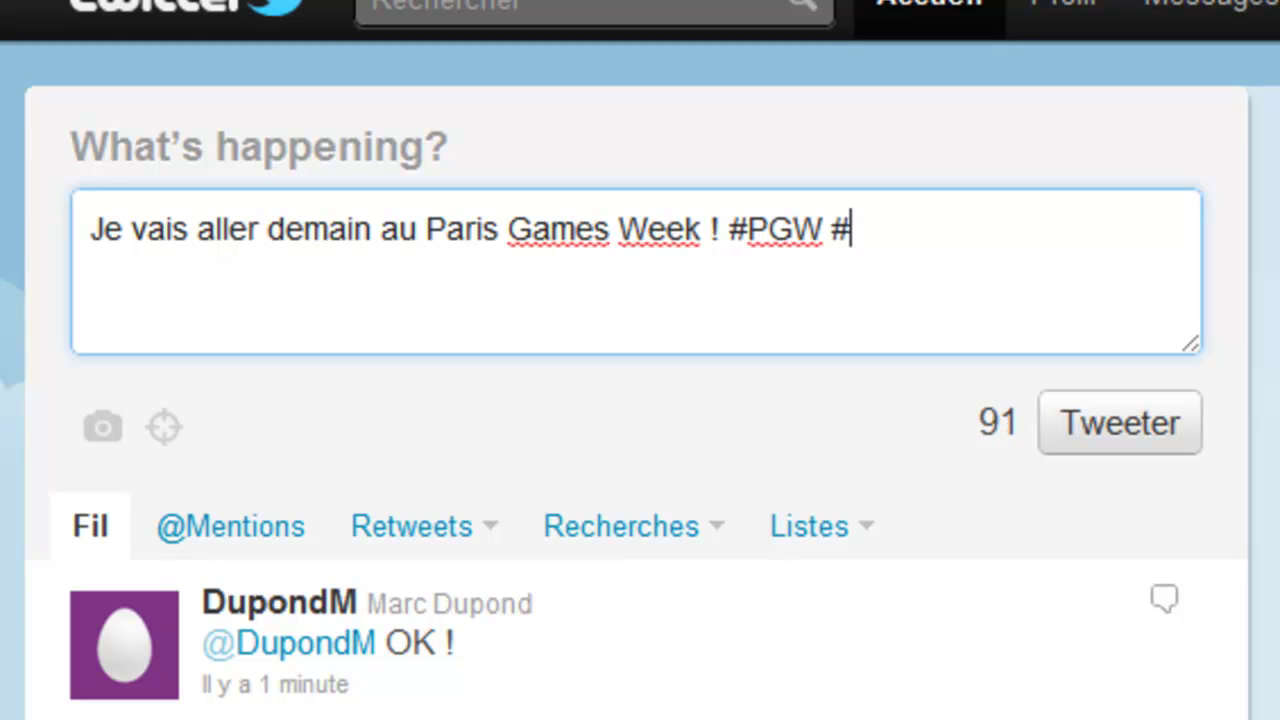
text(Par)
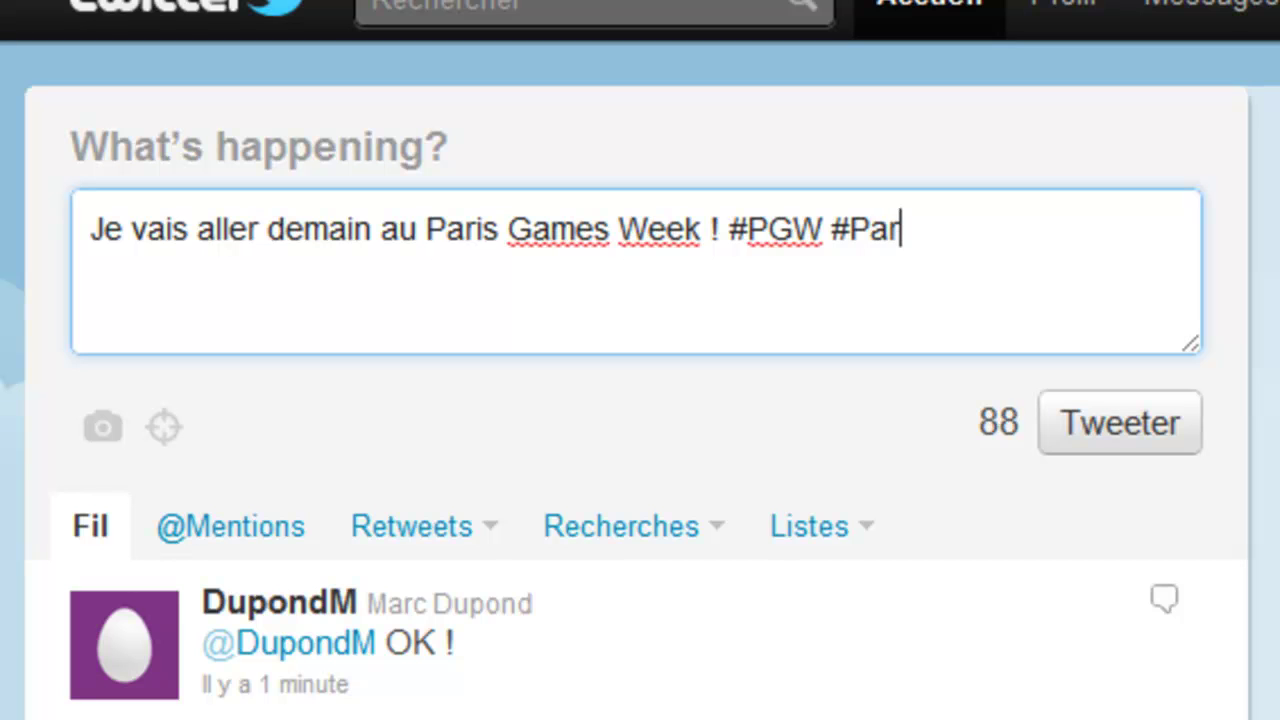
text(isGame)
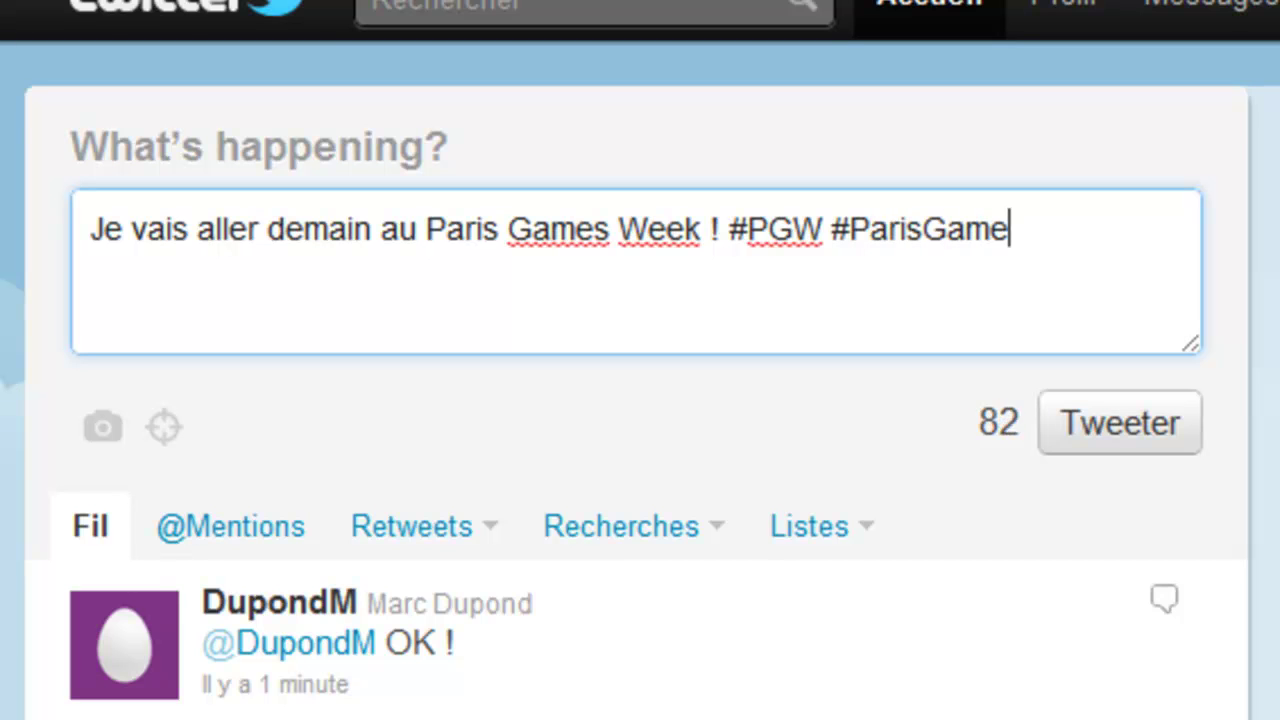
text(sWeek)
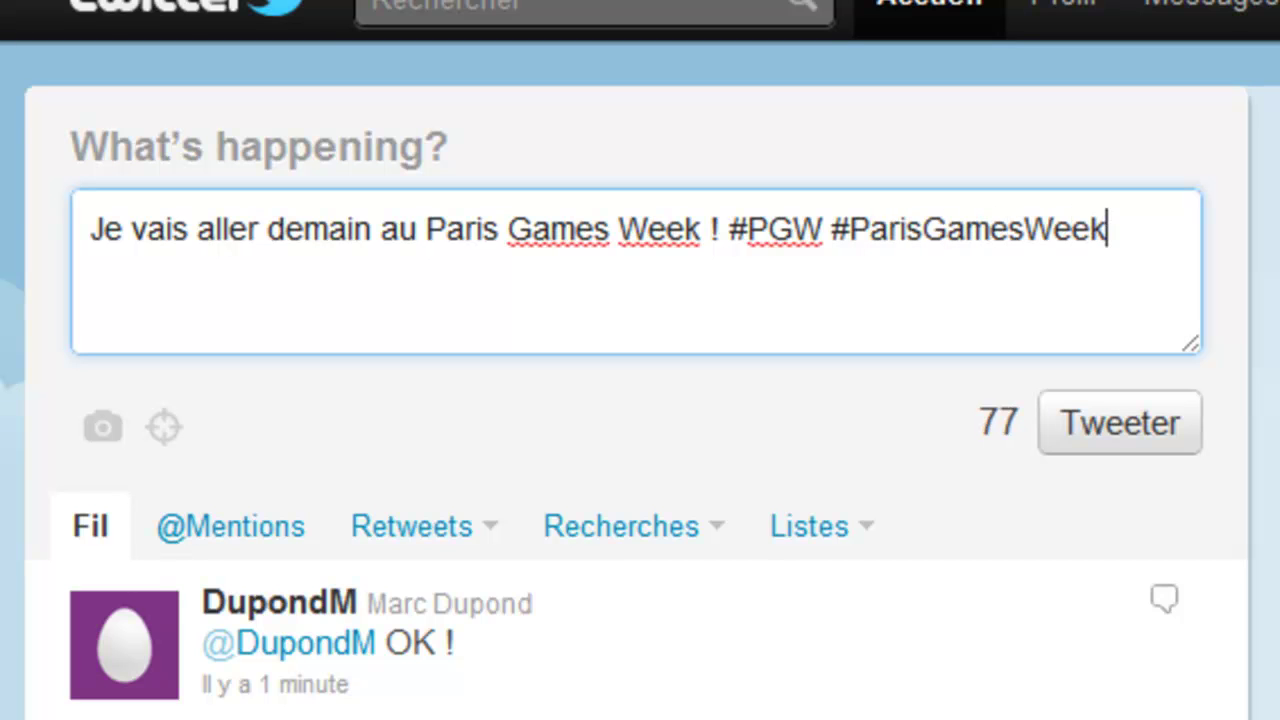
click(1104, 436)
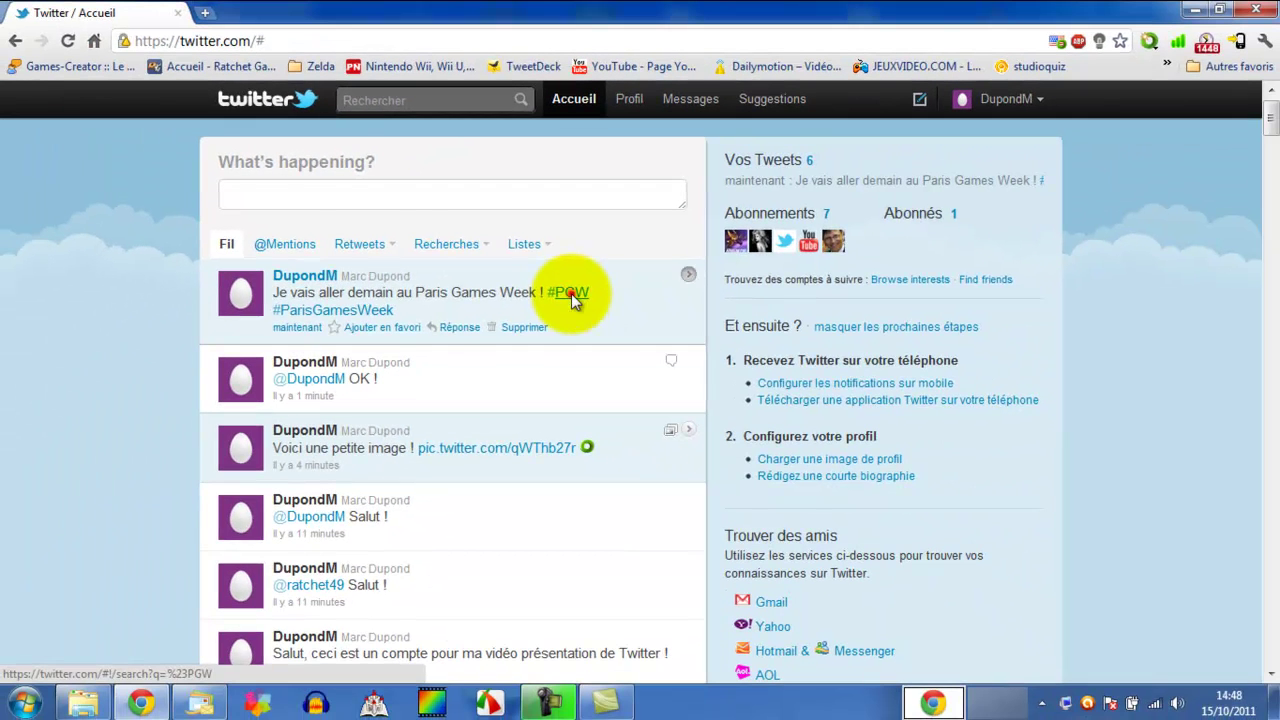
click(571, 297)
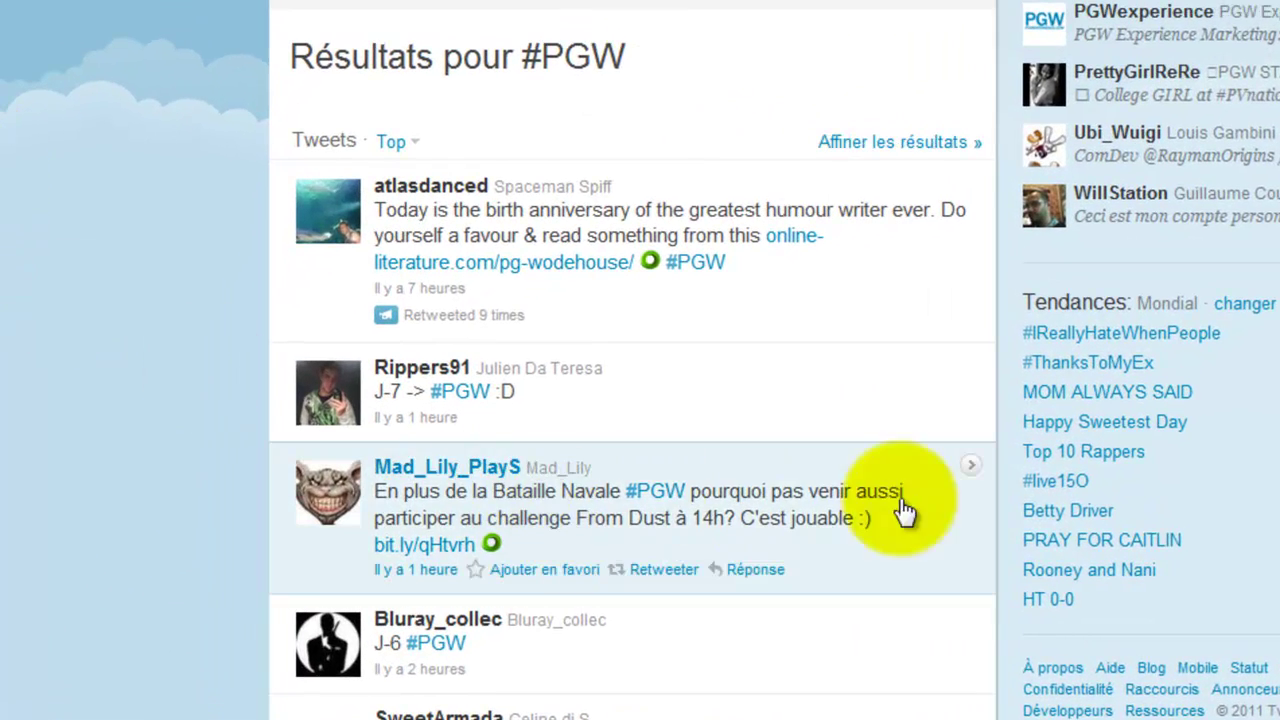
scroll(22, 425, down, 5)
scroll(18, 431, down, 10)
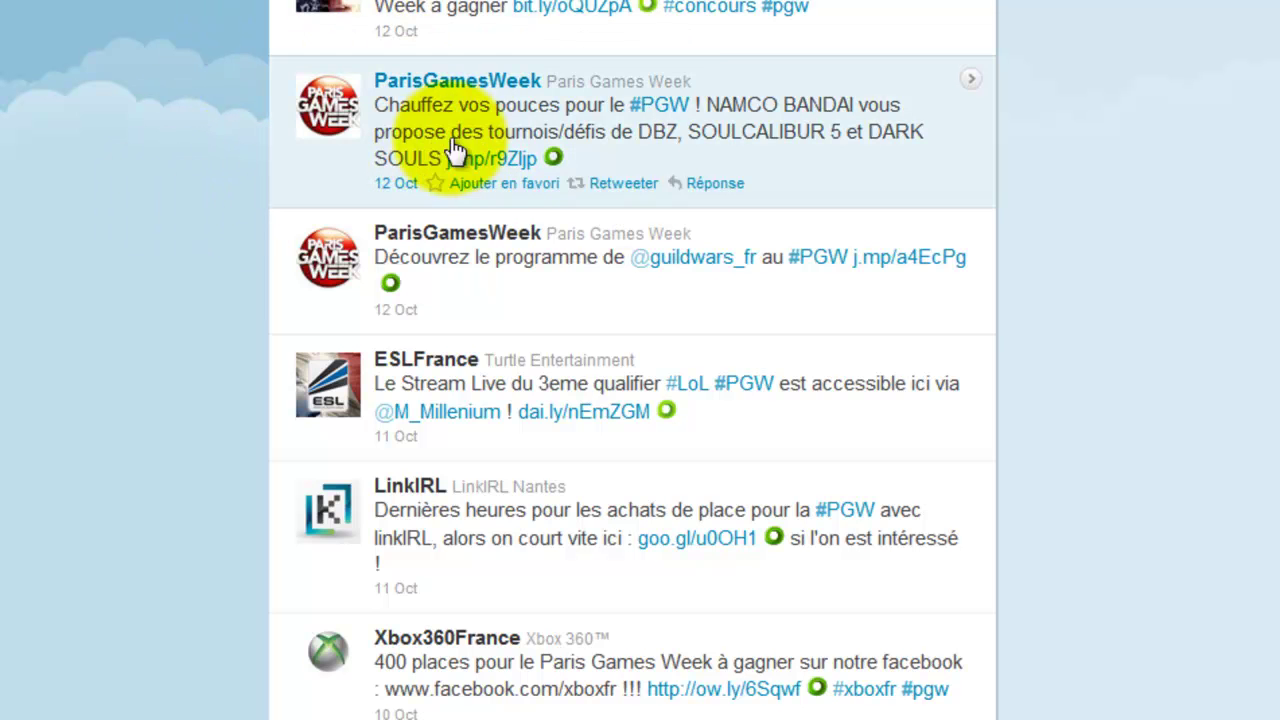
mouse_move(487, 38)
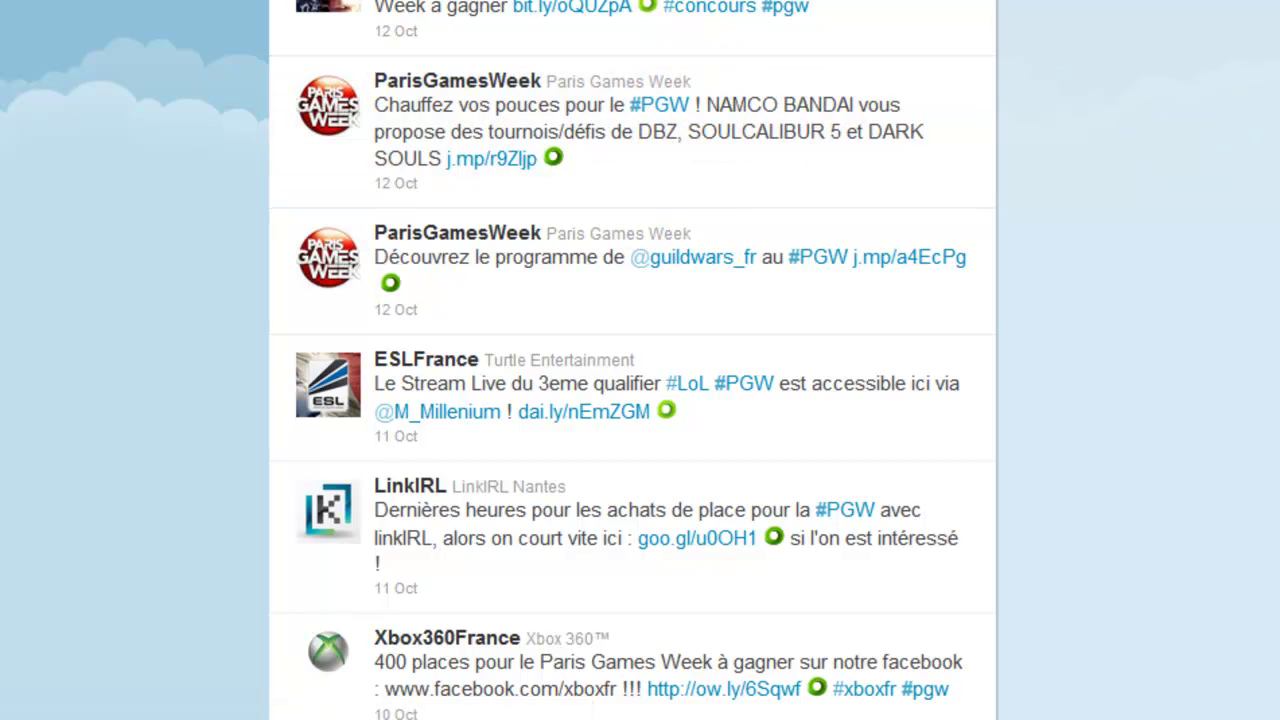
drag(1279, 250, 1279, 2)
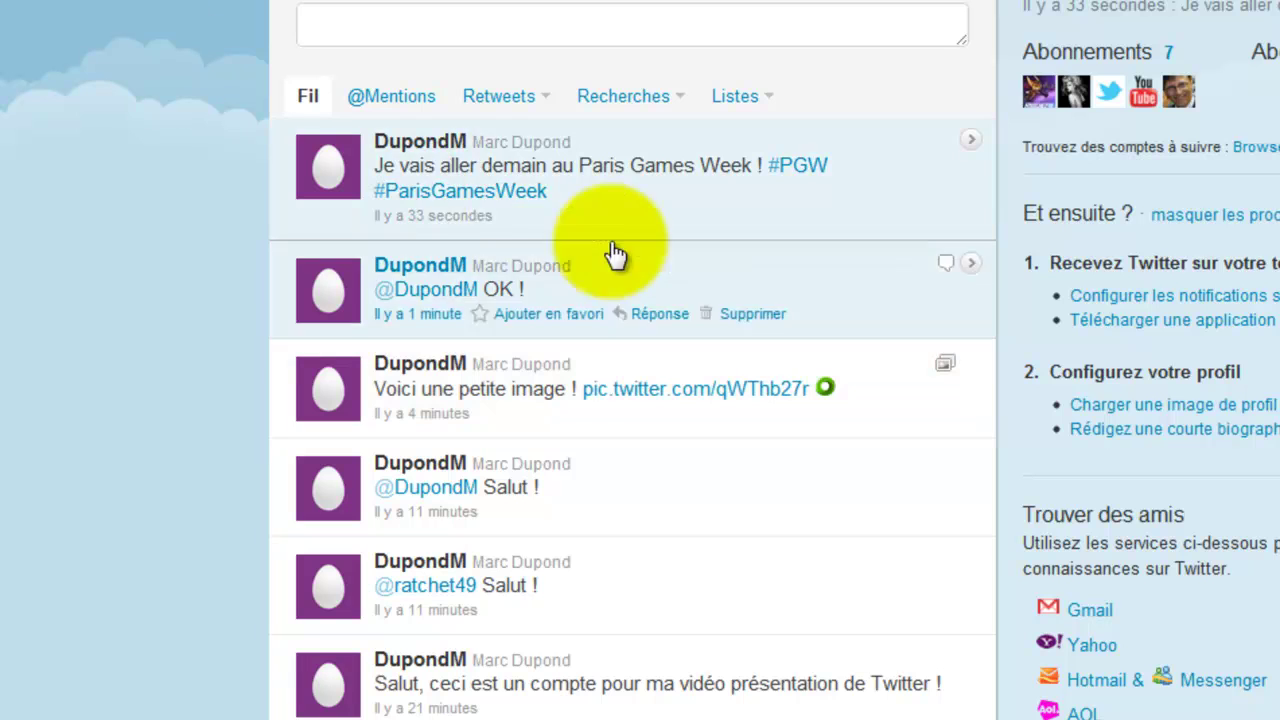
- Browse the #ParisGamesWeek results, then post a '#salut' tweet
click(490, 188)
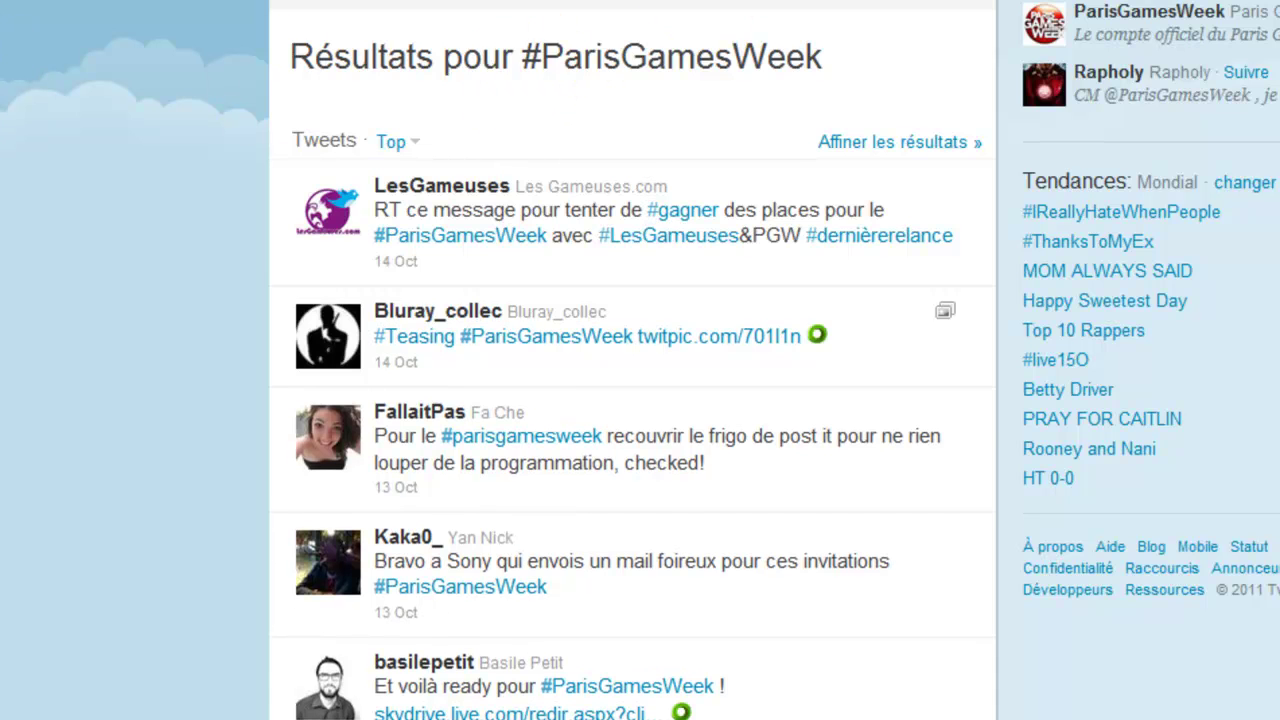
text(n)
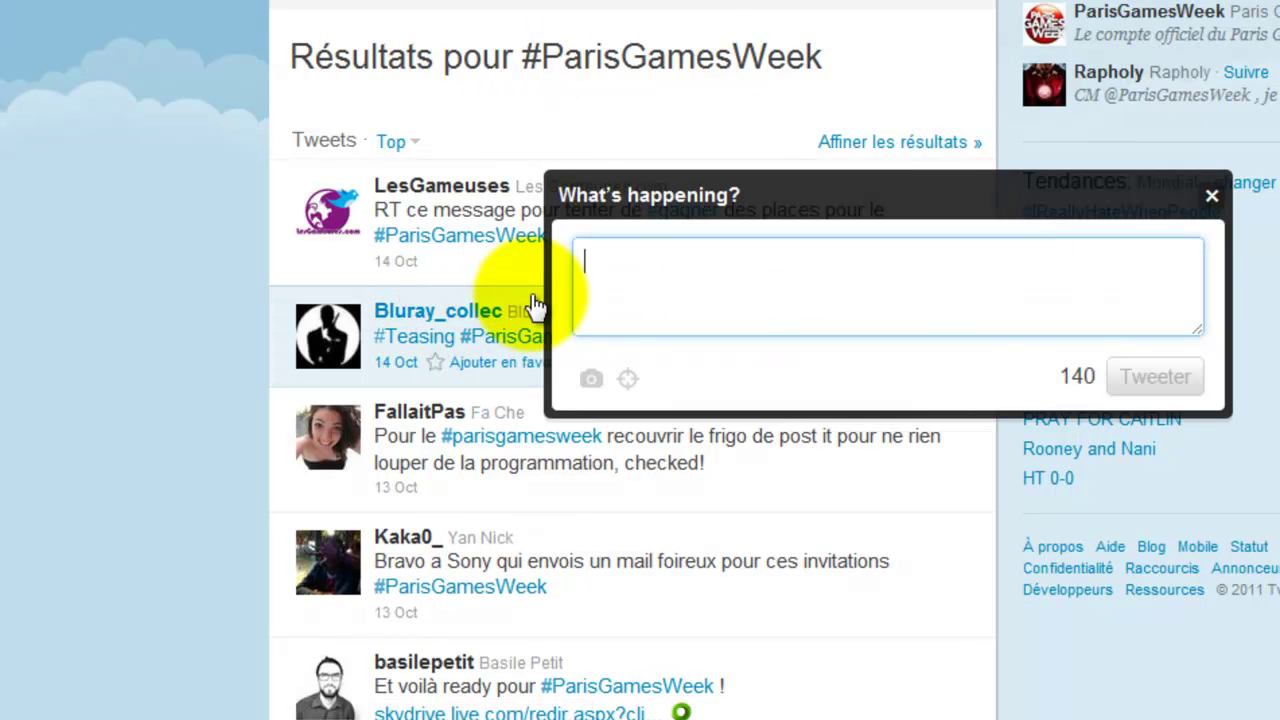
text(#salut)
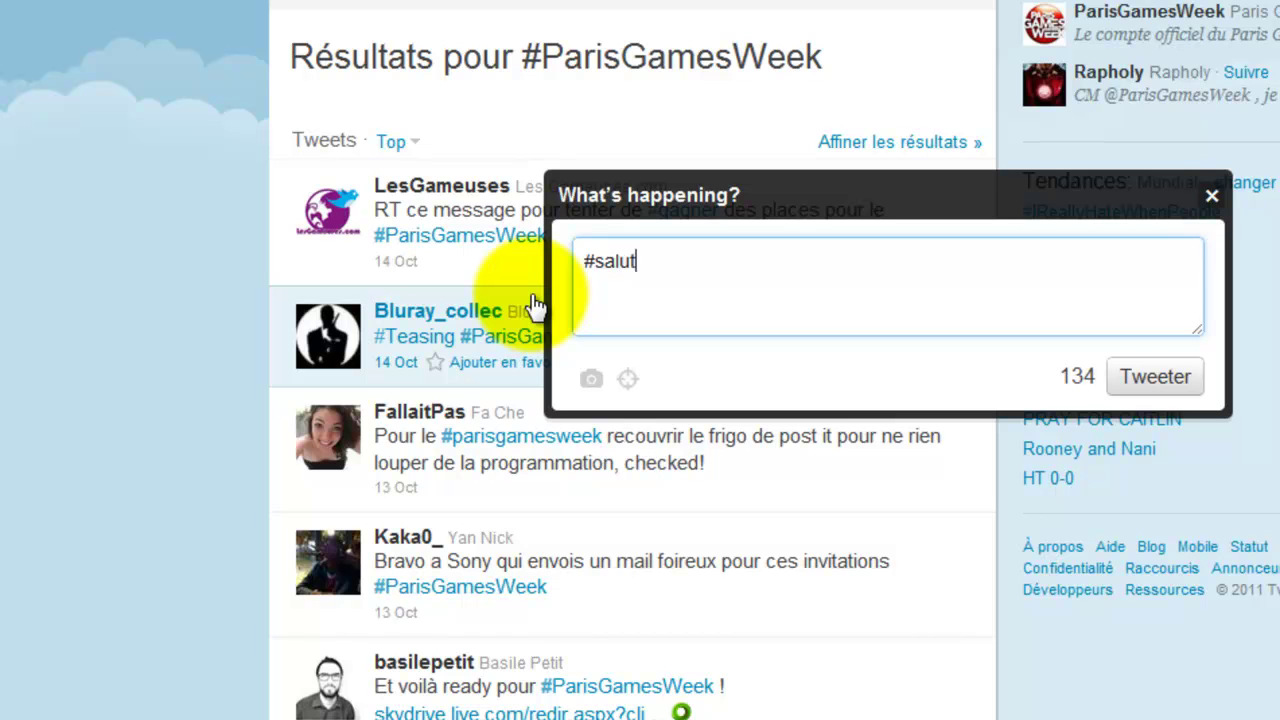
click(1150, 380)
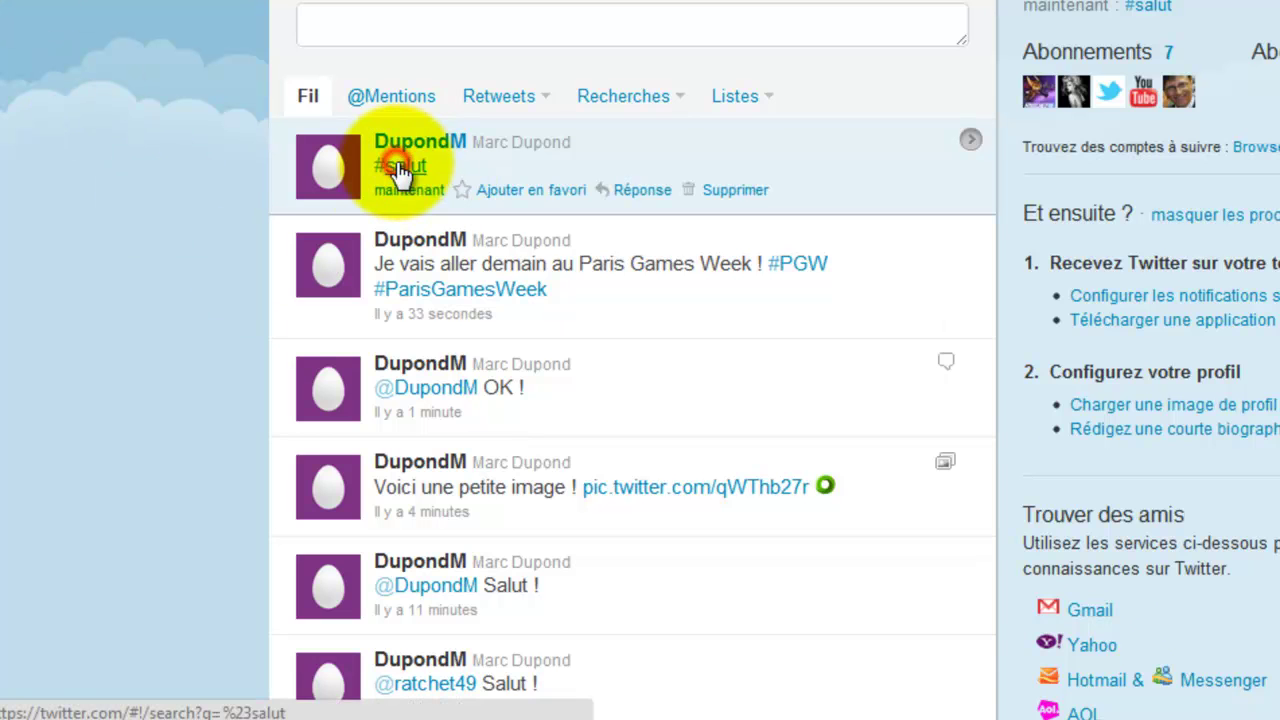
- Browse the #salut search results, then return to the home timeline
click(398, 165)
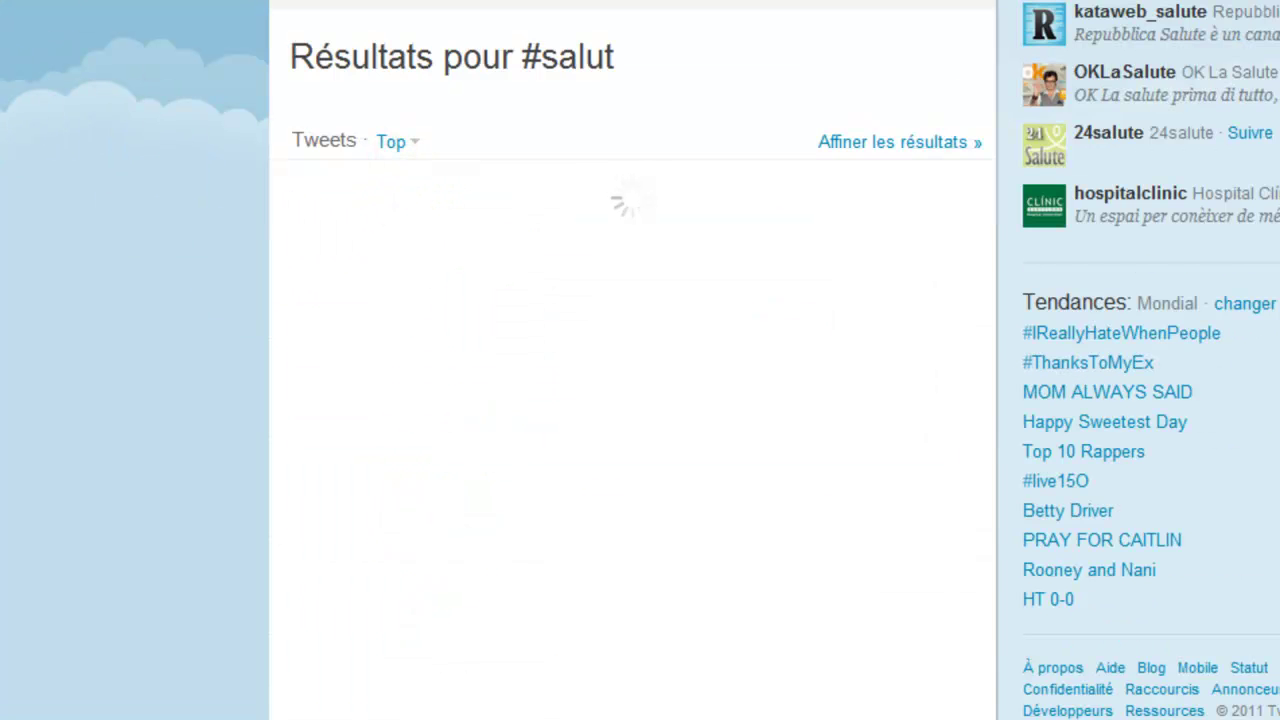
scroll(38, 75, down, 1)
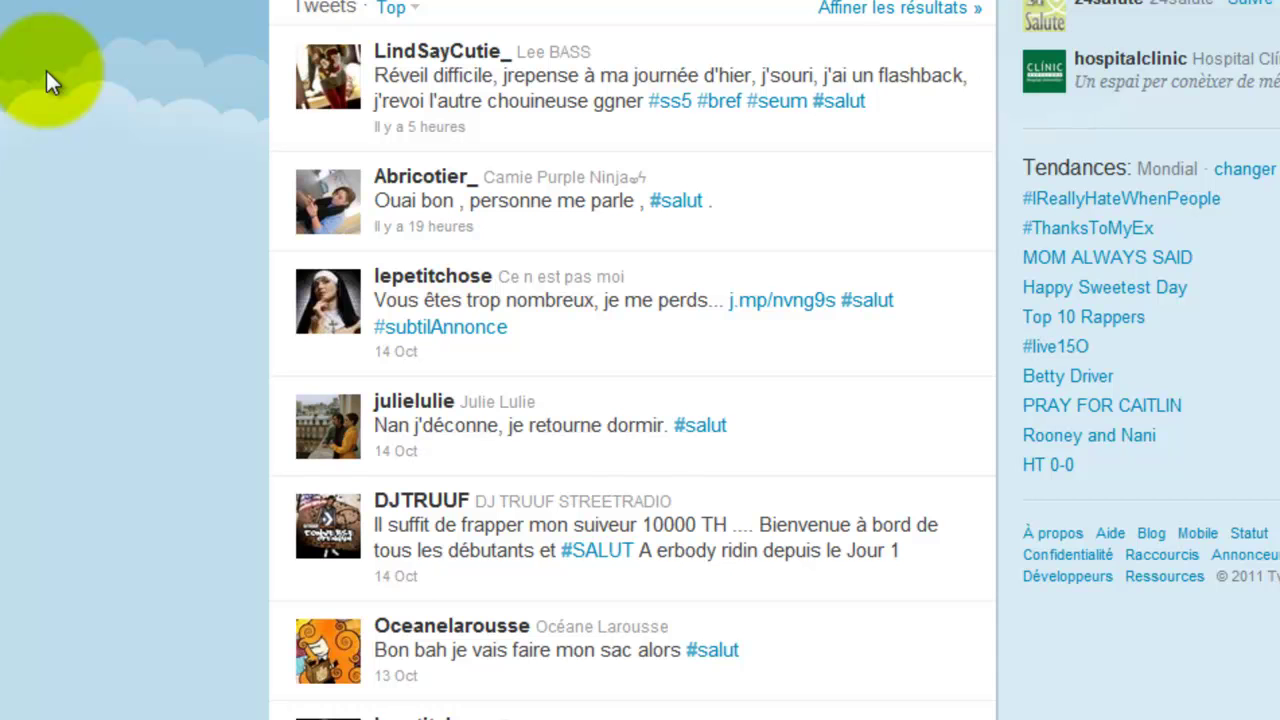
scroll(43, 67, up, 1)
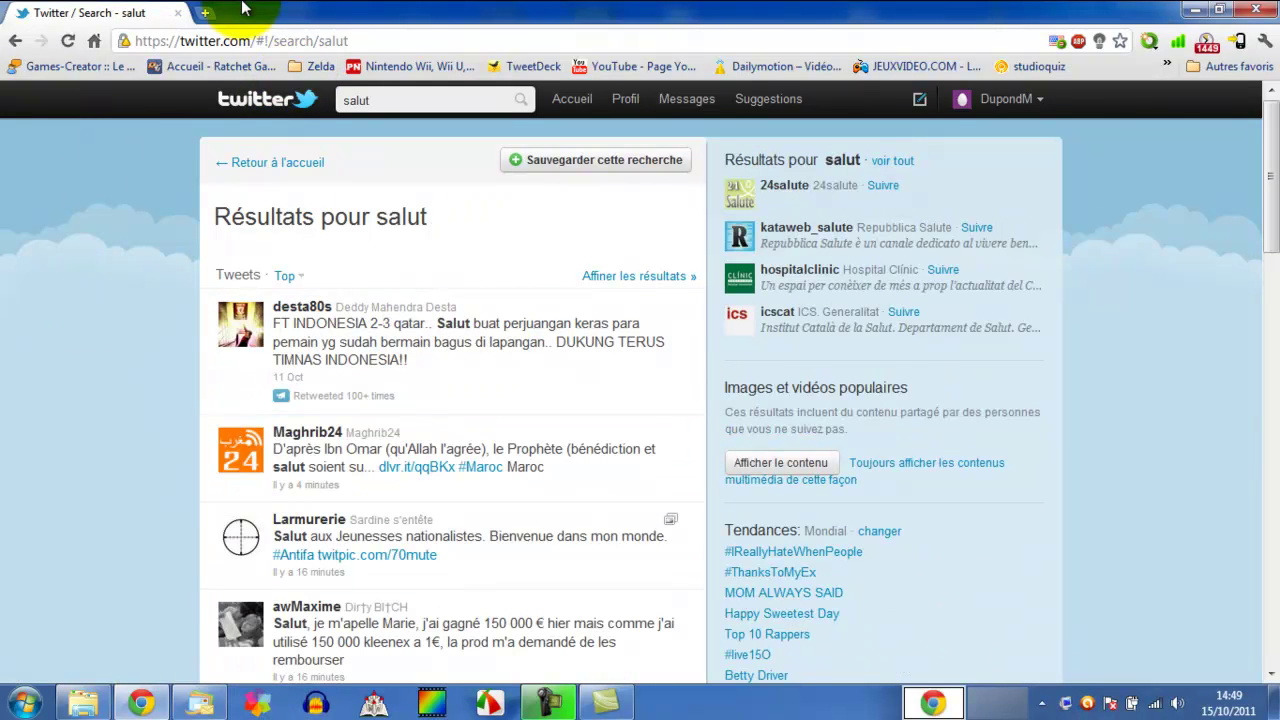
click(276, 95)
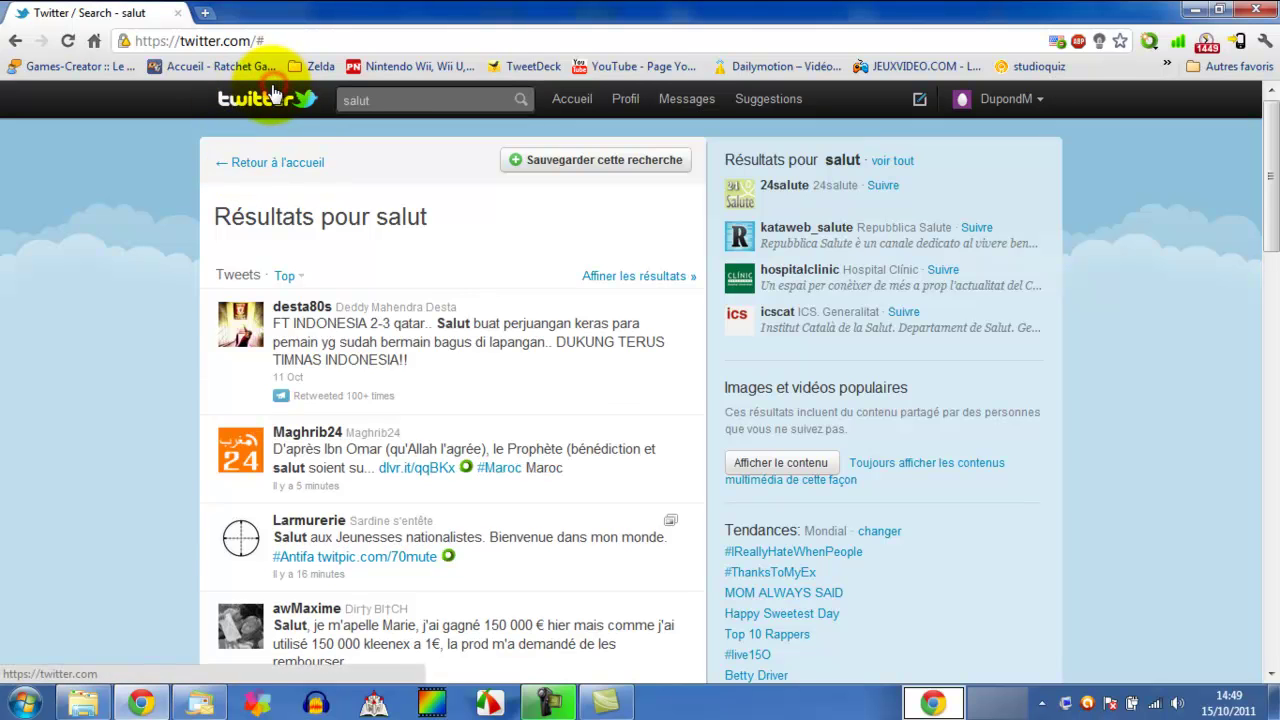
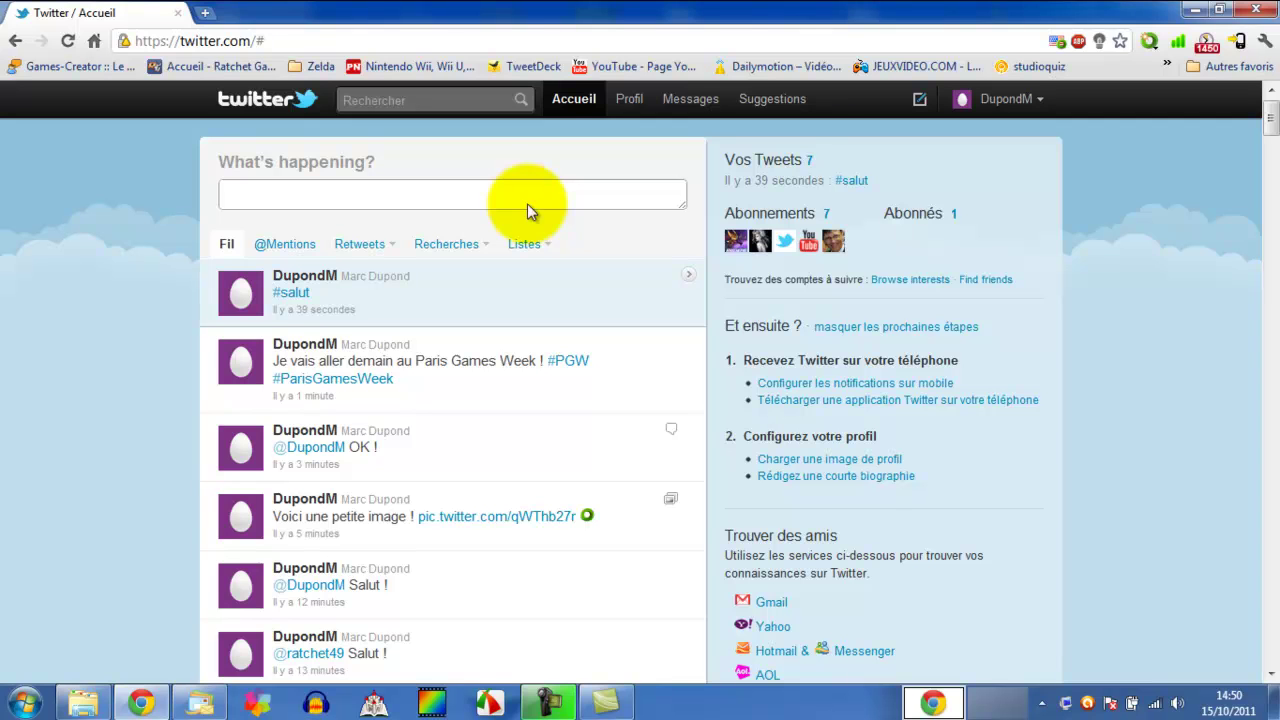
click(227, 44)
key(ctrl+c)
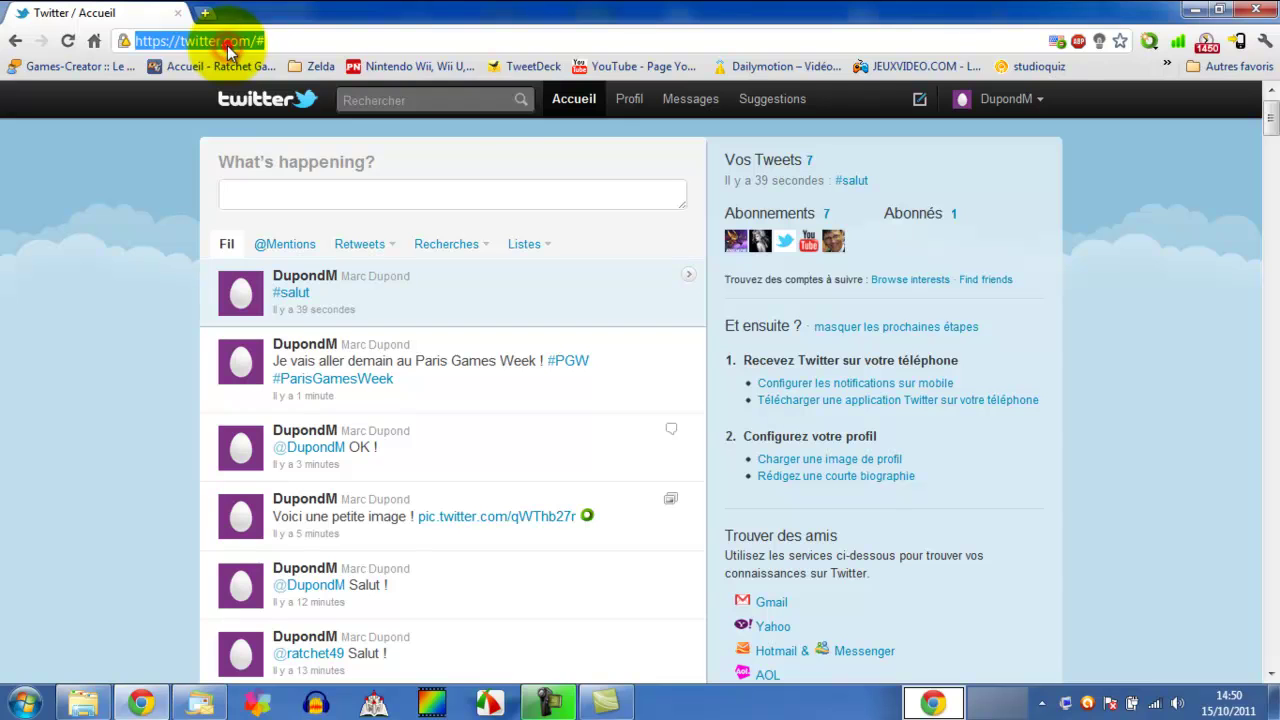
right_click(227, 44)
click(277, 105)
click(284, 197)
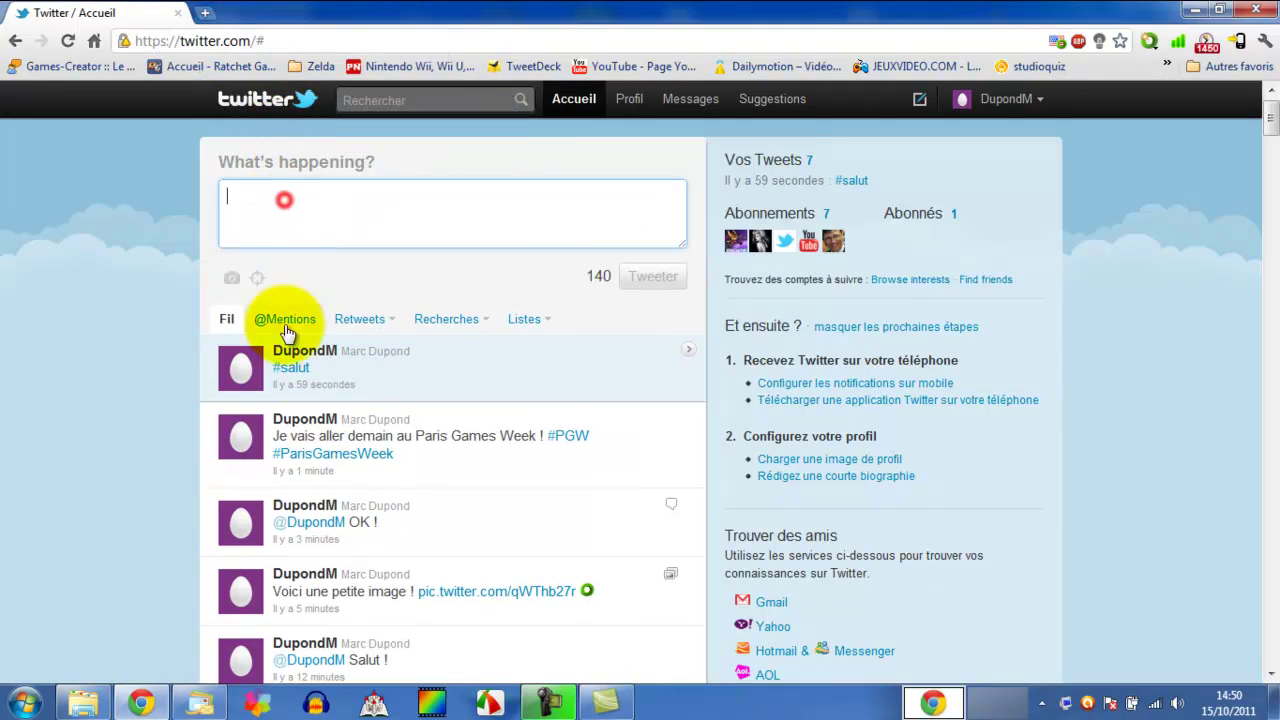
text(Voic)
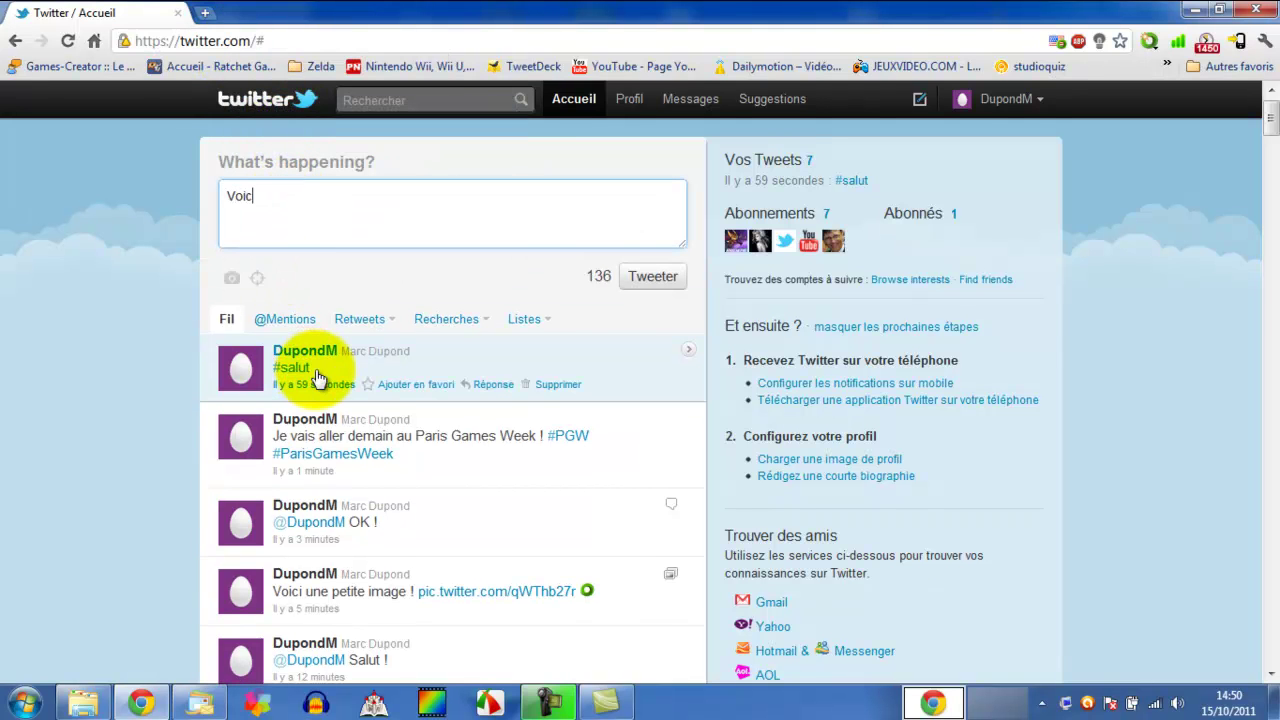
text(i le site twitter)
key(ctrl+v)
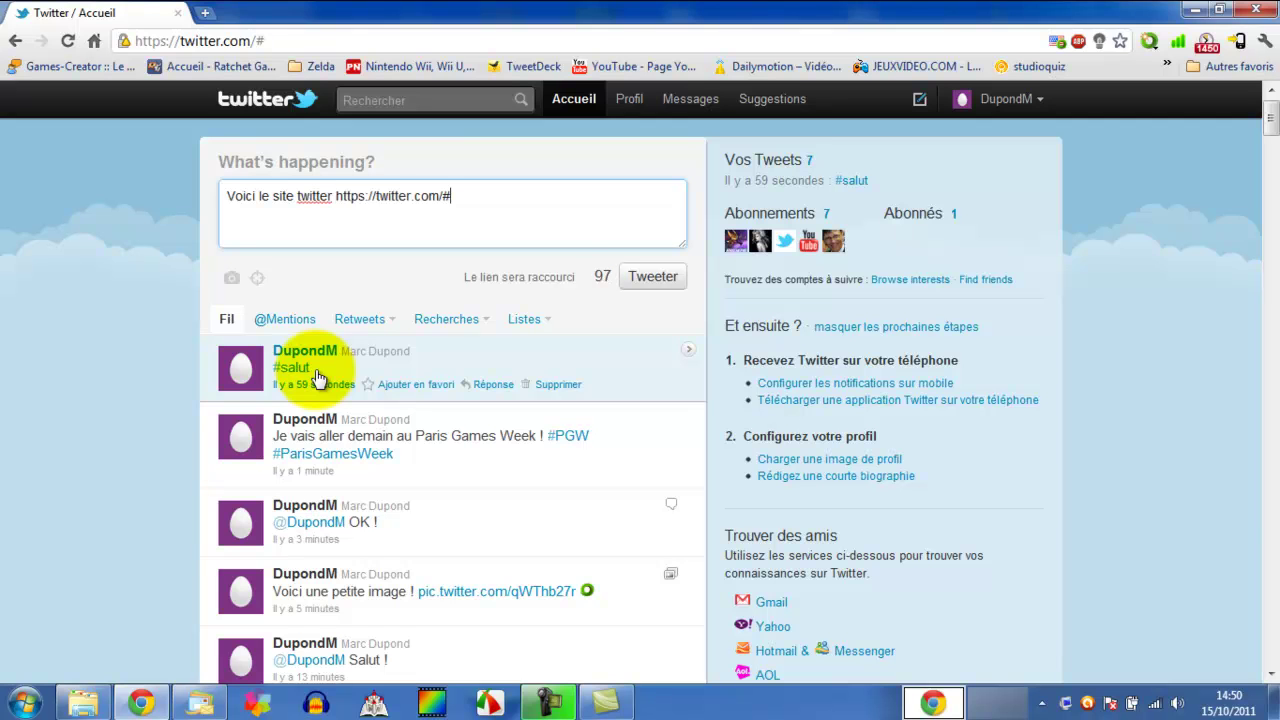
click(622, 277)
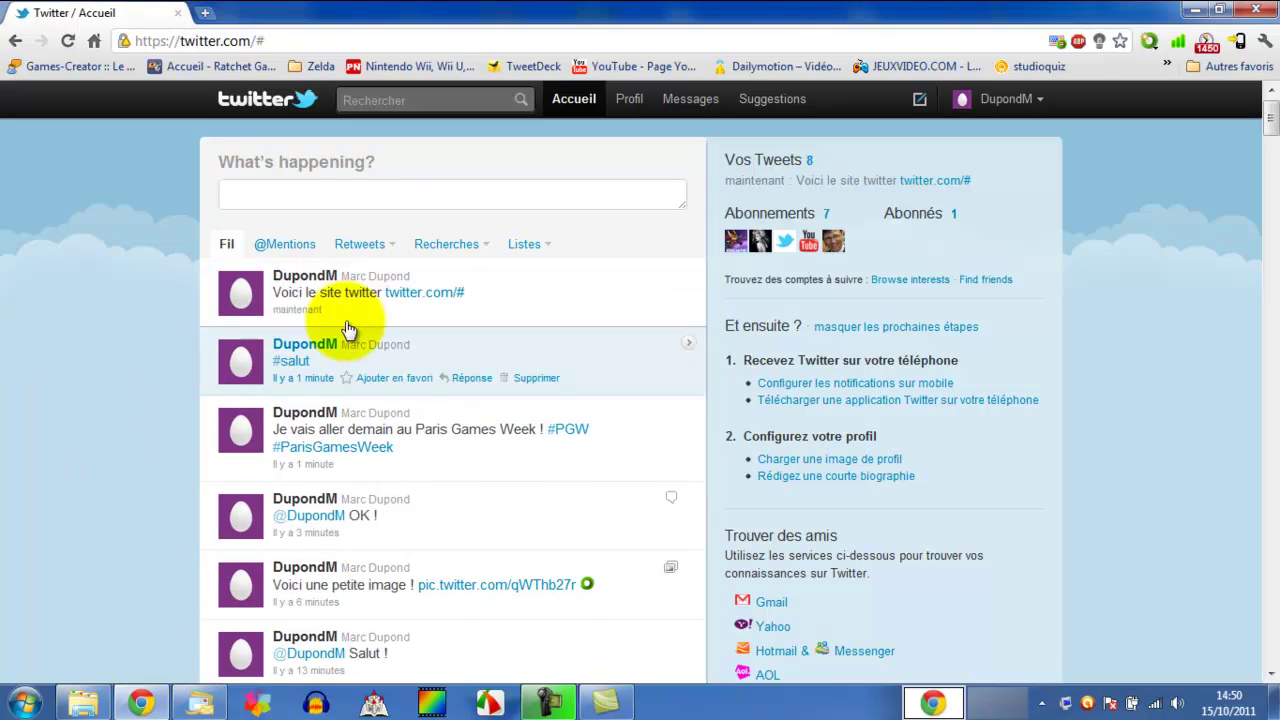
- Open the JEUXVIDEO.COM bookmark in a new tab and copy its page address
right_click(520, 66)
click(394, 27)
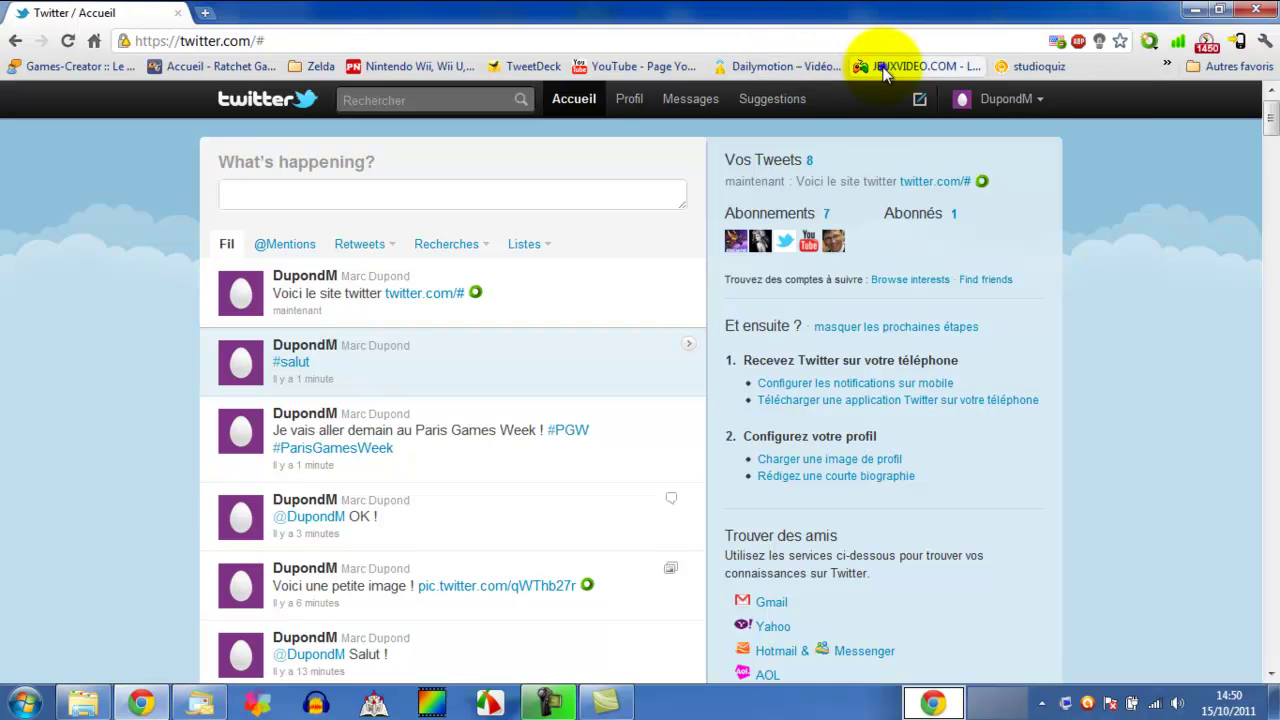
right_click(887, 66)
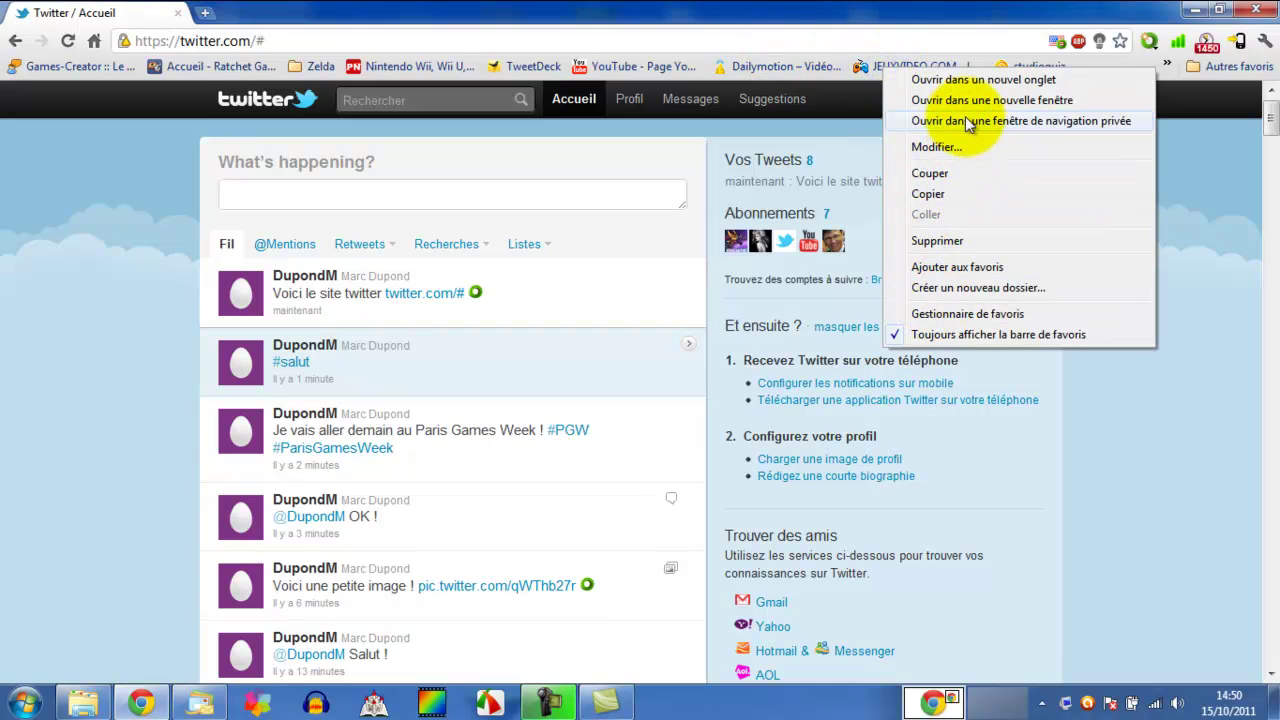
click(1189, 203)
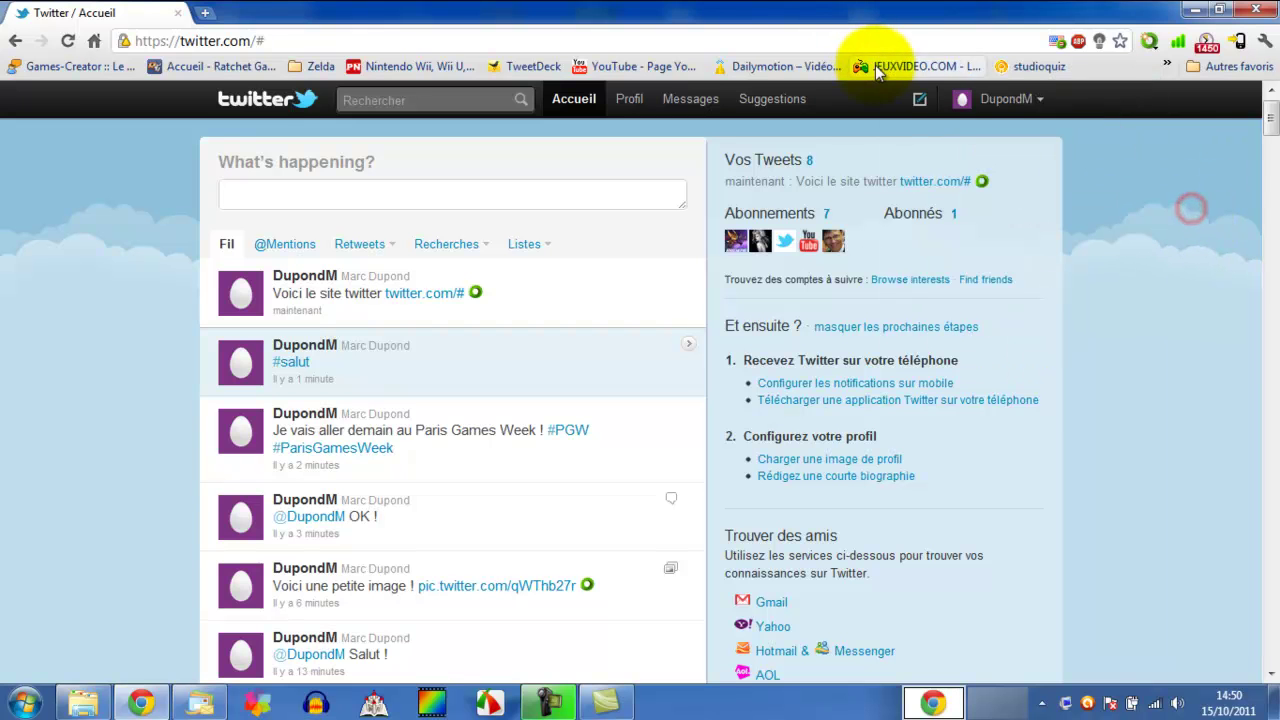
middle_click(876, 66)
click(283, 12)
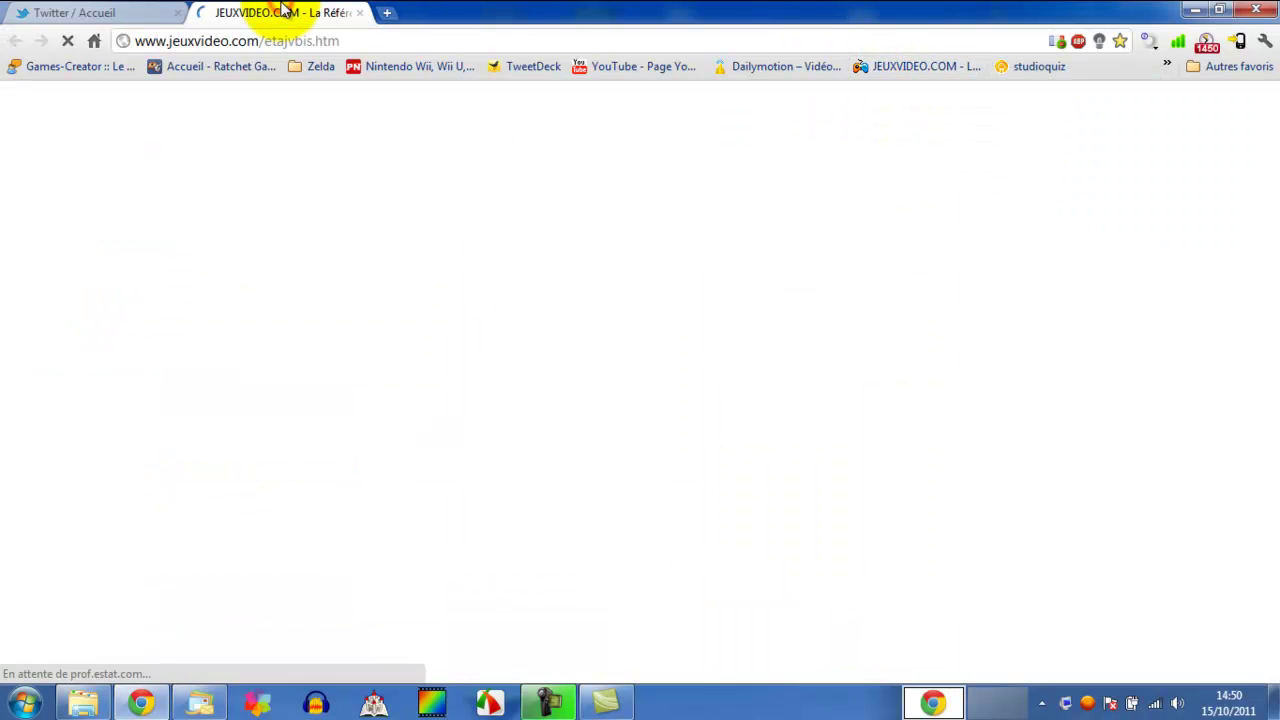
right_click(270, 33)
key(ctrl+c)
click(309, 94)
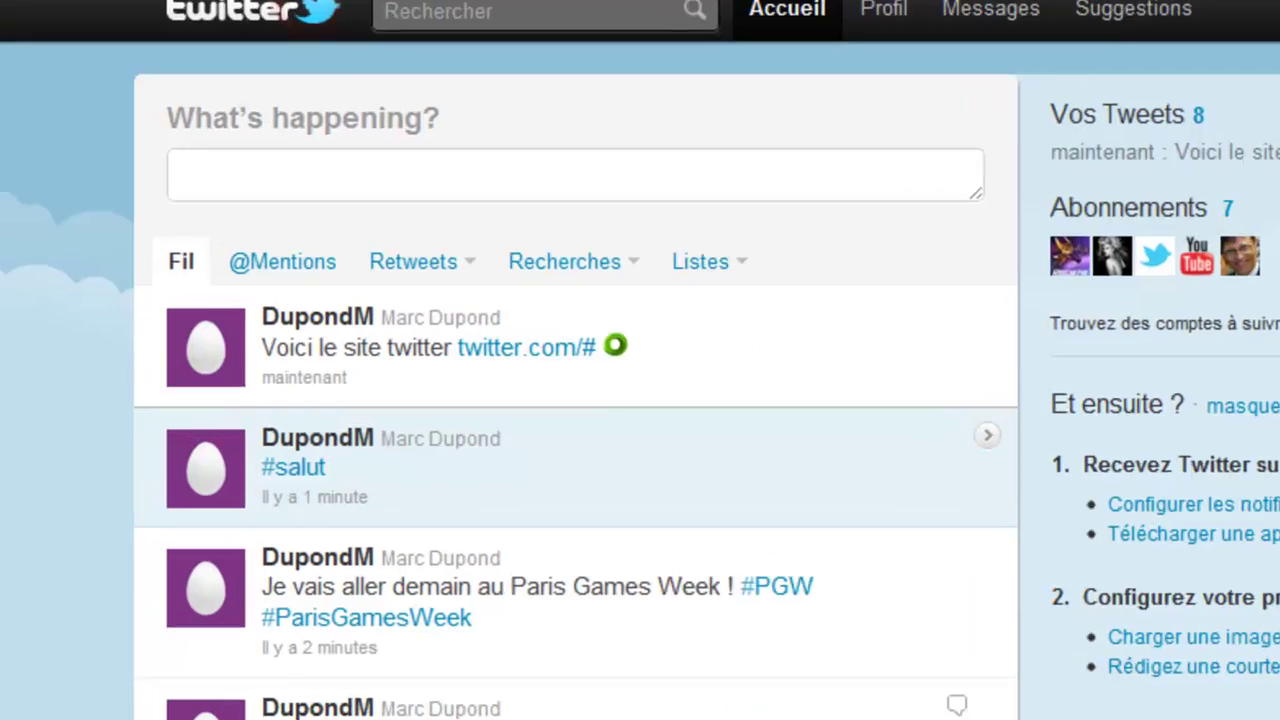
- Post a tweet containing the pasted jeuxvideo.com/etajvbis.htm link
click(317, 162)
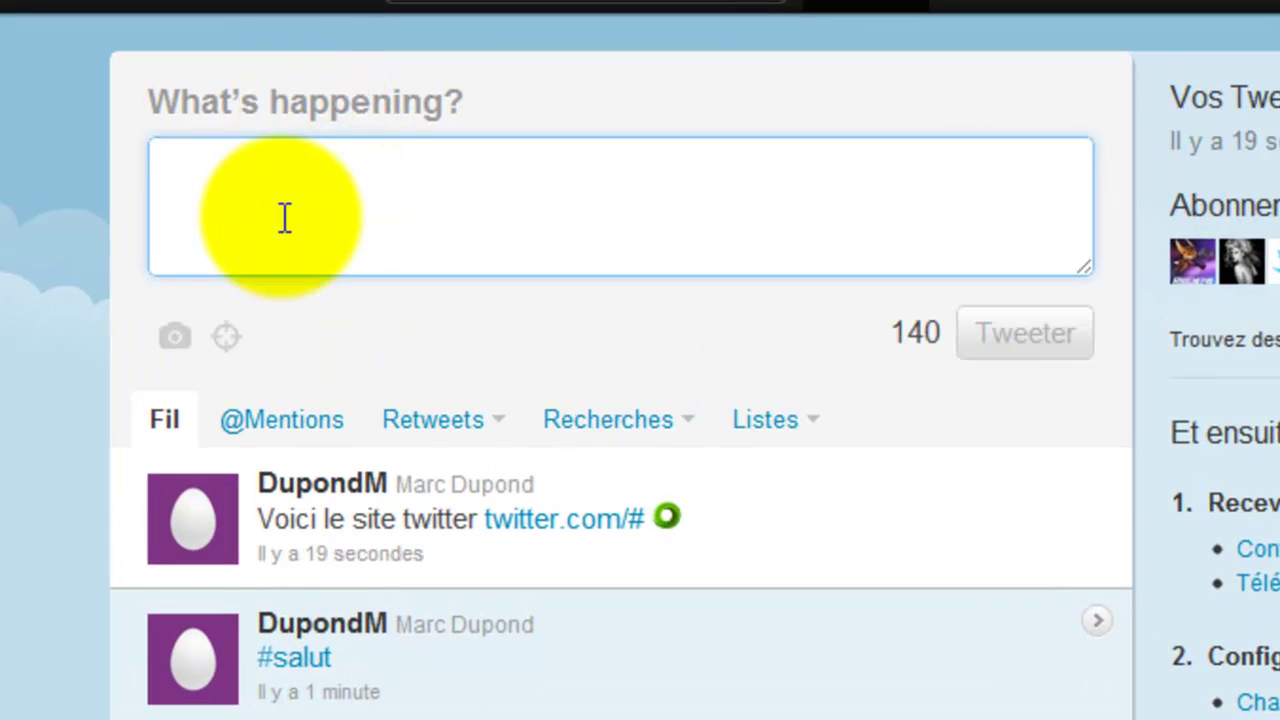
key(ctrl+v)
click(648, 342)
drag(662, 338, 910, 334)
click(885, 364)
click(945, 368)
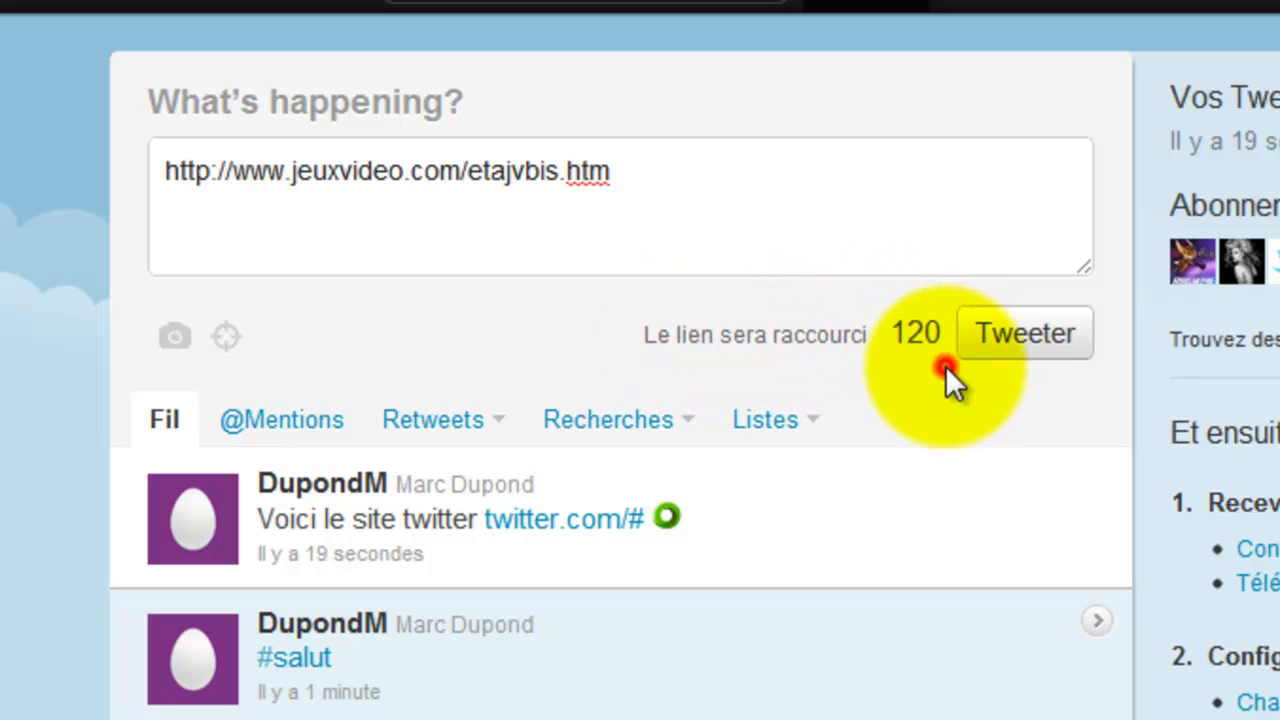
click(1000, 340)
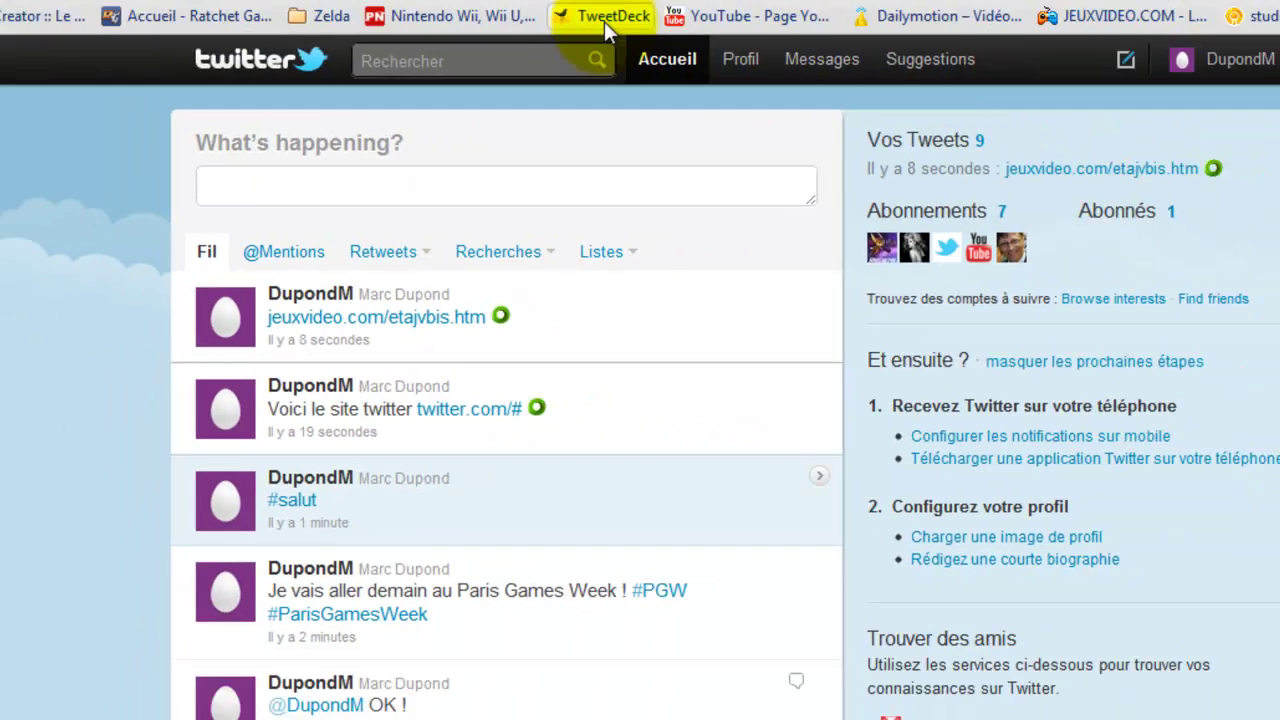
click(533, 66)
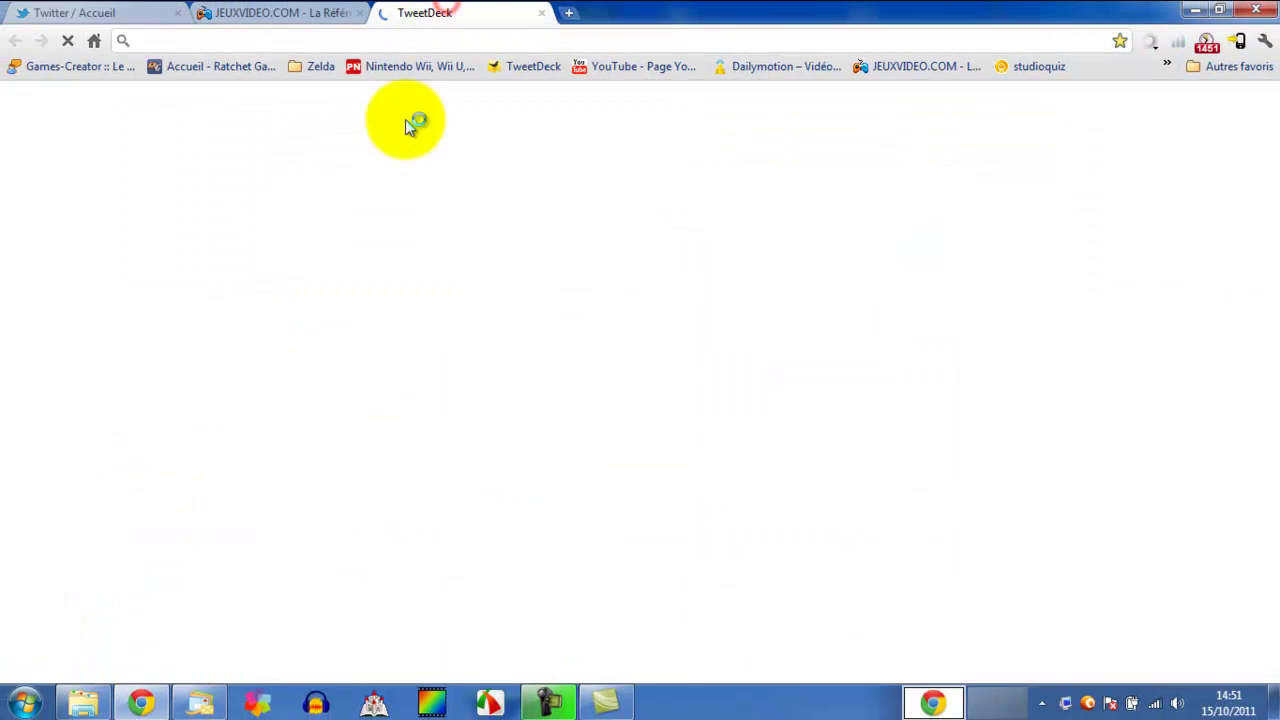
click(517, 97)
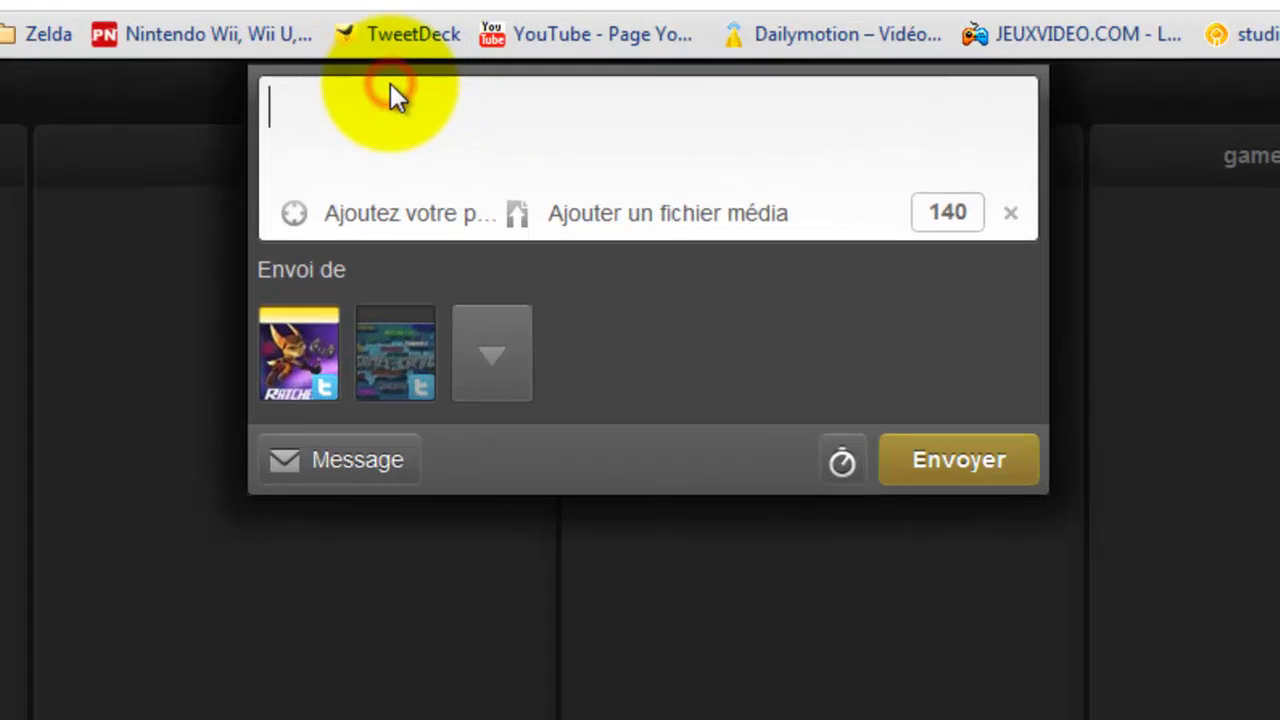
key(ctrl+v)
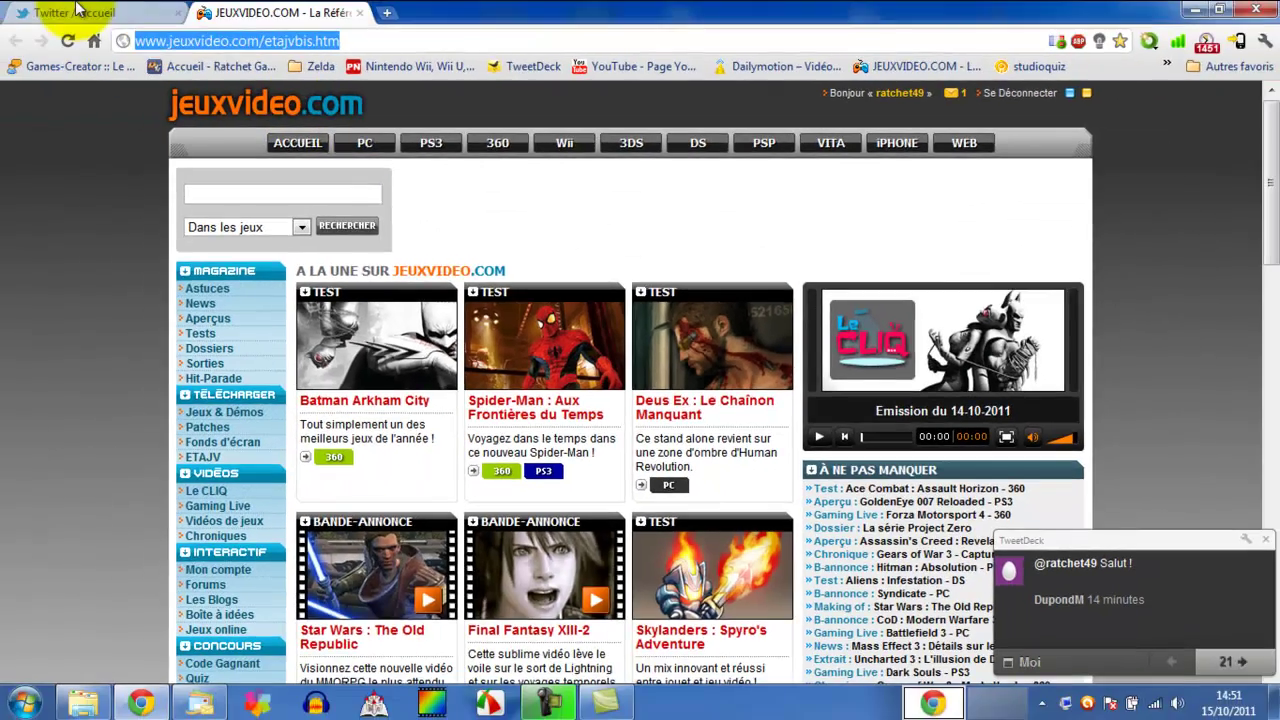
click(86, 12)
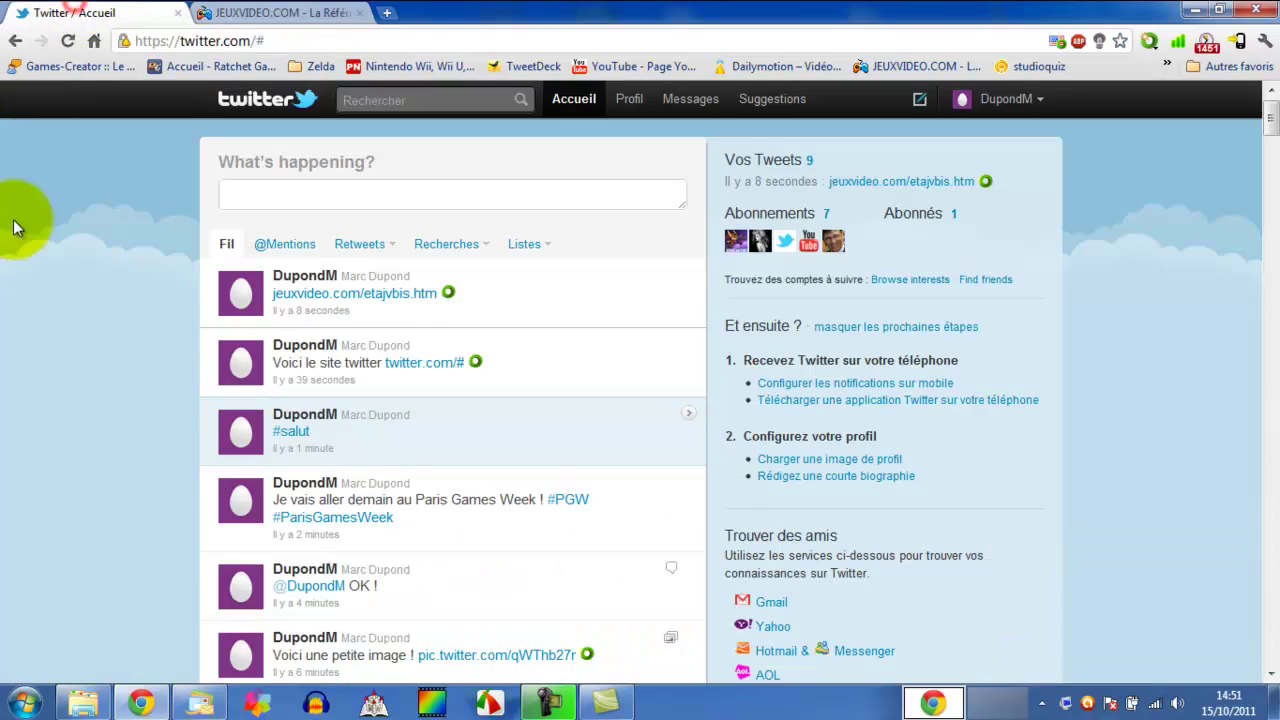
- Close the jeuxvideo.com tab and scroll down through the timeline
click(366, 15)
click(361, 13)
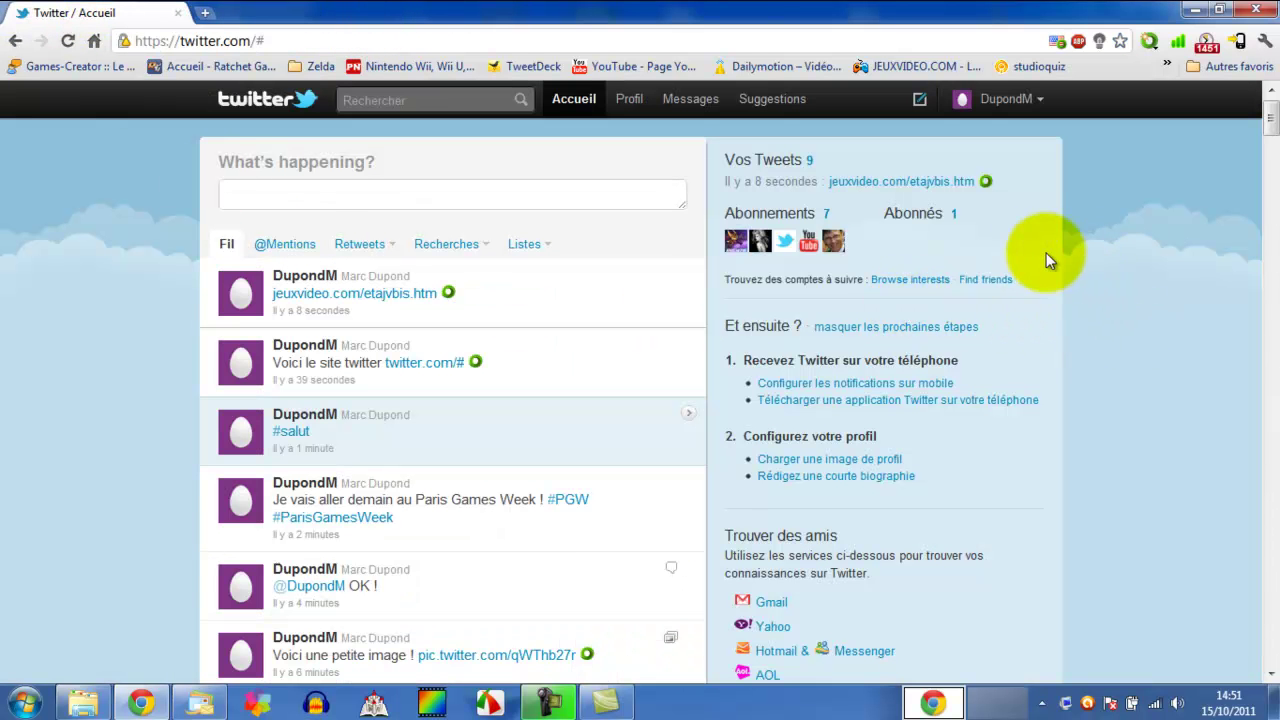
scroll(111, 150, down, 1)
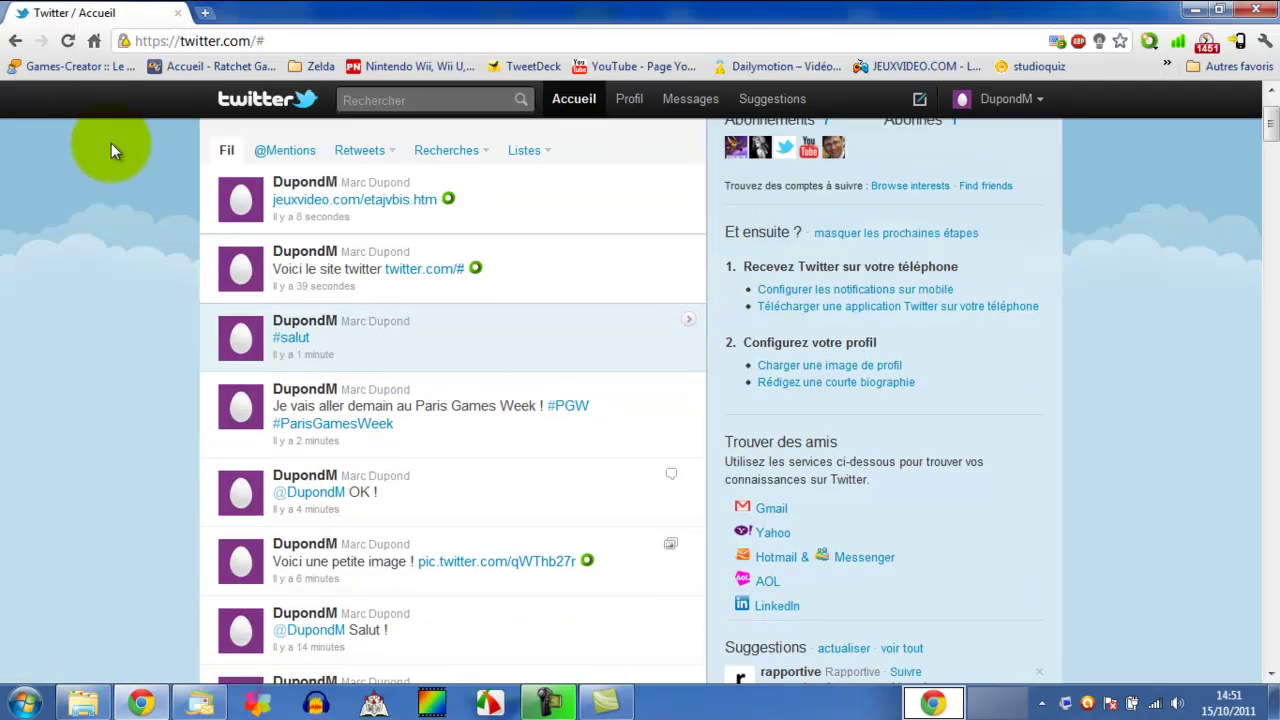
scroll(64, 323, down, 6)
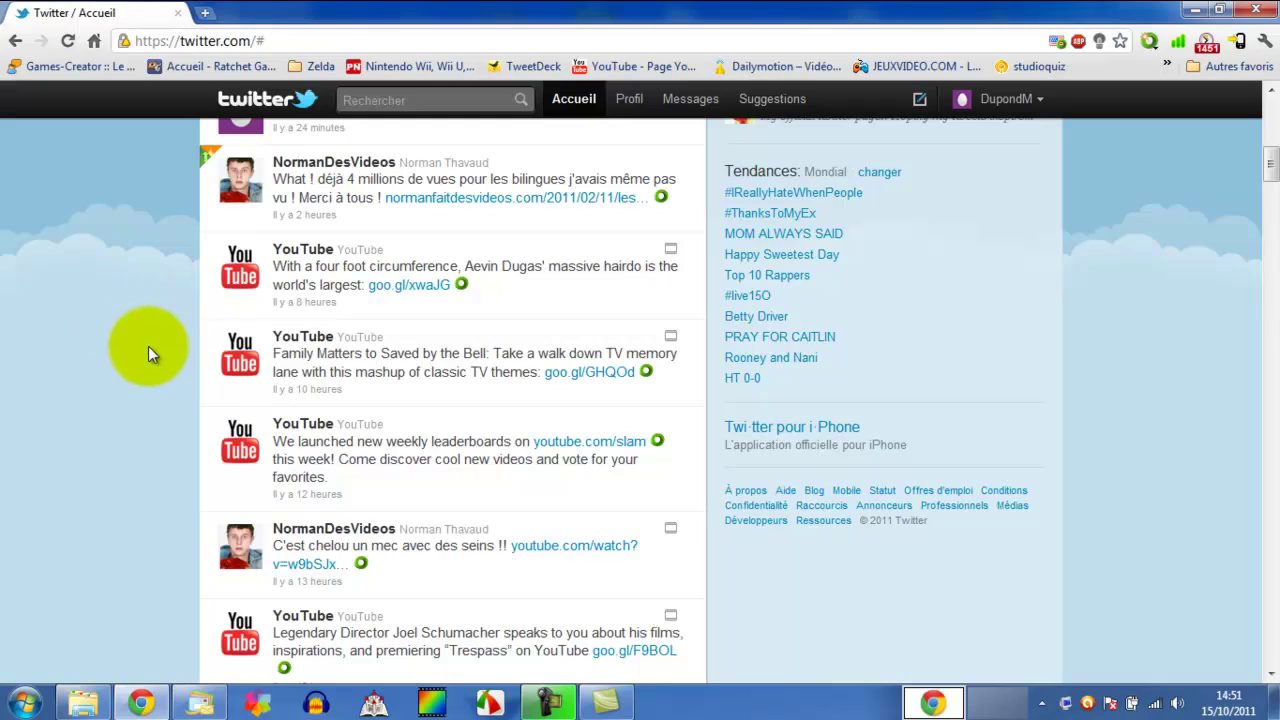
scroll(122, 313, down, 15)
scroll(120, 330, down, 12)
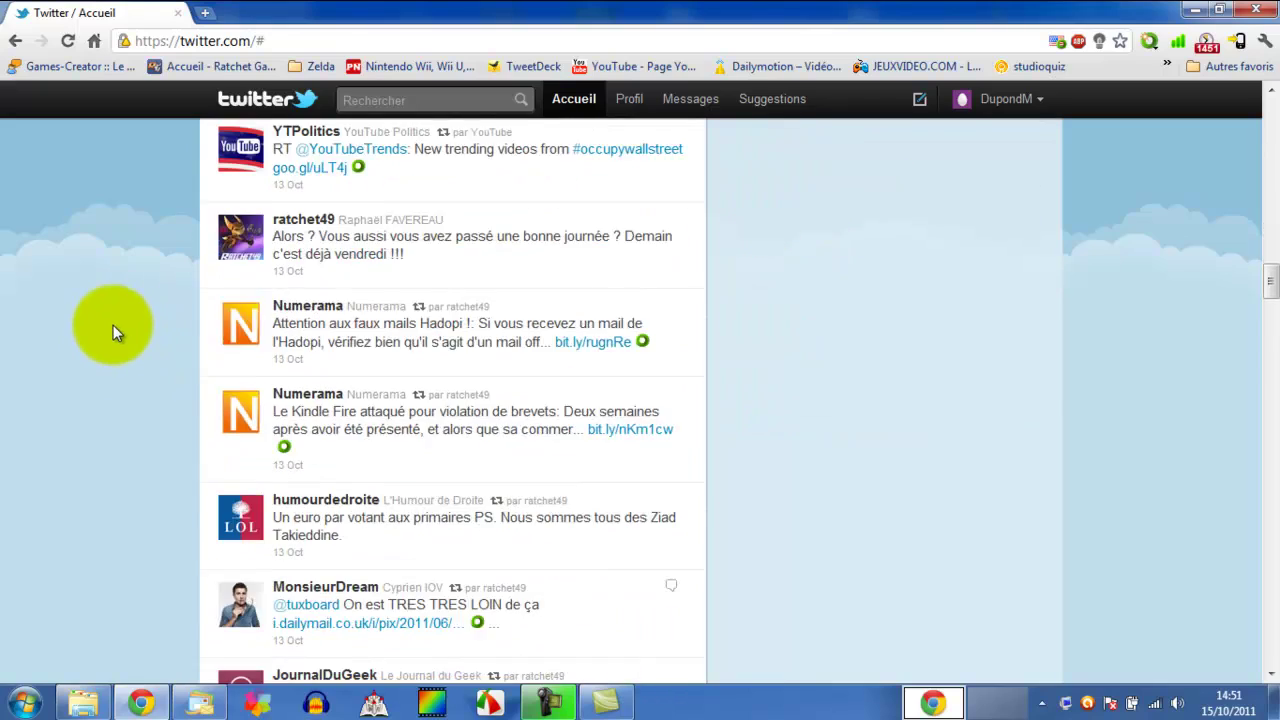
drag(1270, 322, 1272, 105)
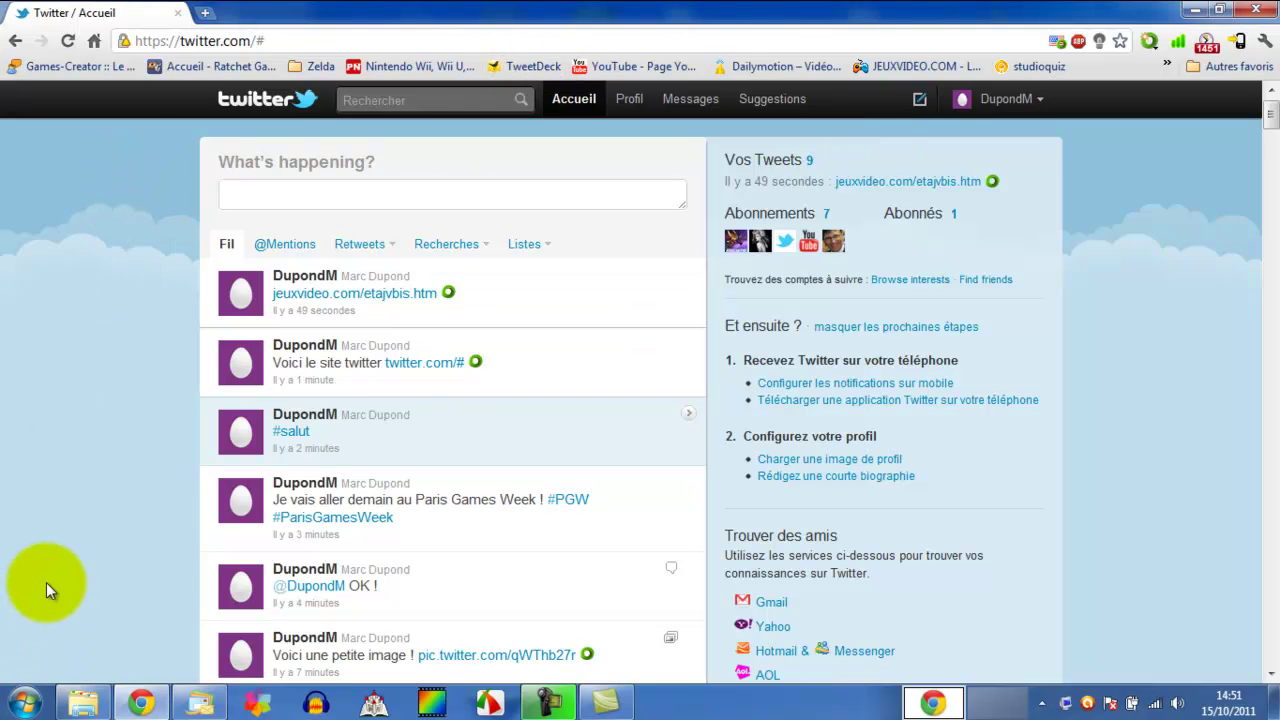
- View the details of the latest jeuxvideo.com link tweet, then close them
click(553, 272)
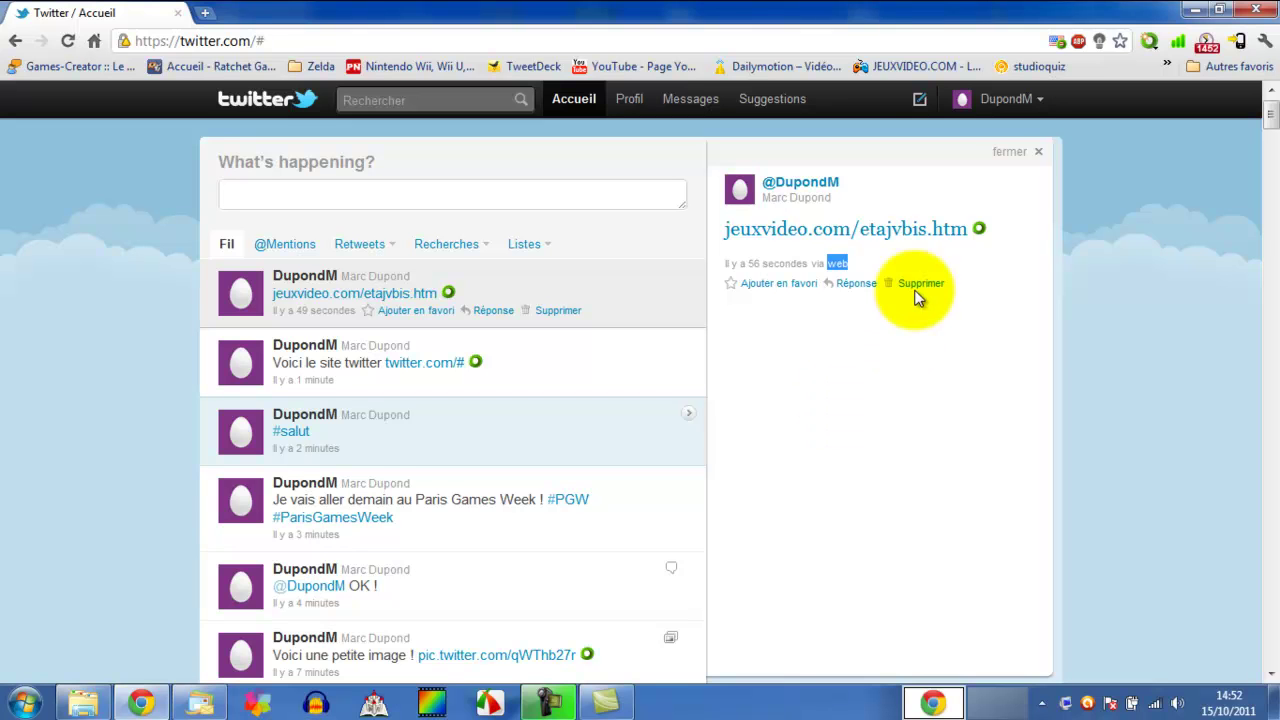
click(1012, 151)
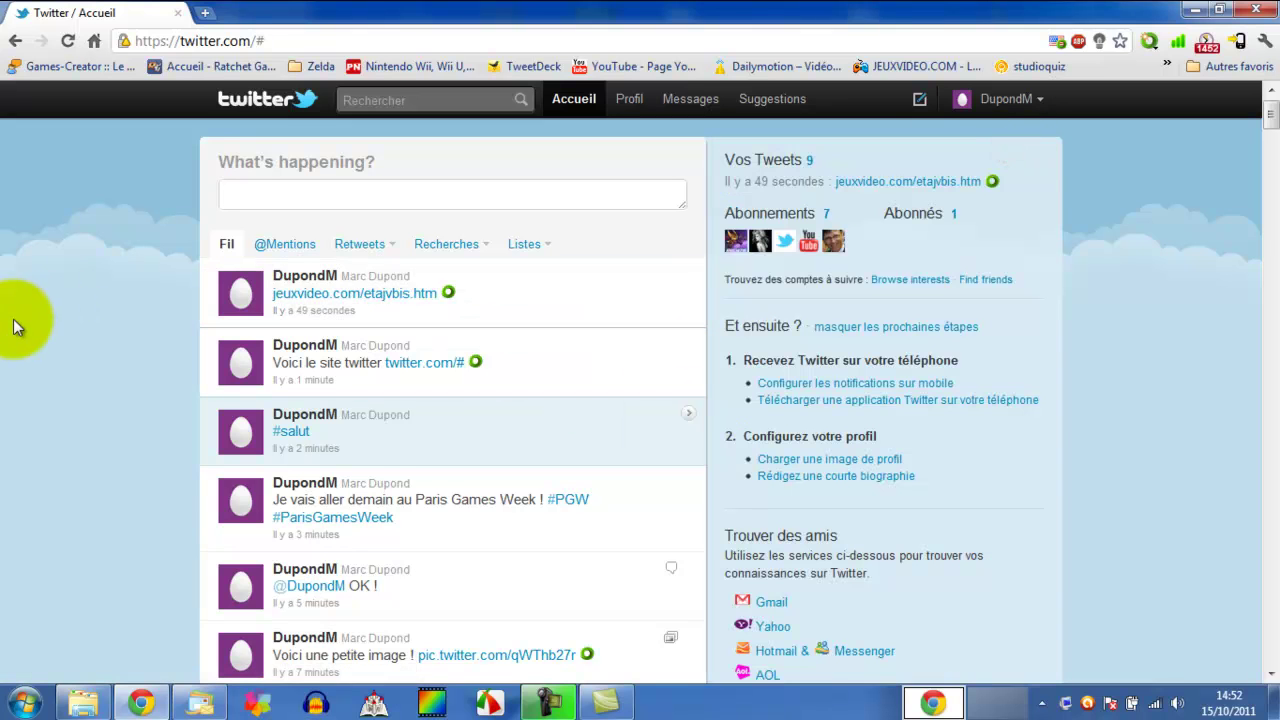
scroll(14, 300, down, 1)
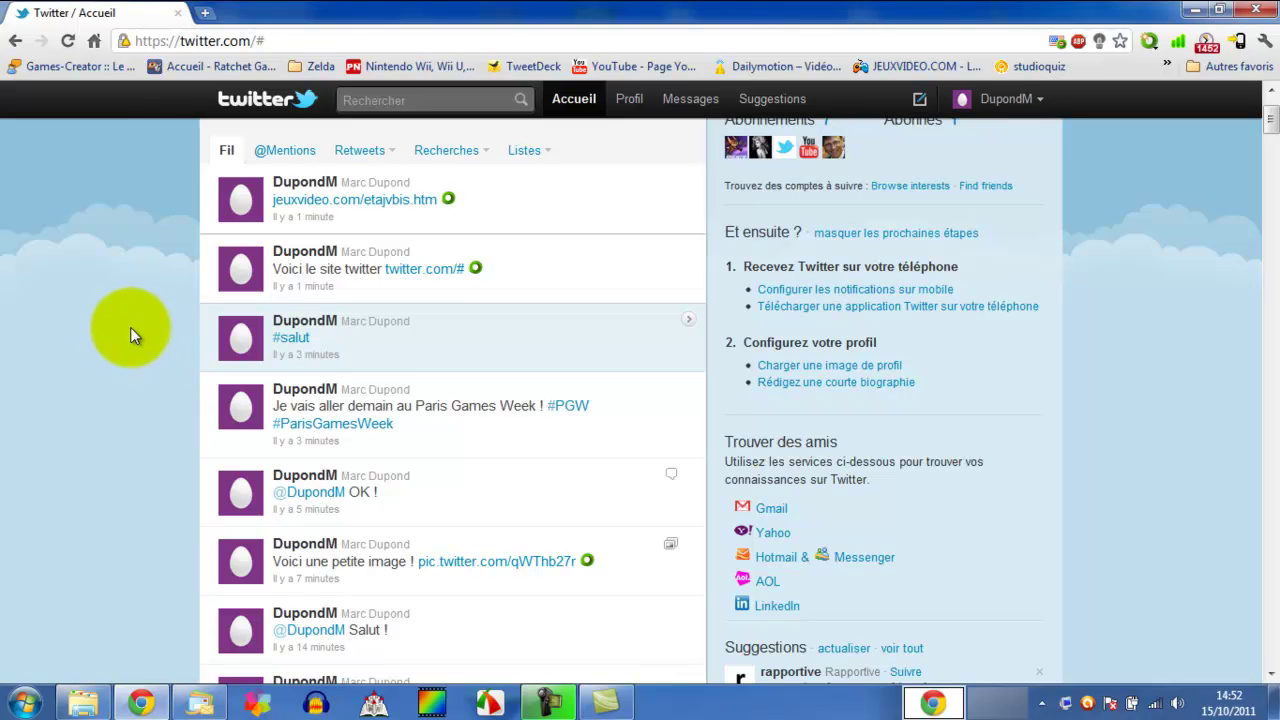
scroll(125, 319, down, 7)
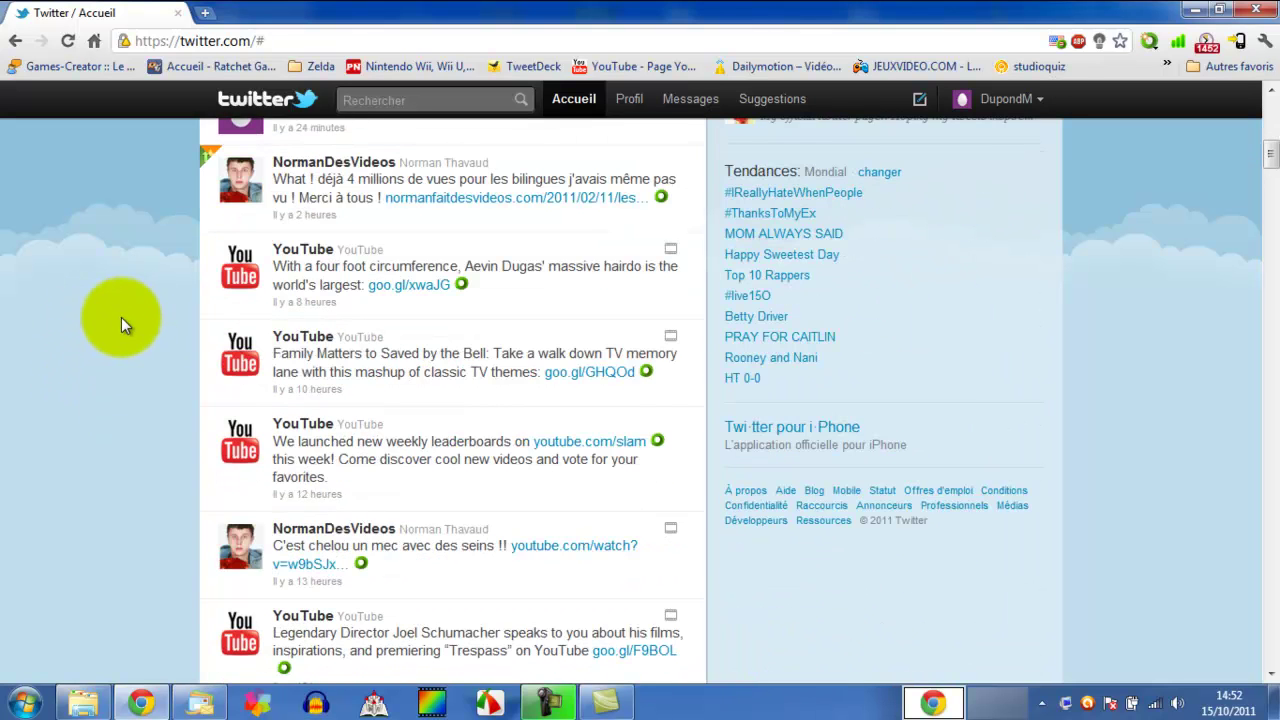
- Inspect the video-views and rugby finale tweets' details, selecting the rugby tweet's text and source
click(623, 163)
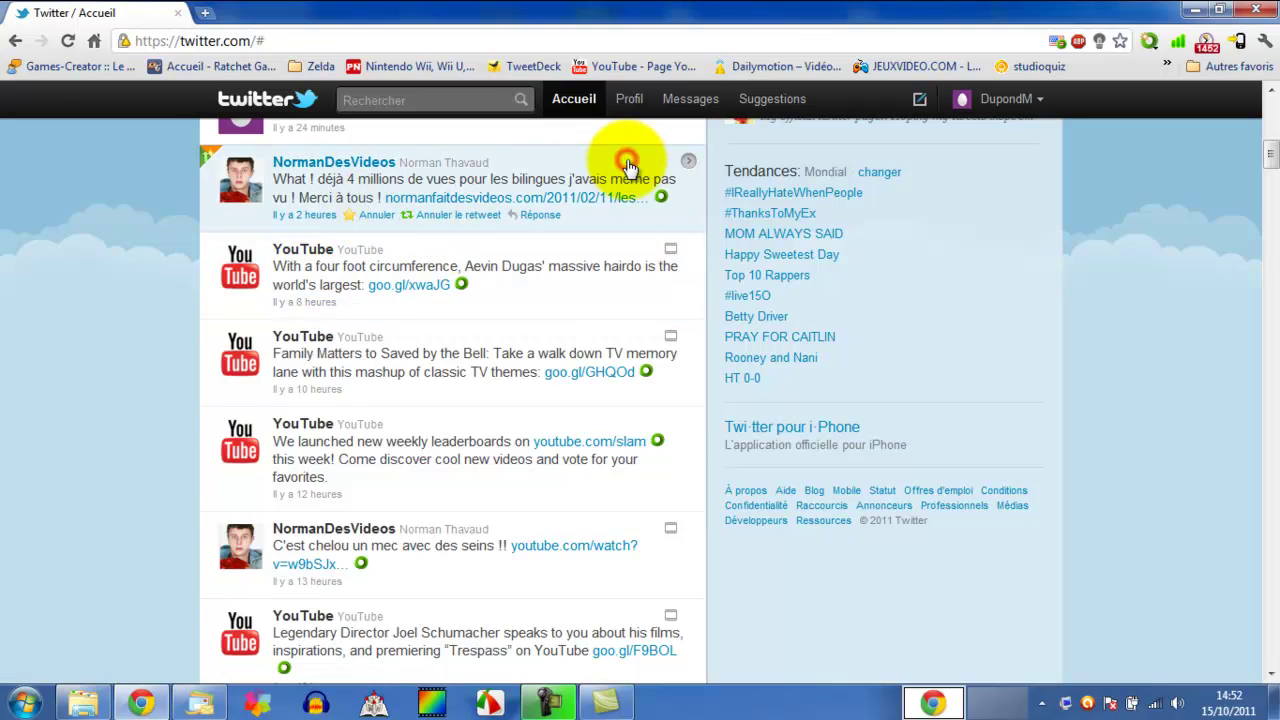
scroll(15, 230, down, 3)
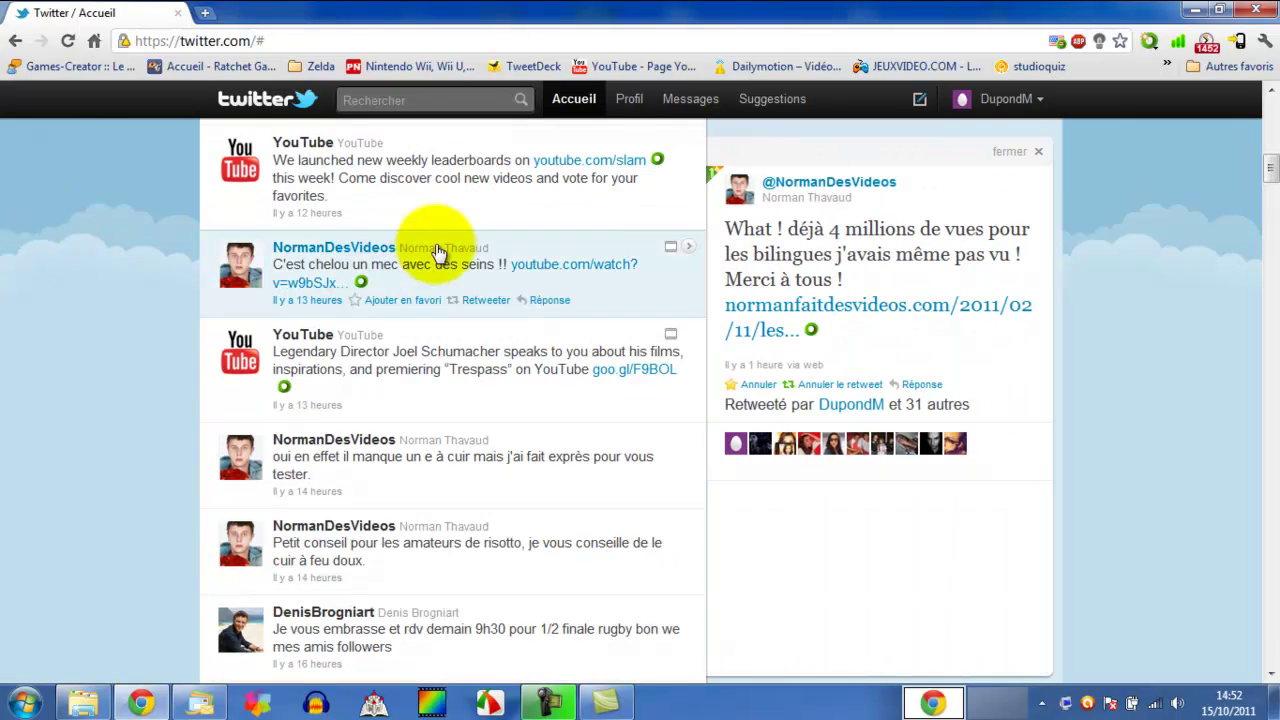
scroll(205, 330, down, 3)
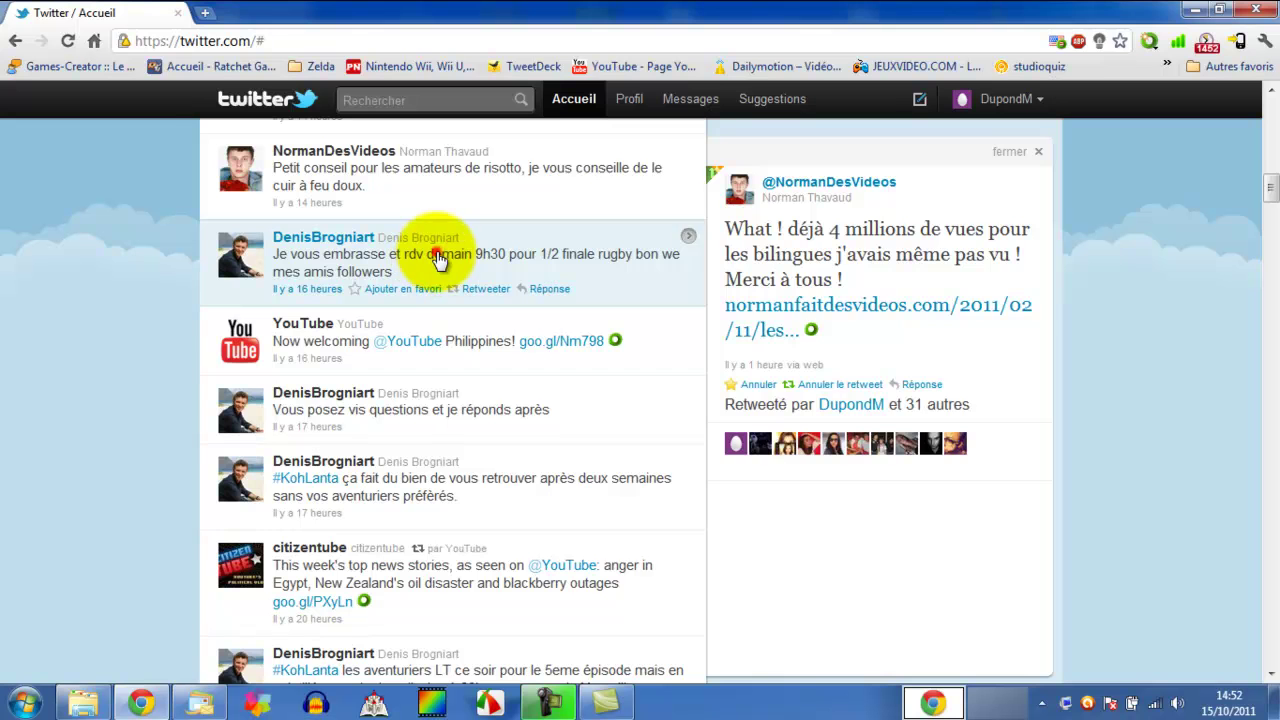
click(440, 258)
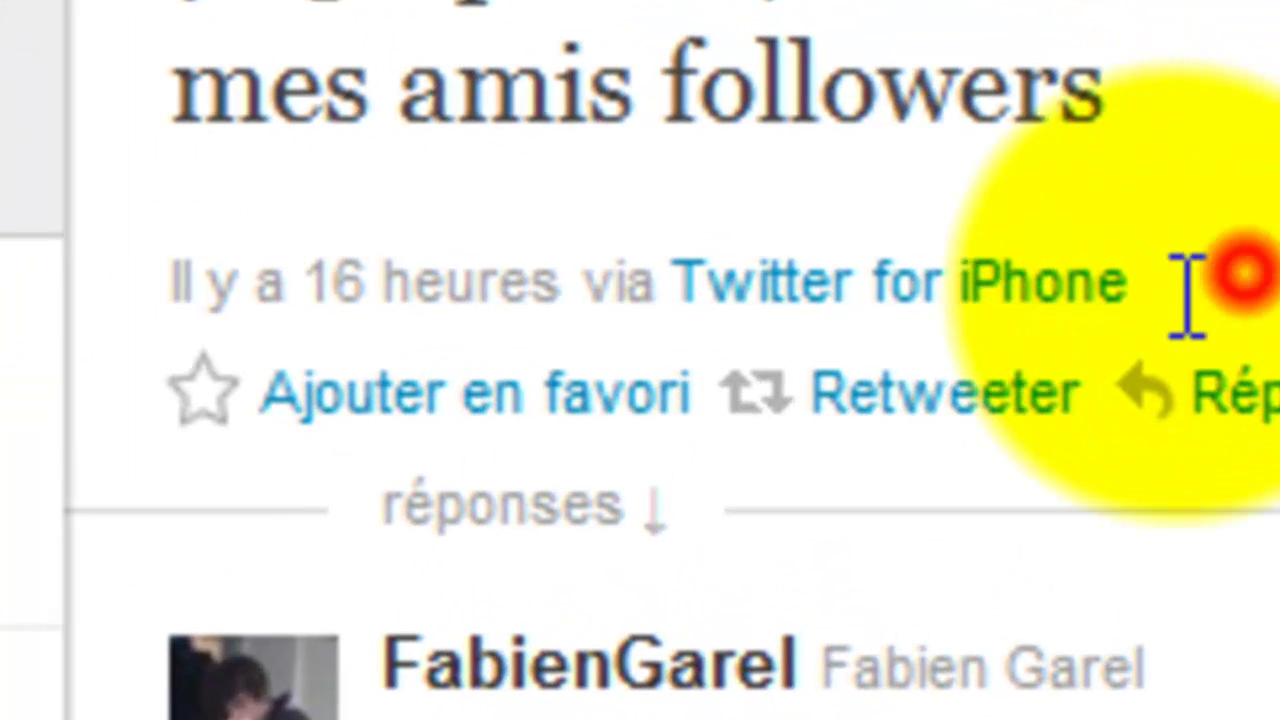
drag(1187, 295, 677, 279)
click(1279, 246)
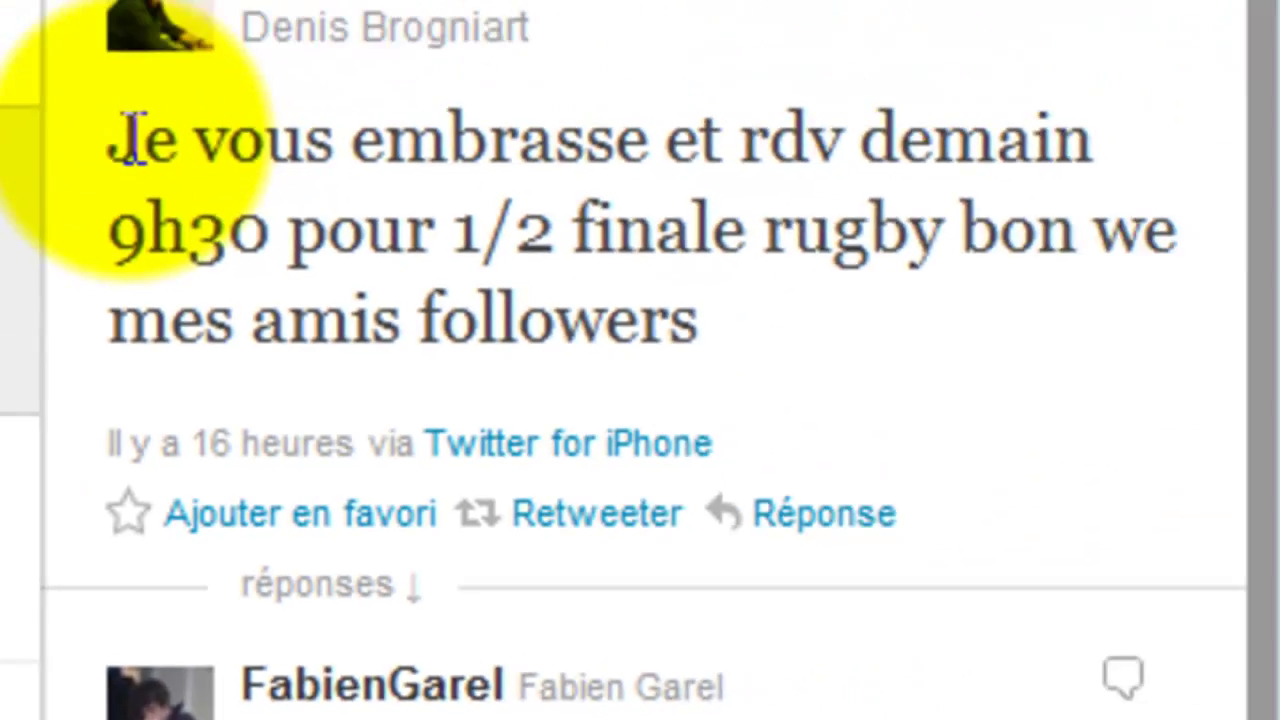
drag(95, 213, 793, 360)
click(750, 400)
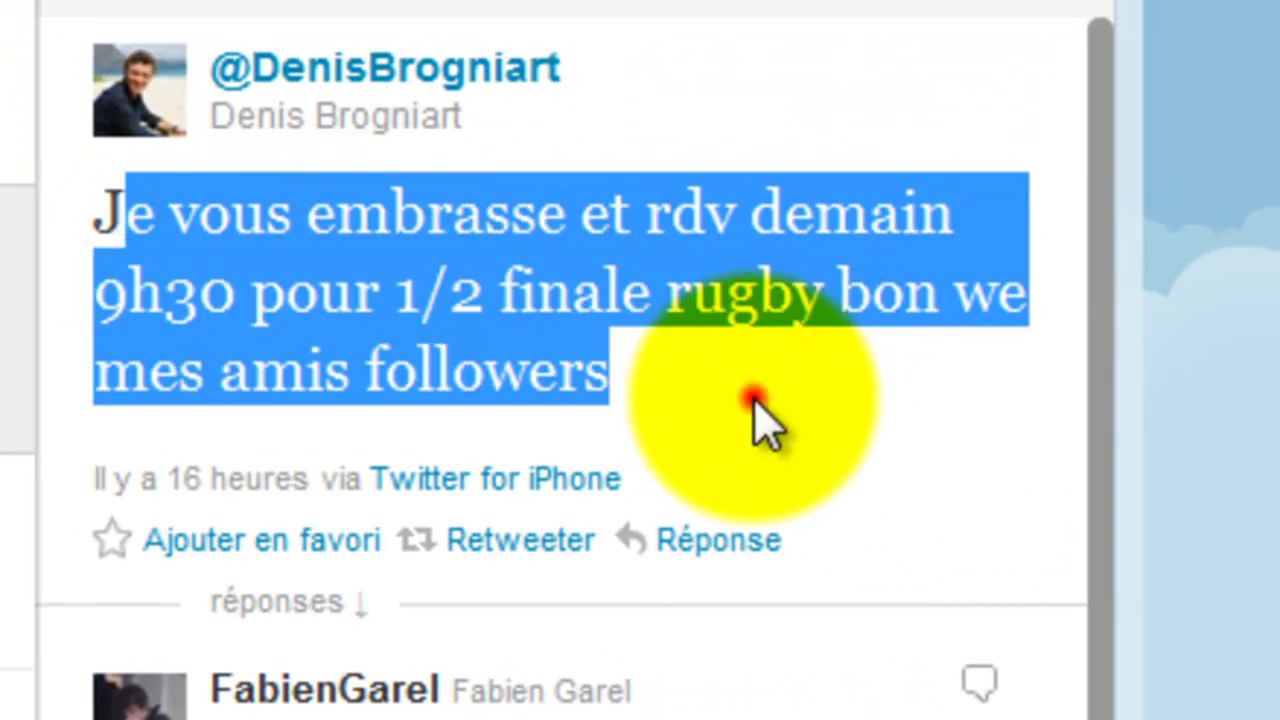
click(950, 5)
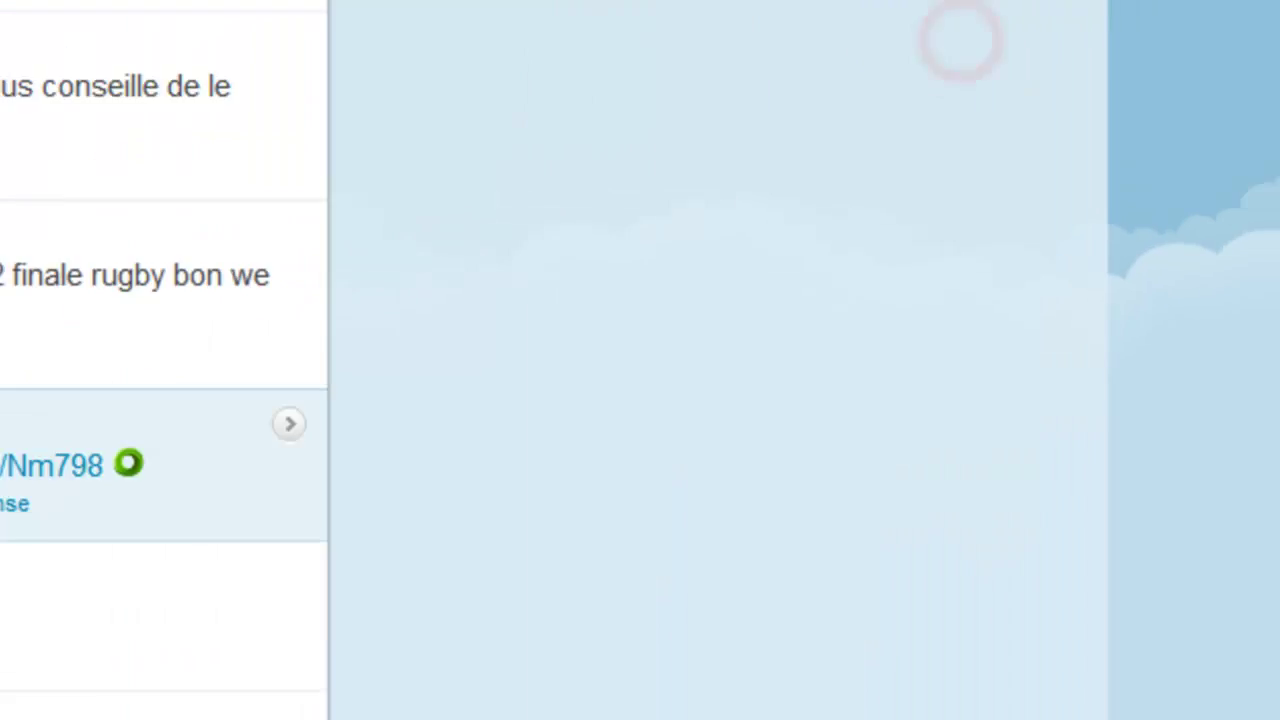
scroll(223, 414, down, 6)
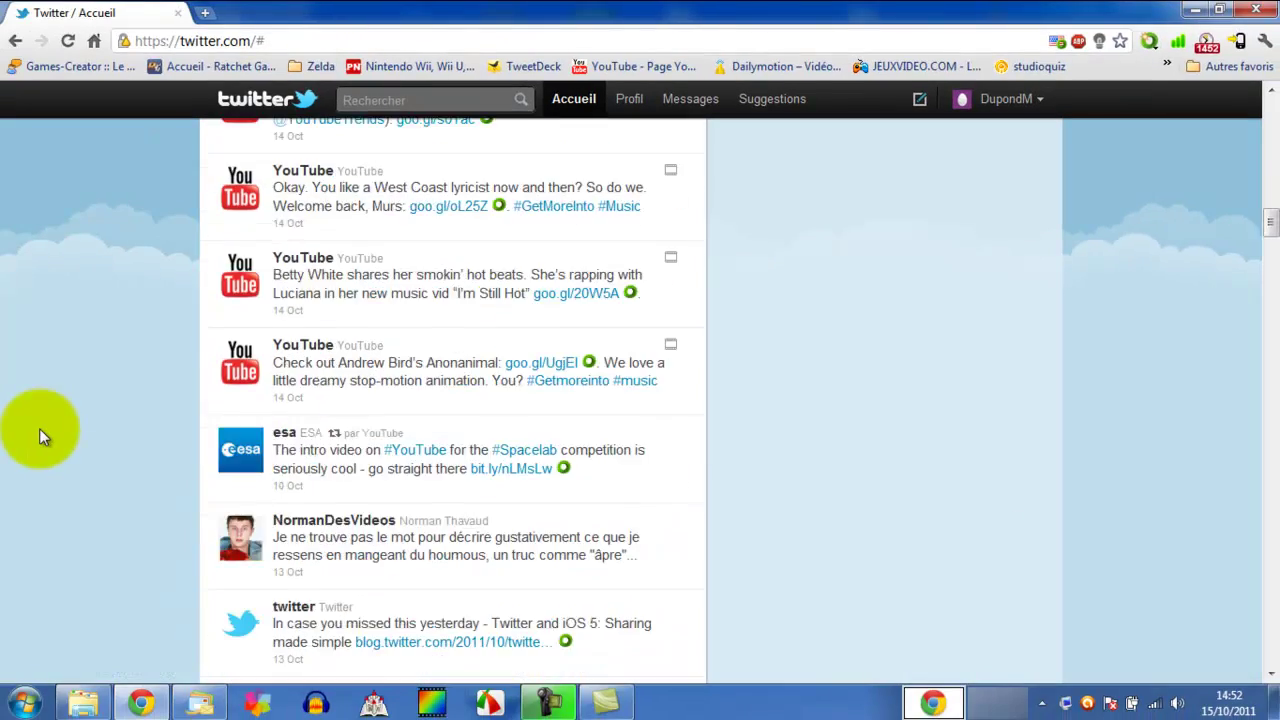
scroll(39, 428, down, 5)
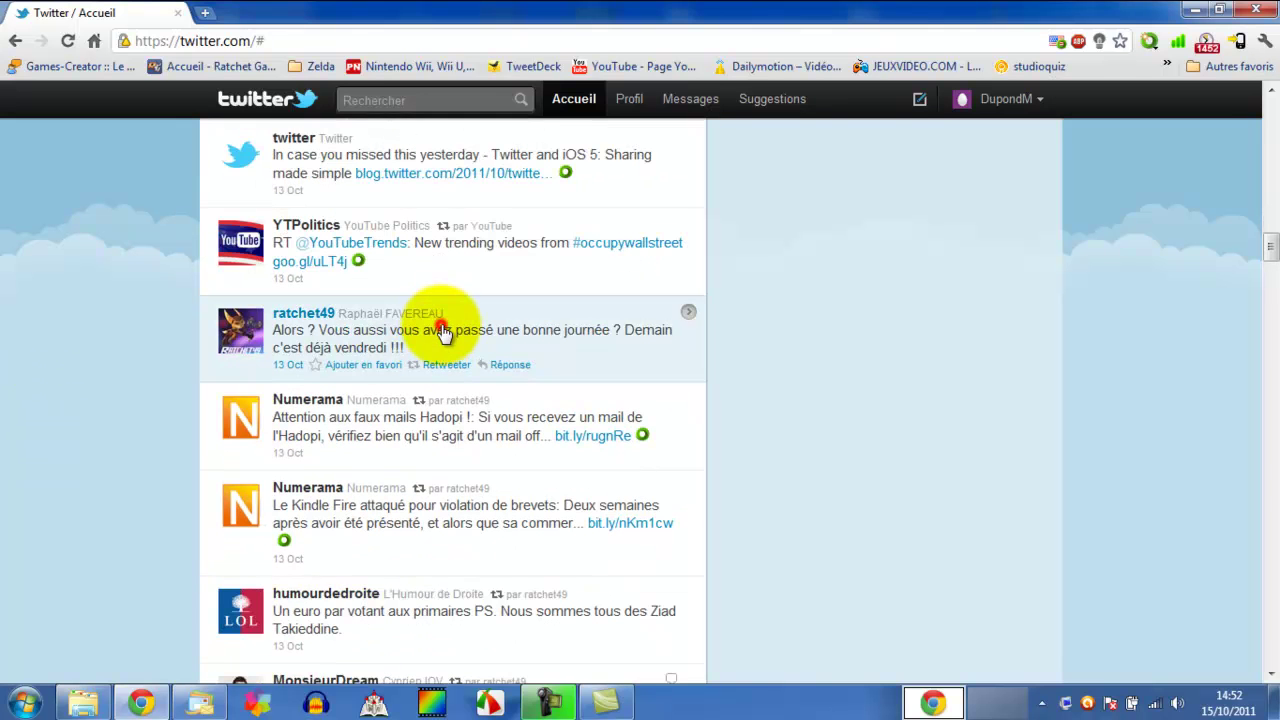
- View and close the Friday tweet's details
click(440, 332)
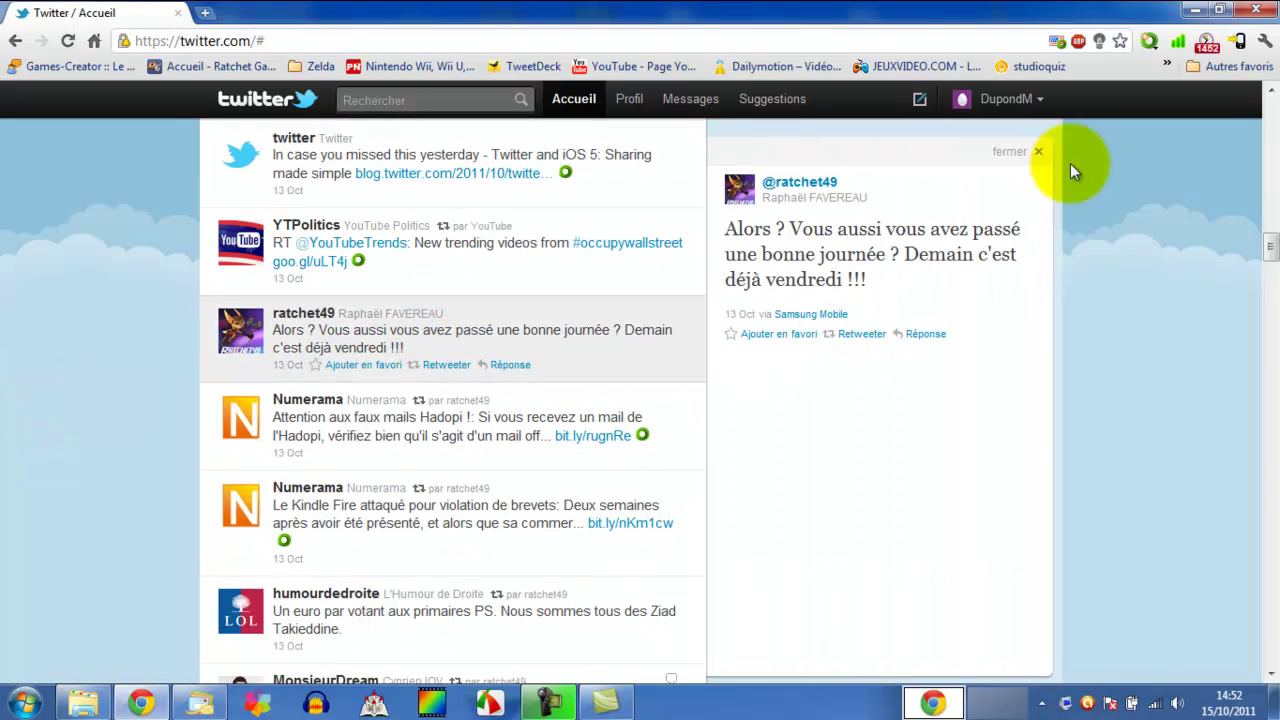
click(1003, 150)
scroll(3, 375, down, 5)
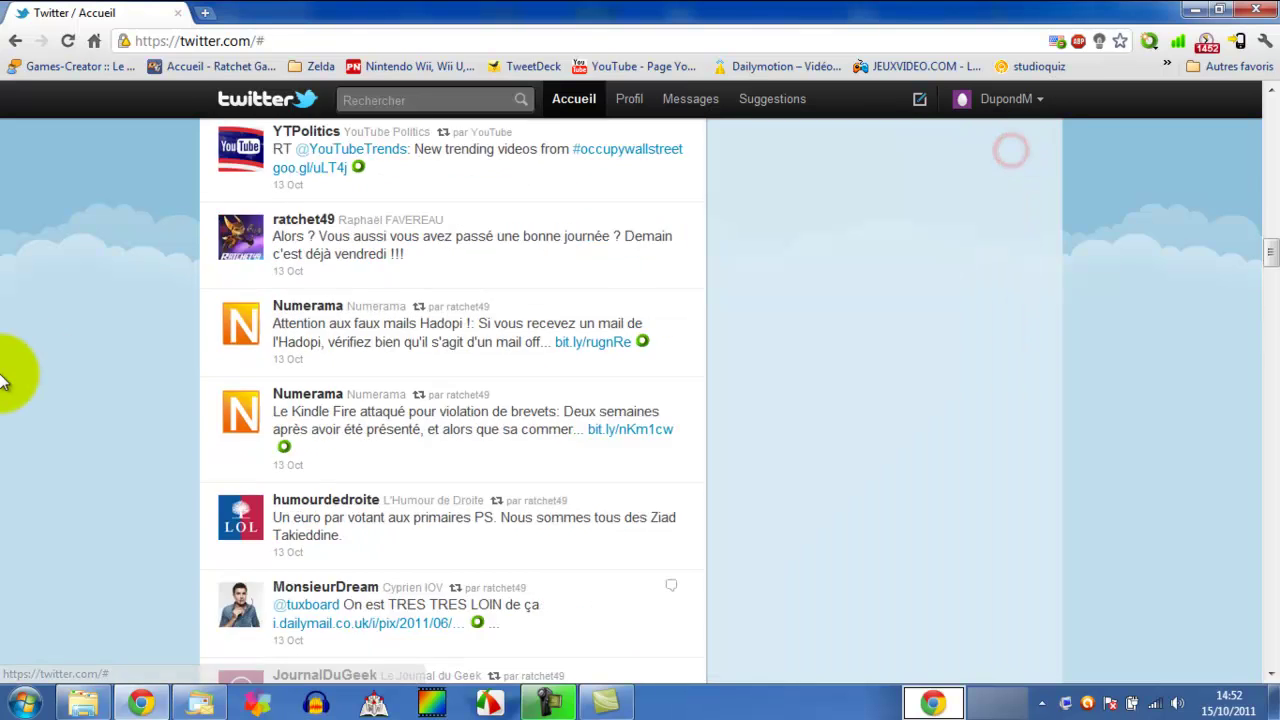
scroll(3, 378, down, 4)
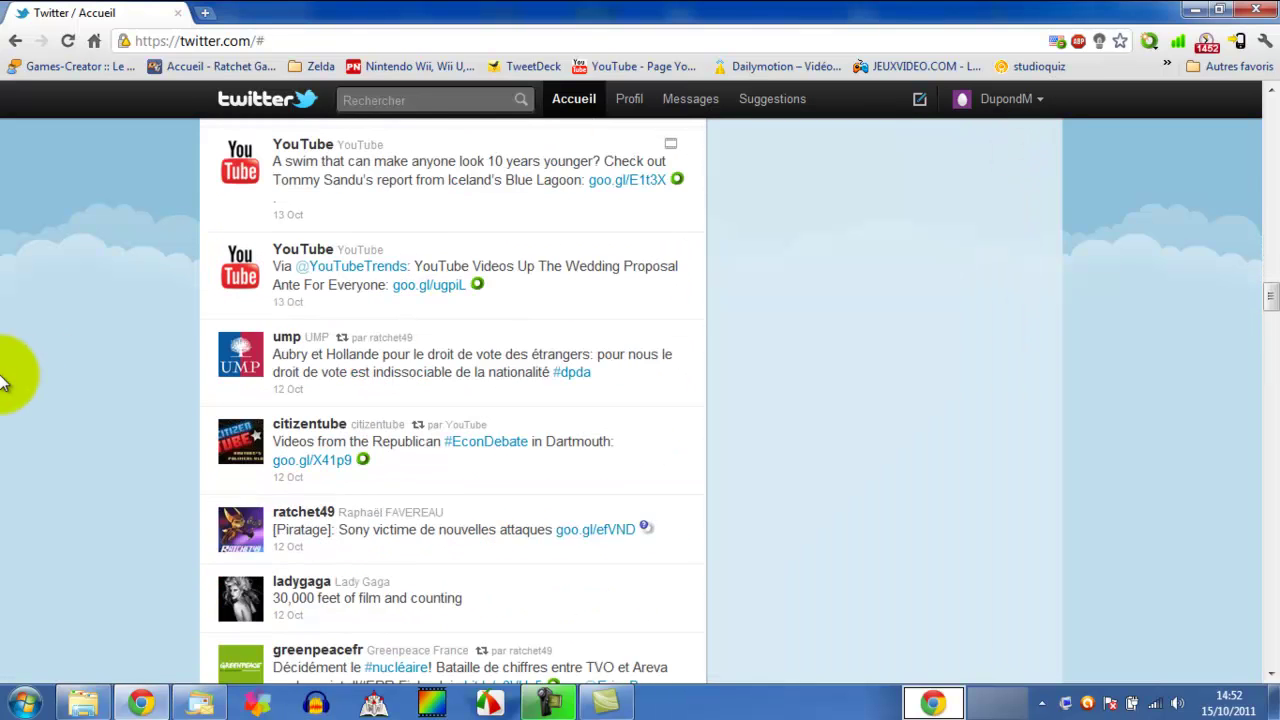
scroll(28, 386, up, 4)
scroll(28, 386, down, 1)
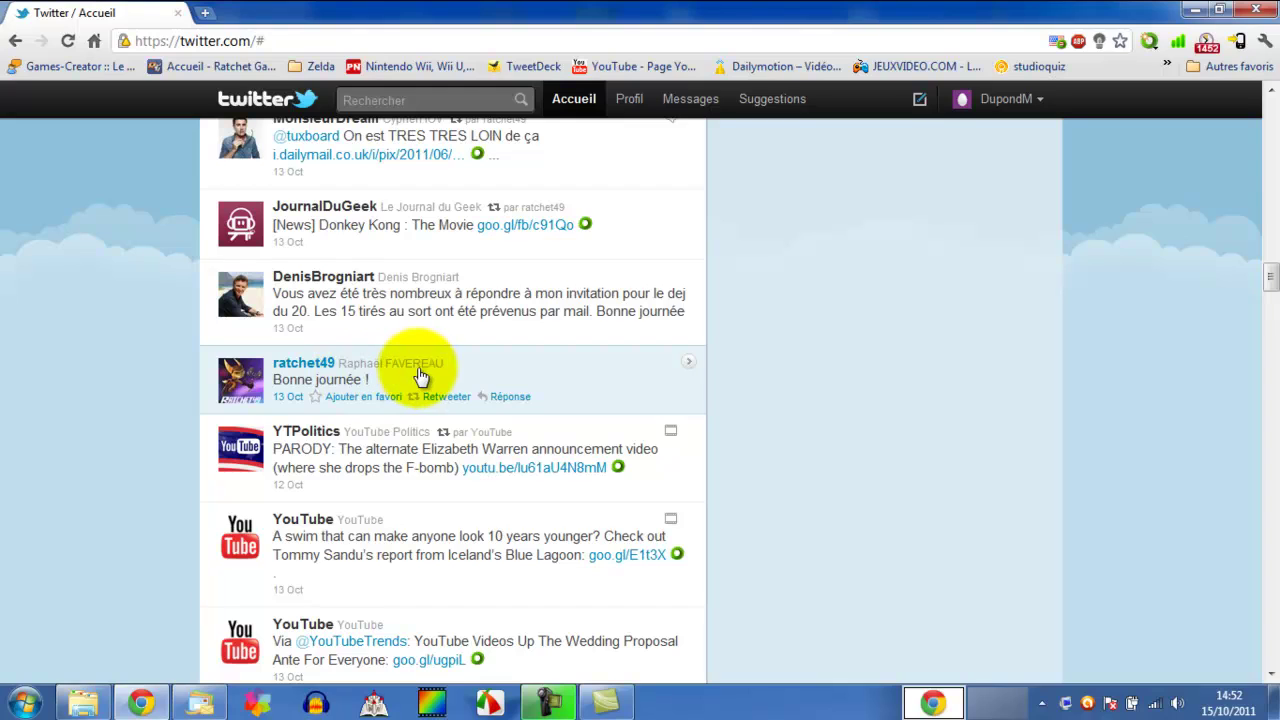
- Open the Bonne journée ! tweet's Seesmic source link, close that tab and the panel, and scroll up
click(423, 374)
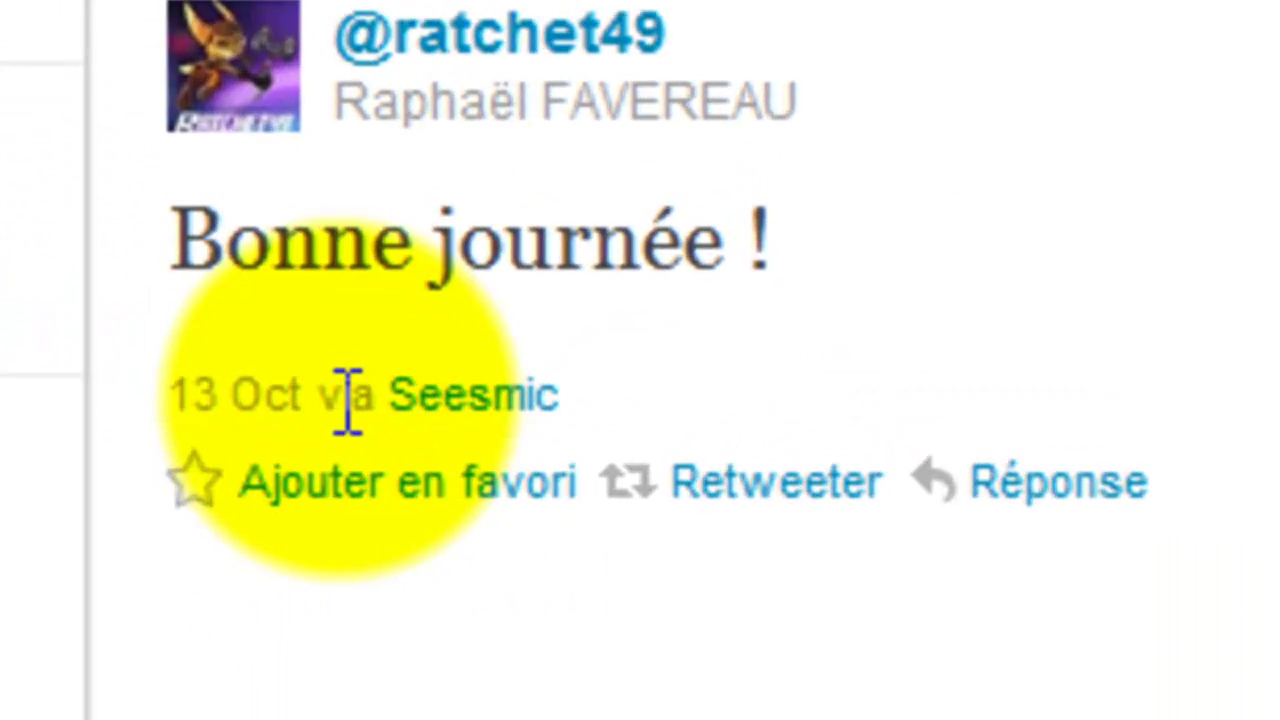
drag(602, 414, 576, 414)
drag(741, 272, 537, 286)
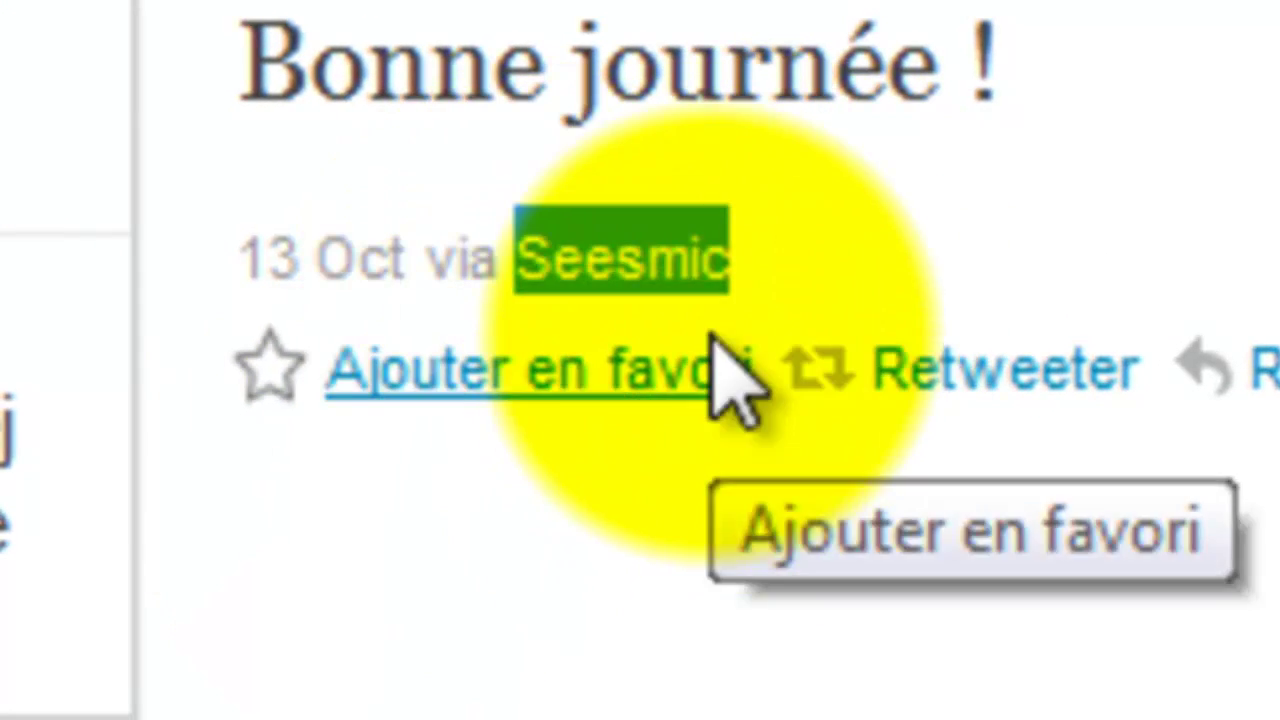
click(741, 288)
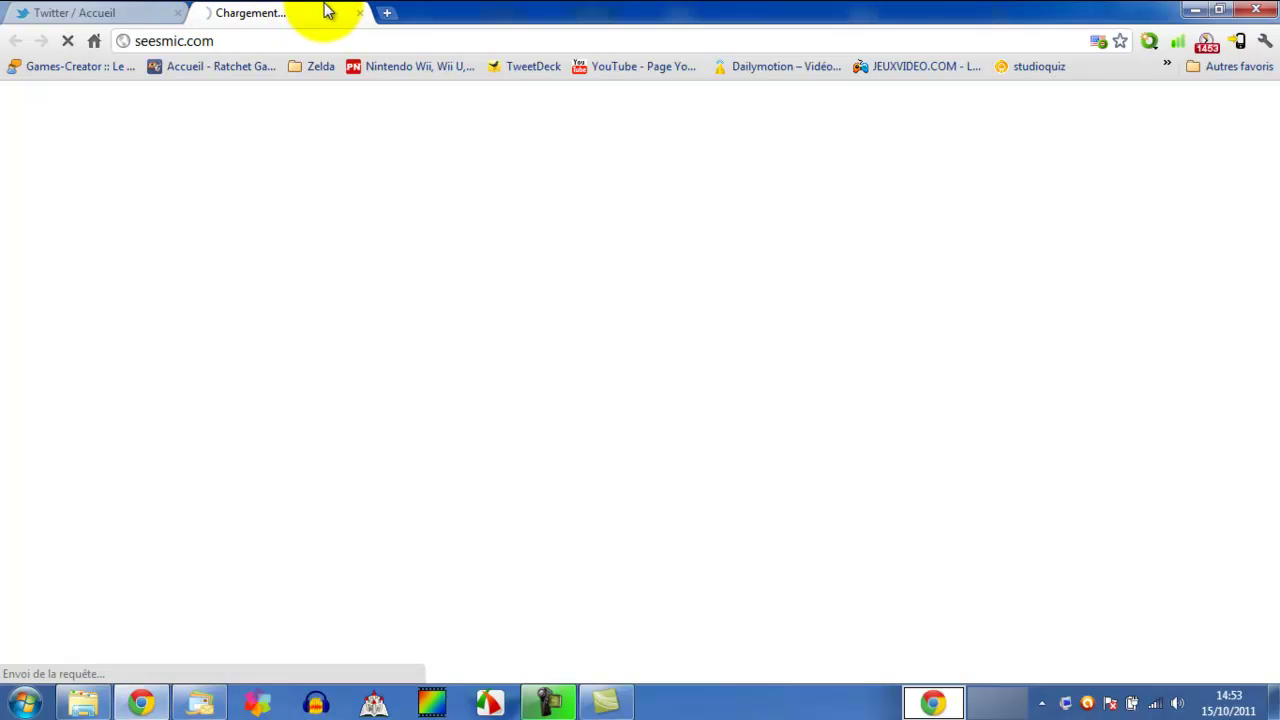
click(359, 13)
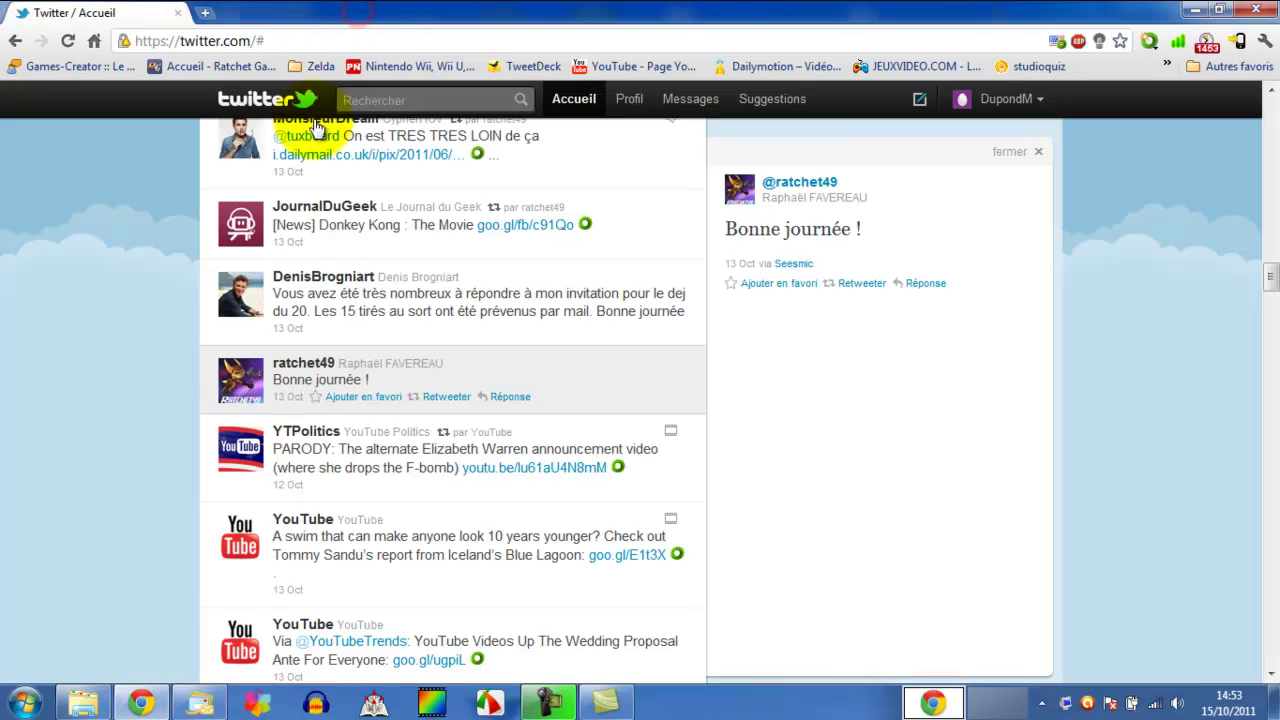
click(1036, 151)
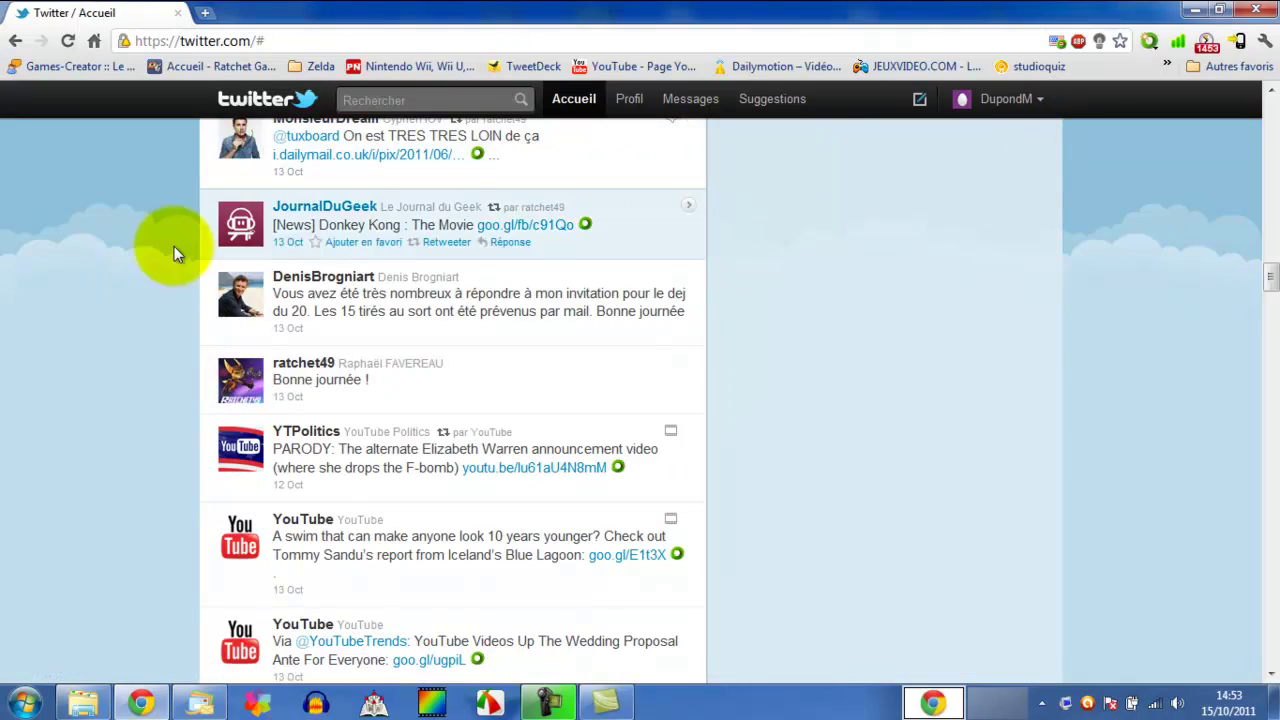
scroll(36, 333, up, 6)
scroll(36, 333, up, 15)
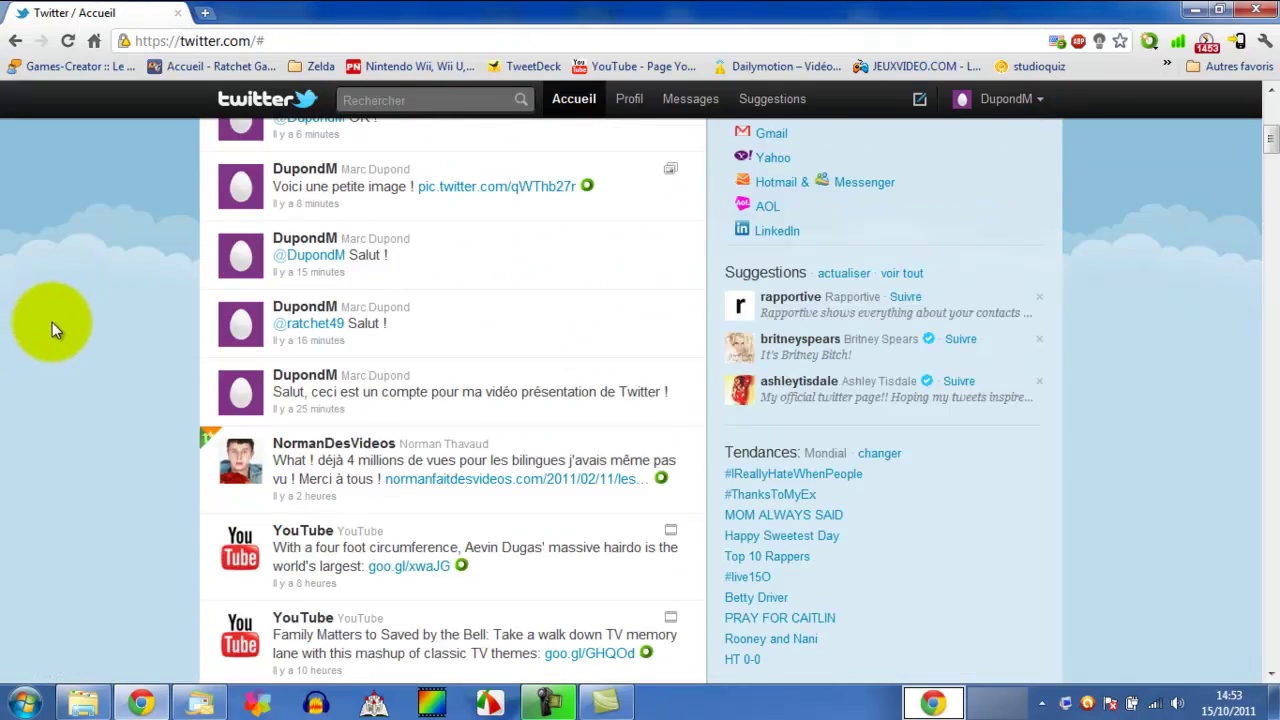
scroll(50, 318, up, 3)
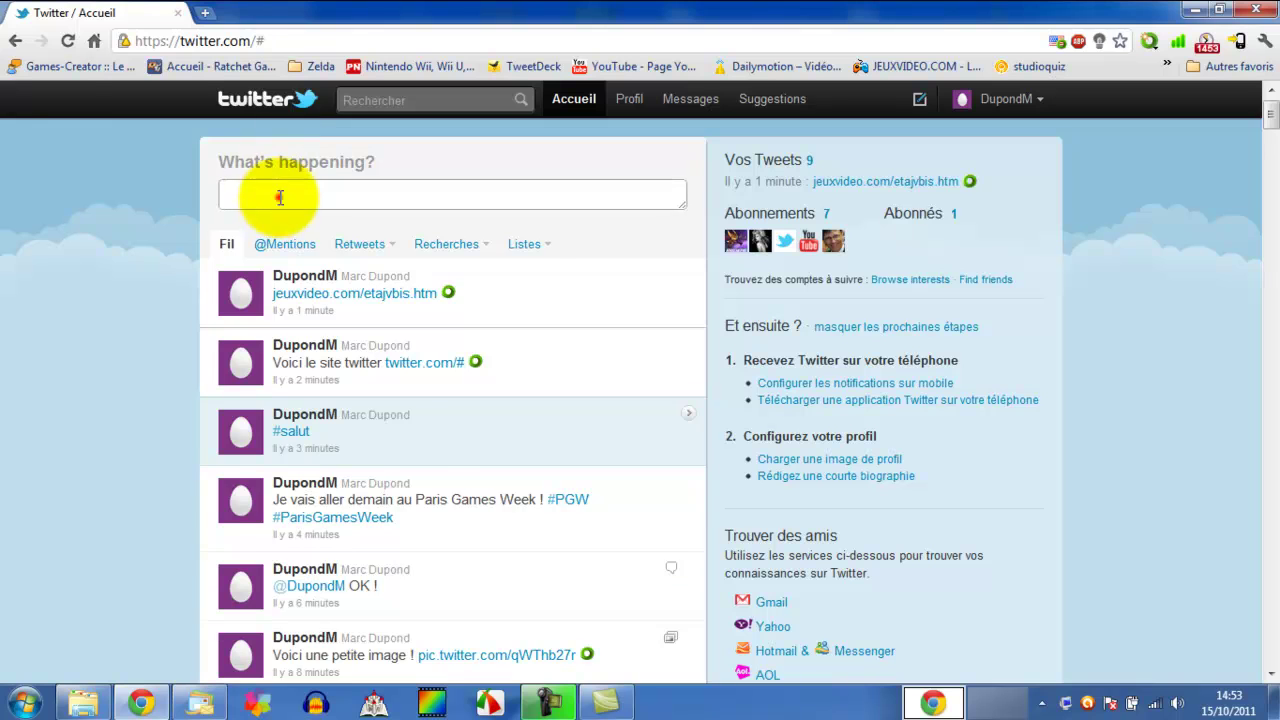
- Clear the stray text from the new tweet box and open TweetDeck in a background tab
click(278, 197)
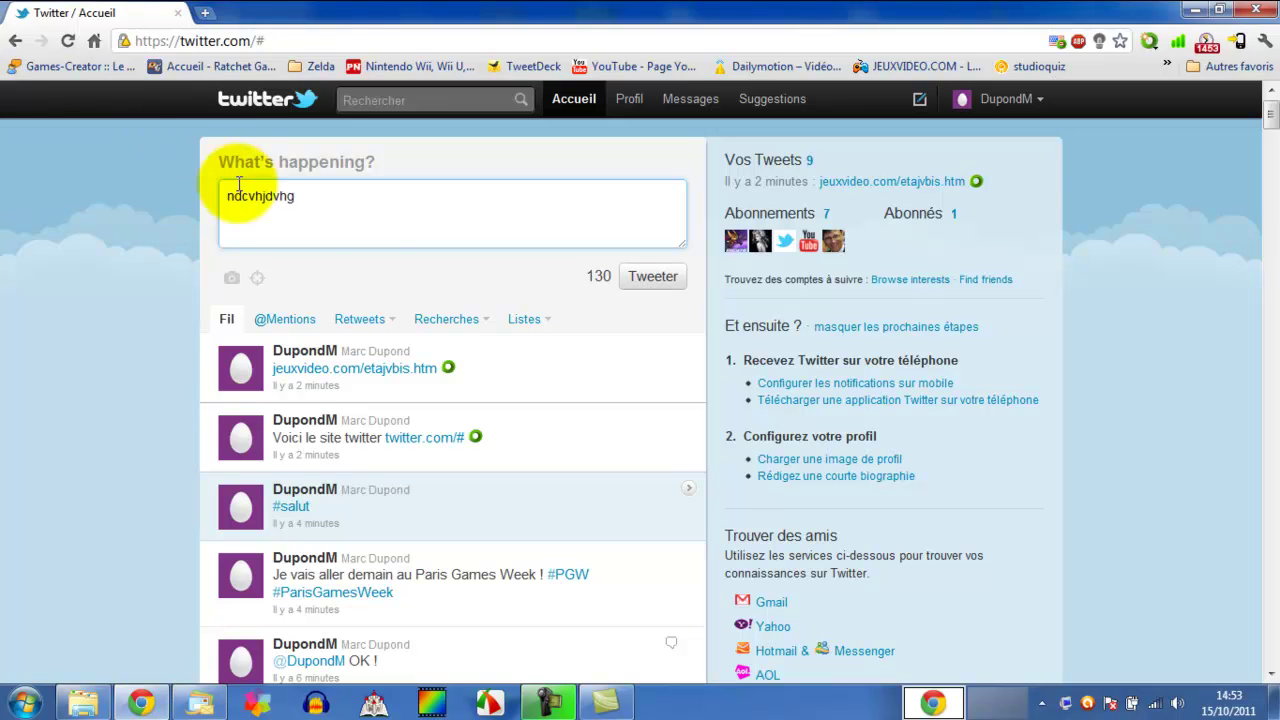
double_click(340, 203)
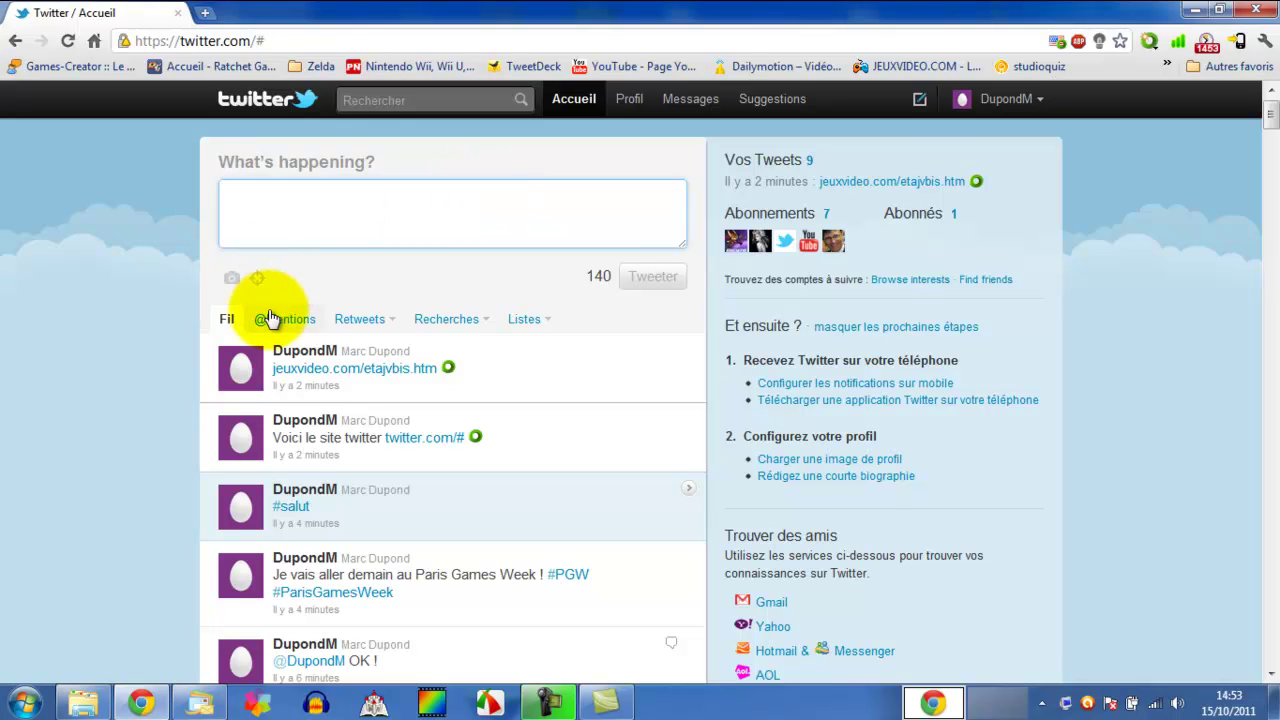
middle_click(538, 68)
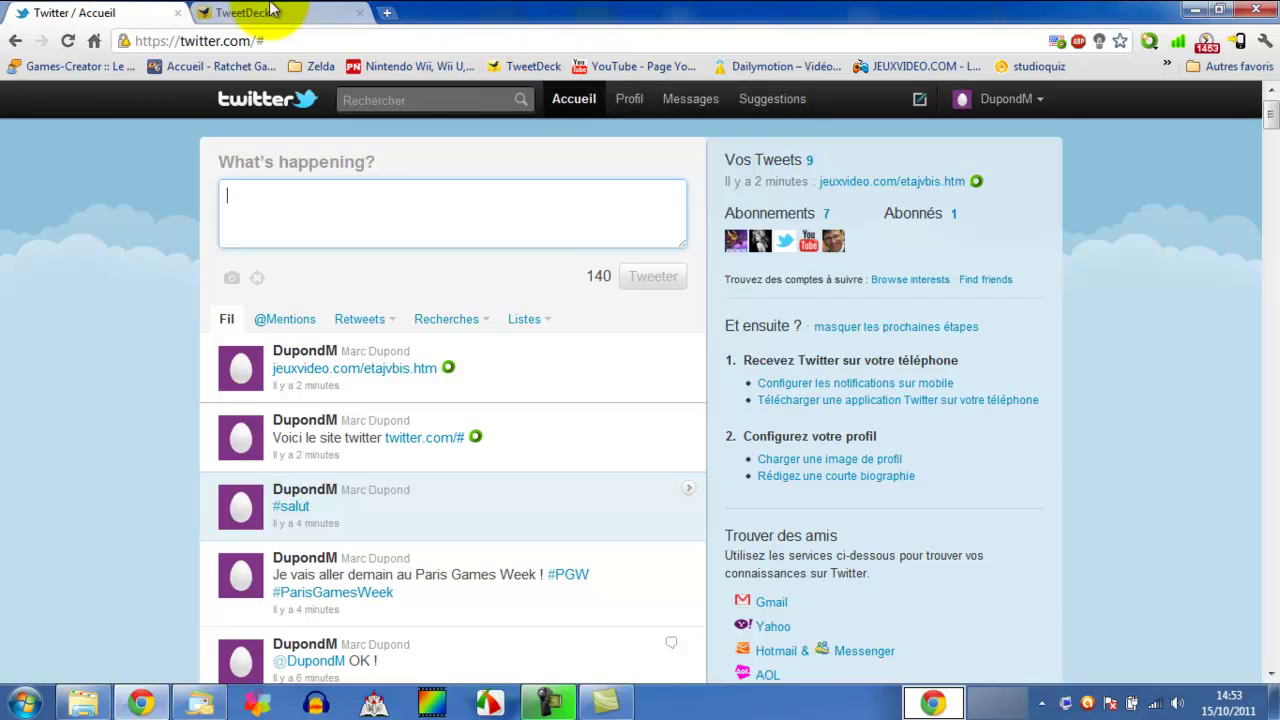
- Send 'ça va ?' from TweetDeck, then return to the Twitter home page
click(266, 14)
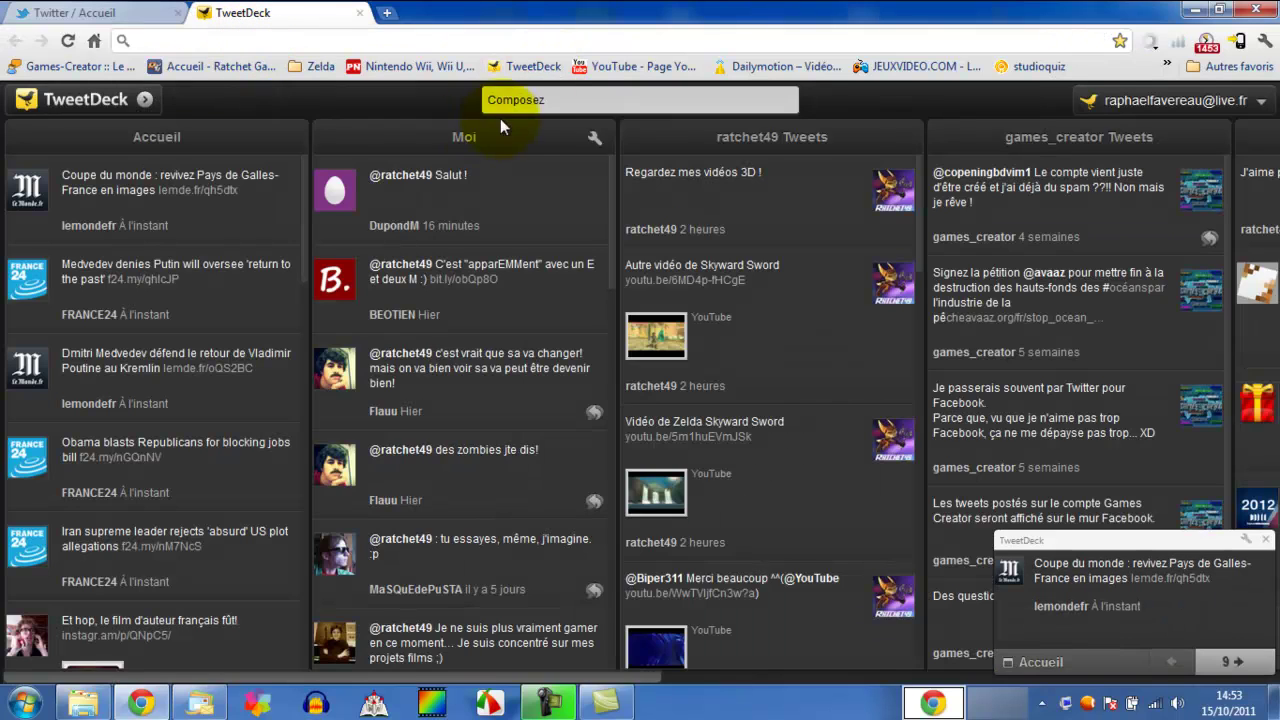
click(560, 98)
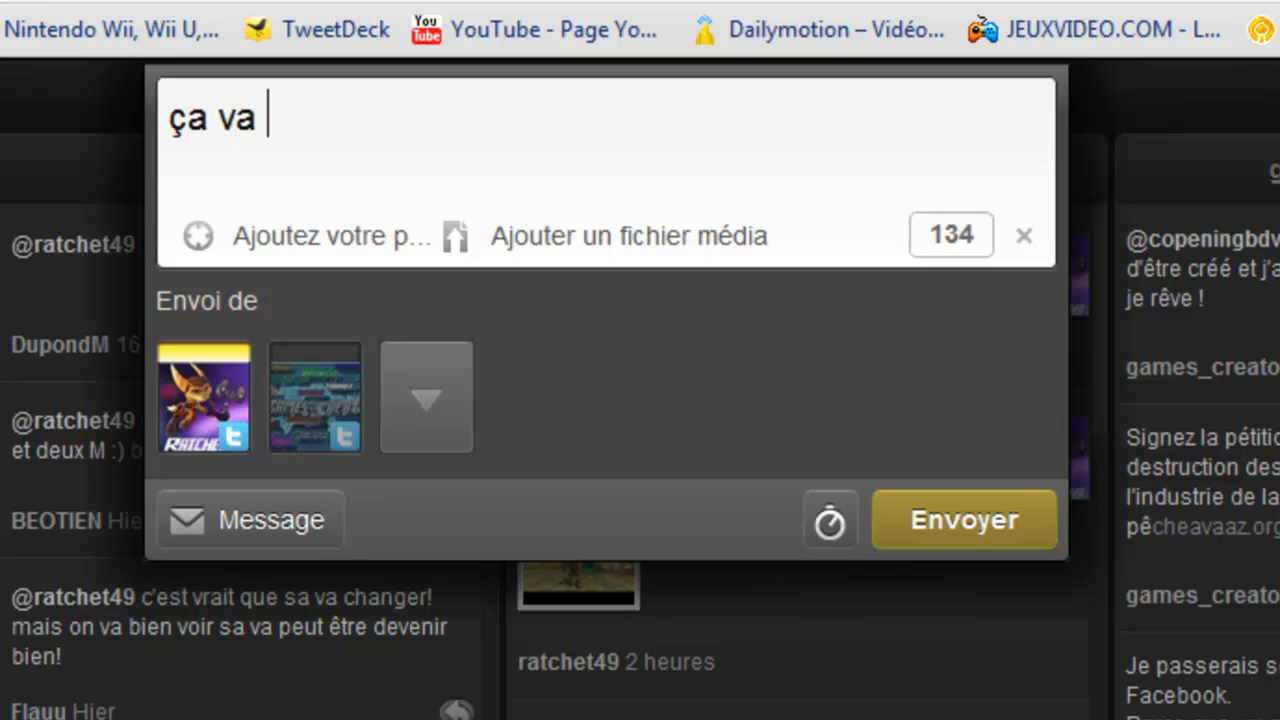
click(950, 525)
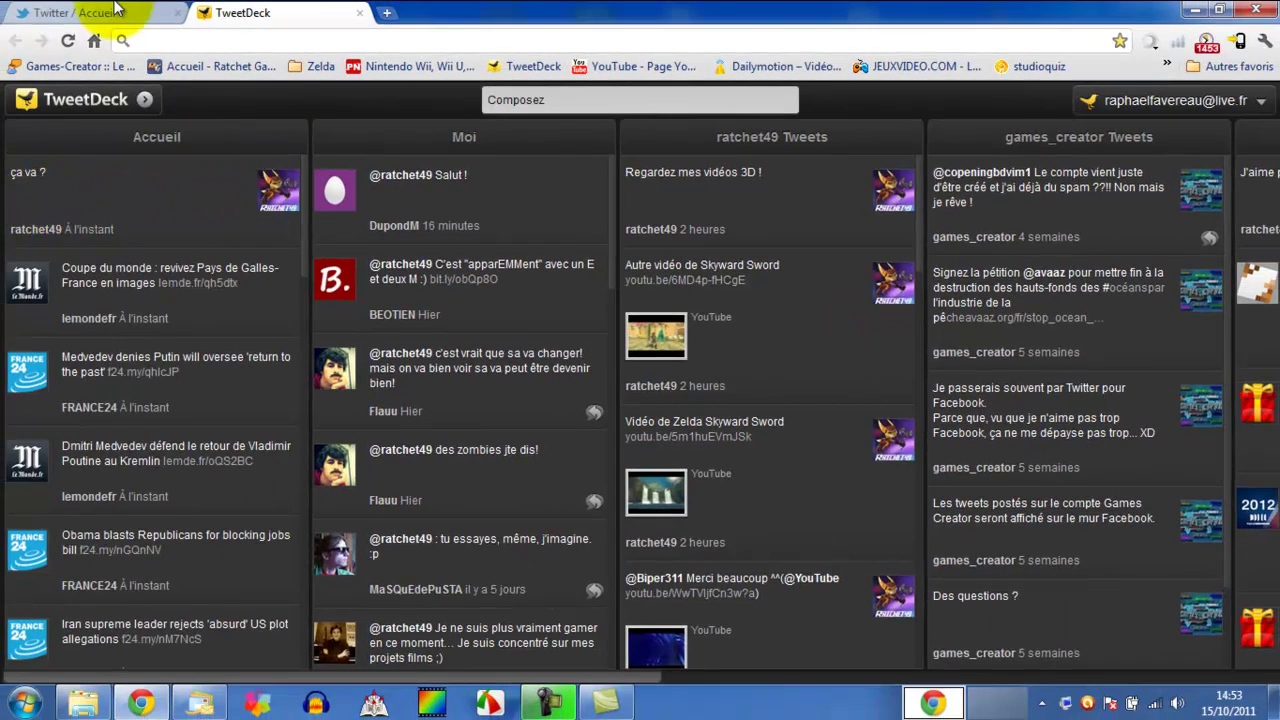
click(115, 10)
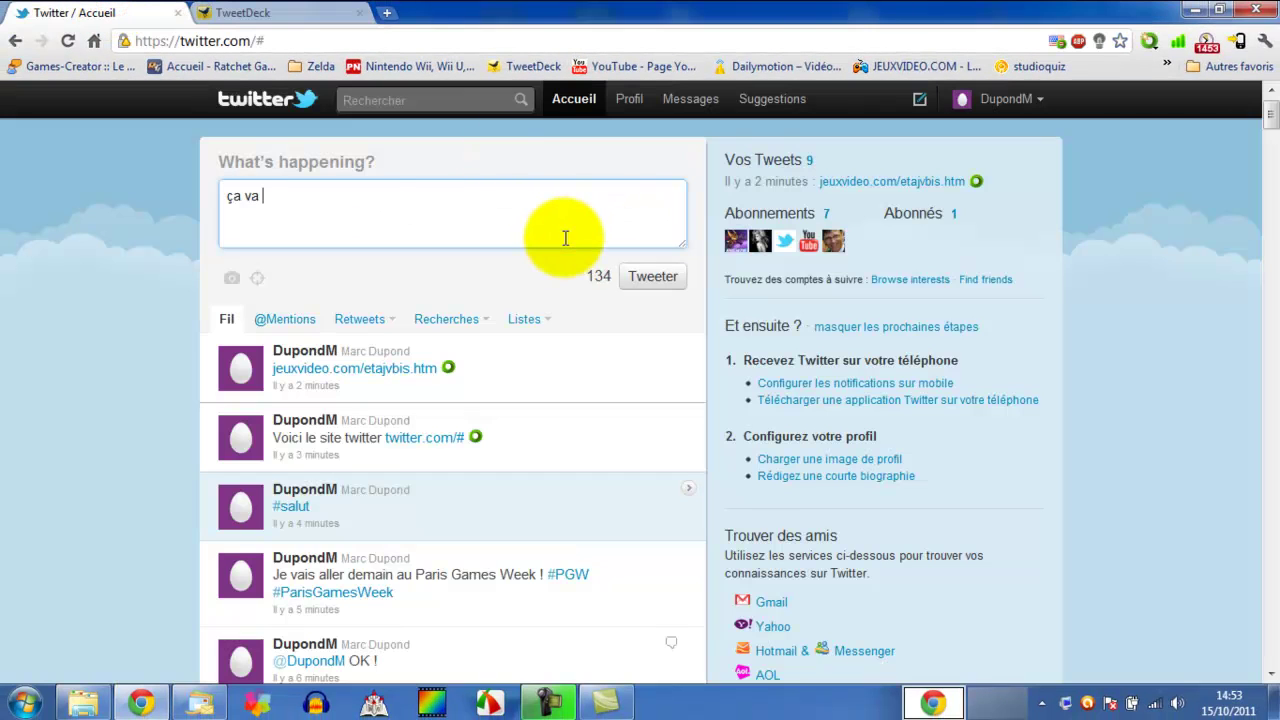
- Post 'ça va ?' from Twitter, then view both ça va ? tweets' details and close the panel
click(658, 277)
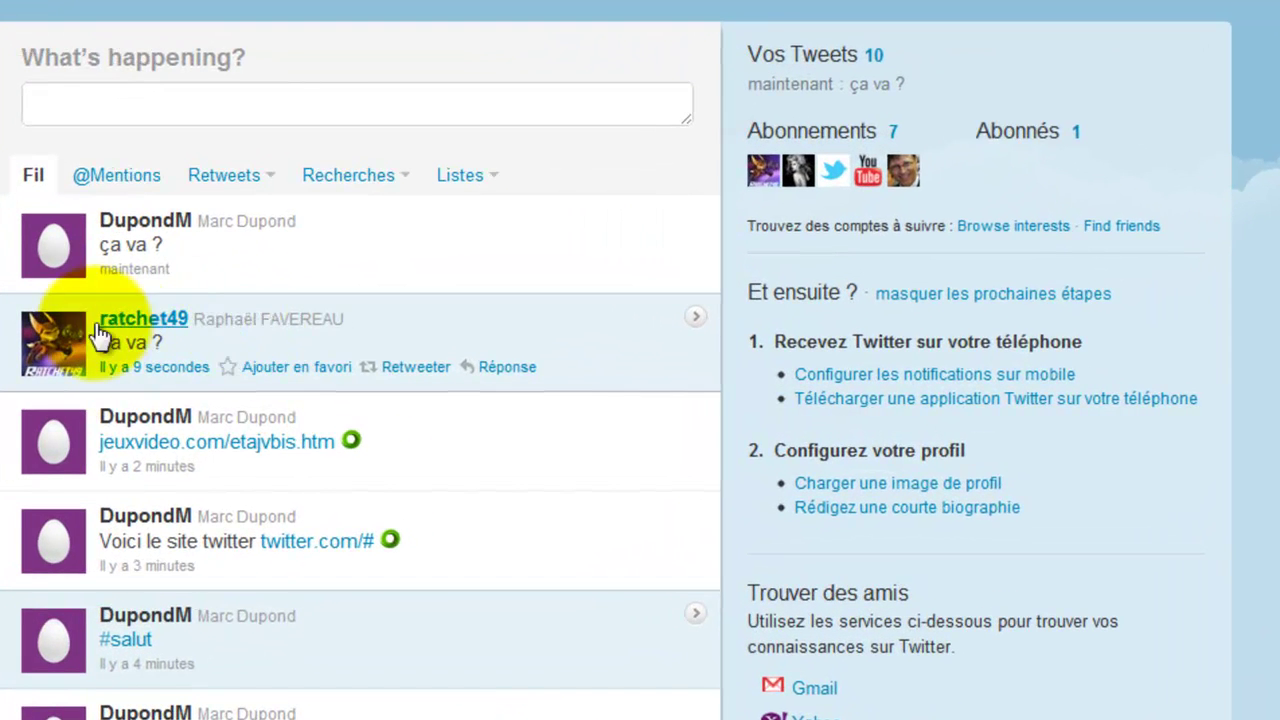
click(264, 342)
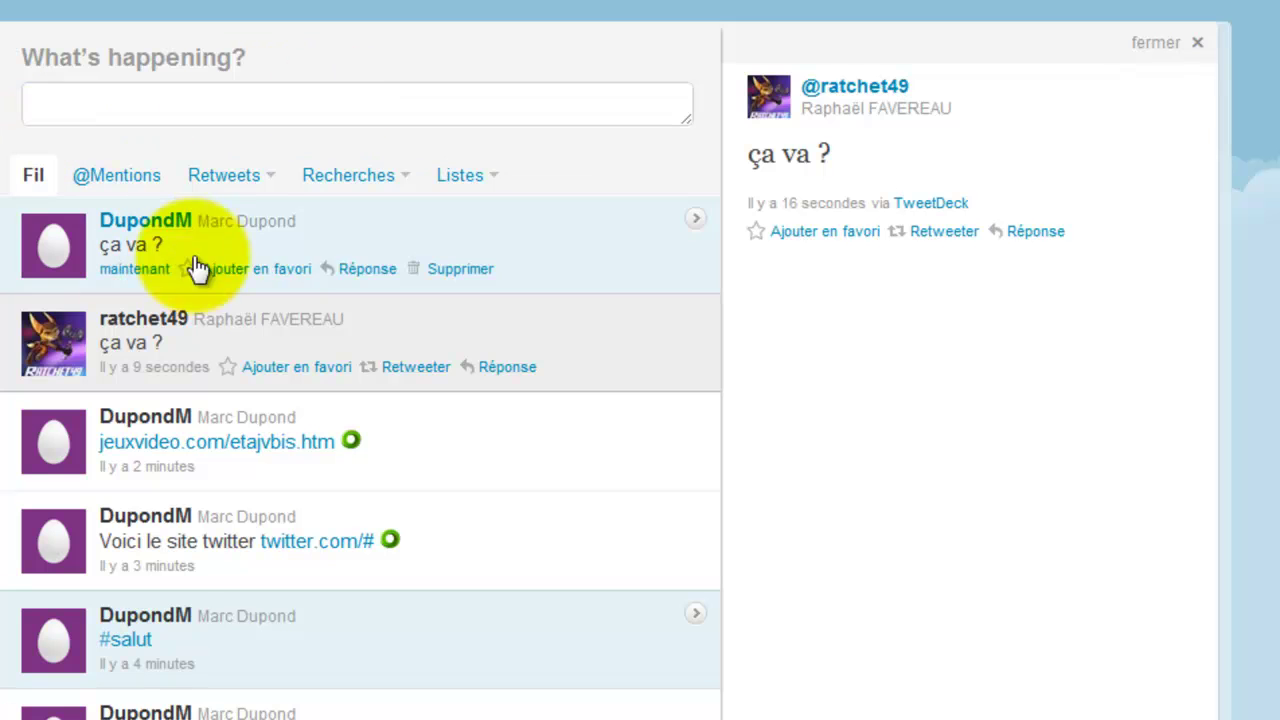
click(268, 230)
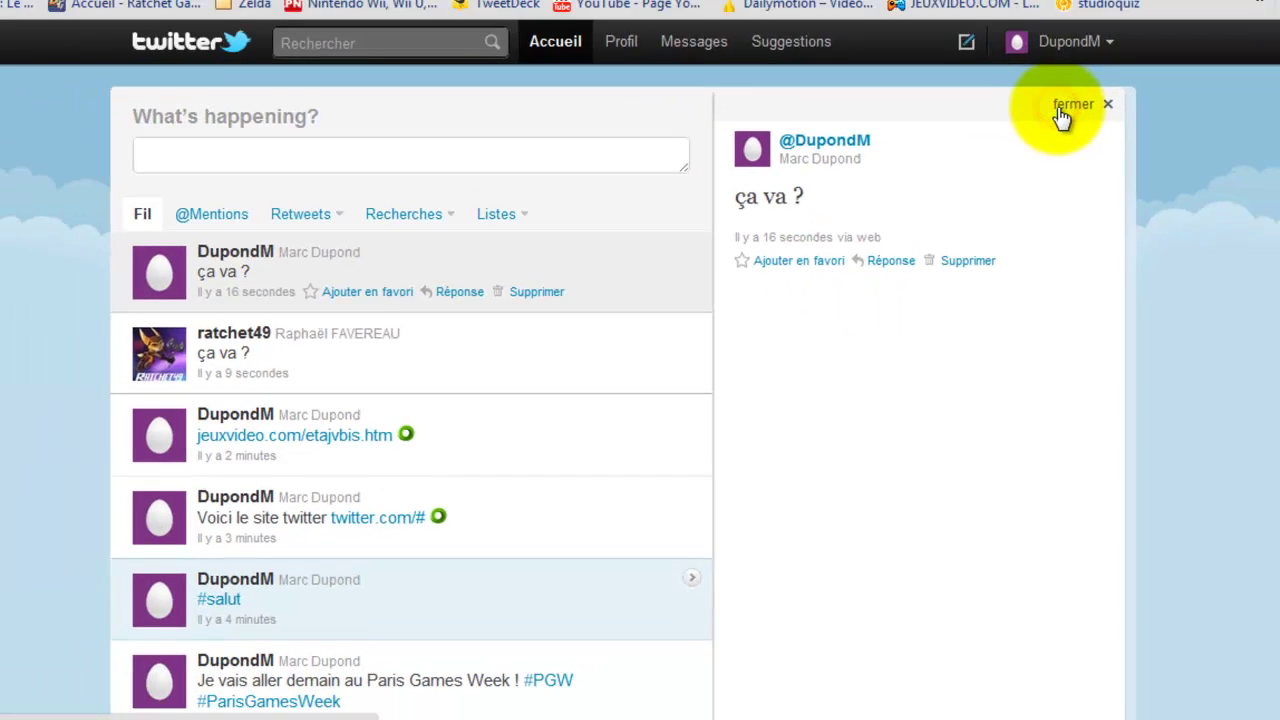
click(1062, 117)
scroll(445, 250, down, 5)
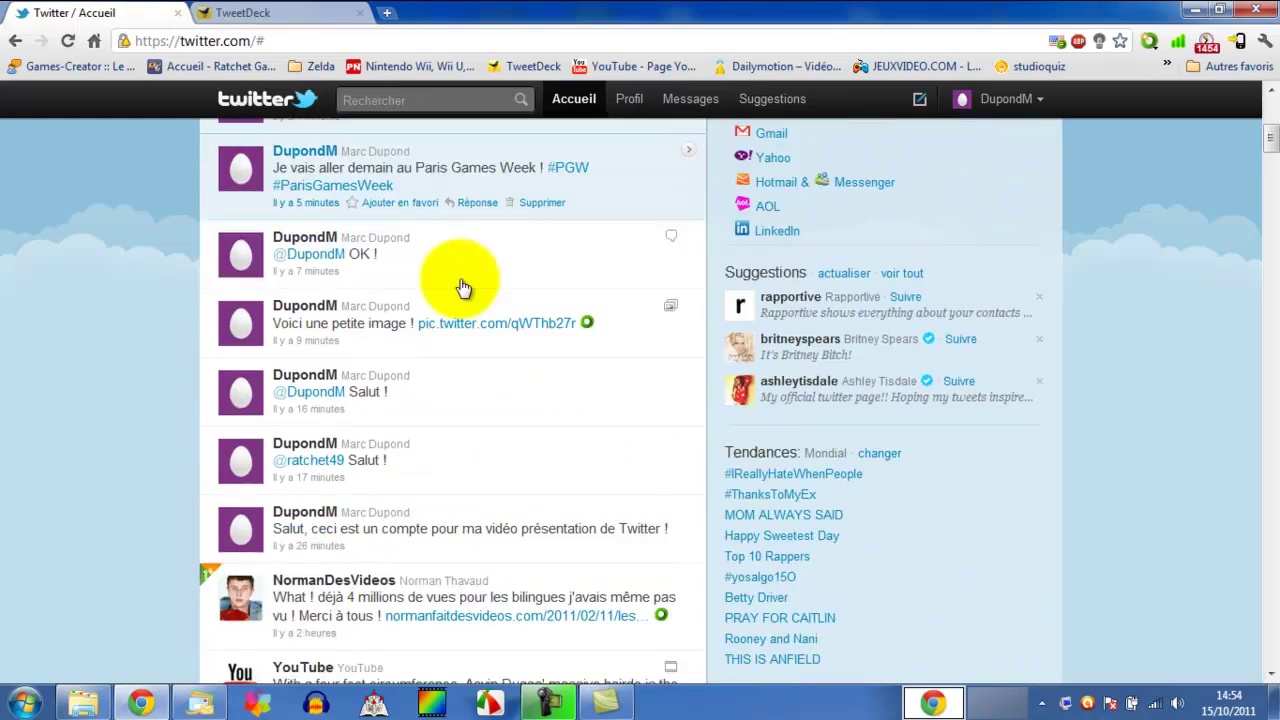
scroll(463, 287, down, 7)
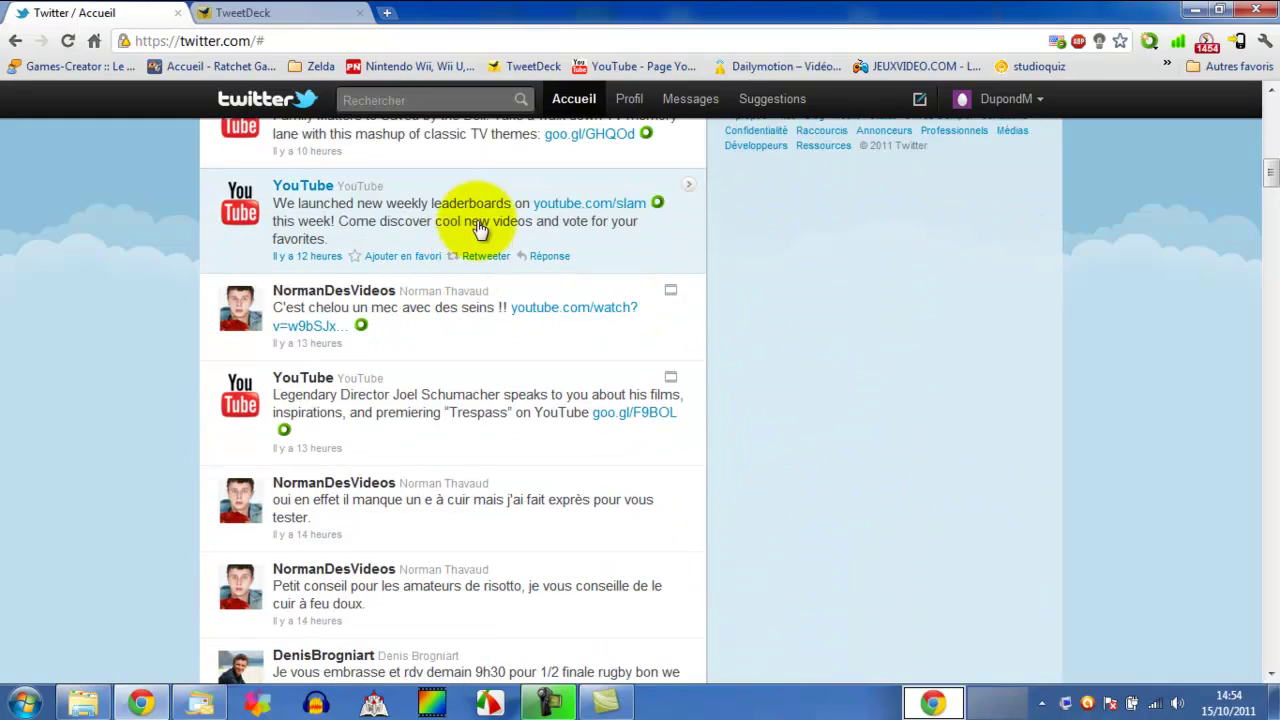
scroll(479, 228, down, 4)
drag(1257, 177, 1252, 547)
mouse_move(577, 703)
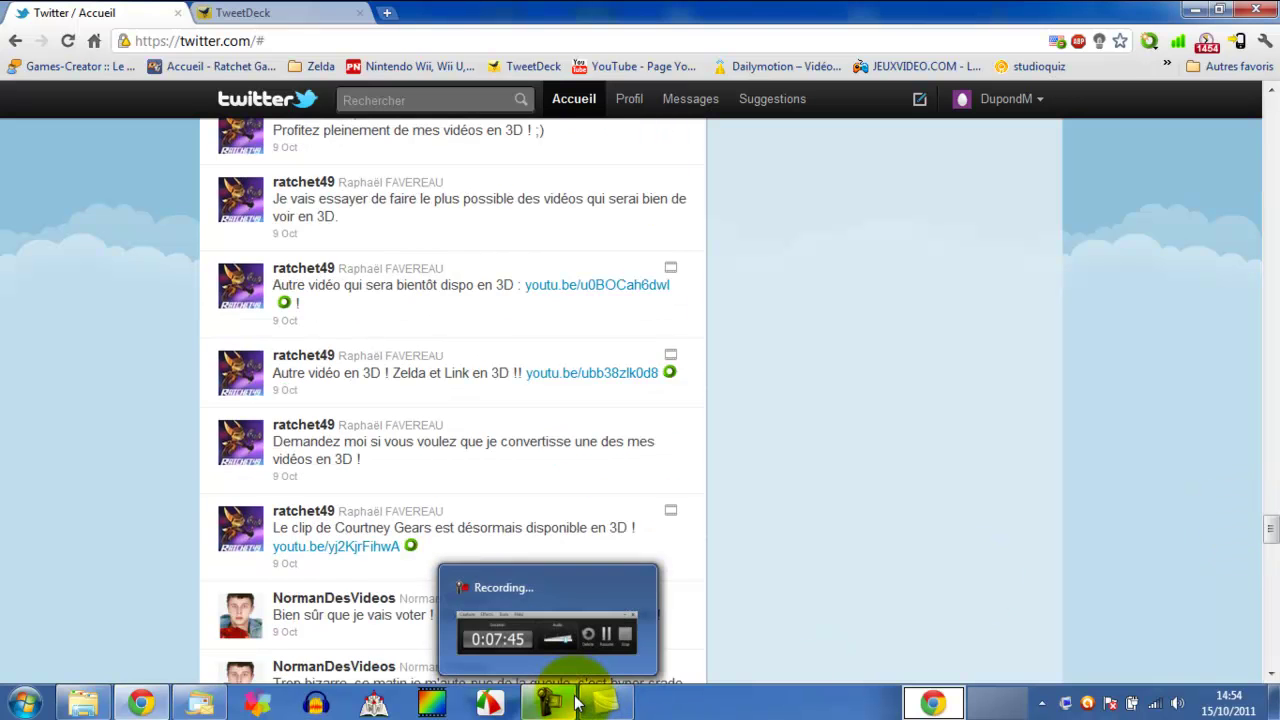
click(545, 672)
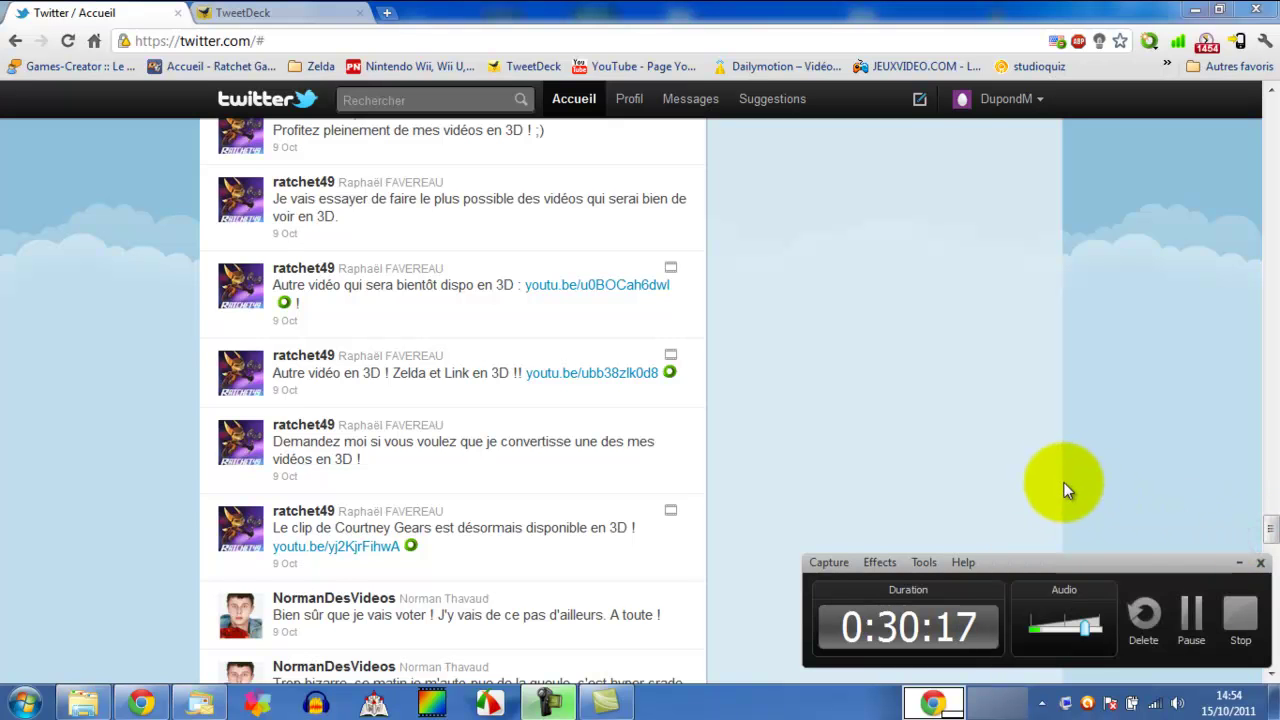
click(1237, 563)
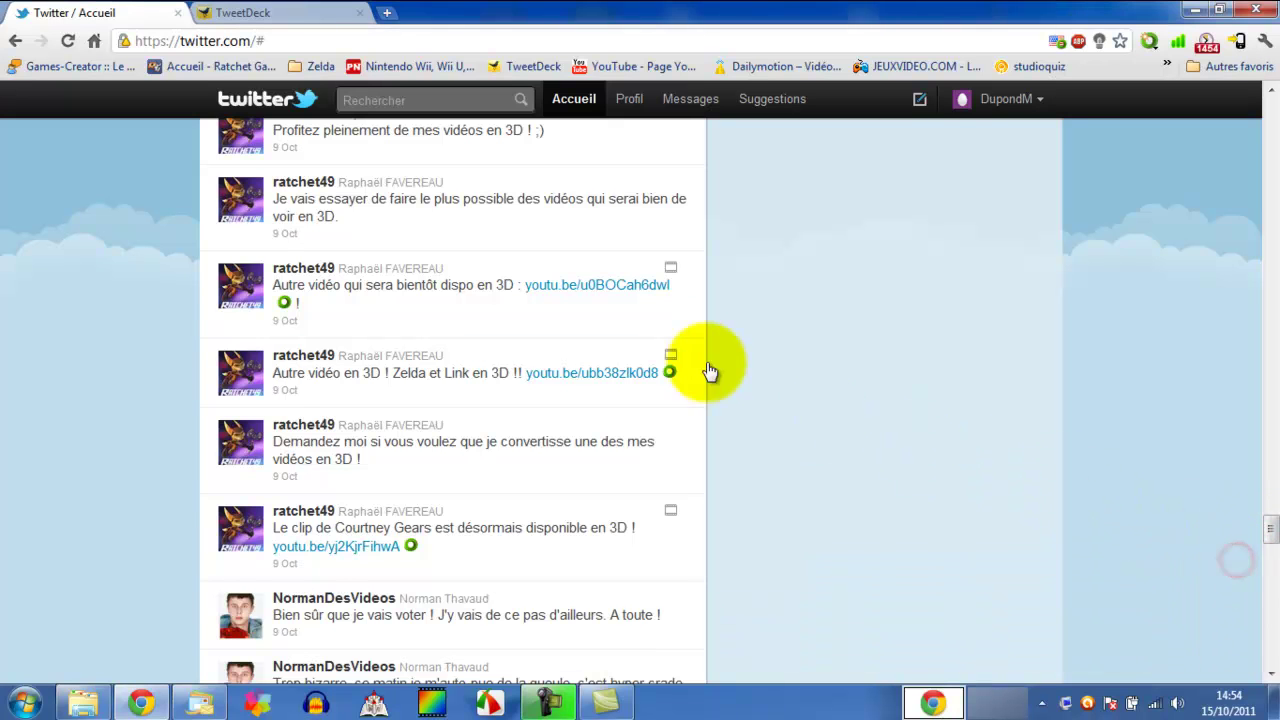
scroll(708, 362, down, 4)
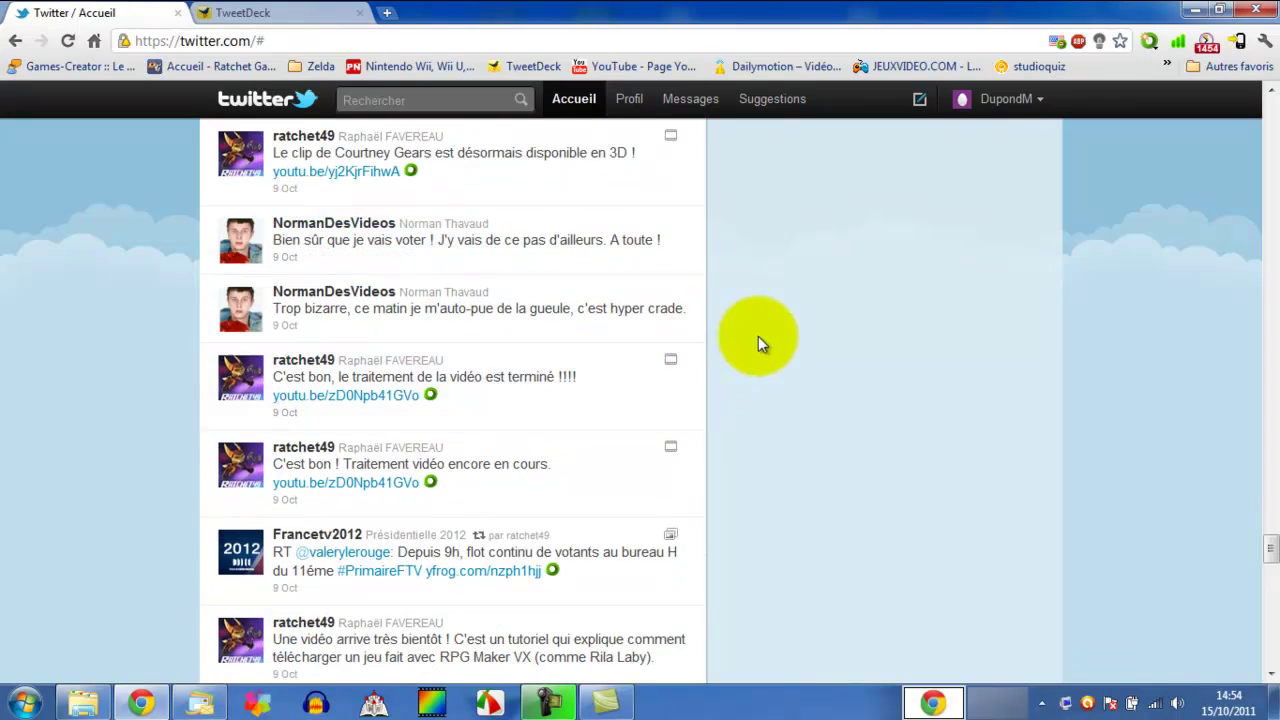
scroll(757, 343, down, 15)
scroll(748, 366, down, 5)
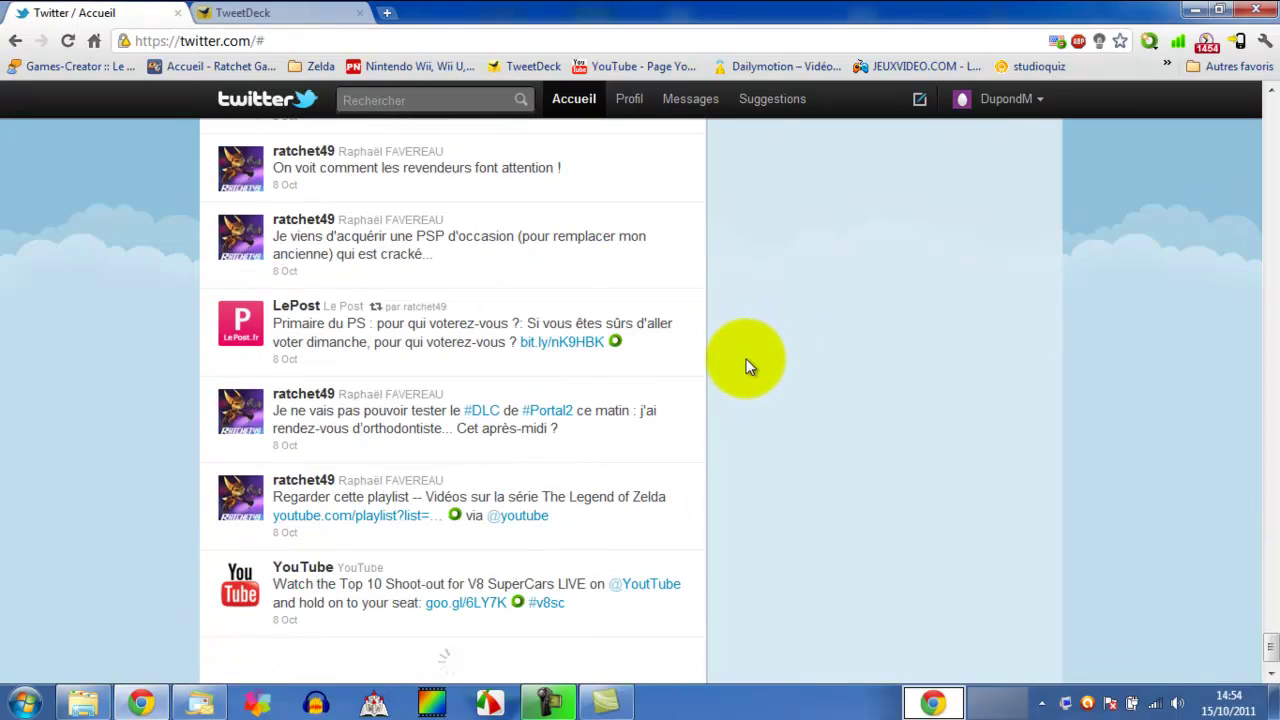
scroll(977, 434, down, 10)
drag(1271, 603, 1266, 100)
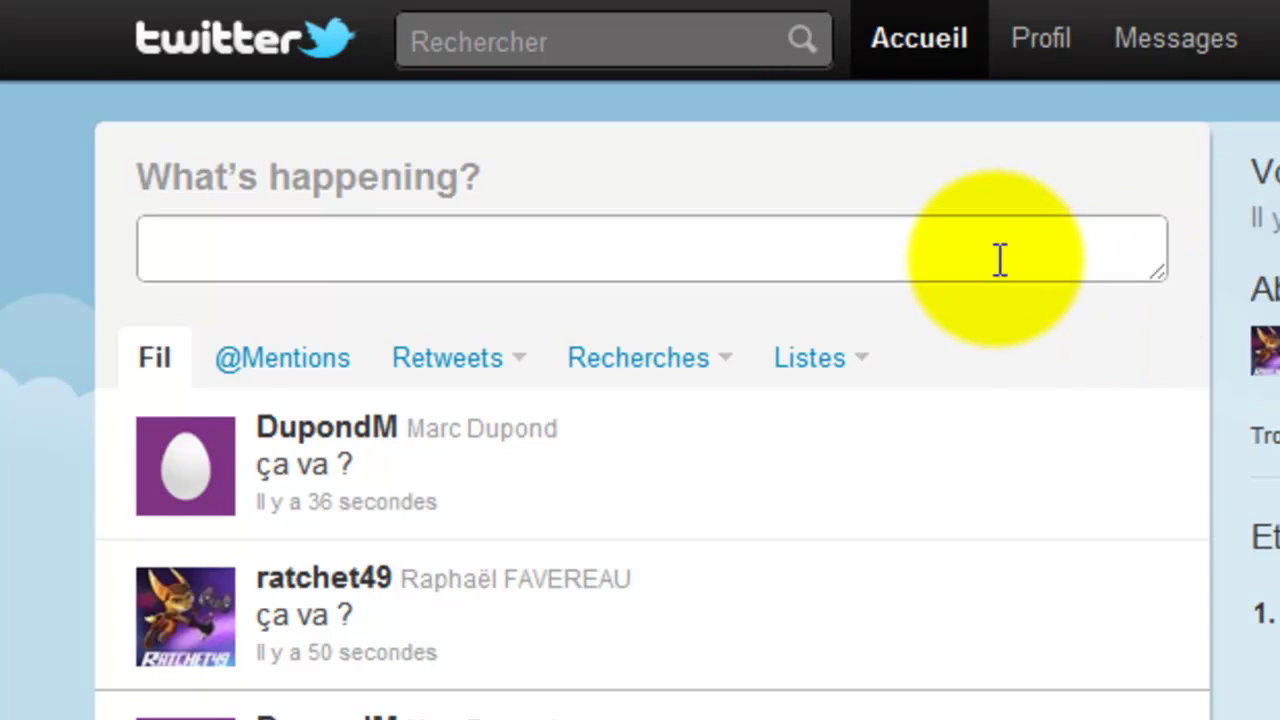
- Draft 'J'ai un problème avec Twitter....' mentioning the other user, dismiss the location prompt, then delete it
click(995, 258)
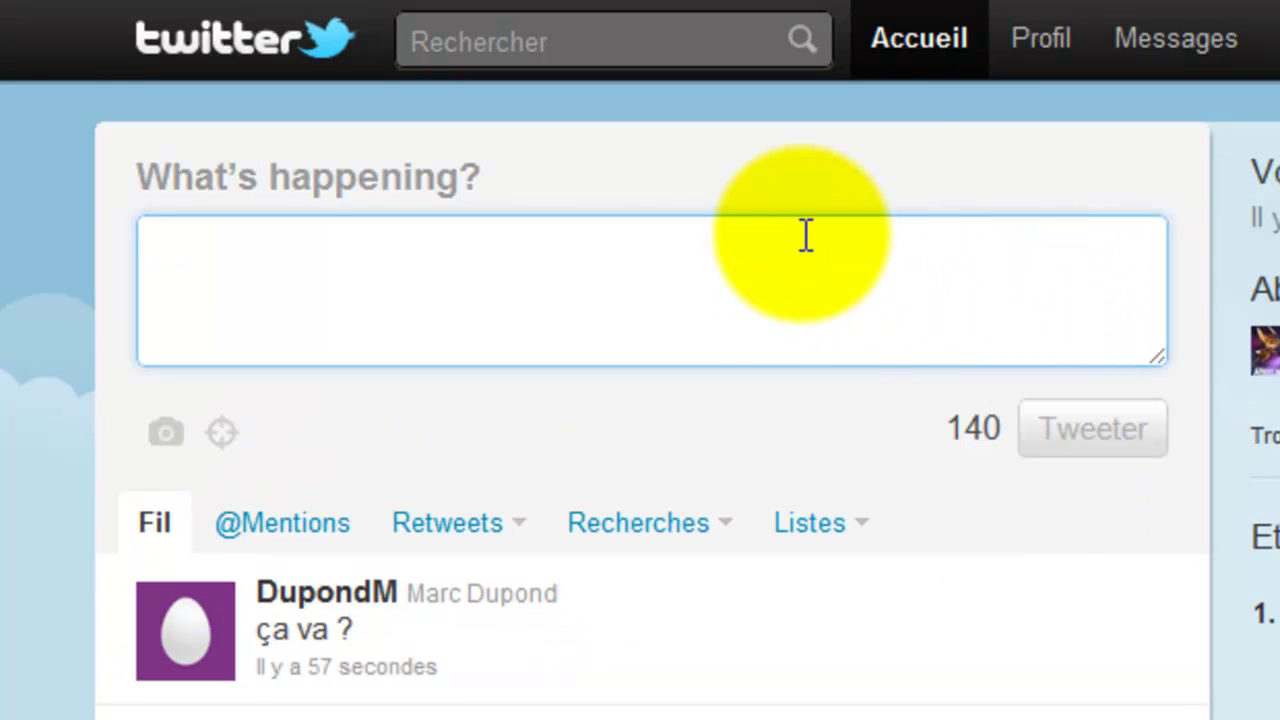
text(@ra)
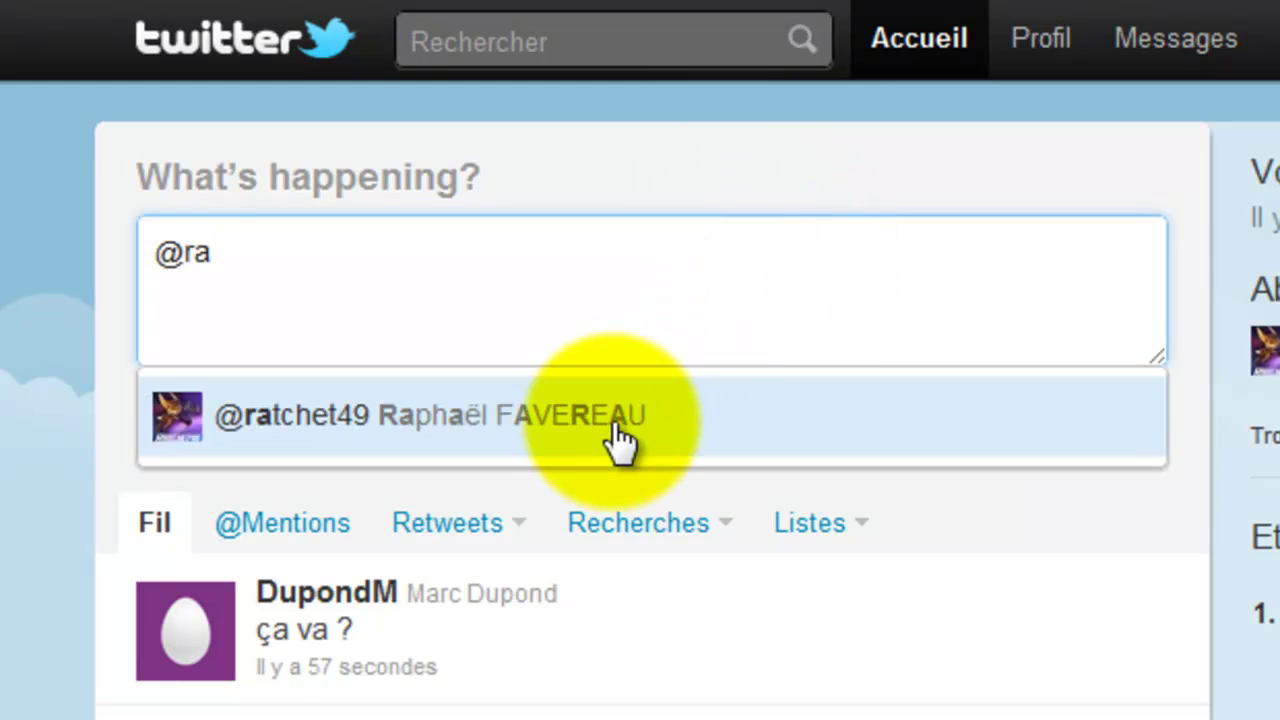
click(612, 432)
text(J'ai un )
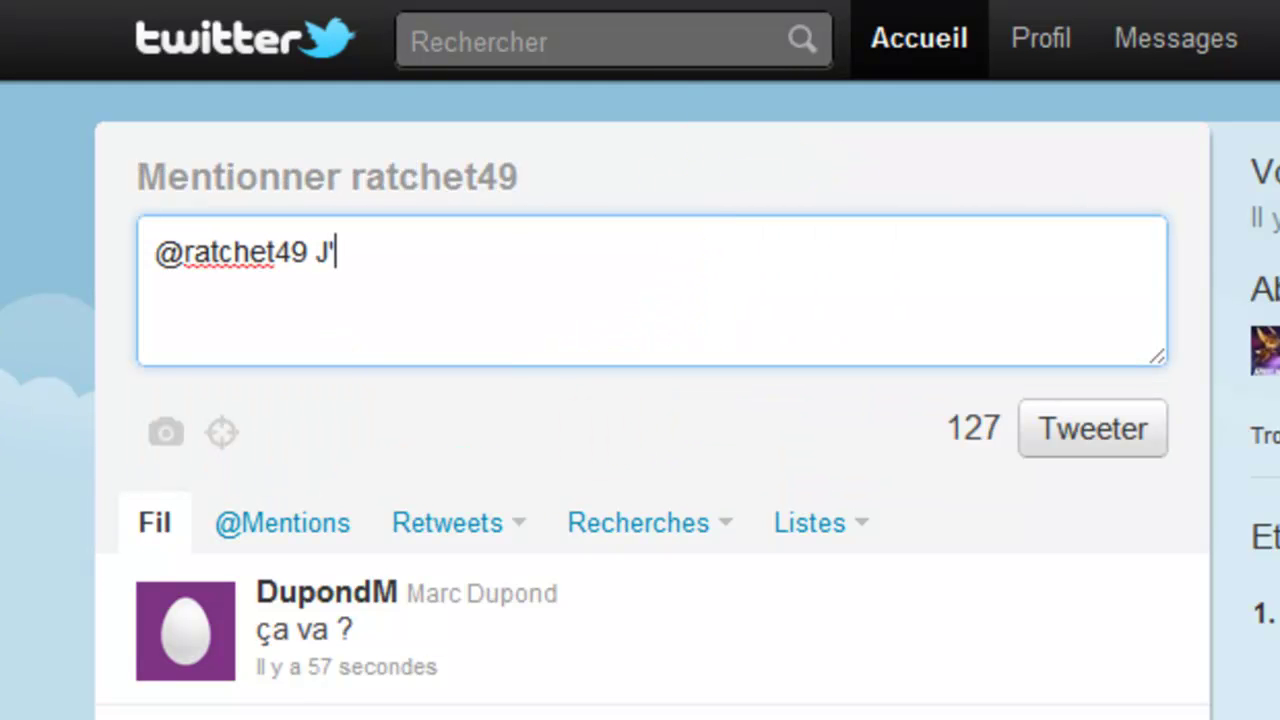
text(pro)
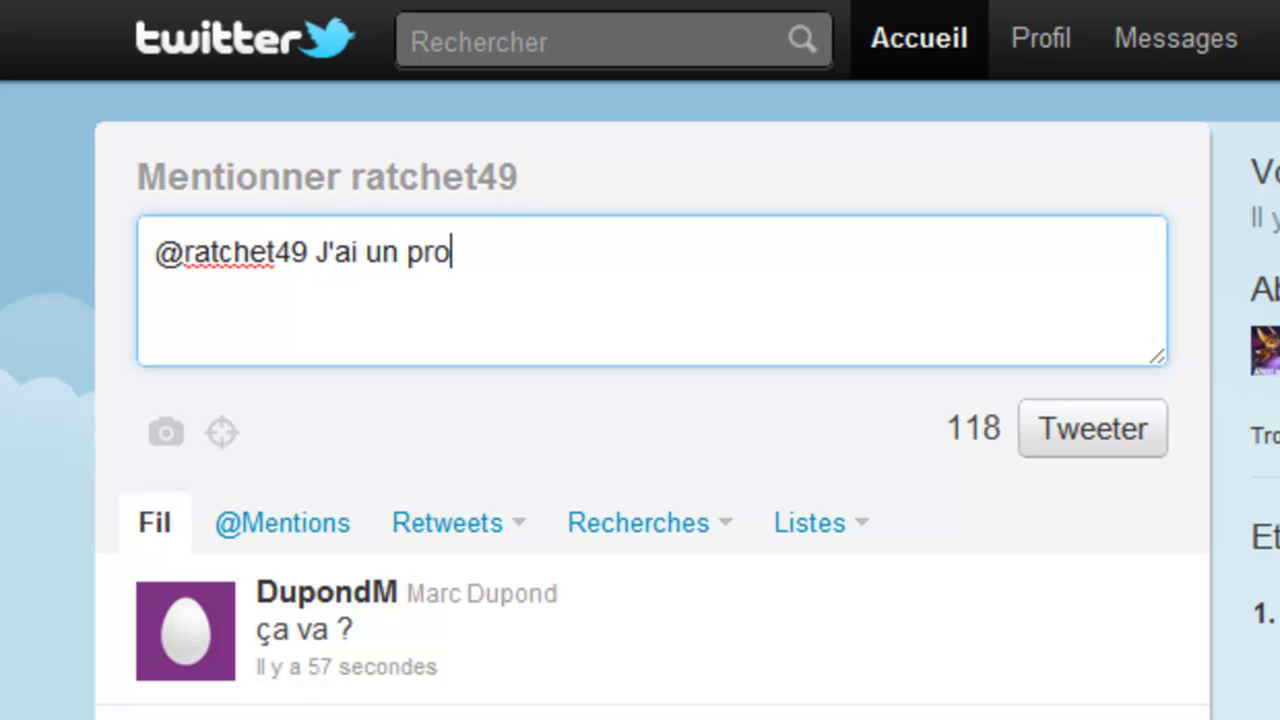
text(blème avec)
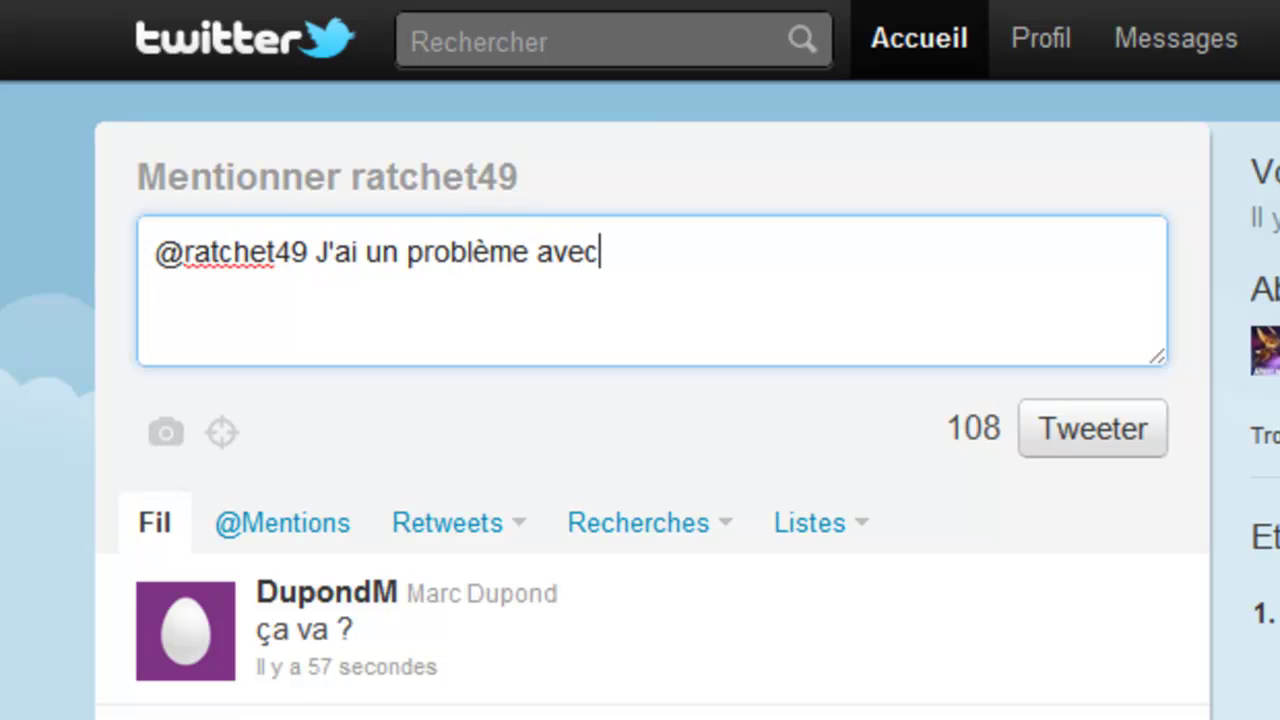
text( Twitter....)
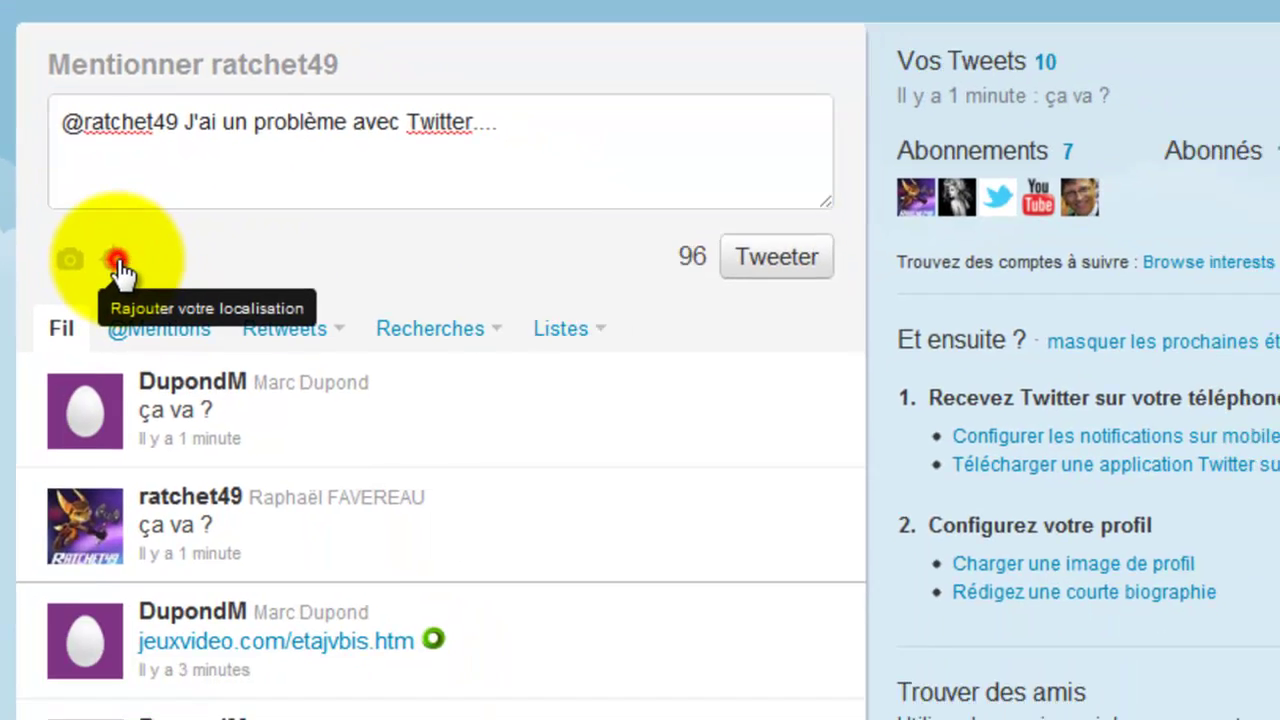
click(198, 392)
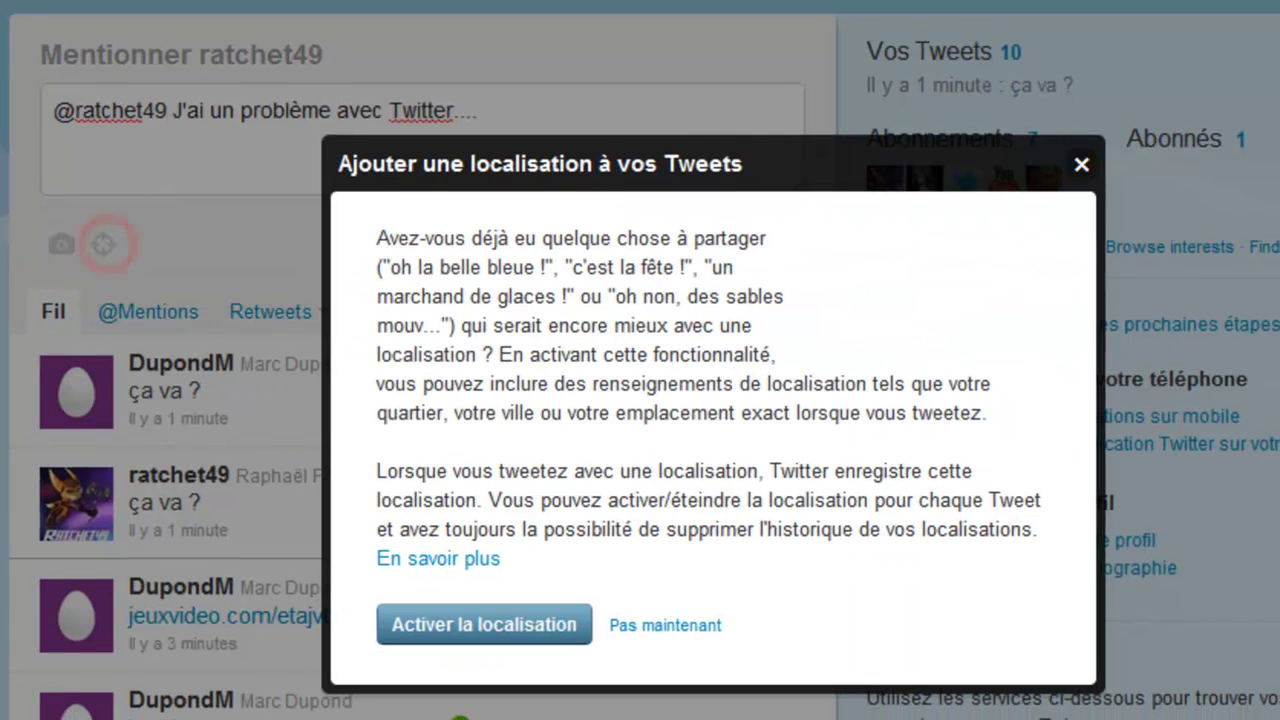
click(1082, 165)
drag(588, 115, 52, 110)
key(BackSpace)
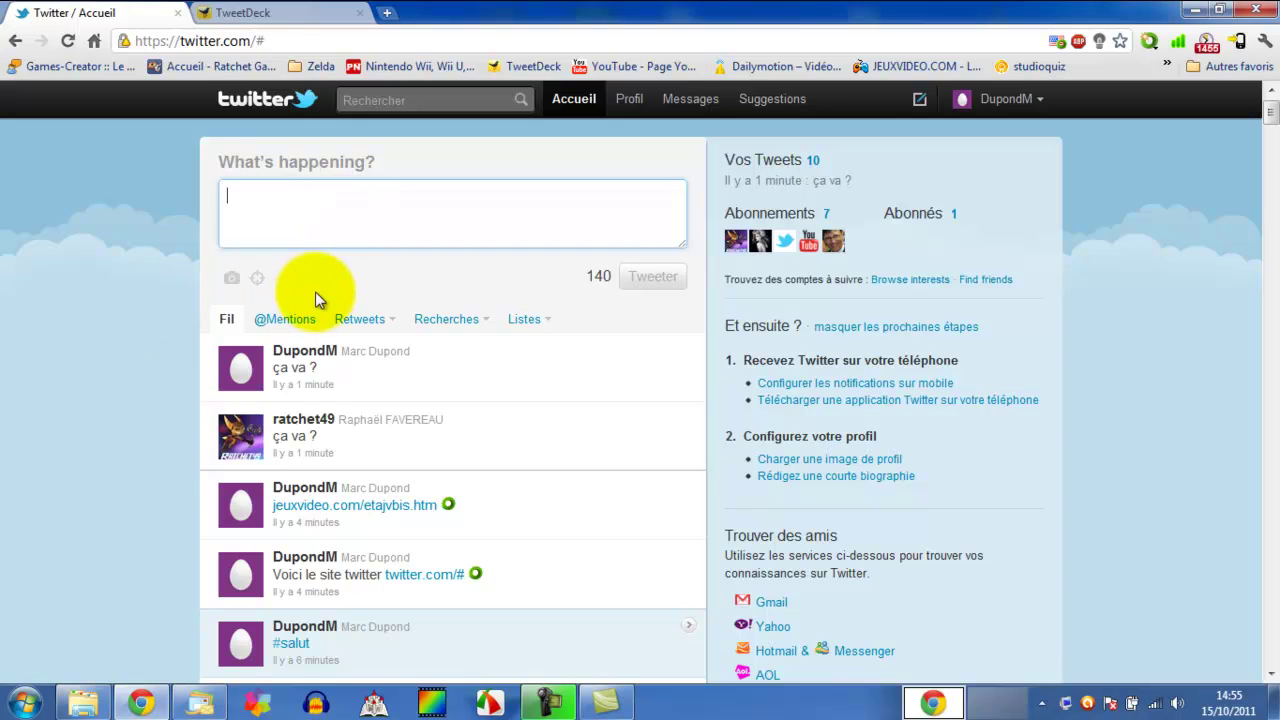
- View the other user's profile from their ça va ? tweet, then open the Games-Creator forum in a background tab
mouse_move(309, 466)
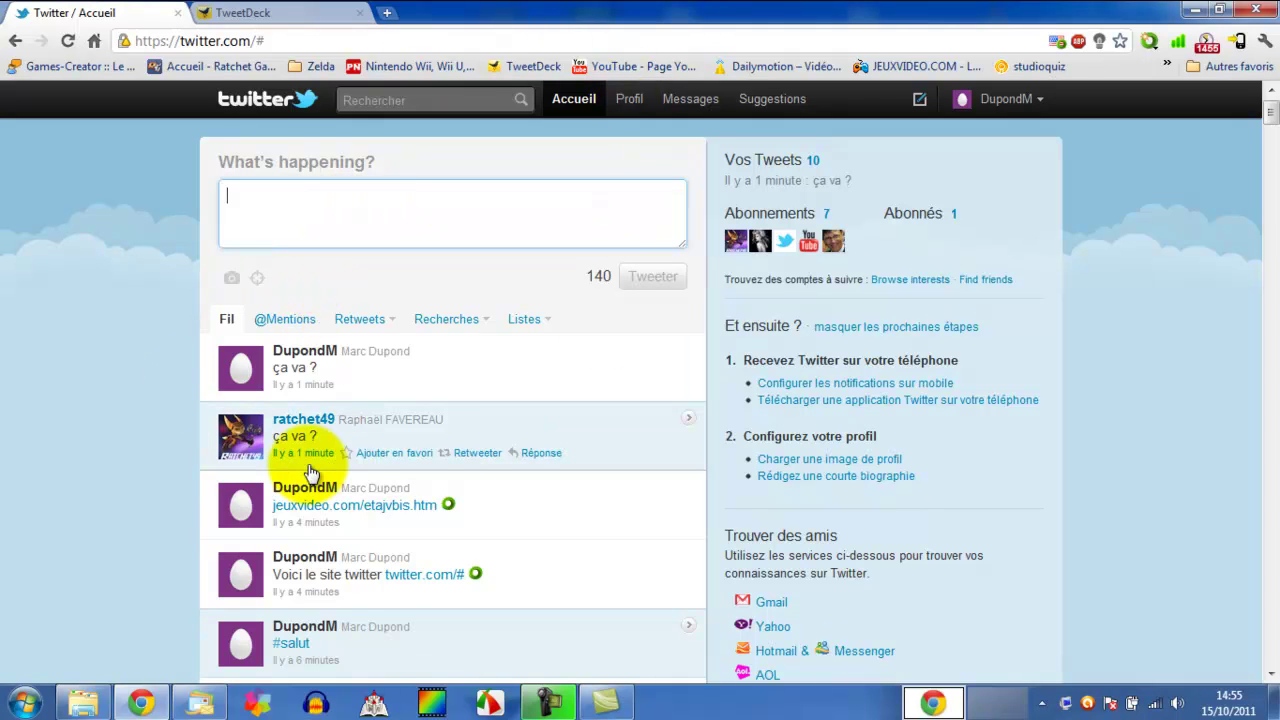
click(448, 427)
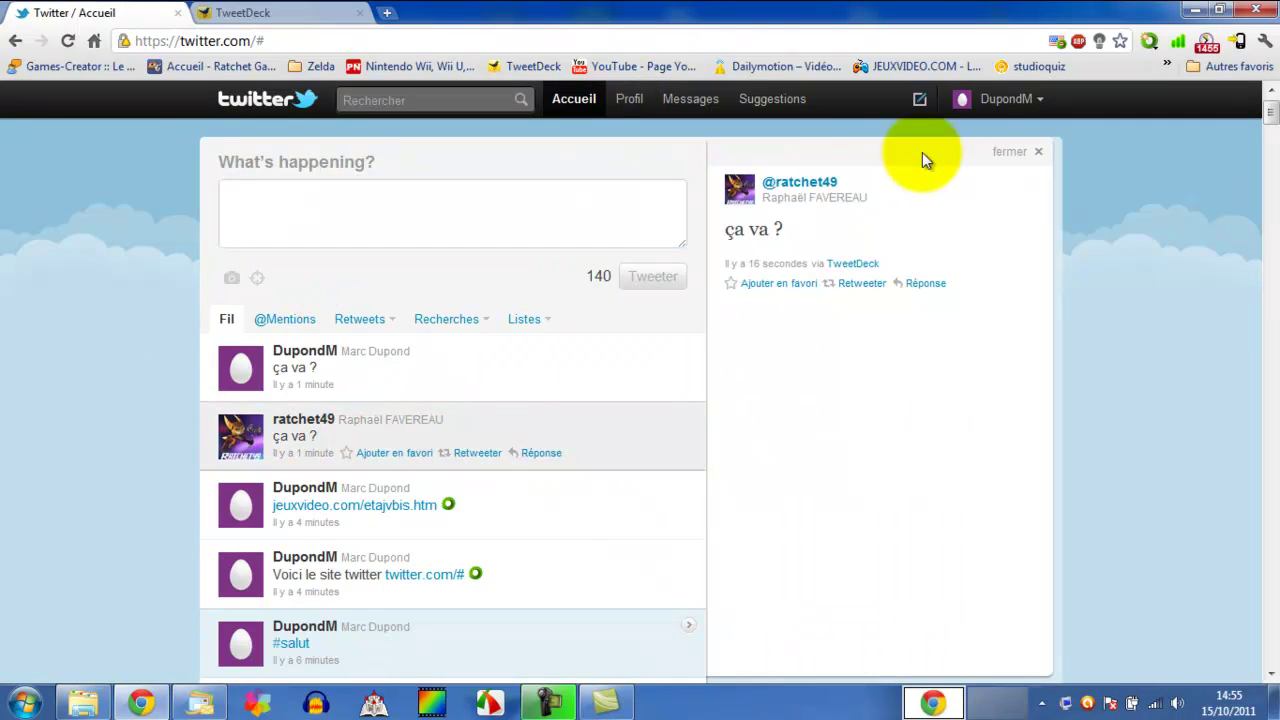
click(829, 181)
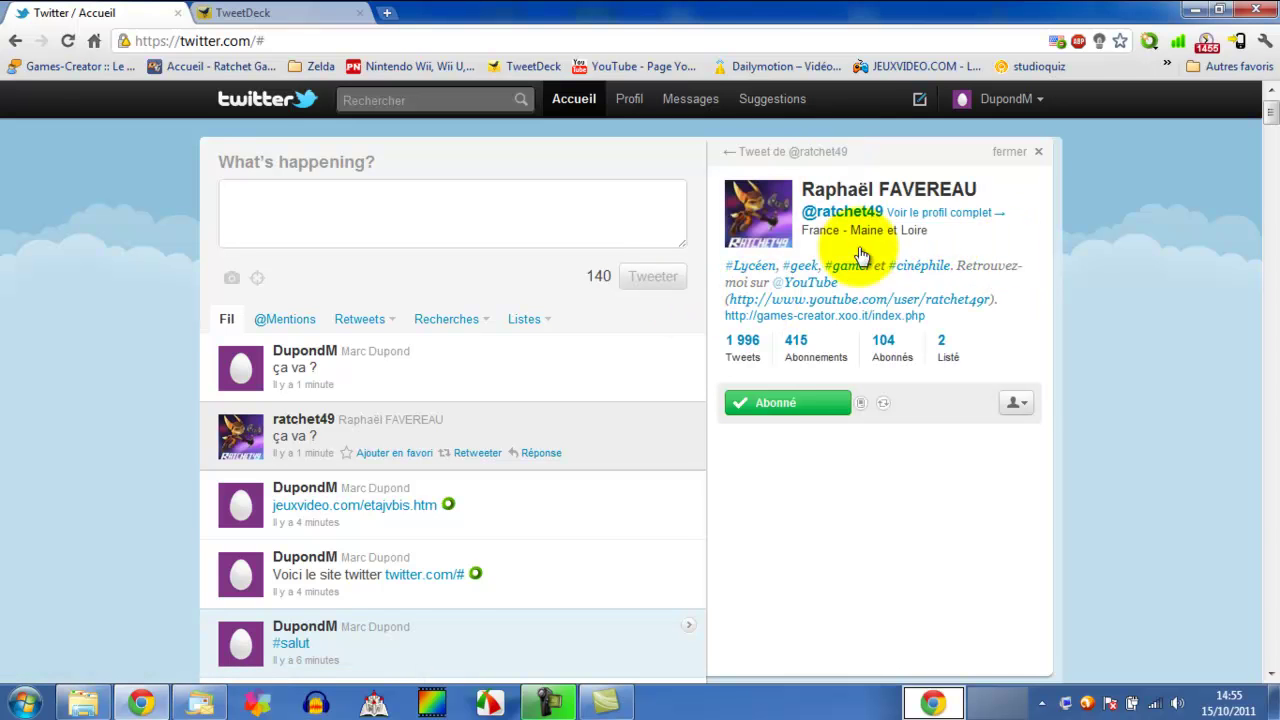
click(1034, 153)
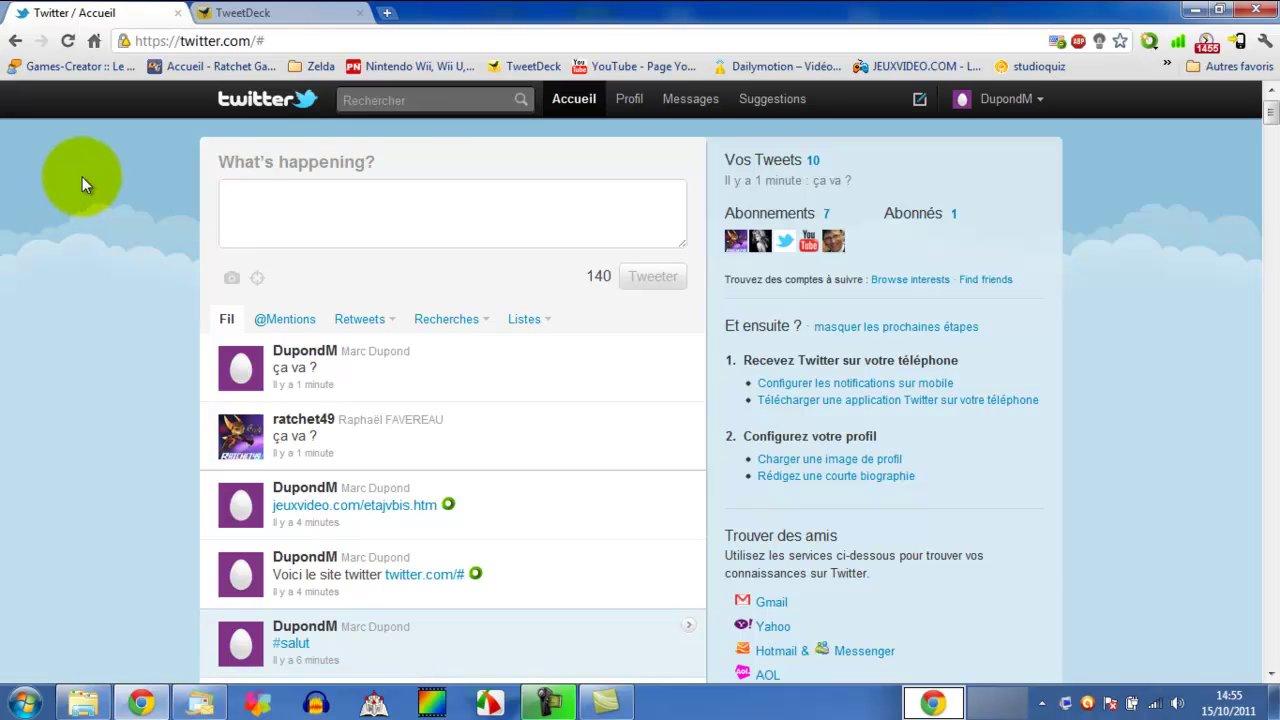
middle_click(118, 70)
- Skim the Games-Creator forum index, then close its tab to return to the TweetDeck columns
click(528, 12)
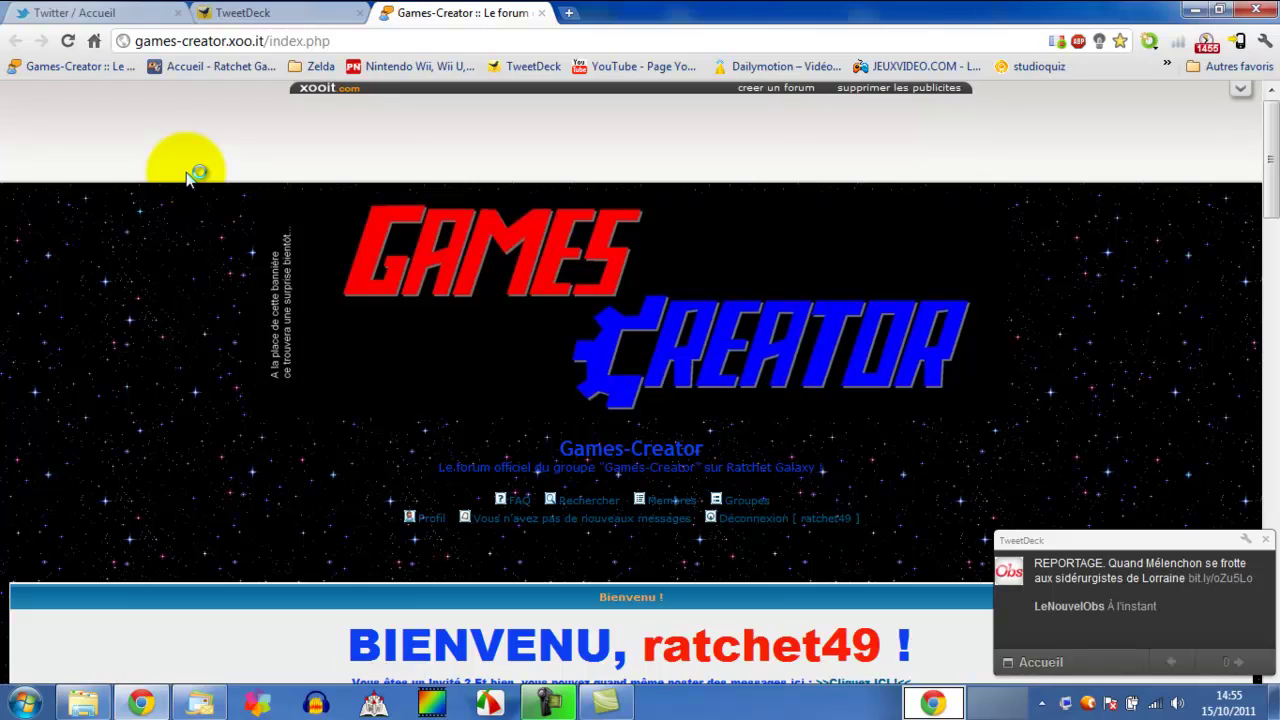
scroll(134, 209, down, 20)
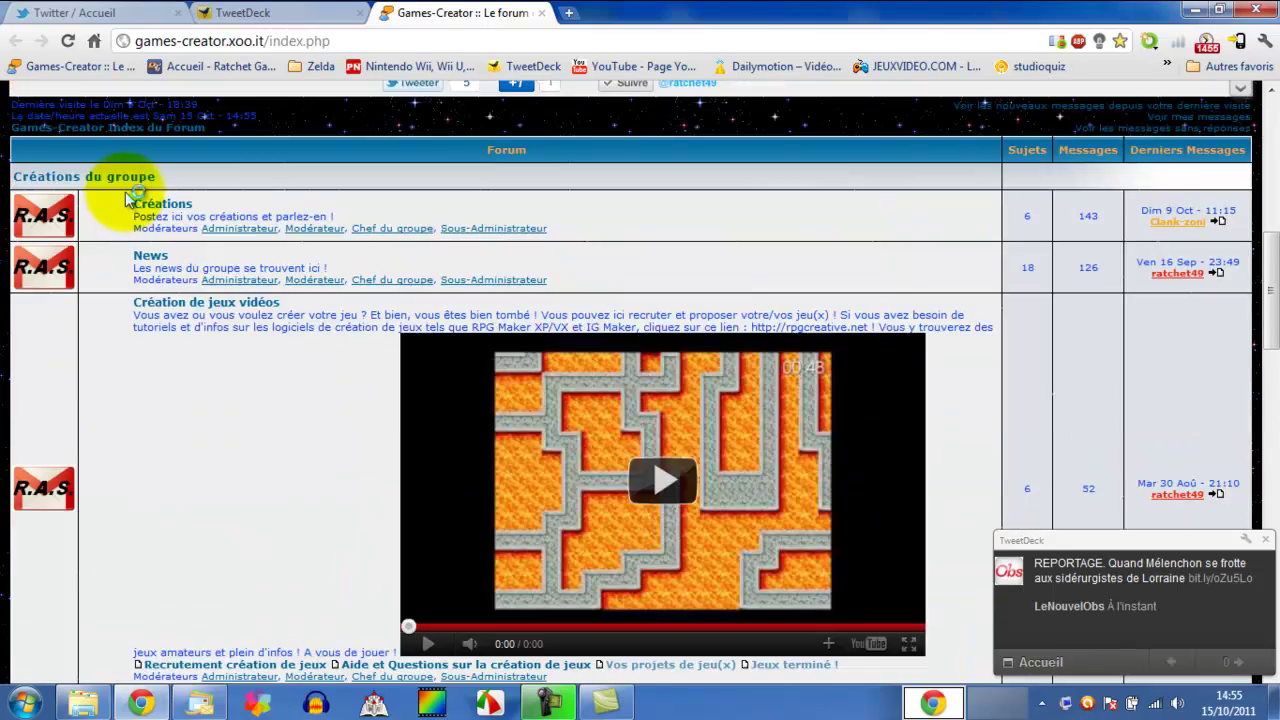
scroll(126, 206, up, 8)
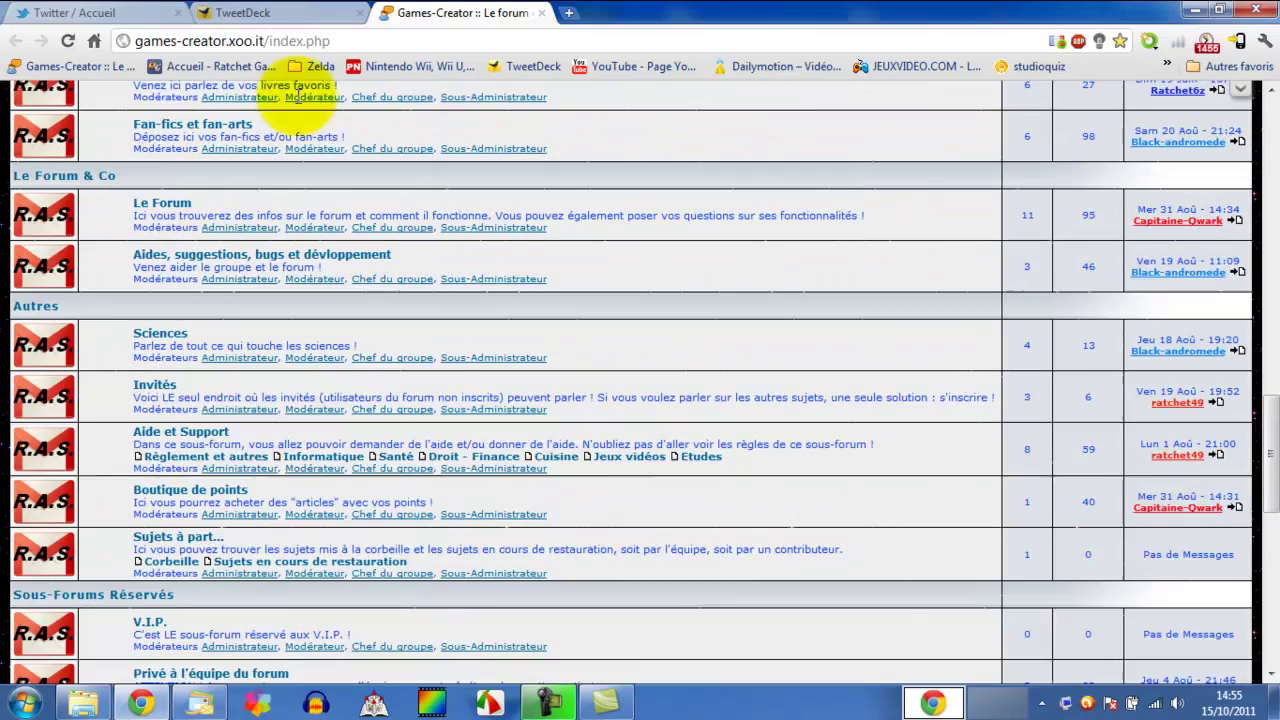
click(540, 13)
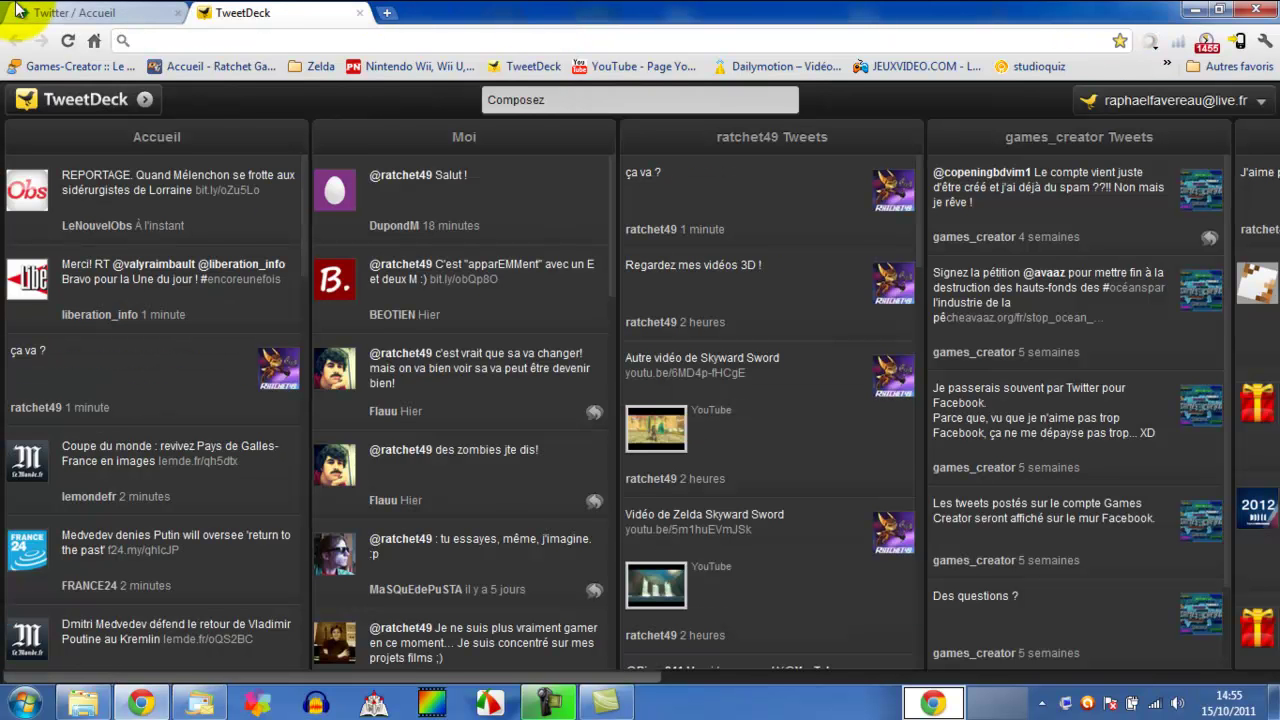